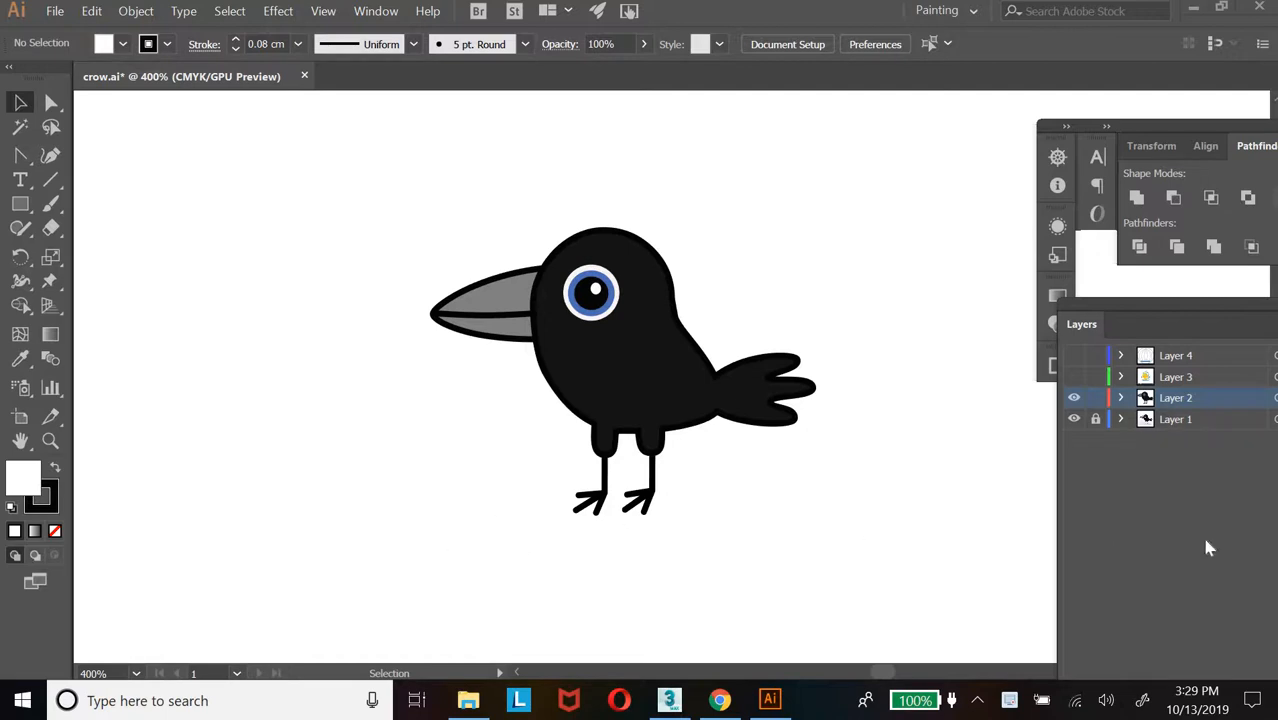
Create a new landscape A4 document, 841.89 x 595.28 pt
left_click_drag(1164, 316, 1010, 140)
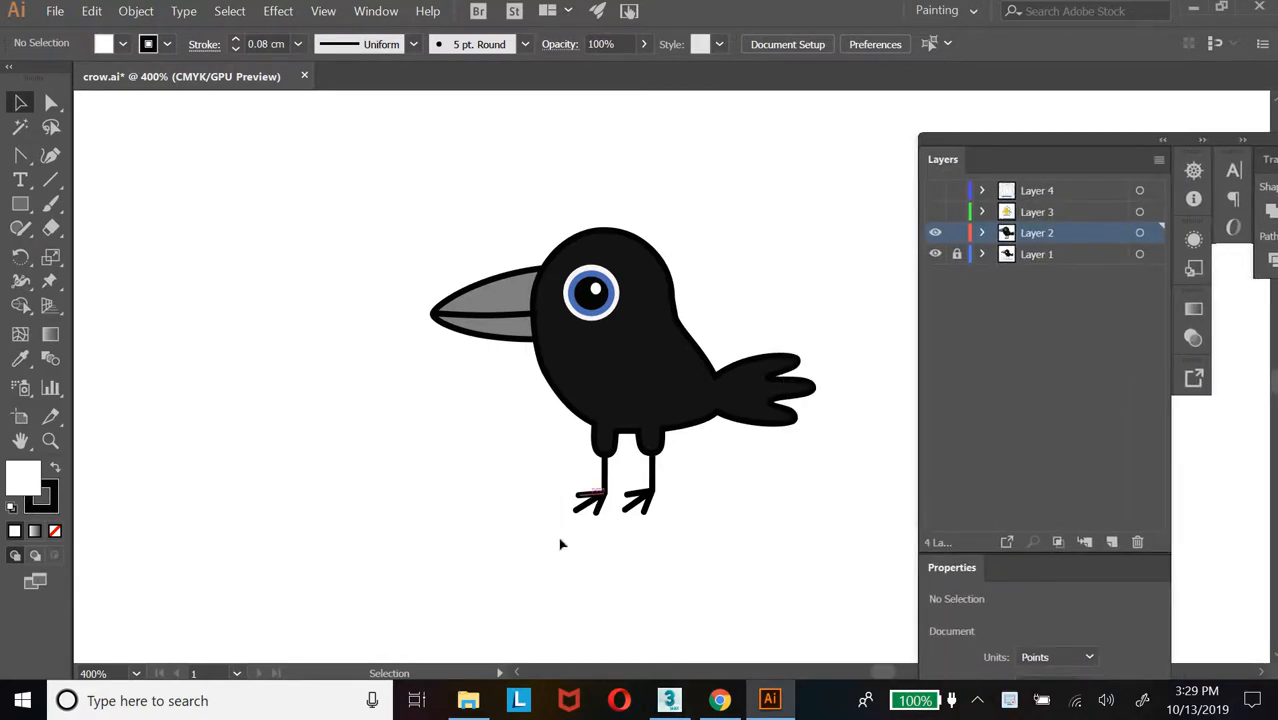
left_click(57, 12)
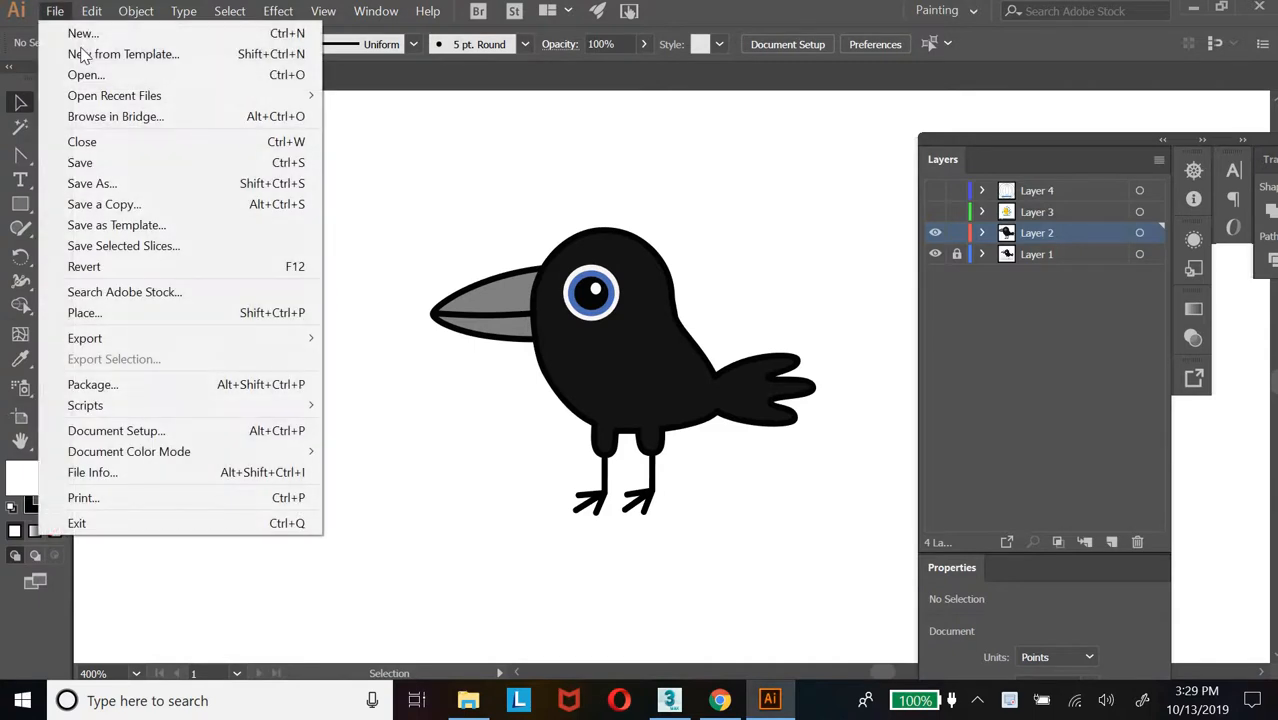
left_click(66, 31)
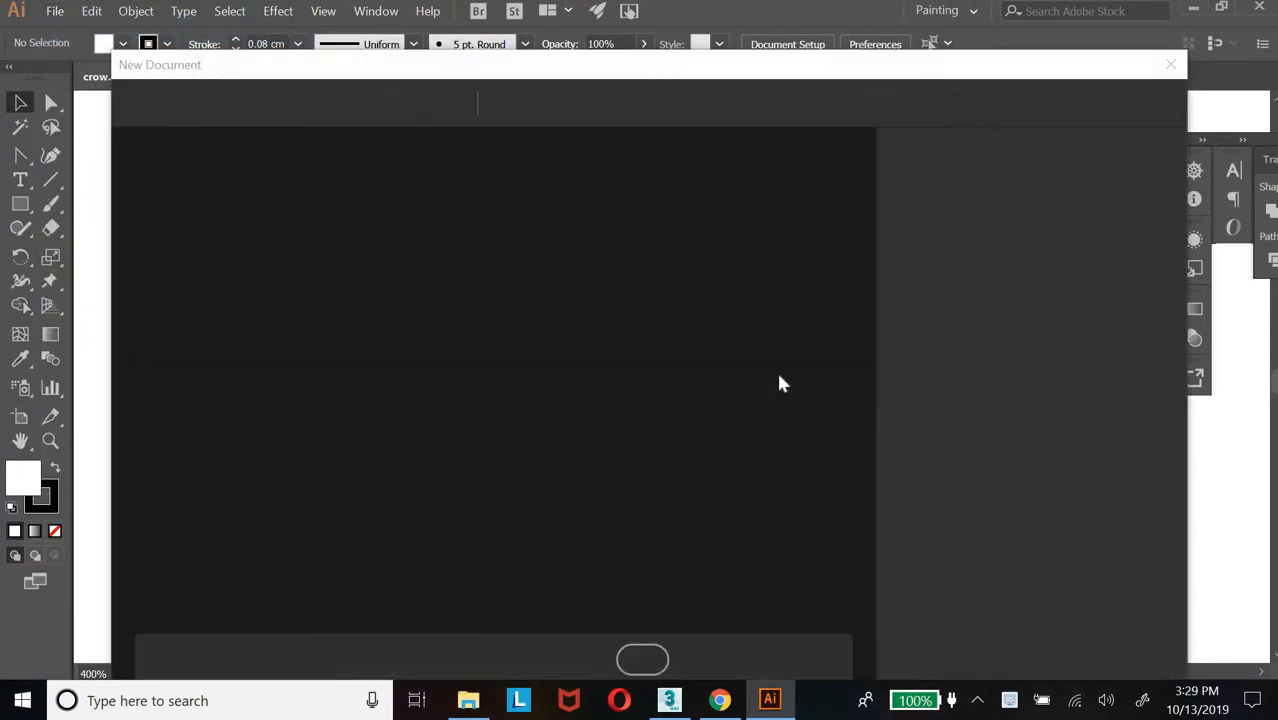
left_click(1040, 663)
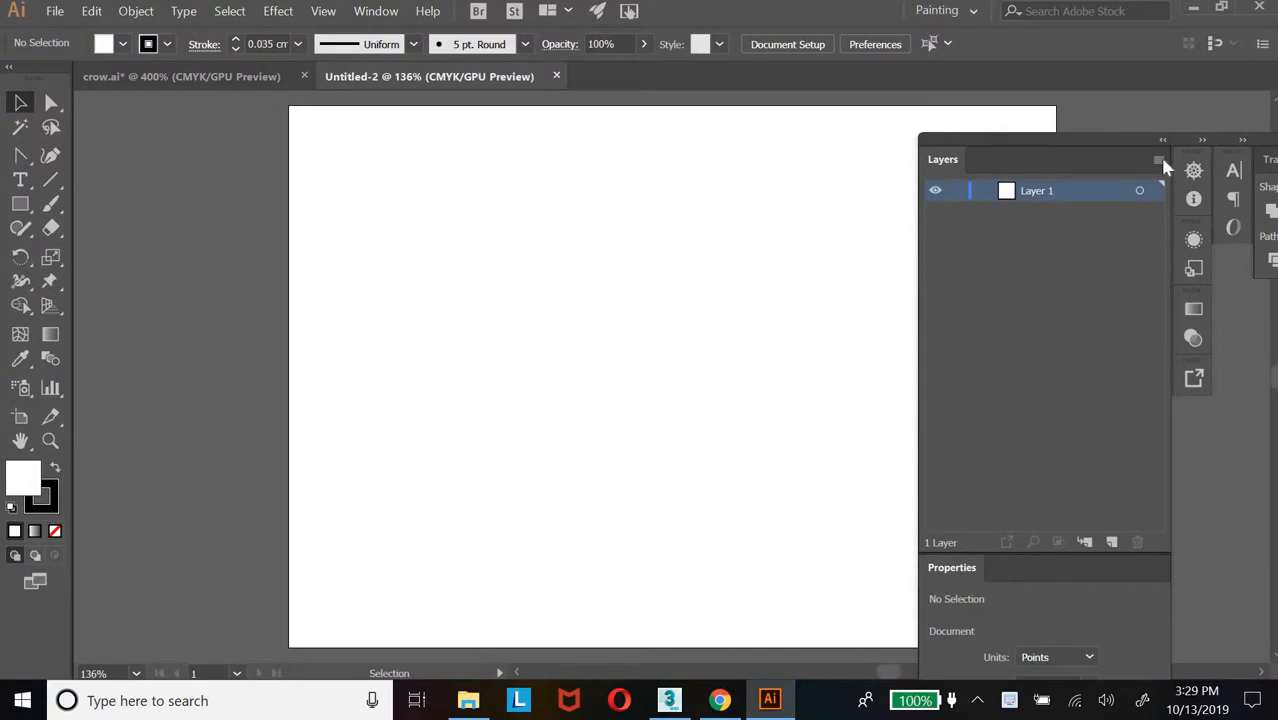
left_click(55, 11)
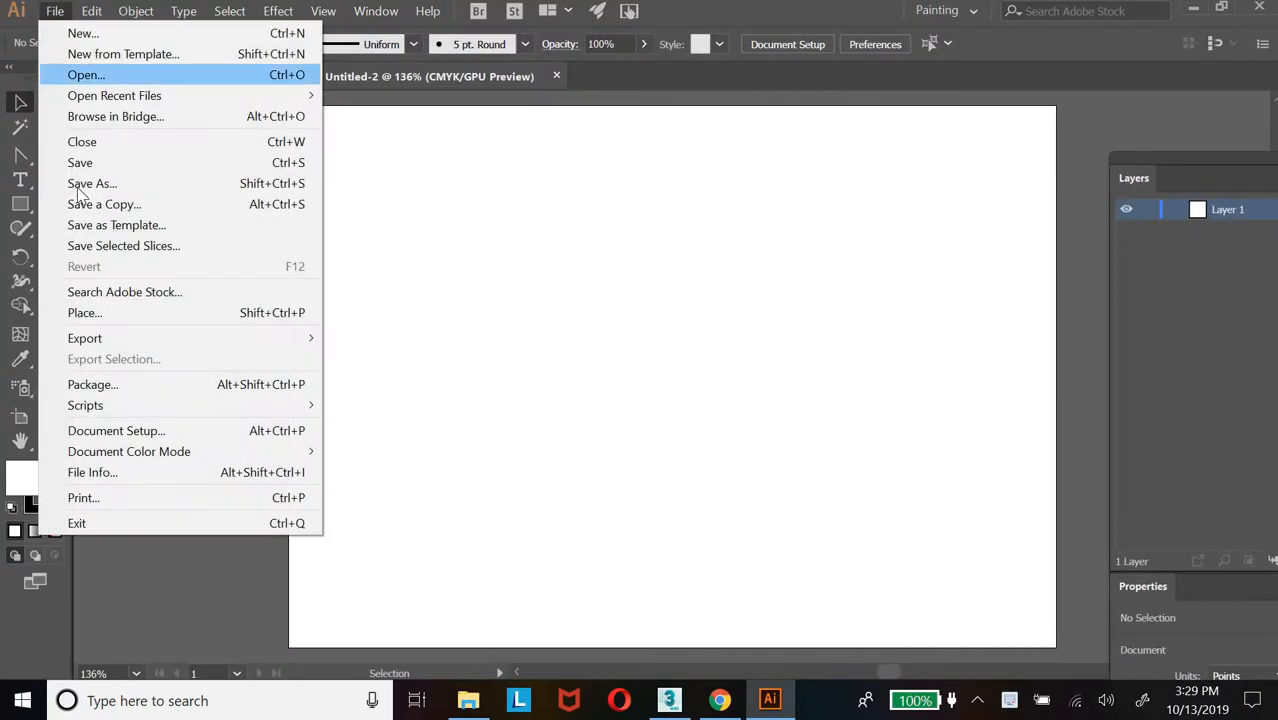
left_click(856, 302)
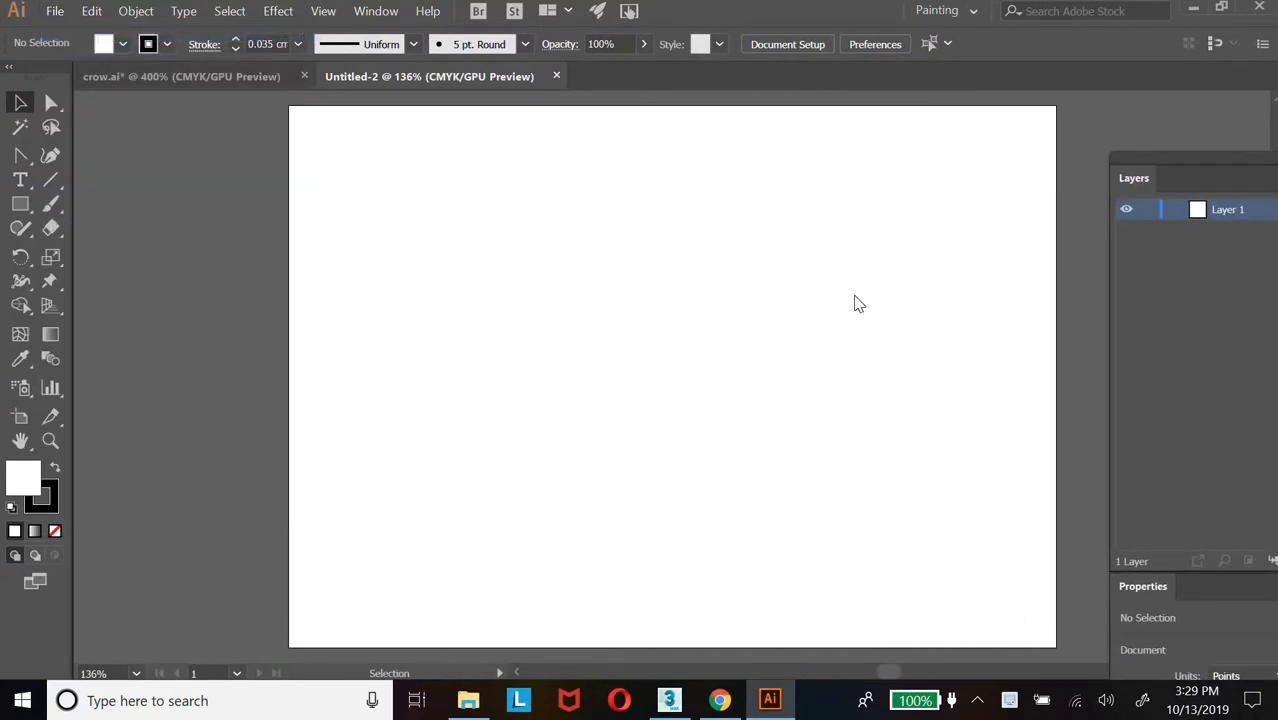
Create a new portrait document from the A4 print preset, 595.28 x 841.89 pt
key("ctrl+n")
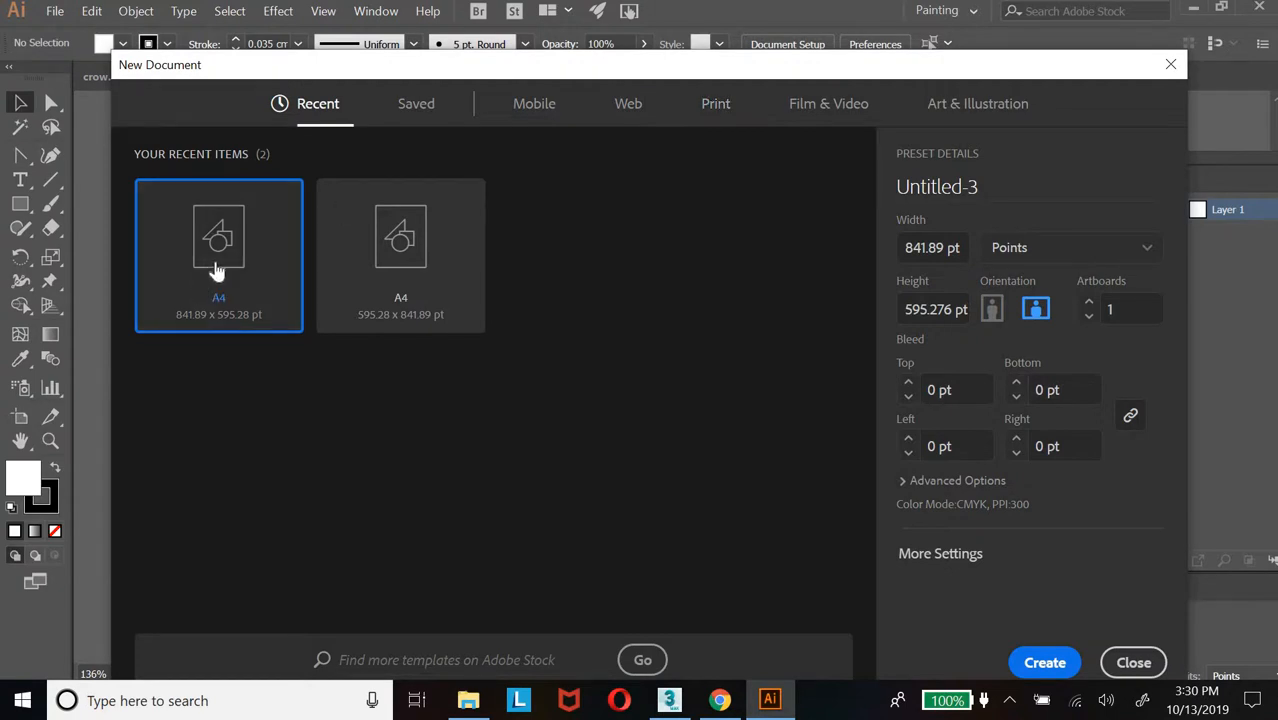
left_click(718, 108)
left_click(400, 276)
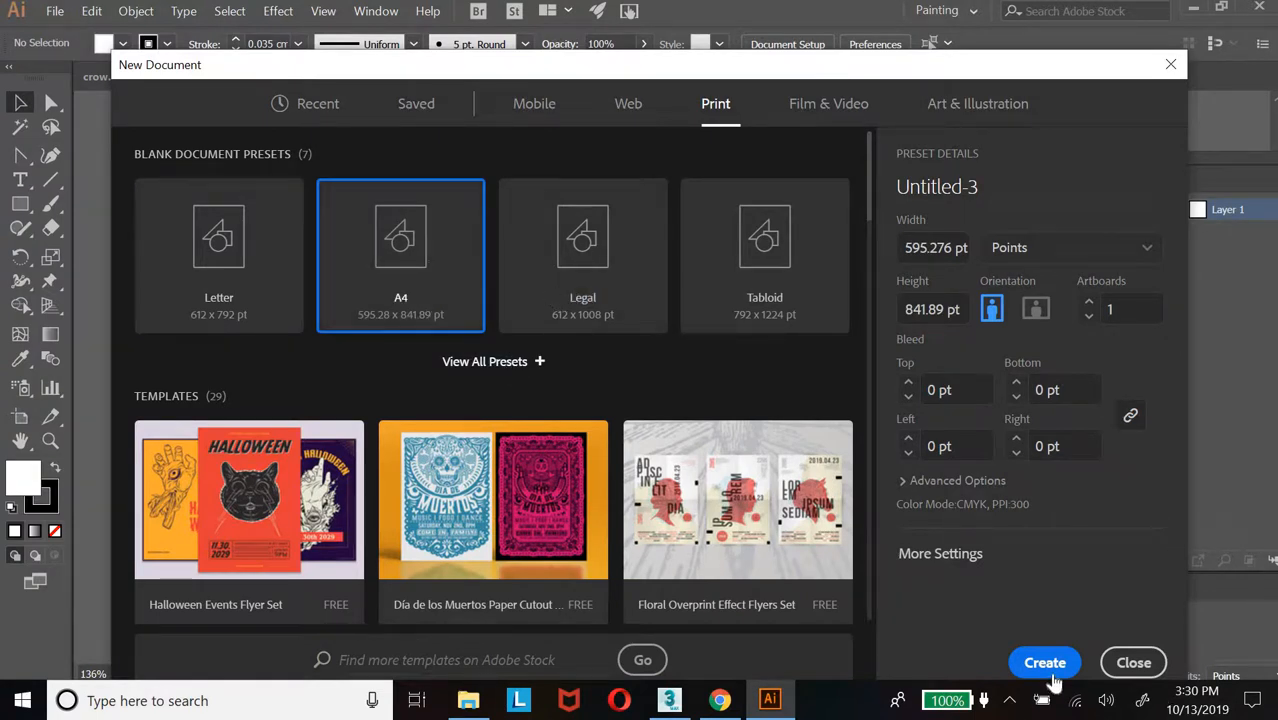
left_click(1048, 668)
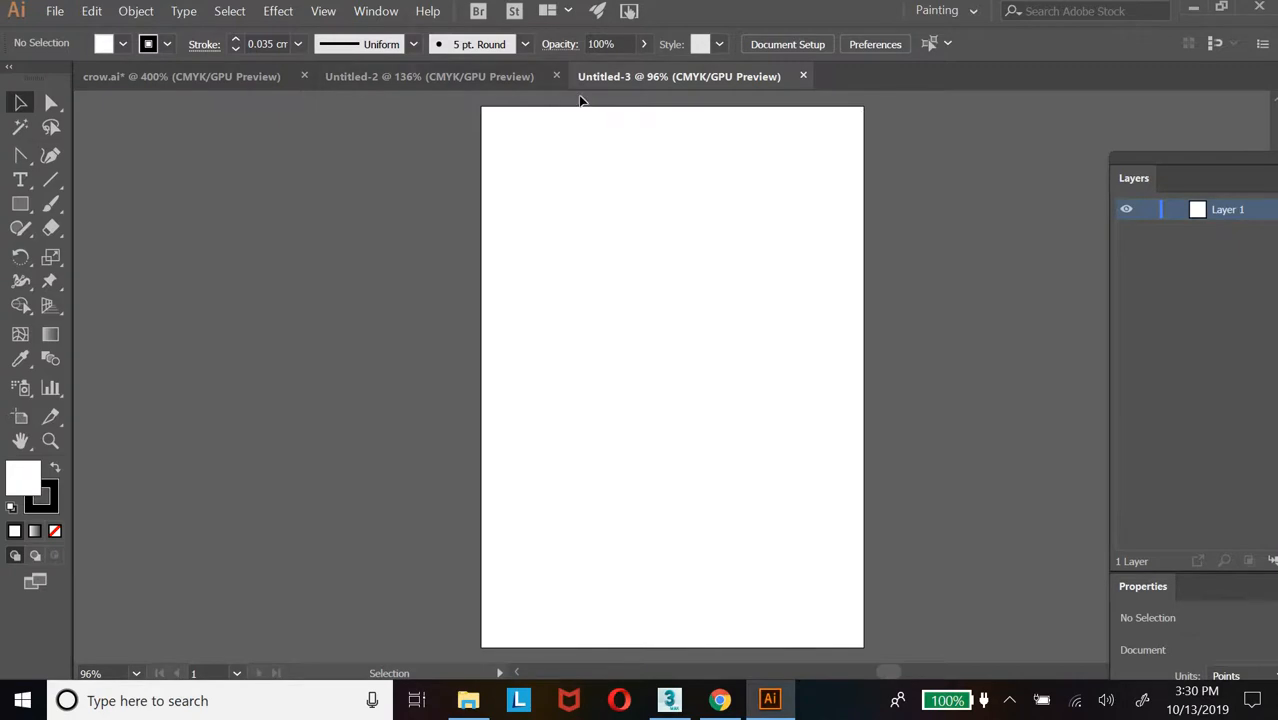
Close the Untitled-2 document and crow.ai without saving changes
left_click(550, 76)
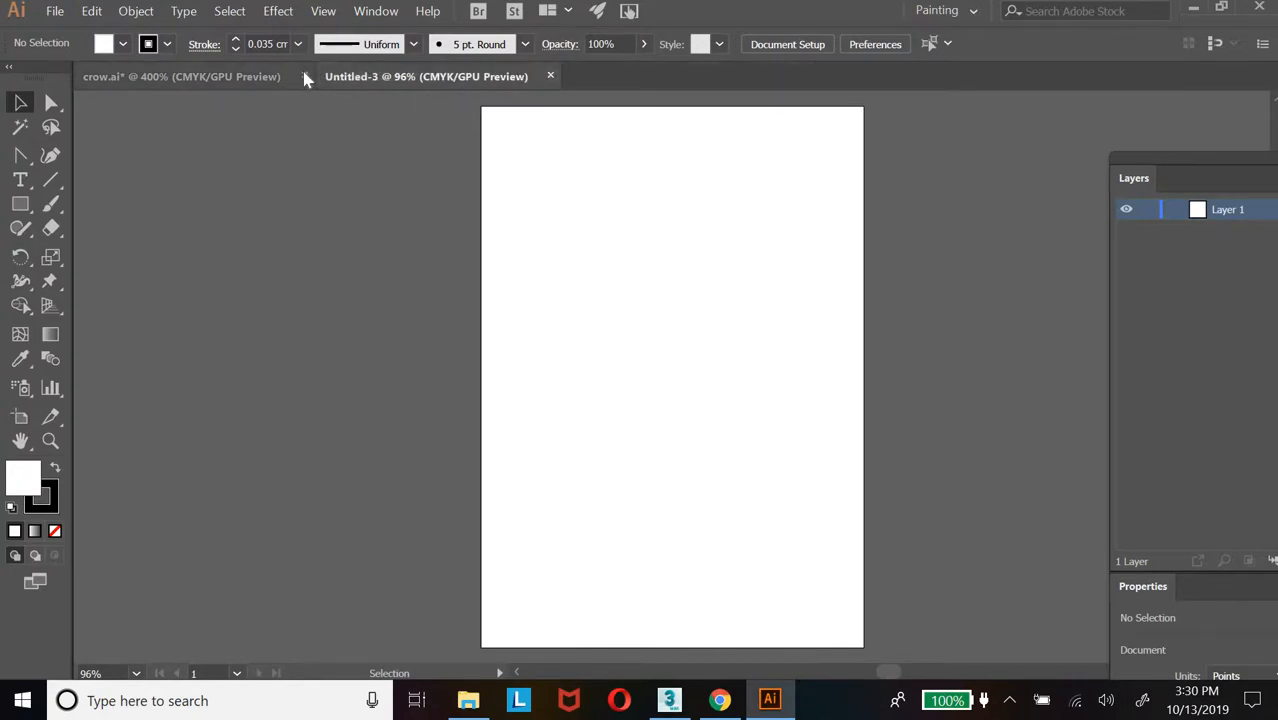
left_click(305, 76)
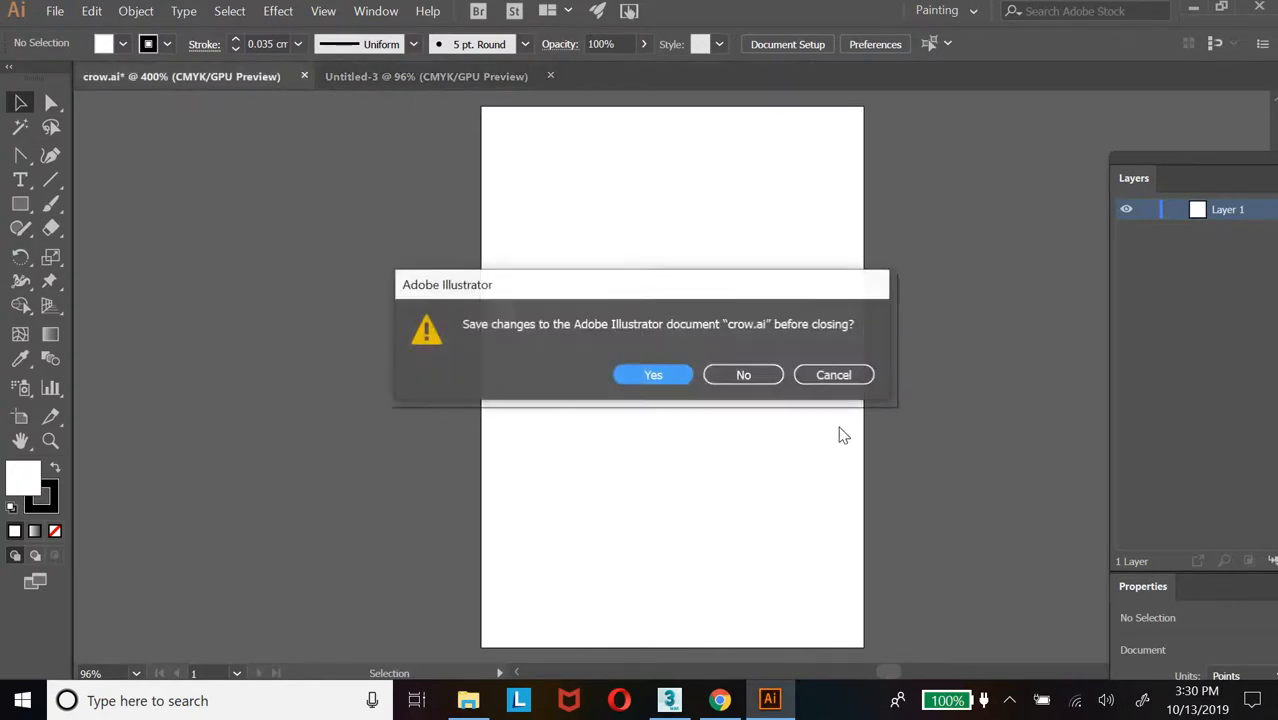
left_click(750, 376)
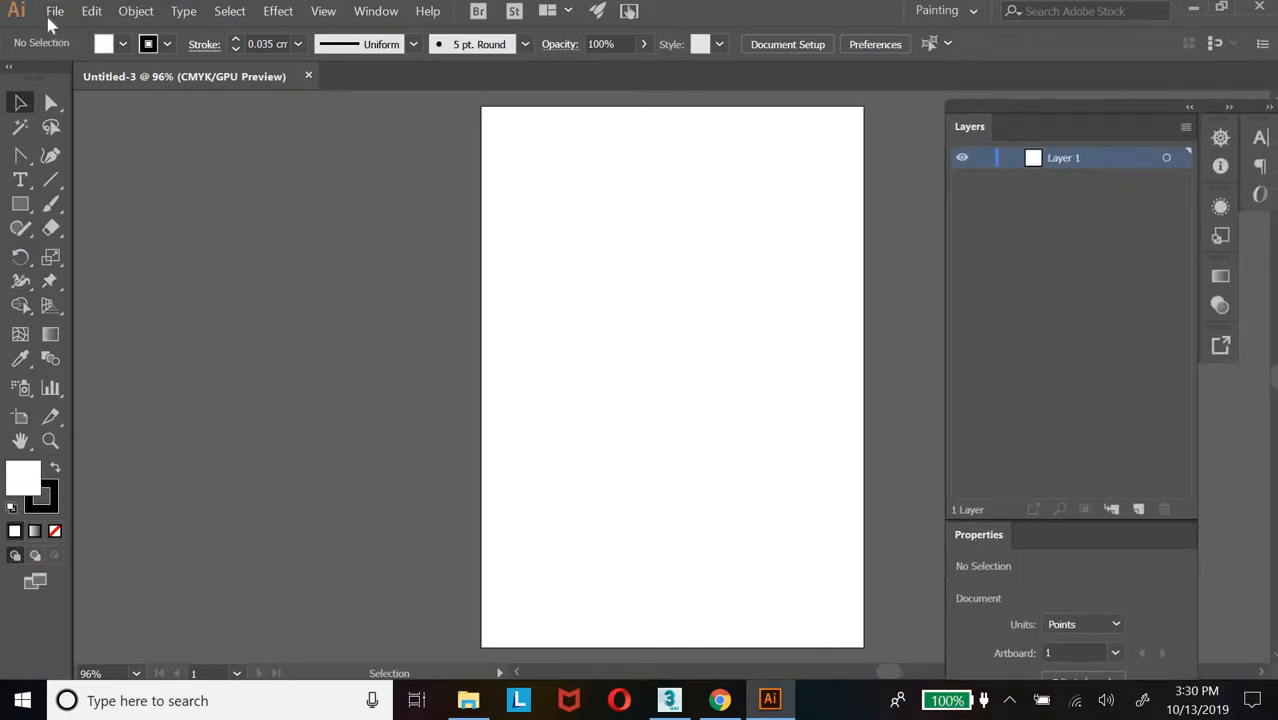
Place crow.jpg as a linked image about 348 by 289 pt in the upper part of the artboard
left_click(53, 12)
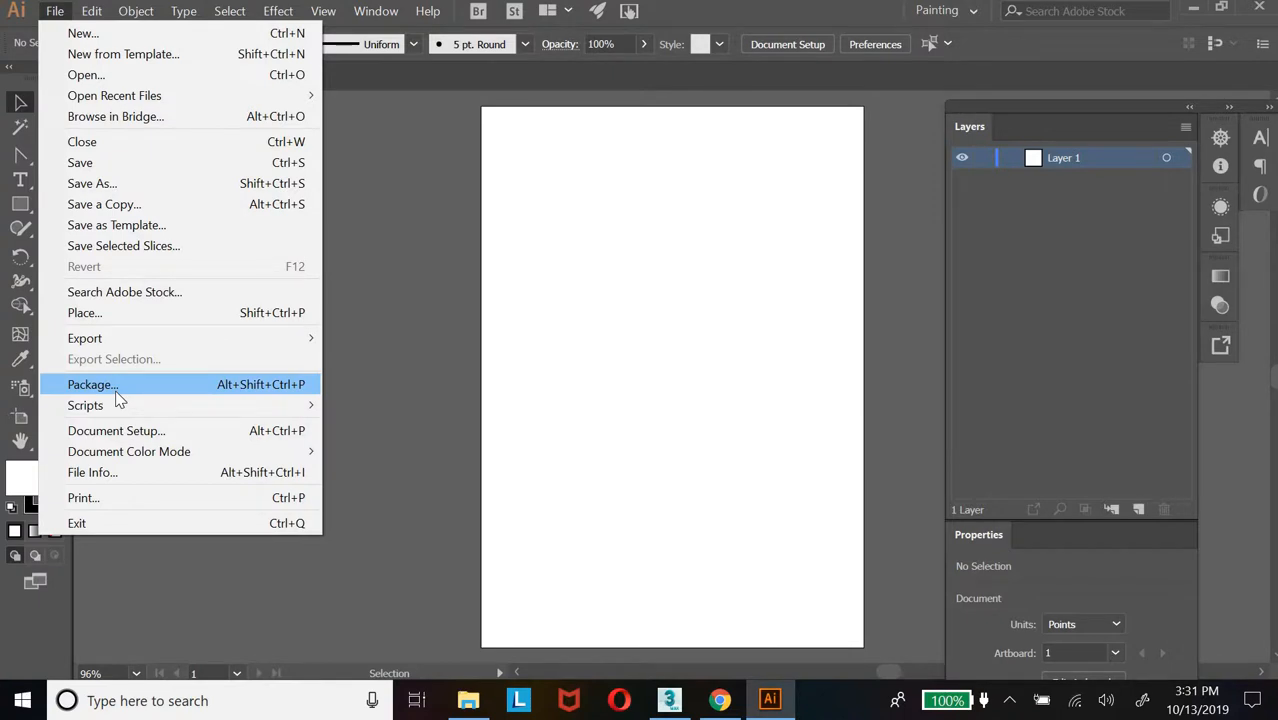
left_click(114, 316)
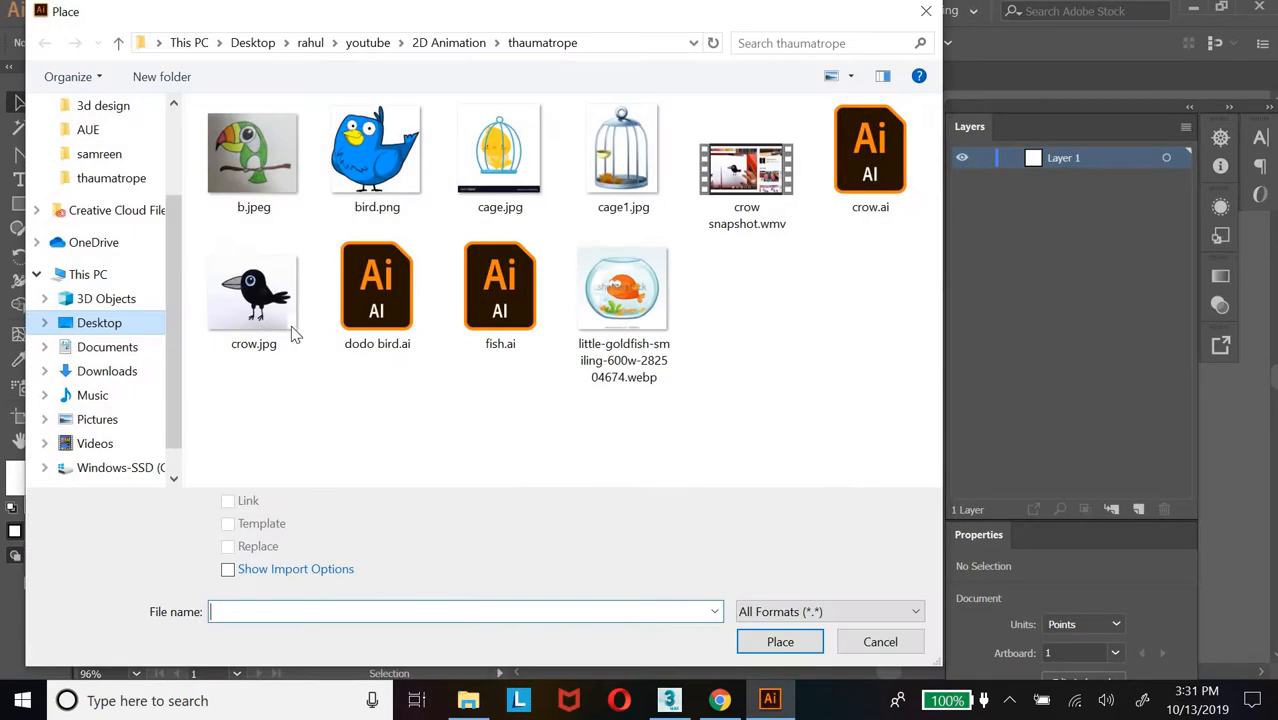
left_click(270, 322)
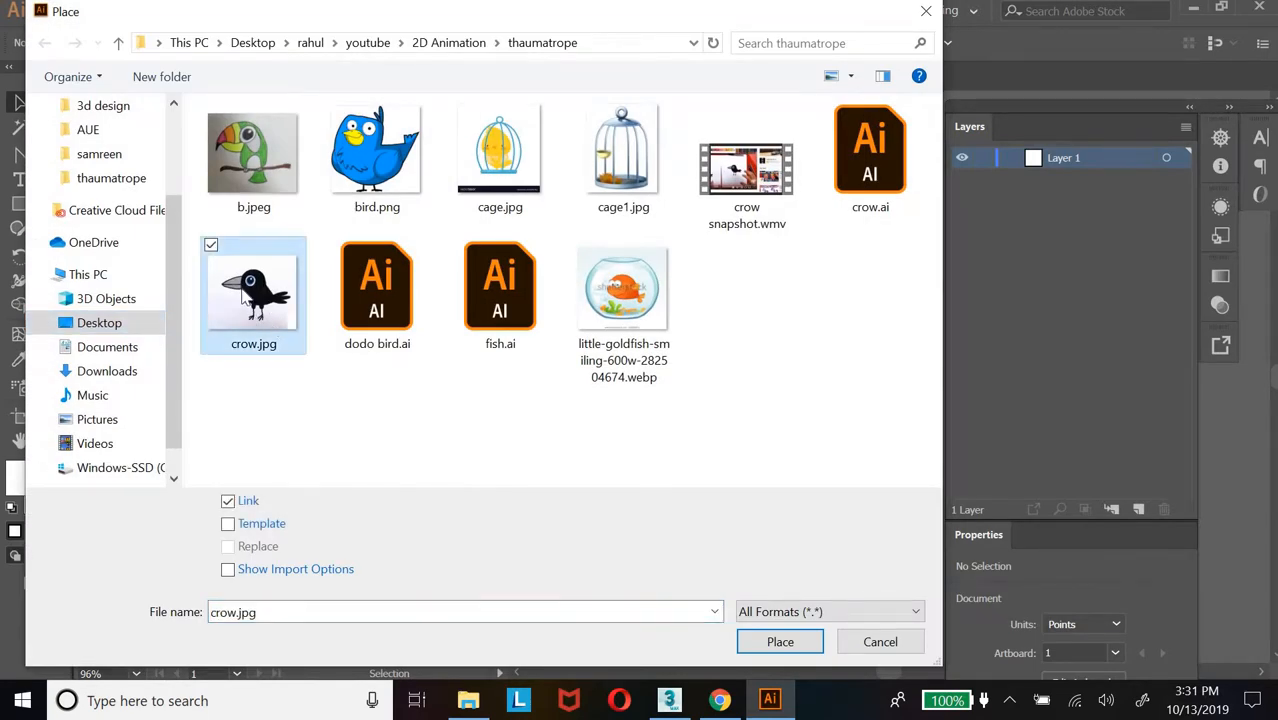
left_click(780, 641)
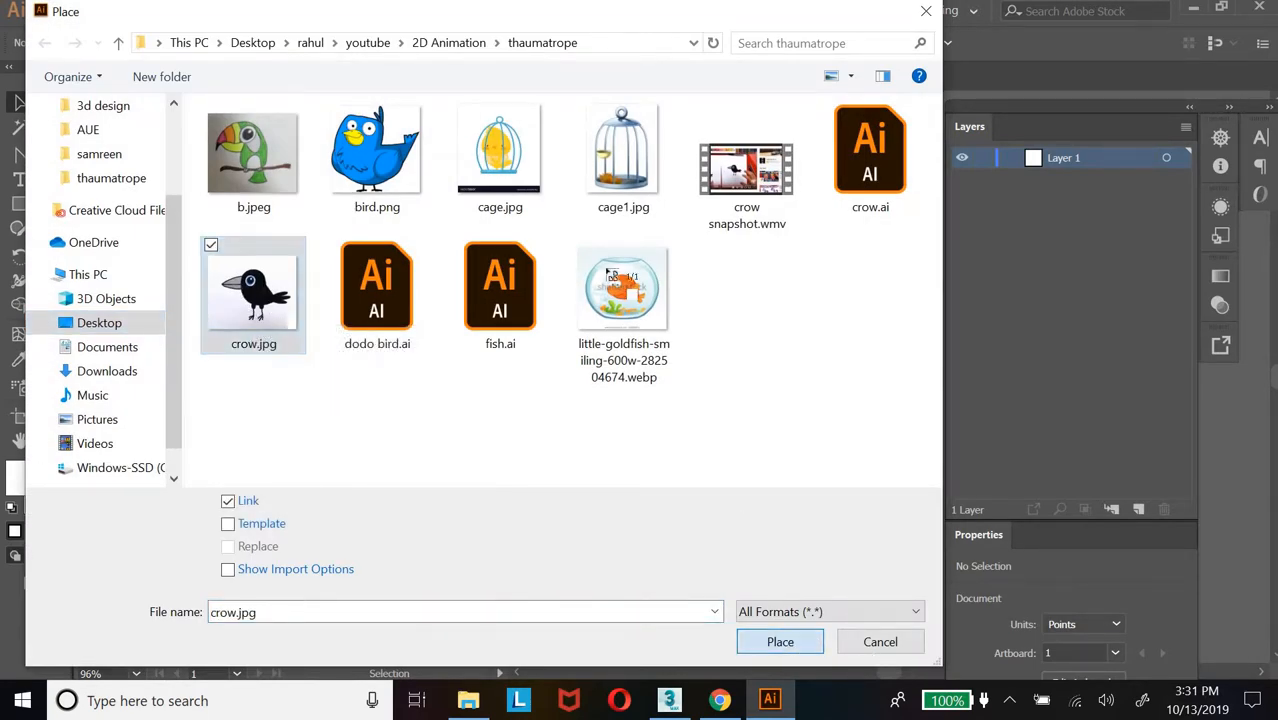
left_click_drag(536, 158, 762, 411)
left_click(770, 356)
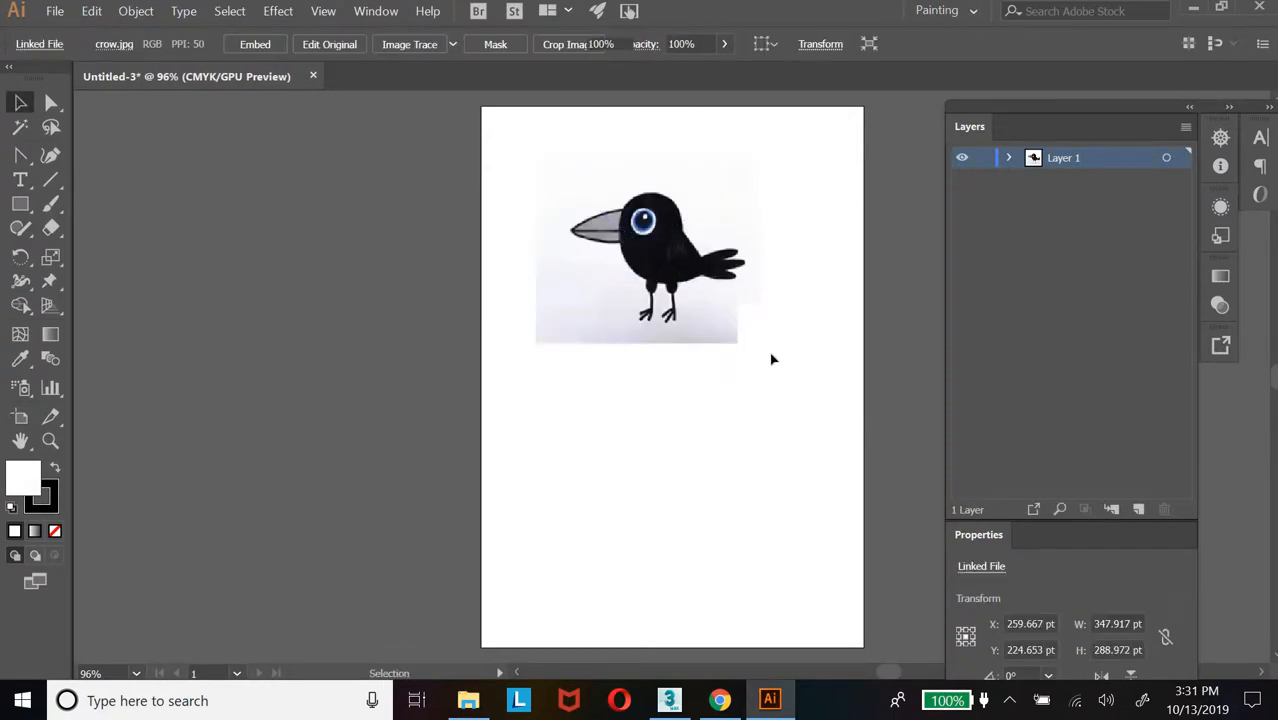
Reposition the placed crow image on the artboard and delete it
left_click_drag(758, 340, 783, 375)
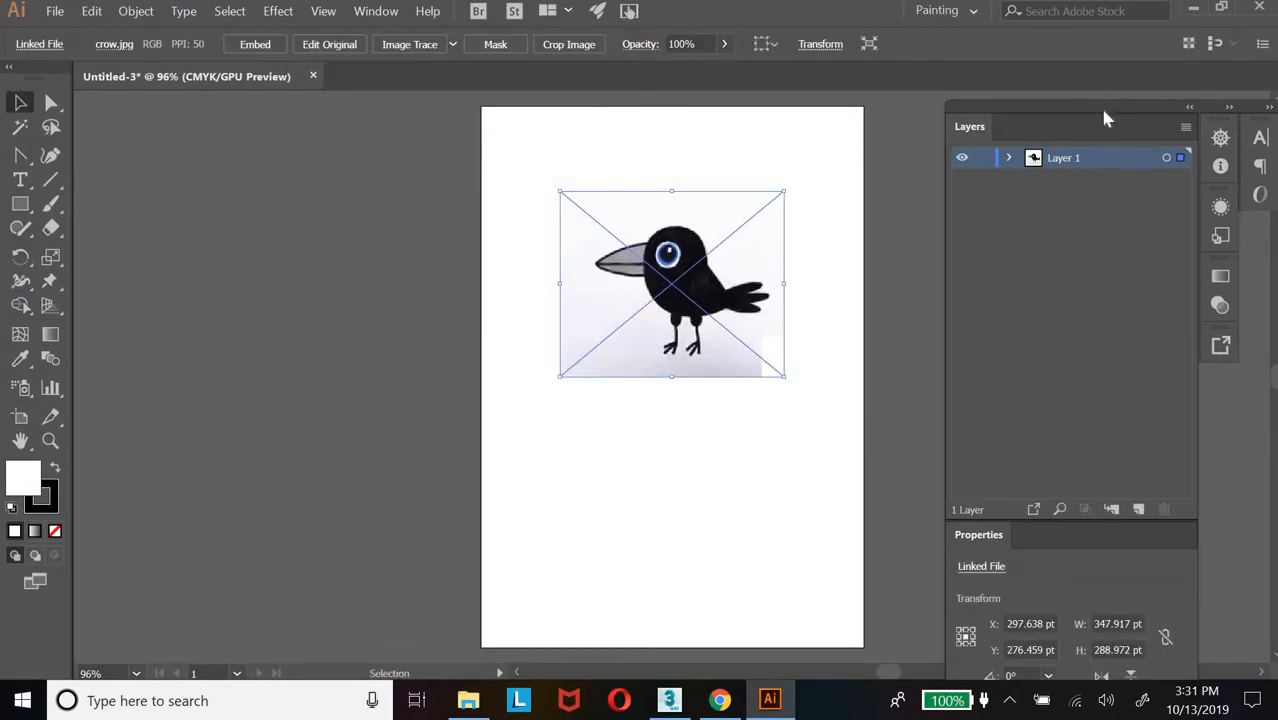
left_click_drag(701, 270, 677, 228)
key("Delete")
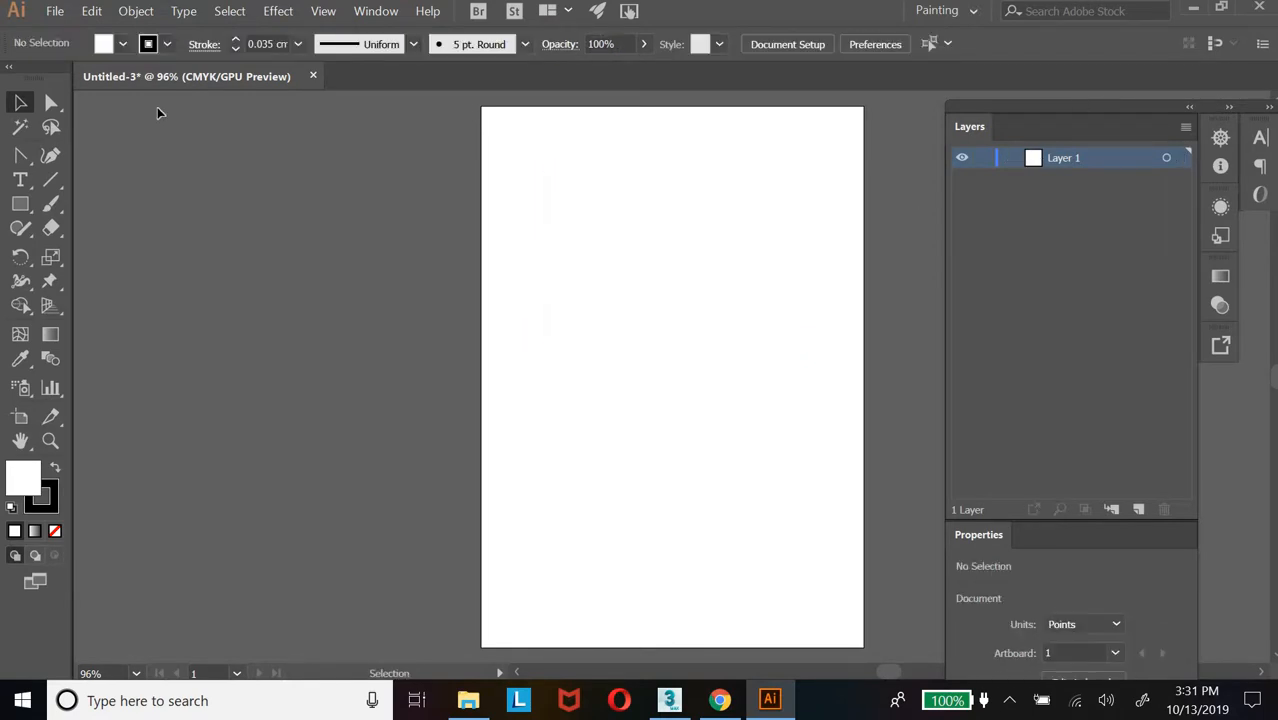
Place the linked crow.jpg again, sized about 346 by 287 pt, in the upper part of the page
left_click(46, 10)
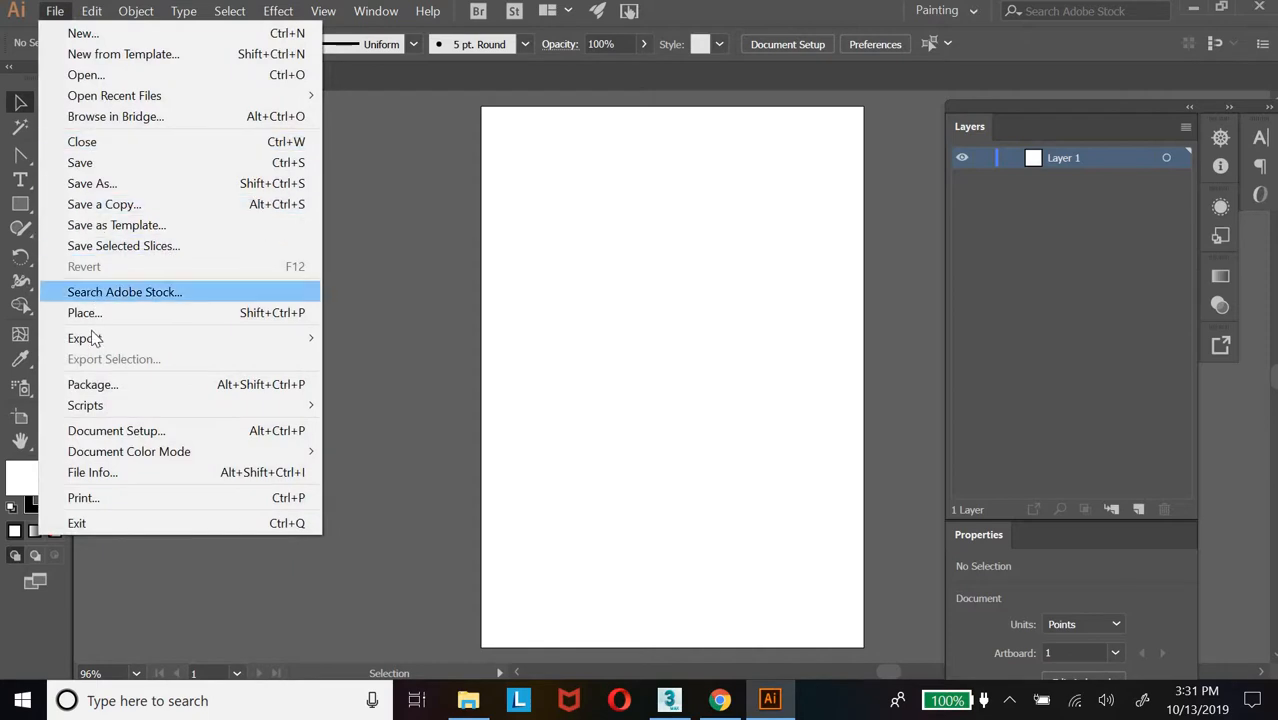
left_click(95, 313)
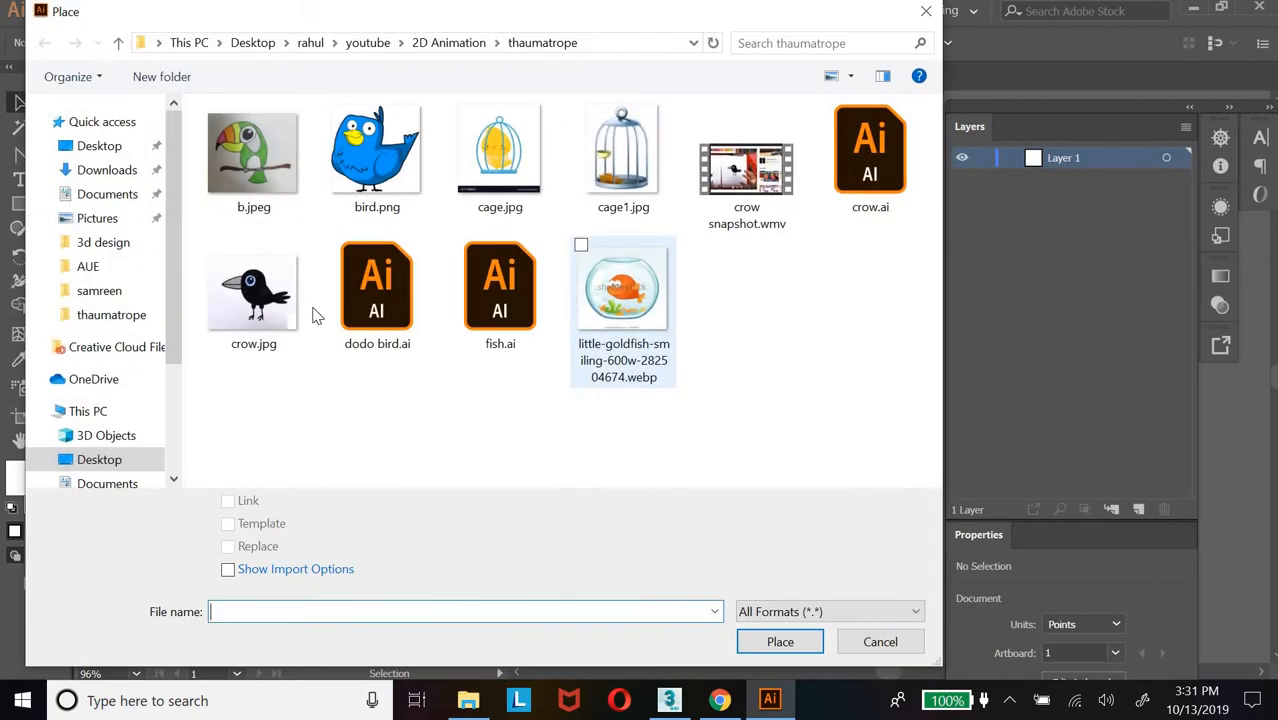
left_click(246, 305)
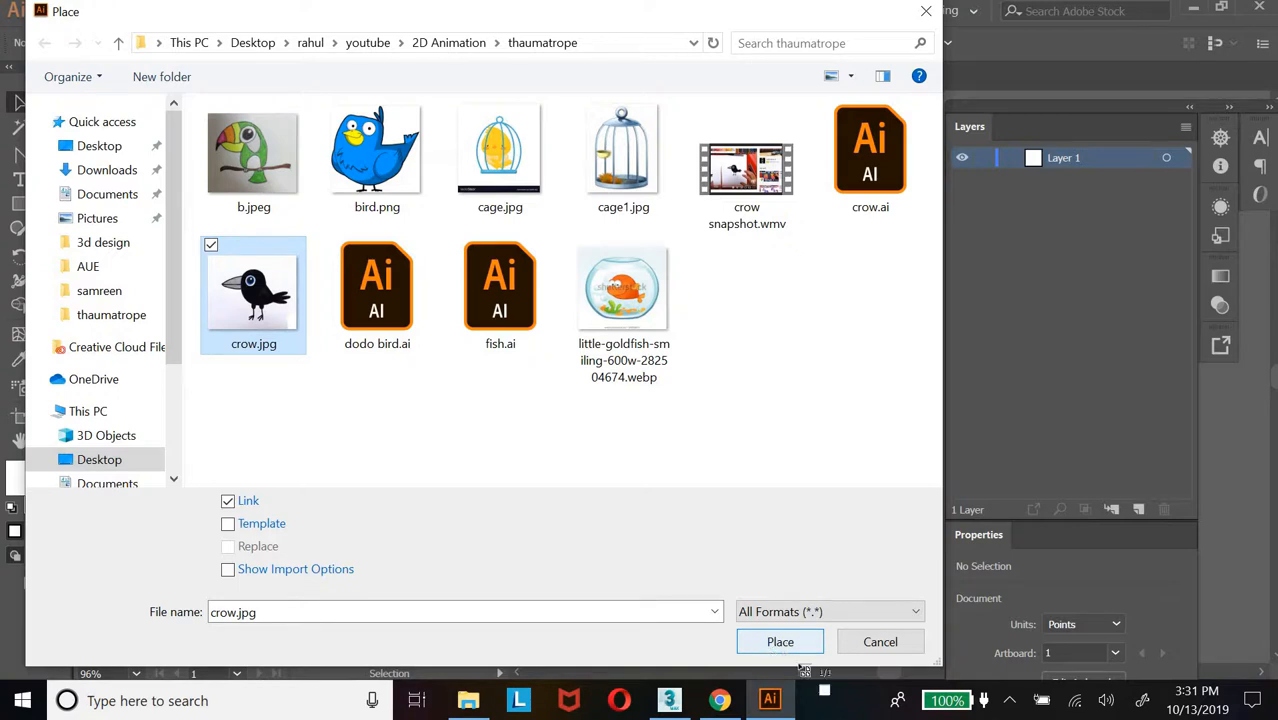
left_click(786, 647)
left_click_drag(555, 168, 776, 368)
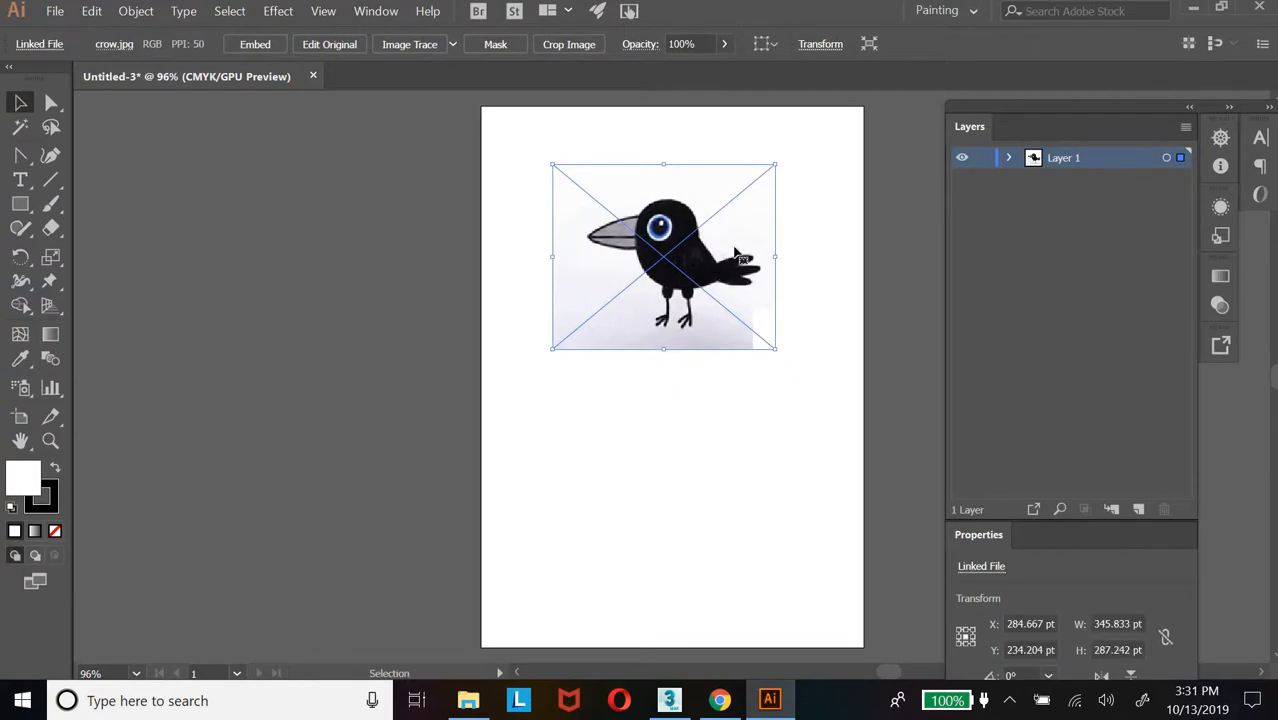
left_click(731, 515)
Try stretching the crow image freely to about 979 by 606 pt and vertically to about 658 pt, undoing each resize
left_click(556, 350)
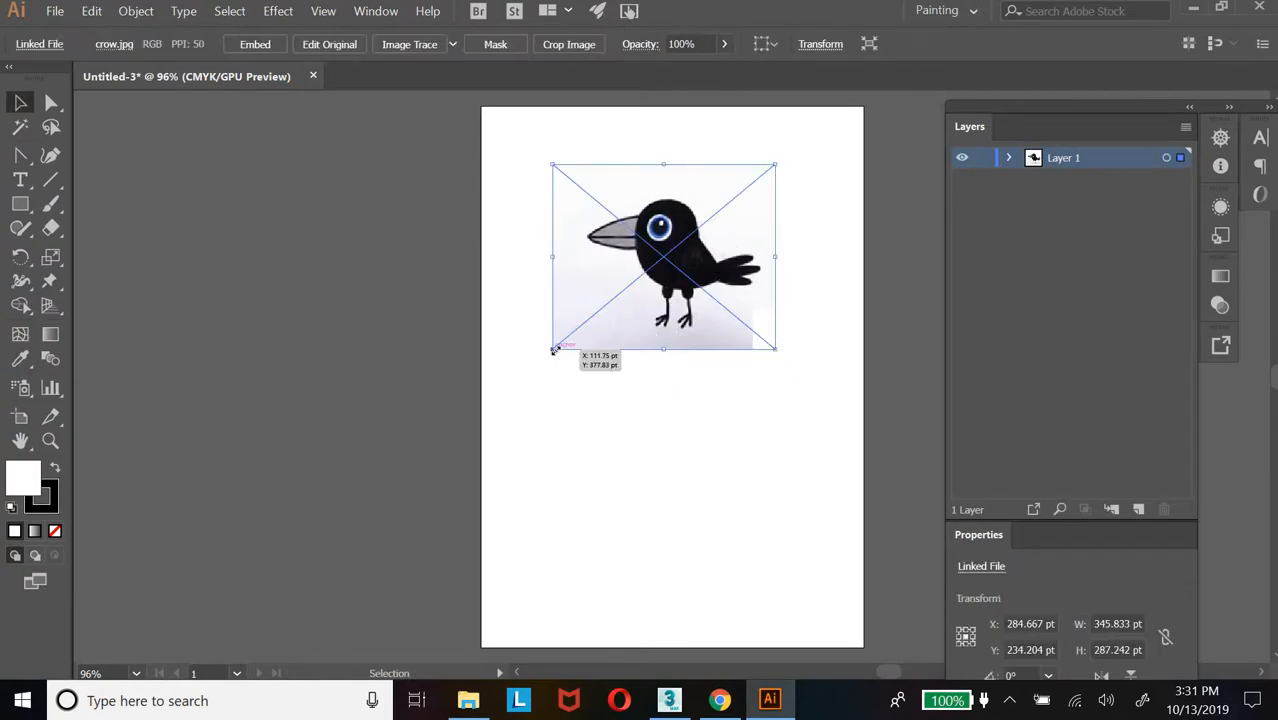
left_click_drag(270, 498, 145, 552)
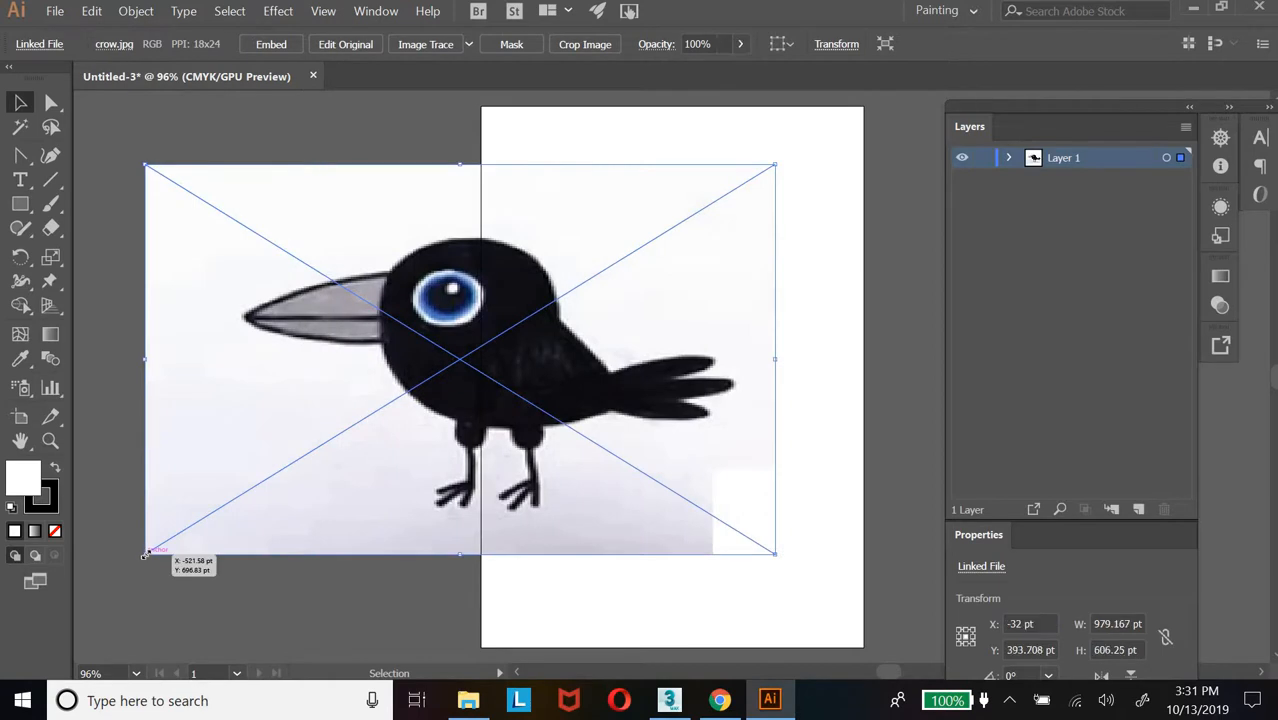
key("ctrl+z")
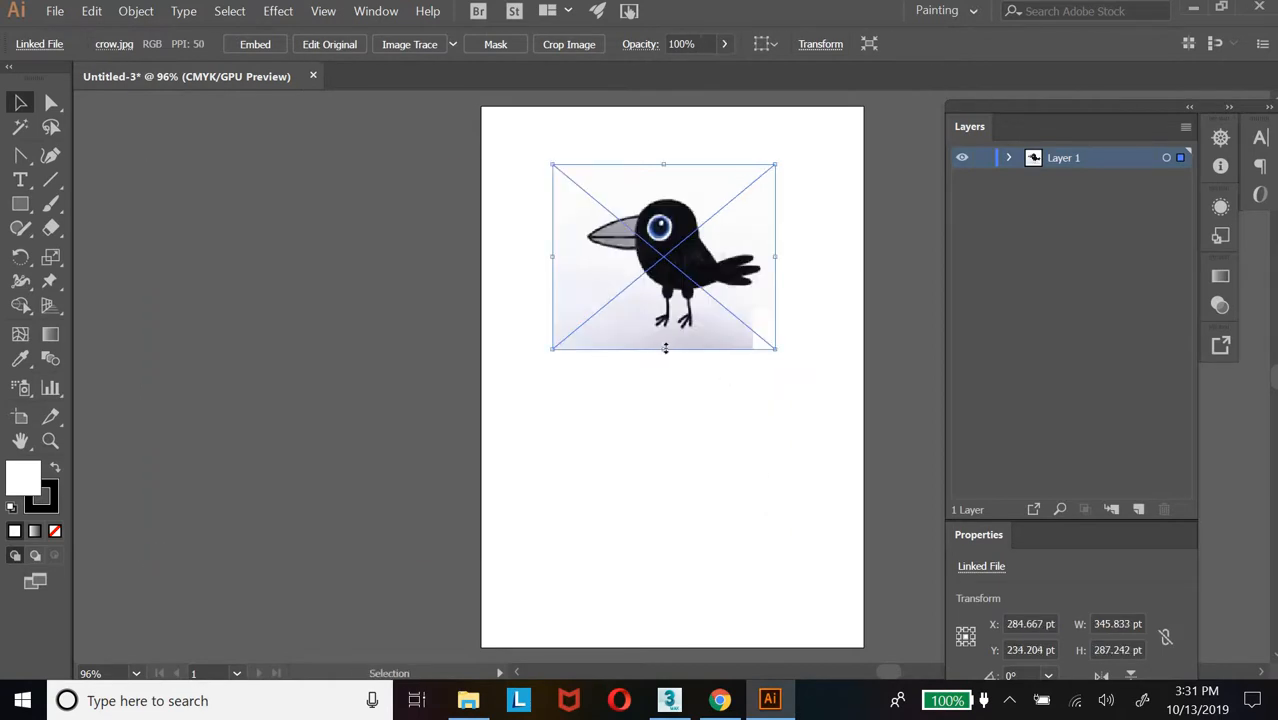
left_click_drag(659, 543, 650, 588)
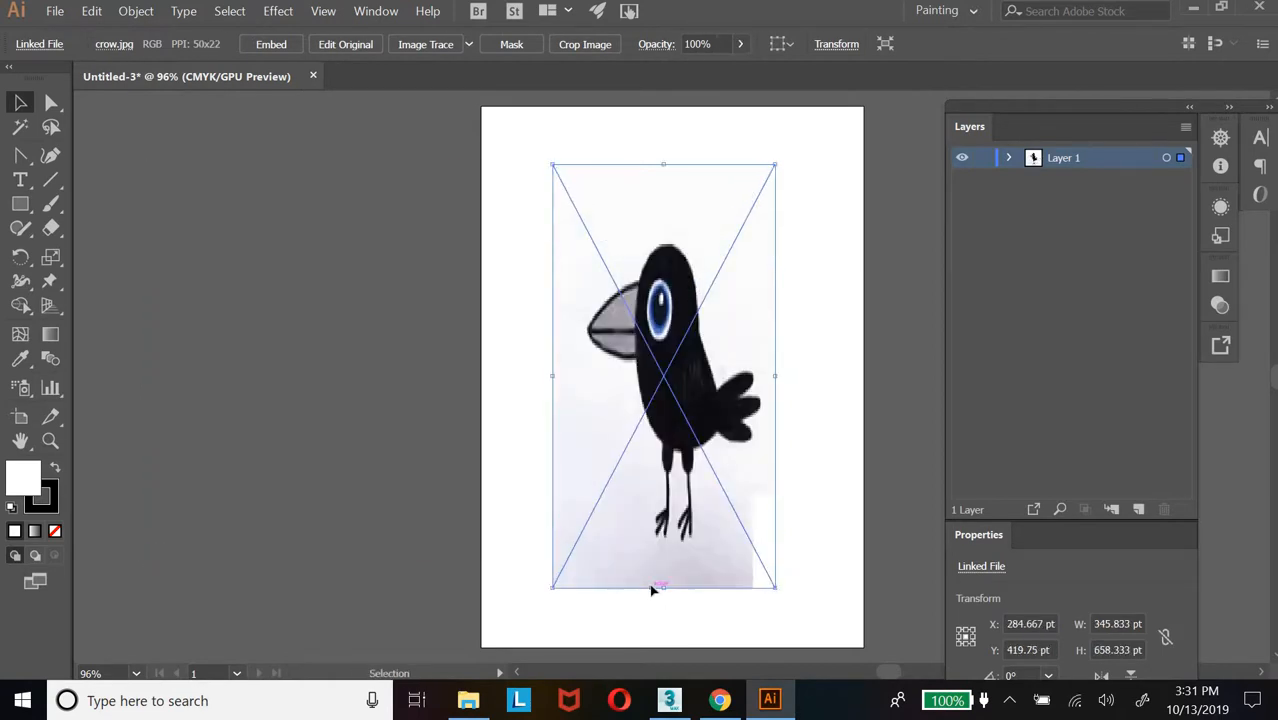
key("ctrl+z")
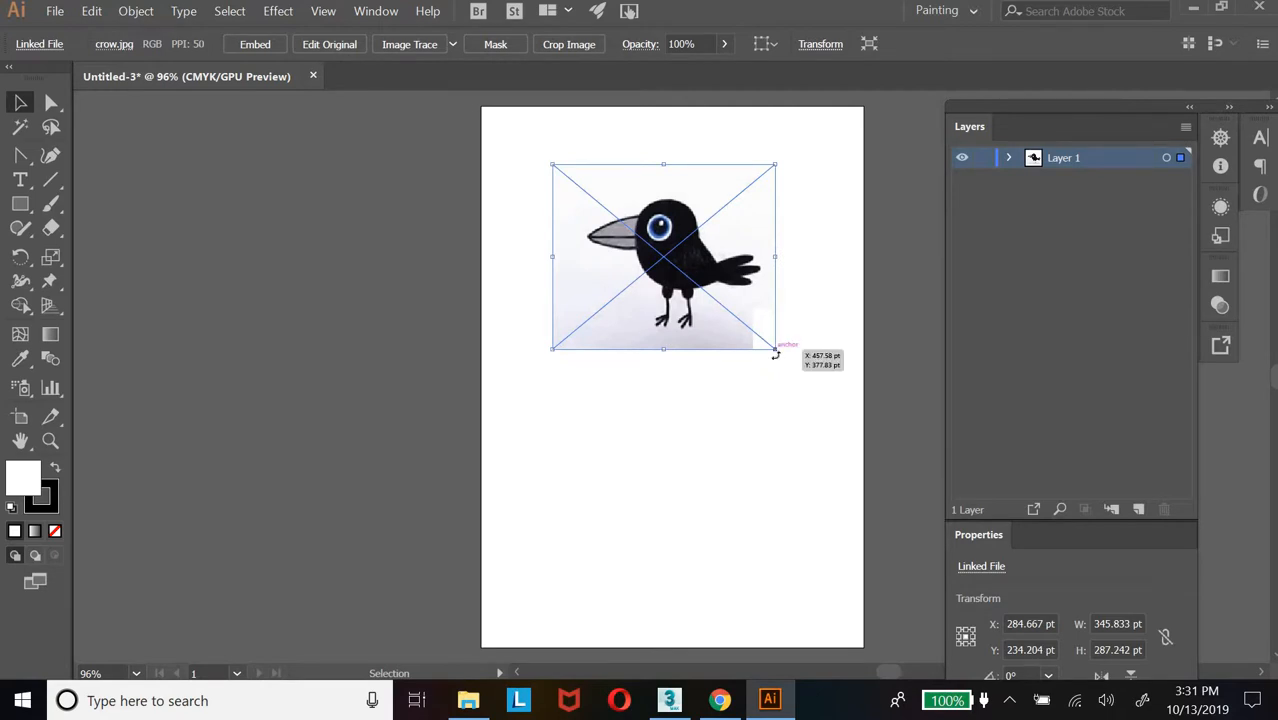
Enlarge the crow image proportionally to about 427 by 357 pt and delete it from the artboard
left_click_drag(772, 348, 843, 403)
left_click_drag(682, 342, 645, 325)
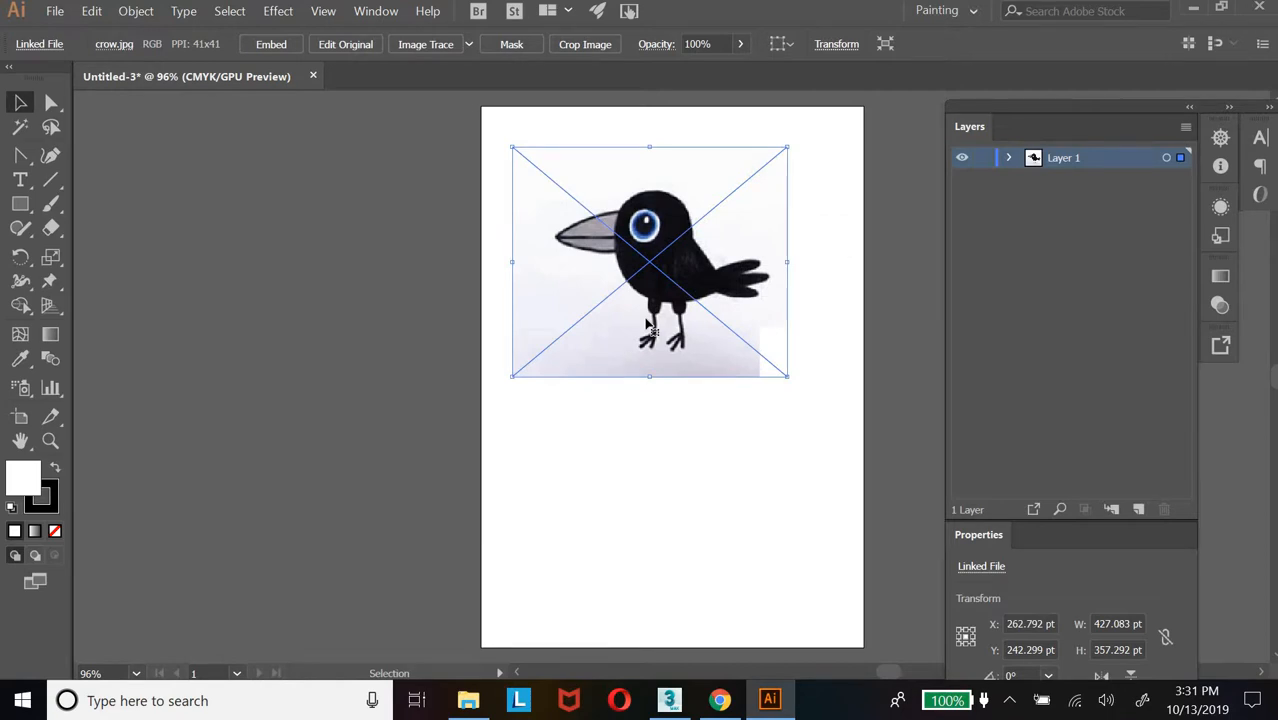
key("Delete")
Place crow.jpg as a linked image at its original size of 242 by 201 pt on the artboard
left_click(55, 11)
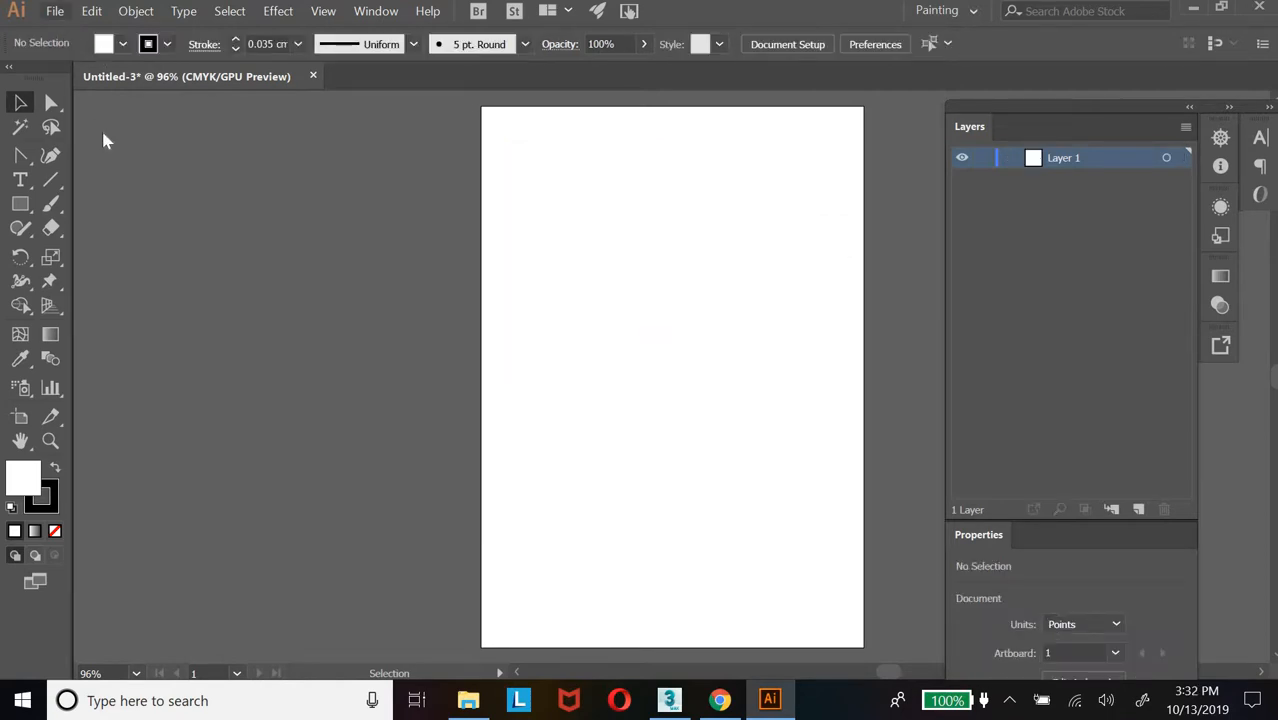
key("Return")
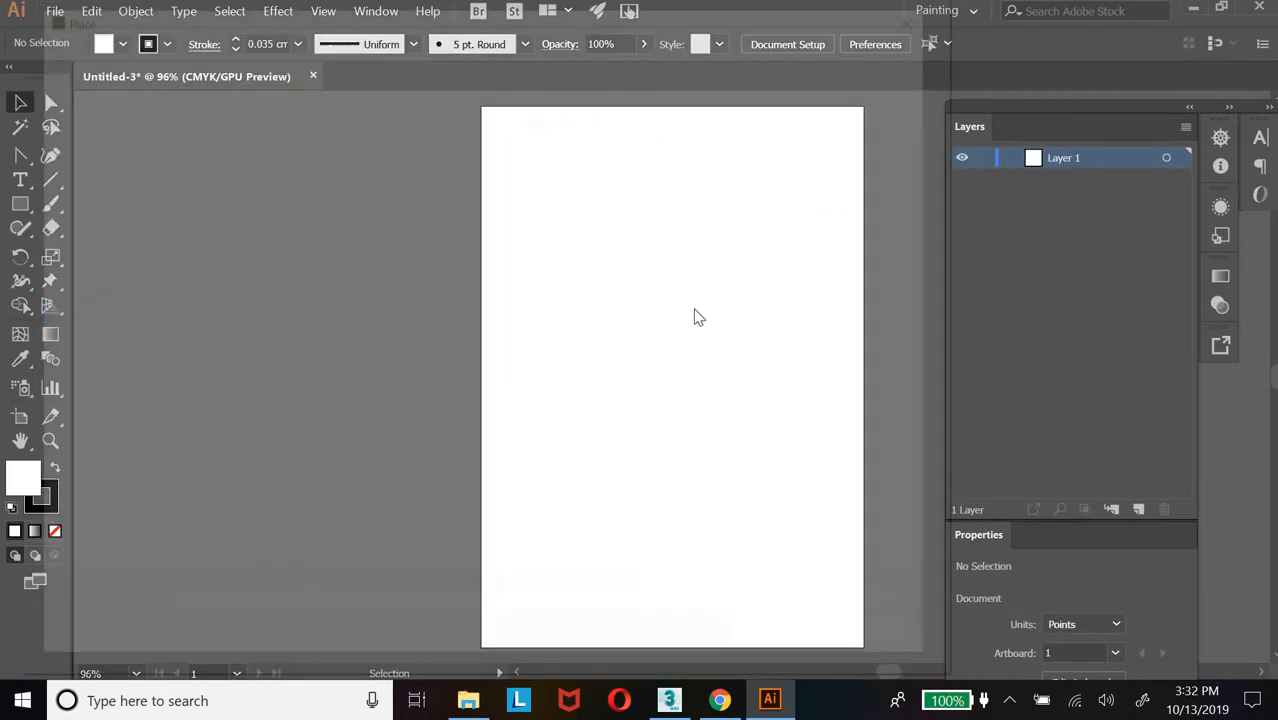
left_click(253, 300)
left_click(780, 642)
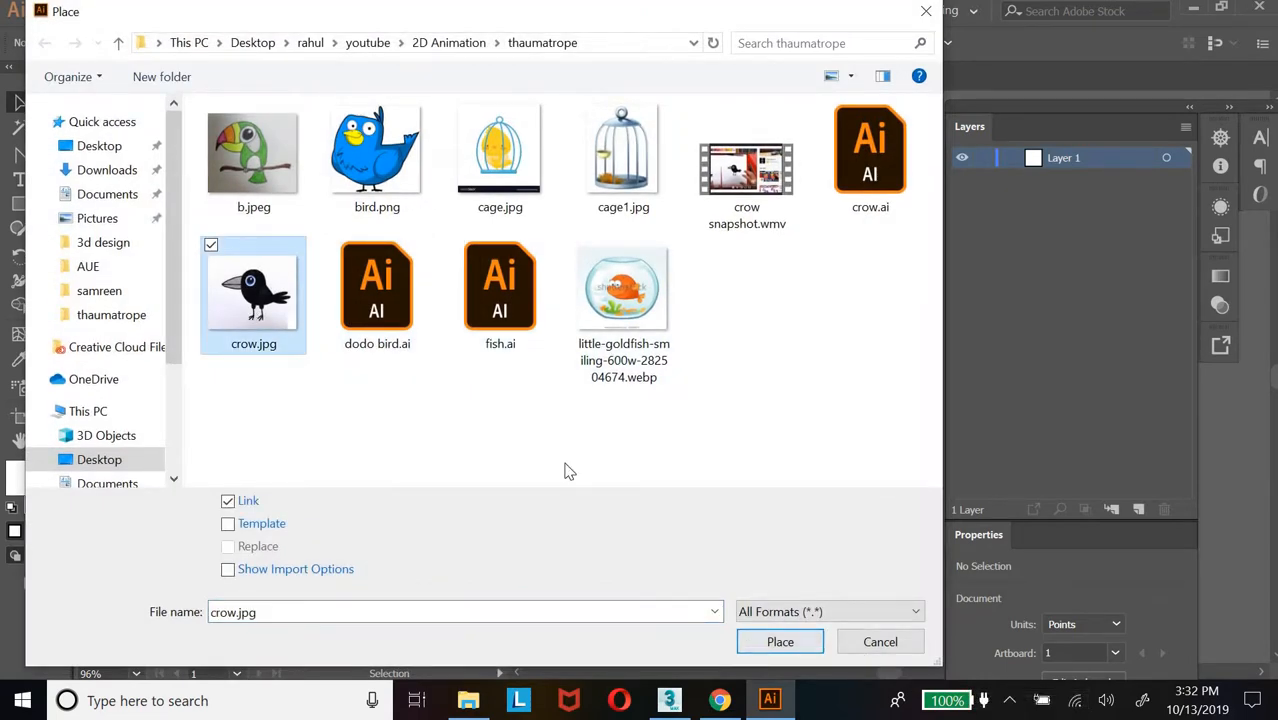
left_click(566, 310)
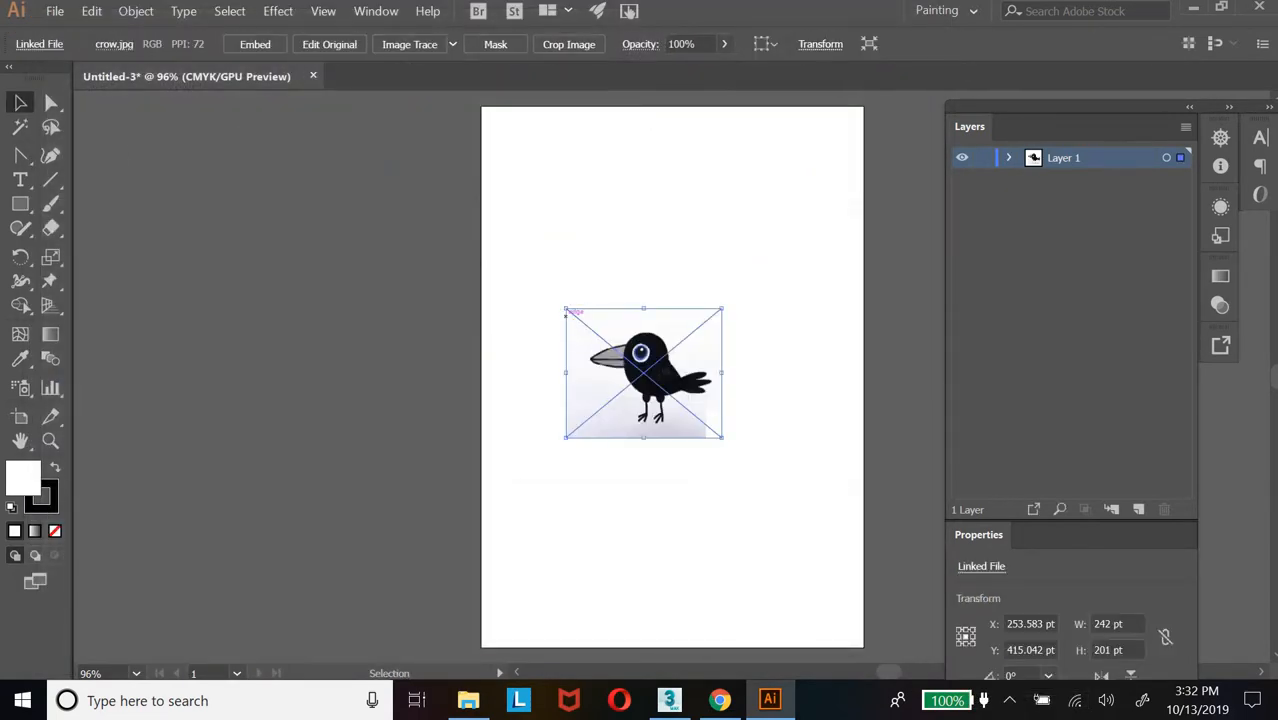
Move the crow image to the artboard's upper half, centred at about X 263 pt, Y 249 pt, and keep it selected
left_click_drag(640, 398, 635, 327)
left_click(662, 414)
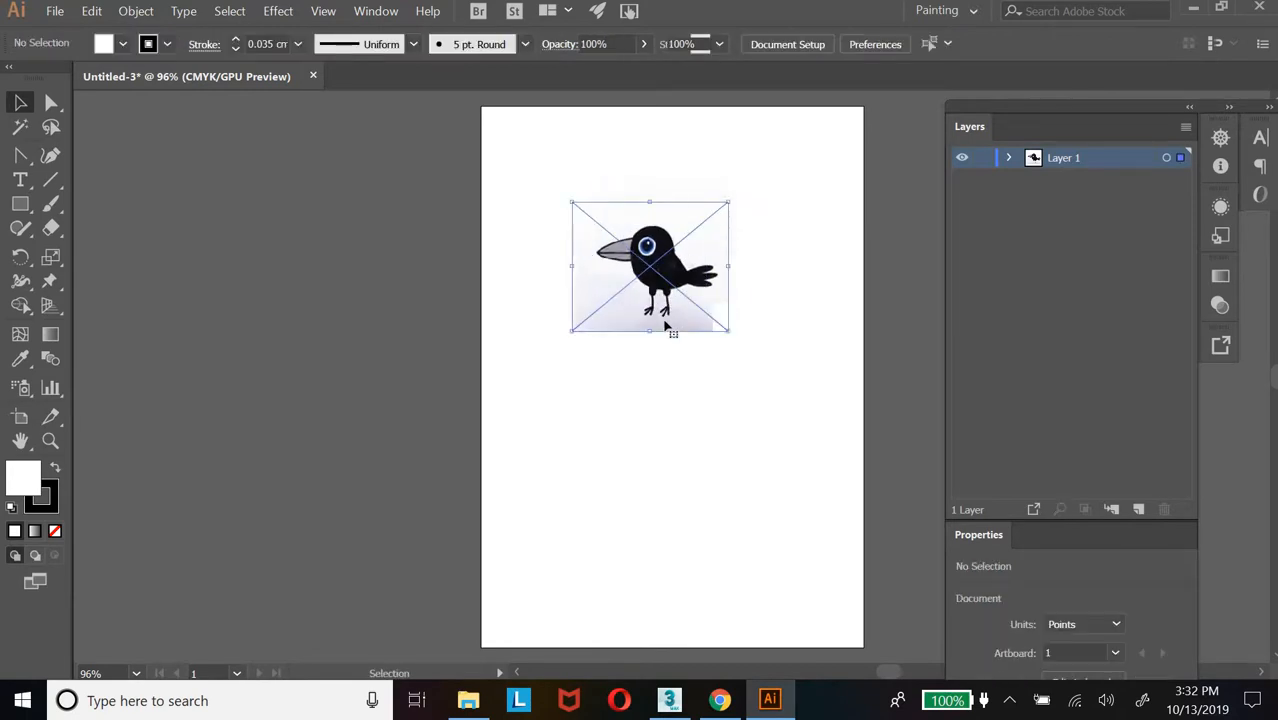
left_click(676, 394)
left_click(680, 312)
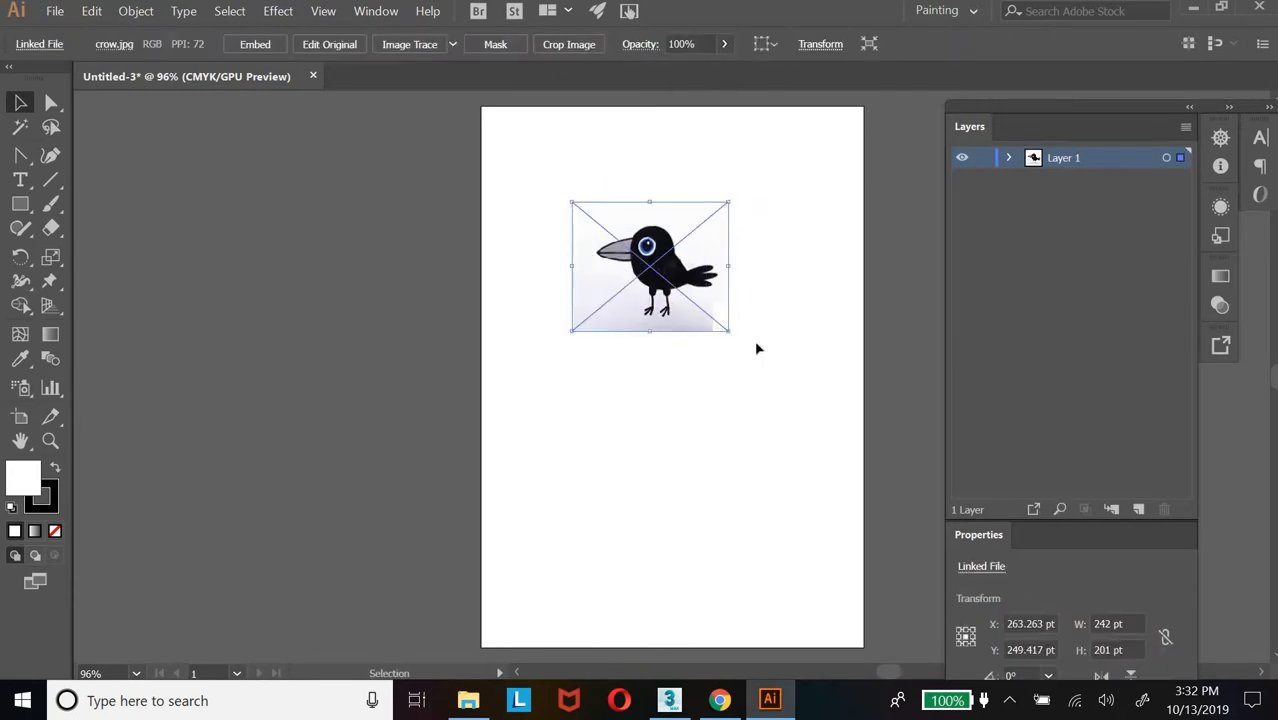
Enlarge the crow image proportionally to about 295 by 245 pt and centre it at about X 276 pt, Y 236 pt
left_click_drag(726, 336, 763, 359)
left_click_drag(660, 248, 651, 225)
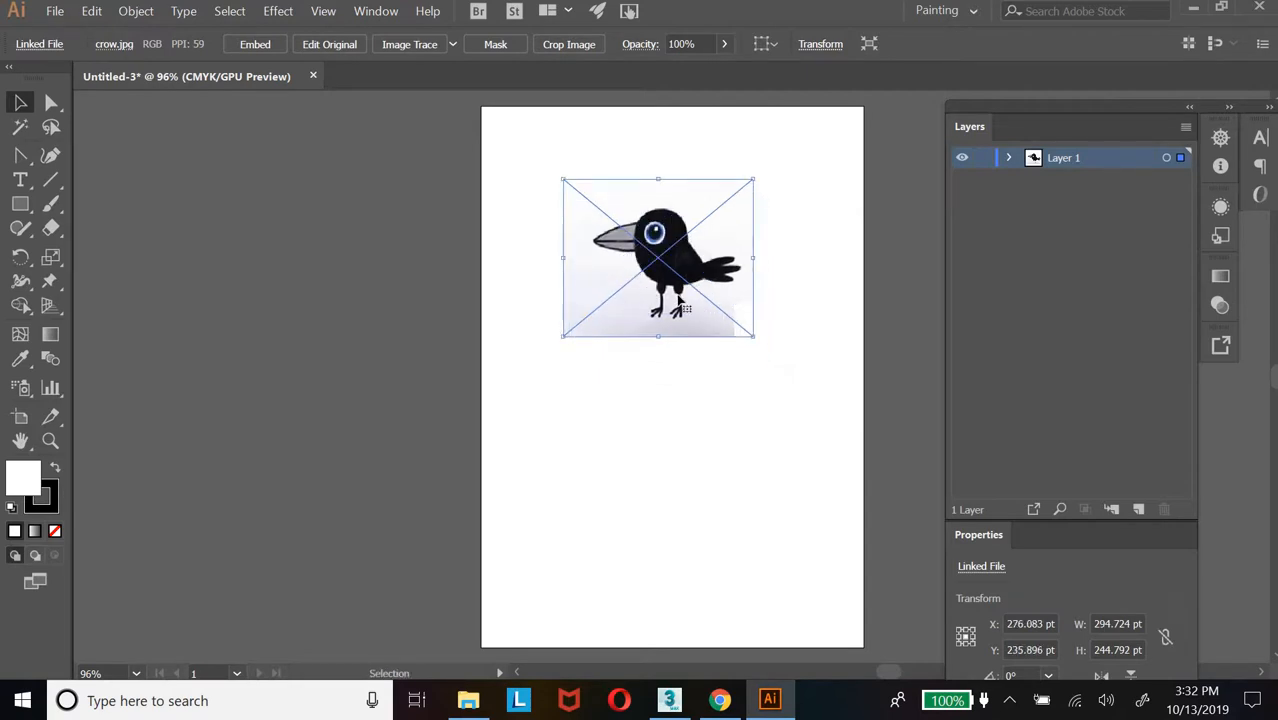
left_click(50, 441)
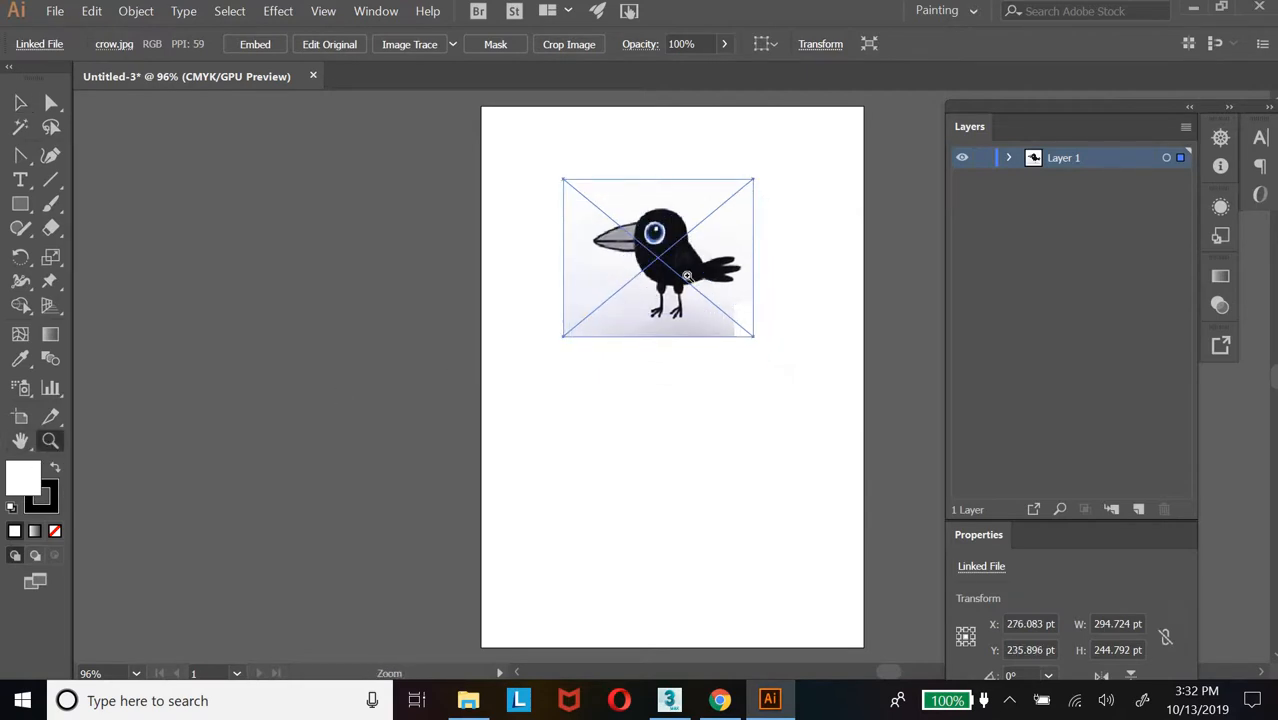
left_click(782, 294)
left_click(748, 376)
left_click(20, 103)
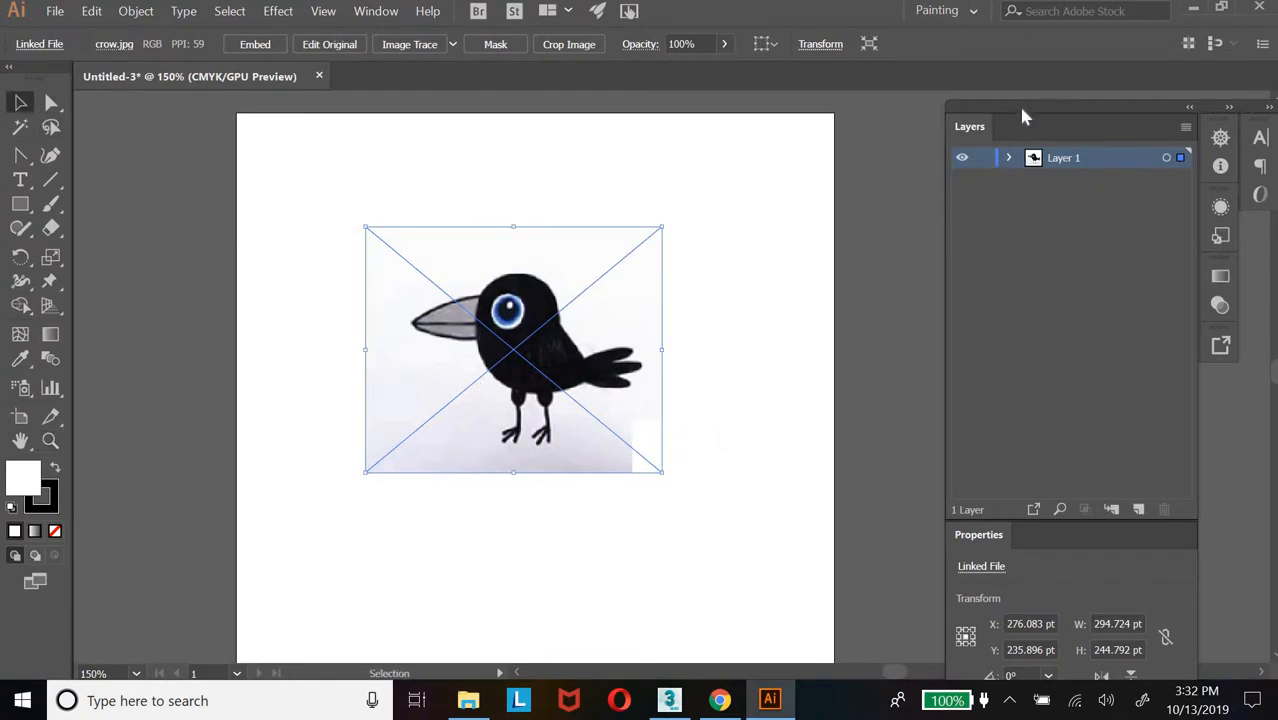
Collapse the Layers and Properties panels to icons and bring the whole floating panel group into view beside the crow image
left_click_drag(1018, 105, 877, 107)
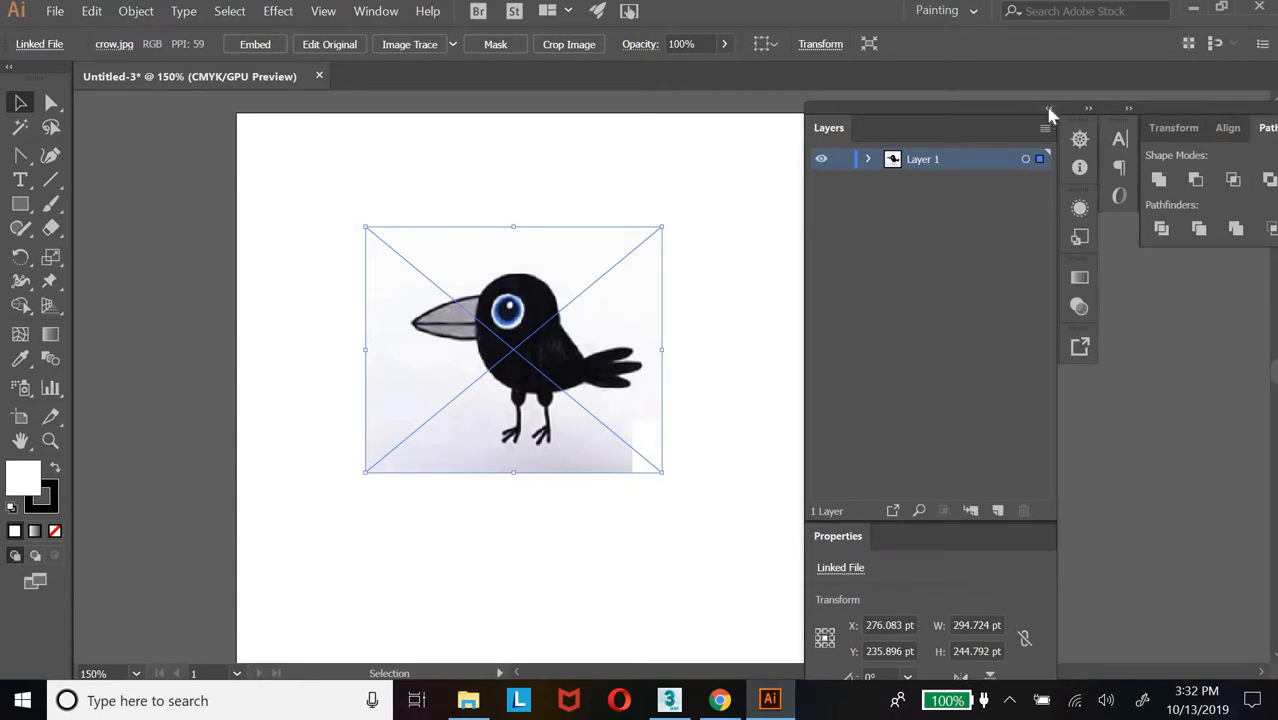
left_click(1047, 109)
left_click(1189, 108)
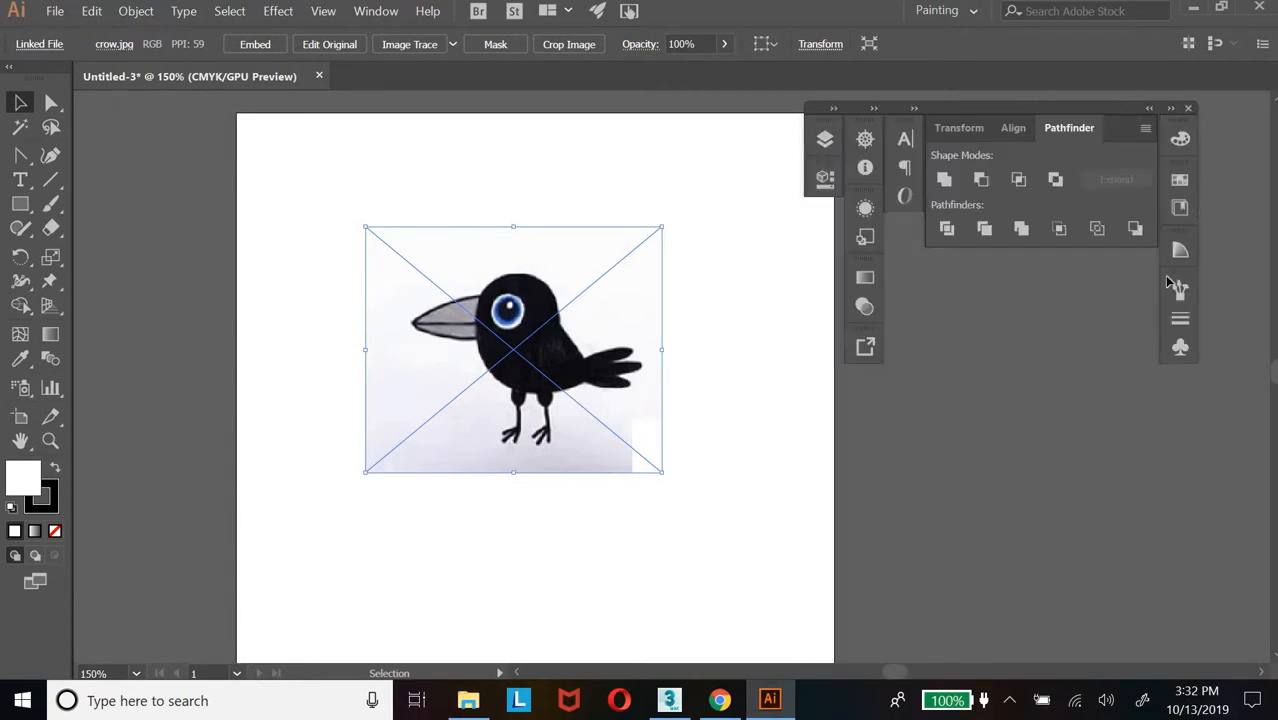
left_click(386, 11)
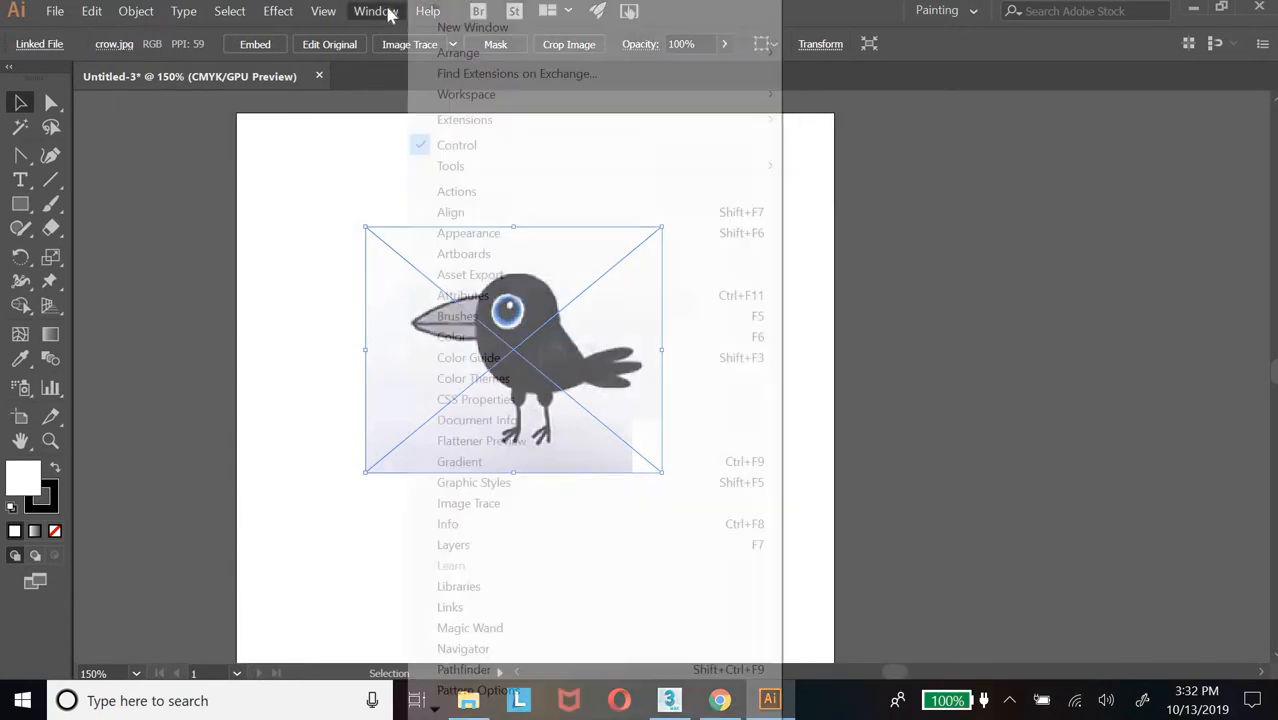
left_click(464, 542)
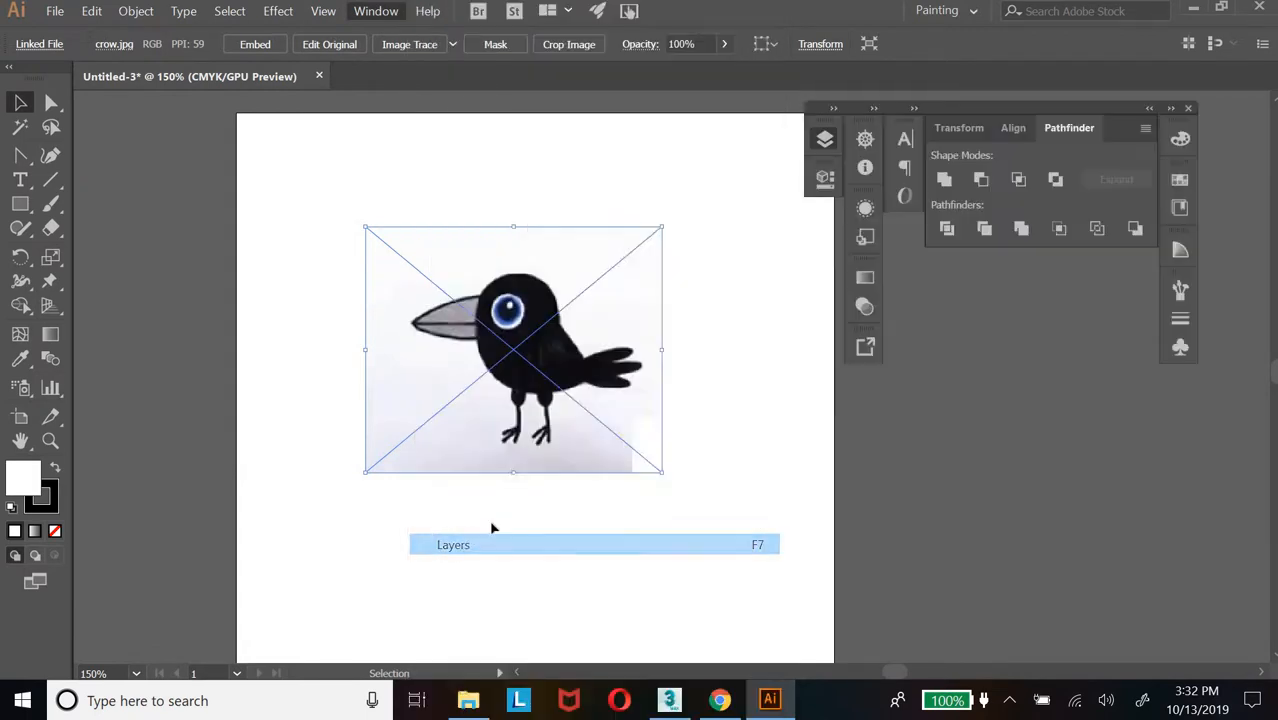
left_click_drag(967, 115, 1163, 110)
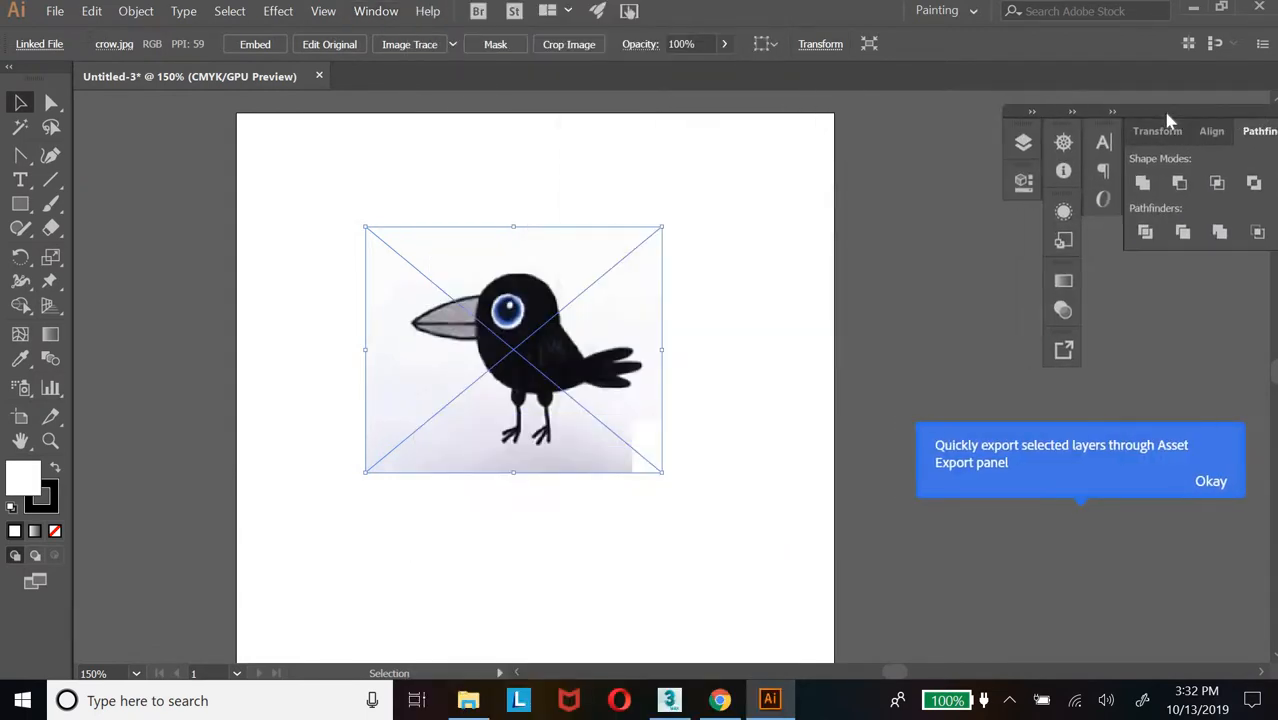
left_click_drag(1004, 108, 816, 104)
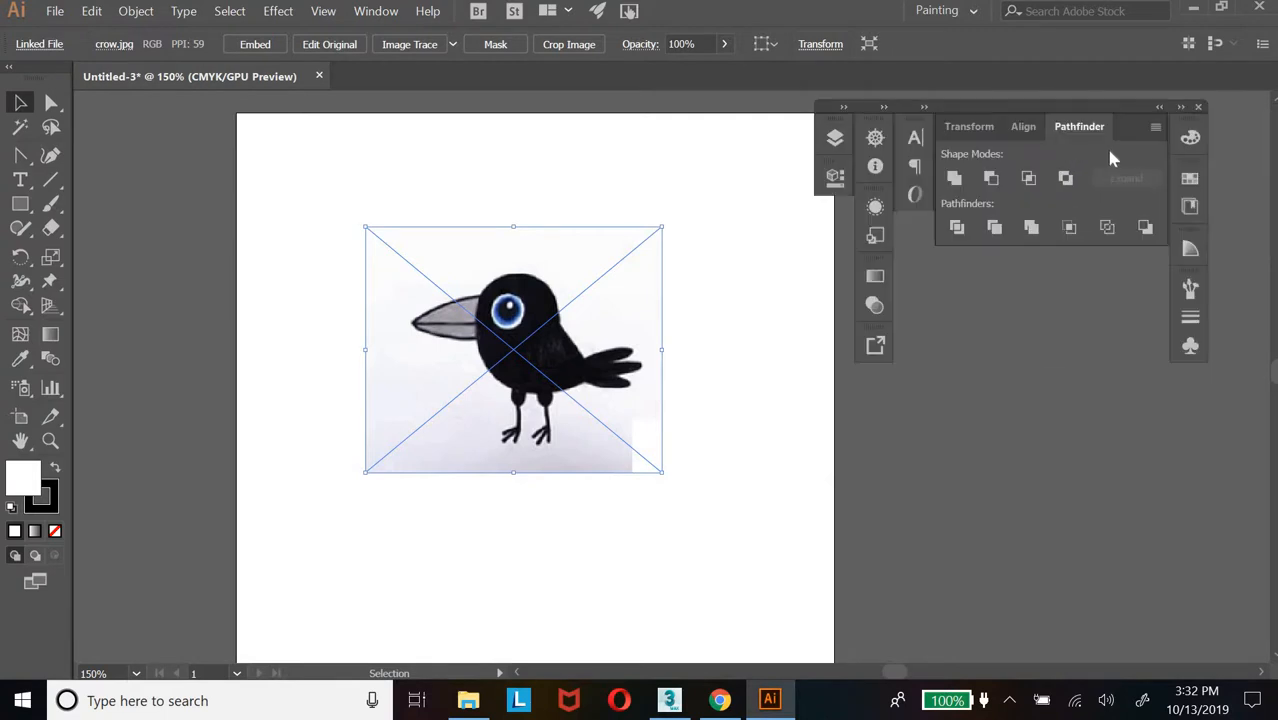
Detach Layers from the panel group as its own floating panel beside the artboard and close the remaining group
left_click(835, 138)
left_click_drag(866, 133, 1115, 329)
left_click(1199, 106)
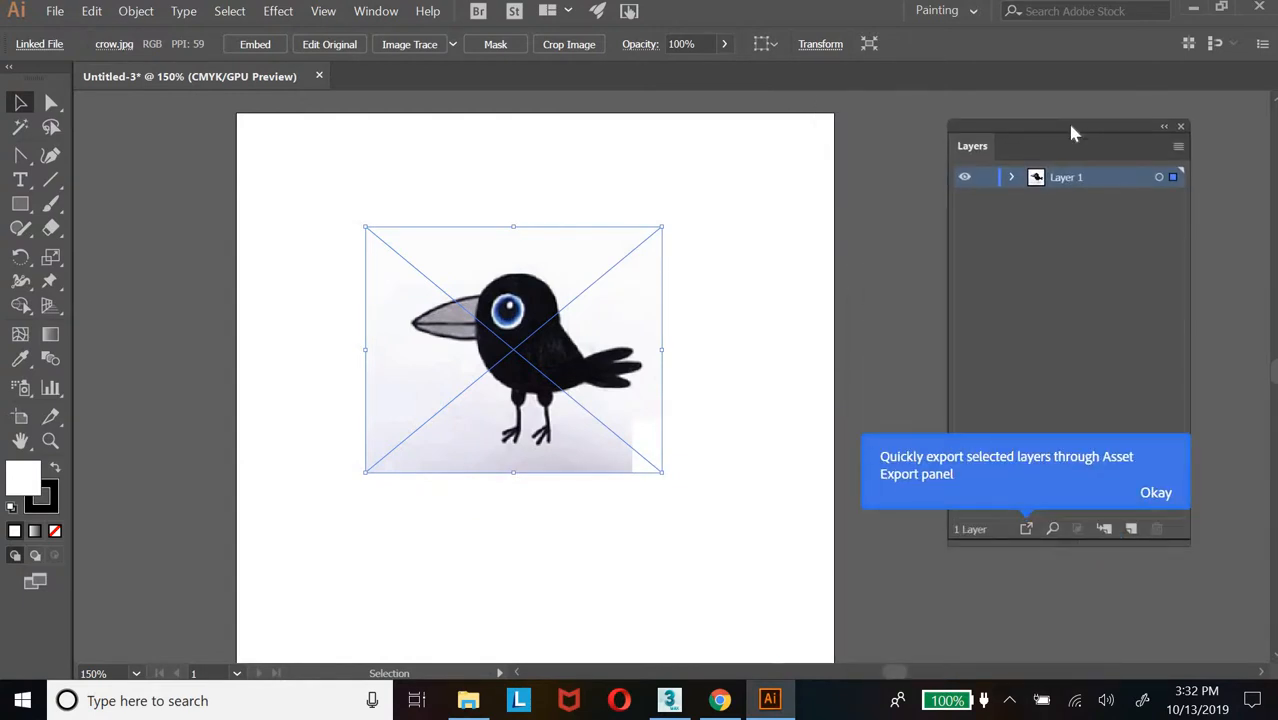
left_click(1109, 345)
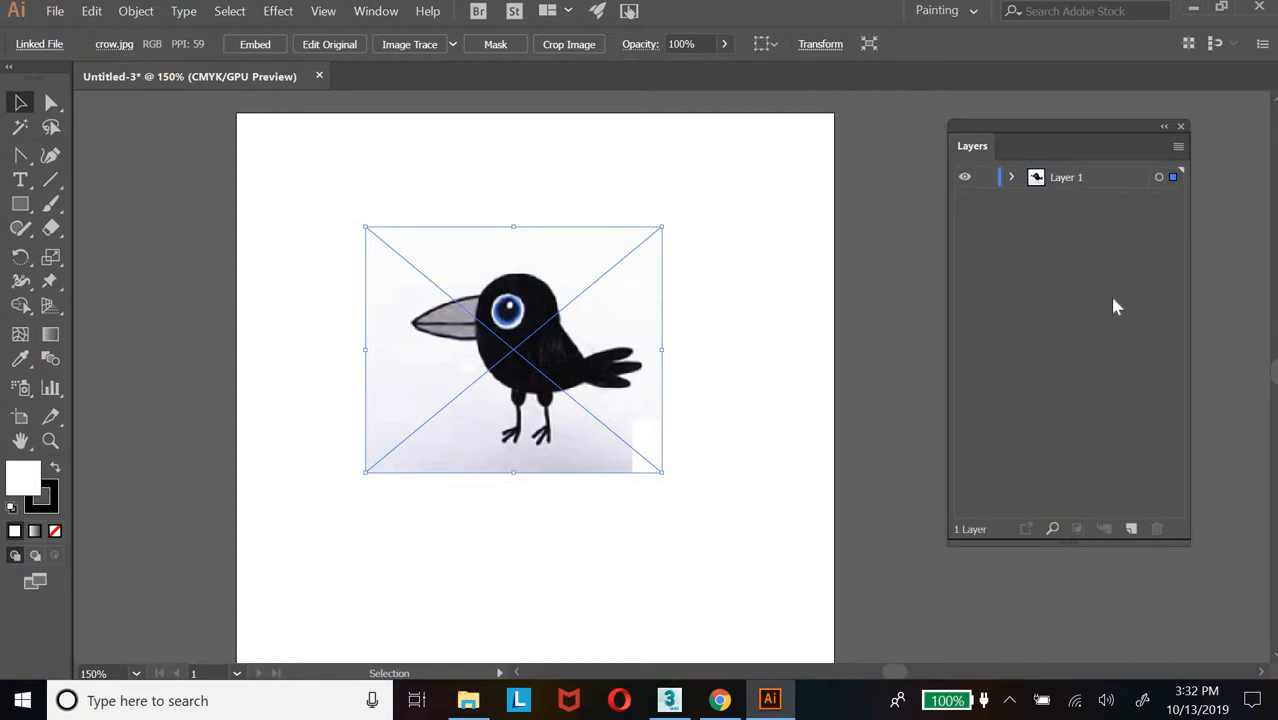
Toggle Layer 1's visibility off and on again, and lock the layer holding the crow image
left_click(964, 179)
left_click(964, 179)
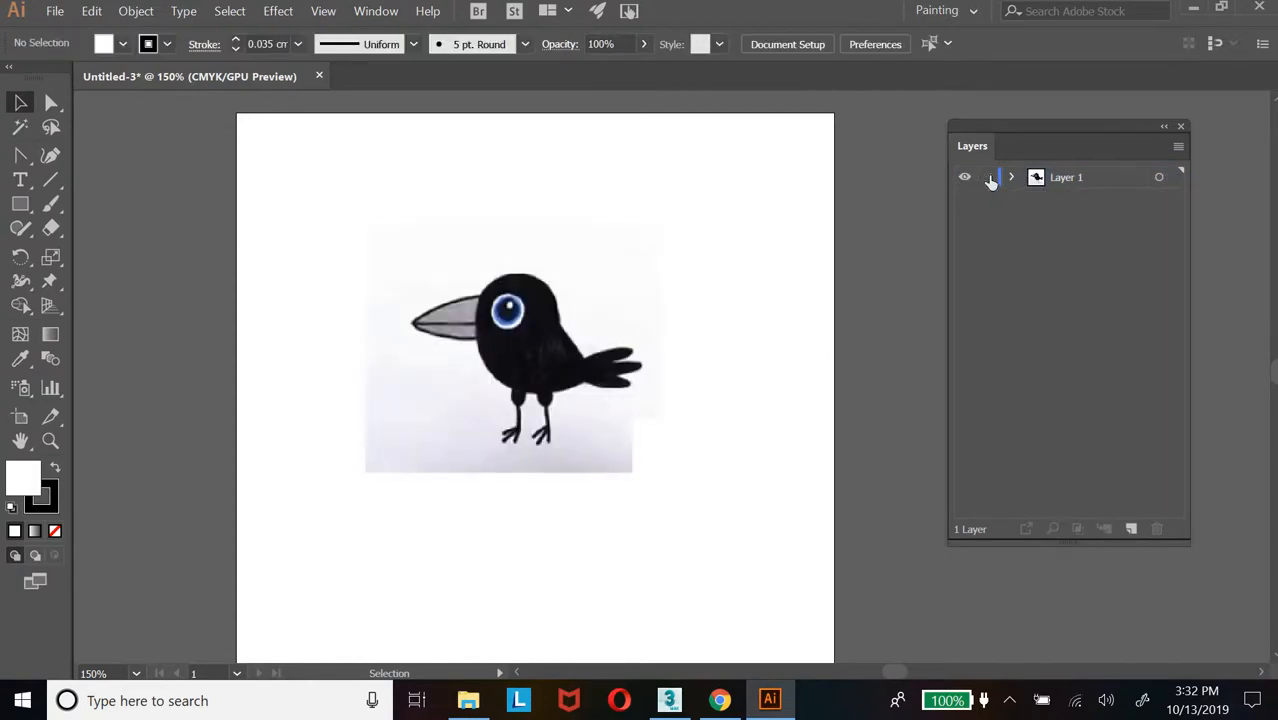
left_click(987, 178)
Add a new layer named Layer 2 with the Light Red colour and default options above the crow image layer
left_click(1178, 148)
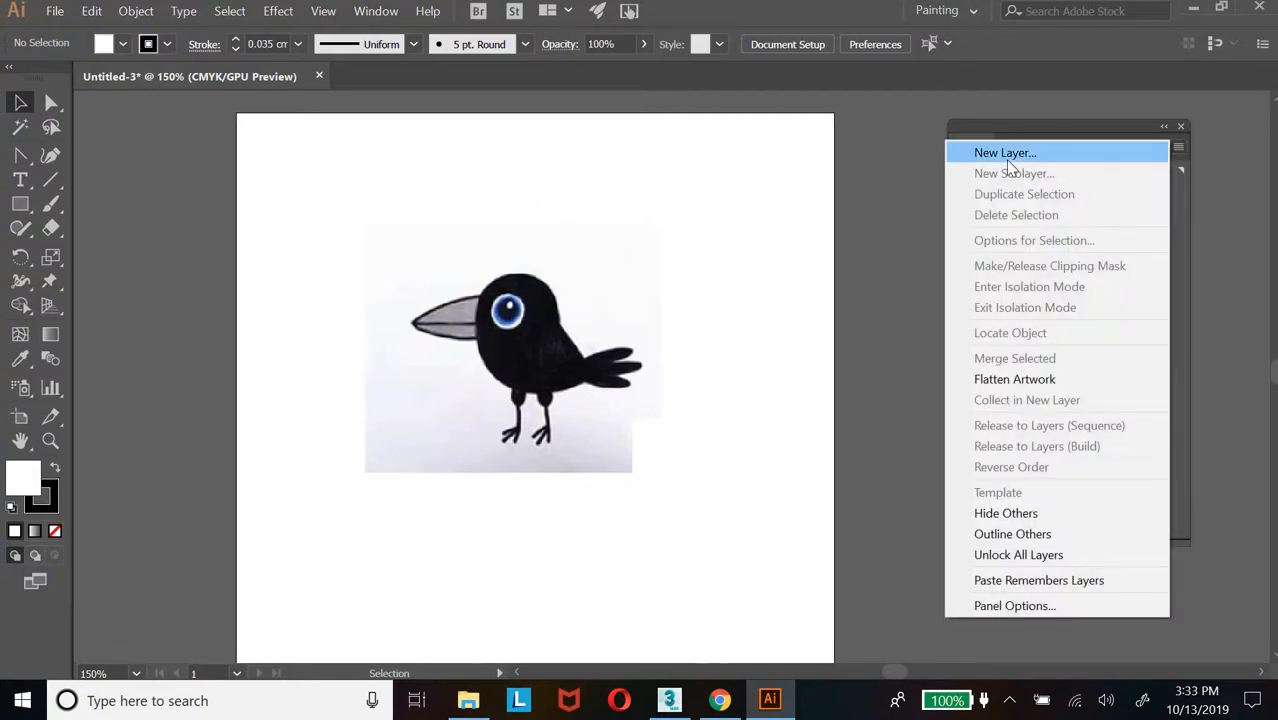
left_click(1020, 153)
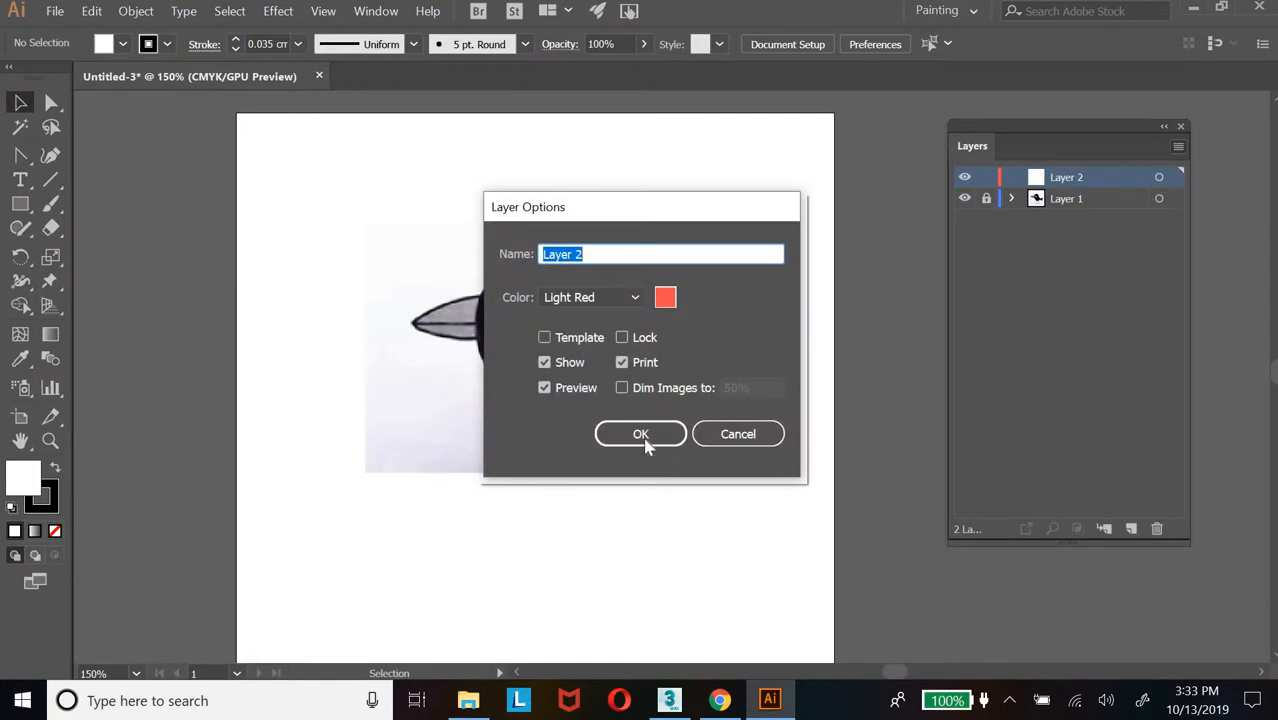
left_click(640, 434)
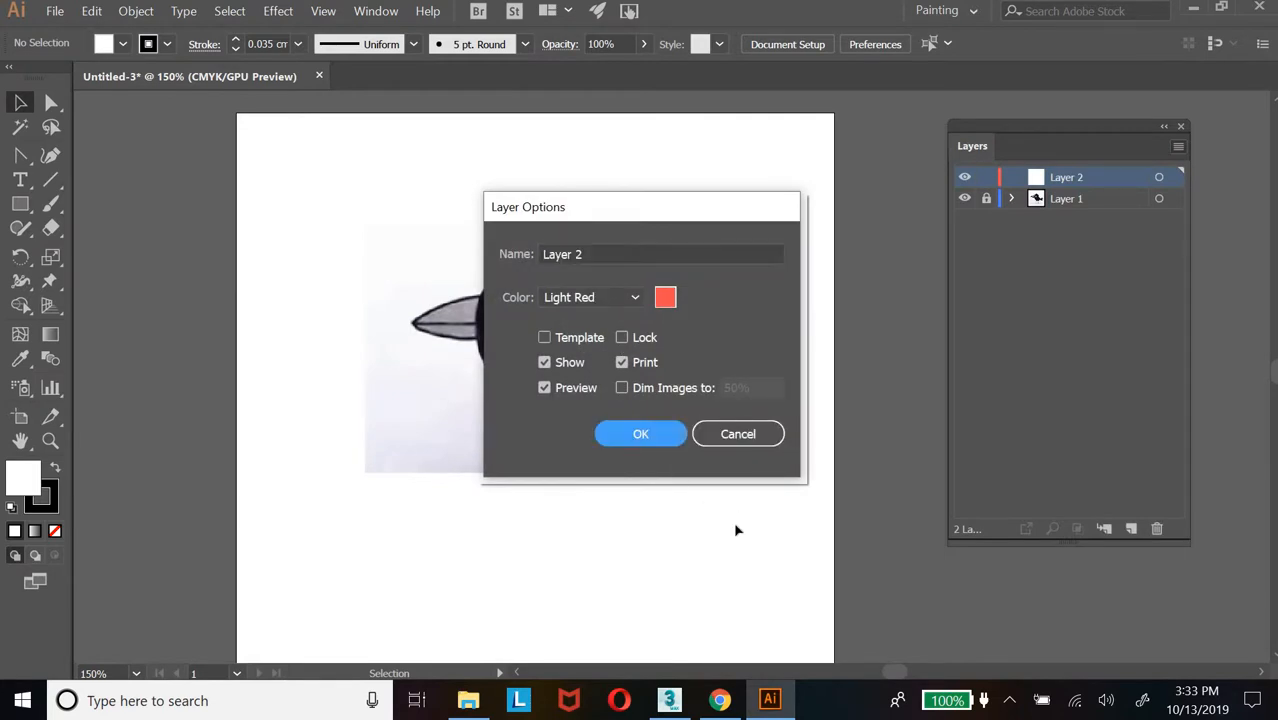
left_click(50, 441)
left_click(557, 355)
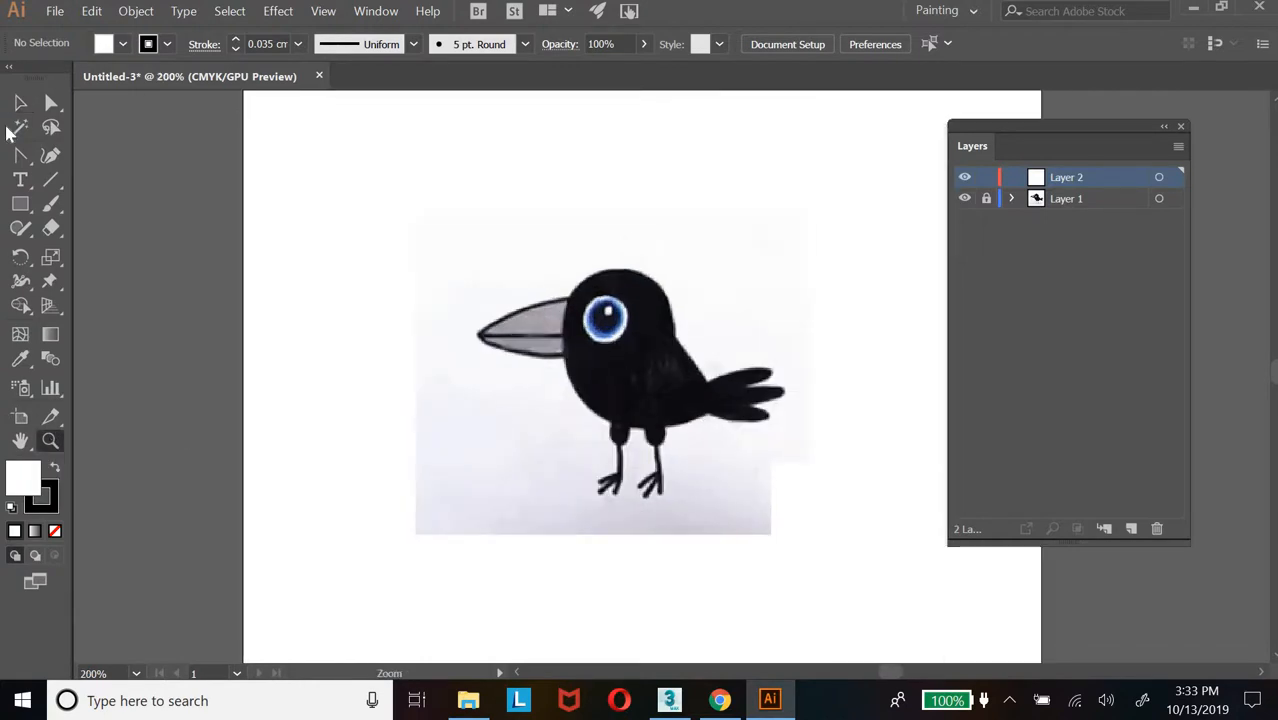
left_click(22, 209)
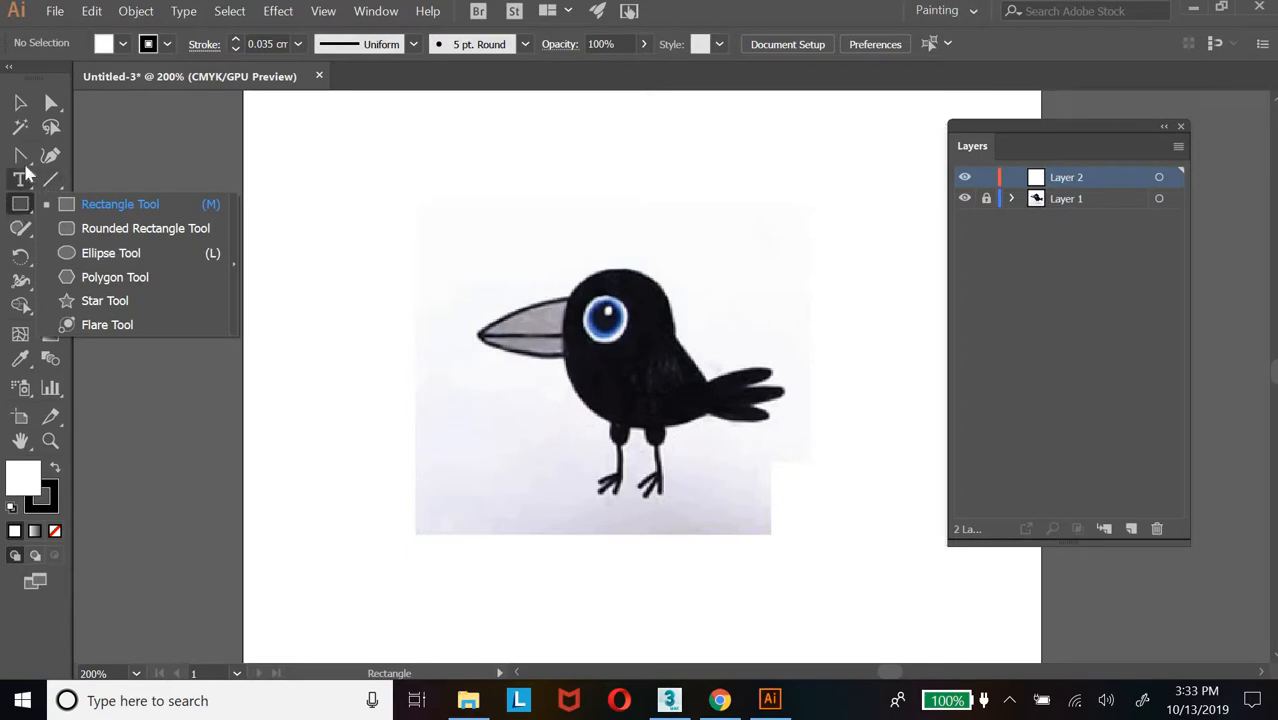
left_click_drag(20, 155, 112, 149)
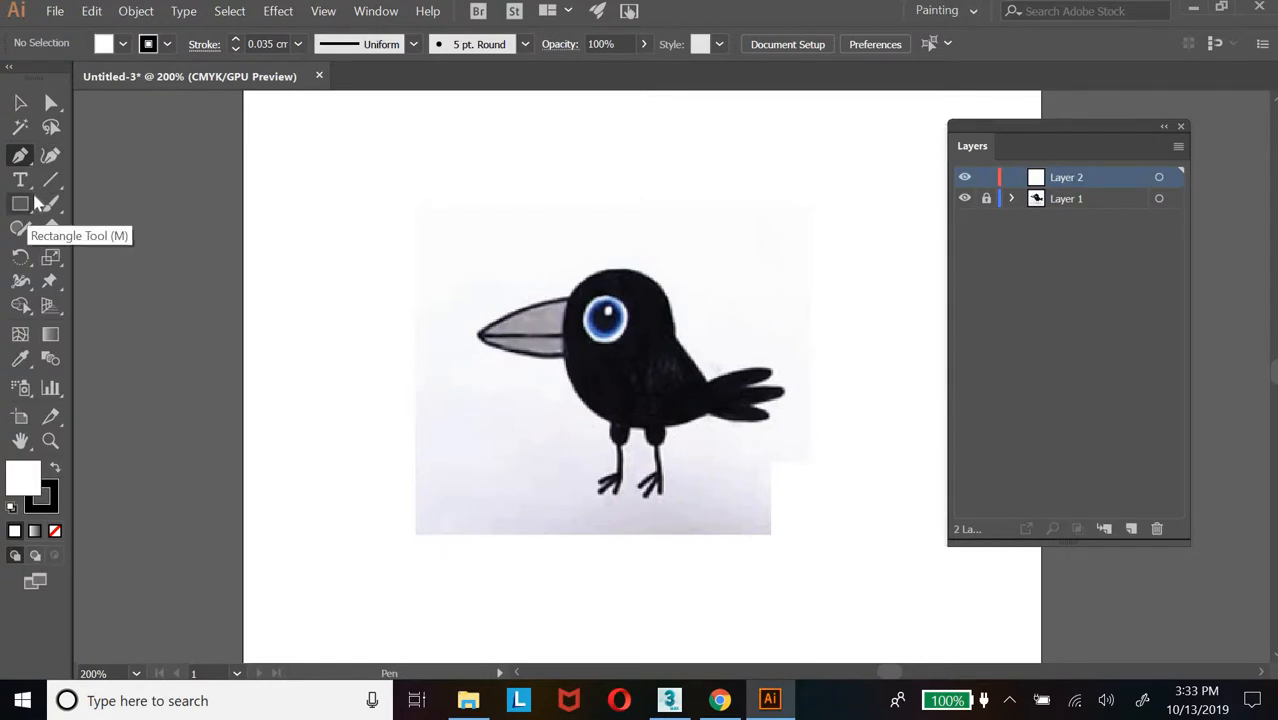
Draw a white circle about 34.6 pt across with the Ellipse tool and position it over the crow's eye on Layer 2
left_click(50, 442)
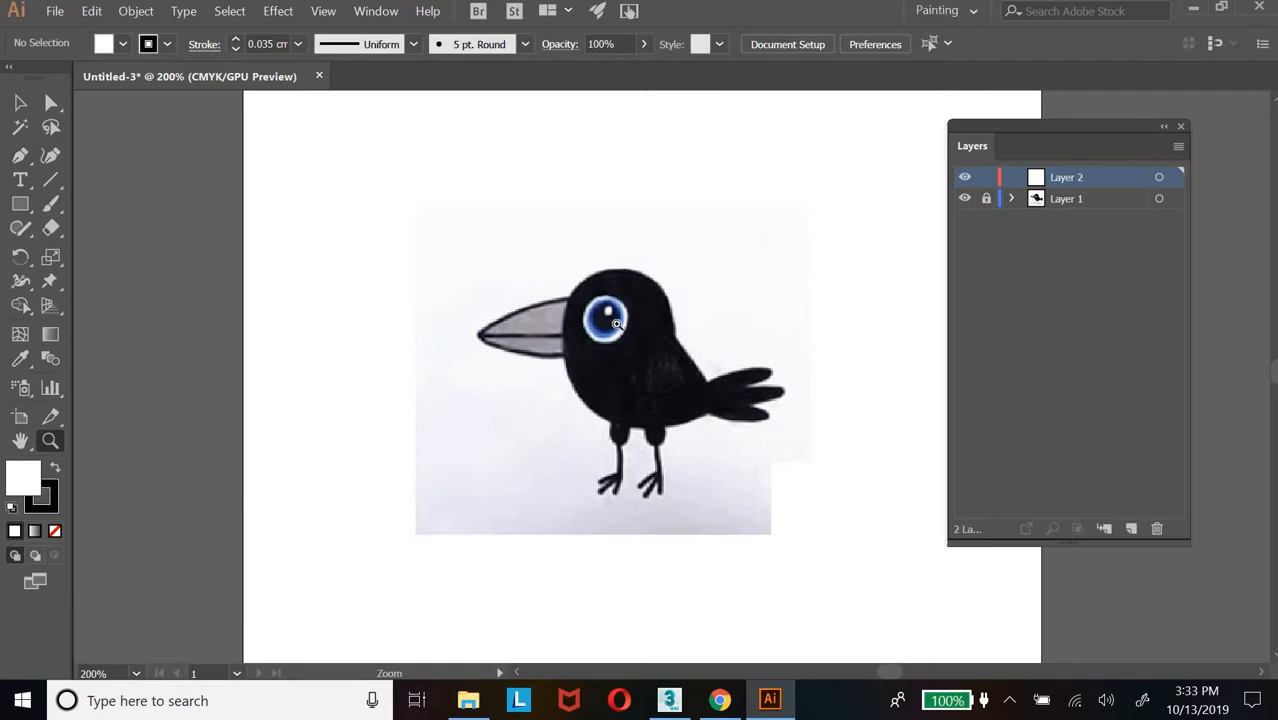
left_click(718, 395)
left_click(646, 360)
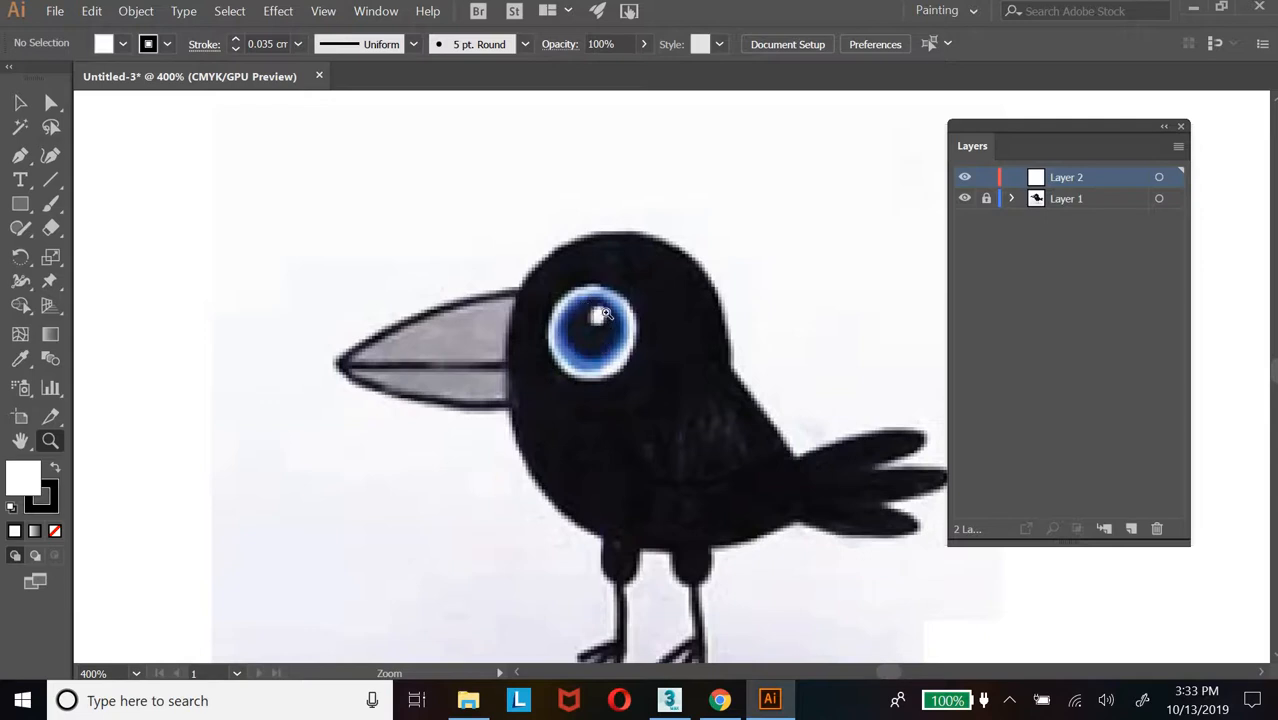
left_click_drag(22, 206, 127, 255)
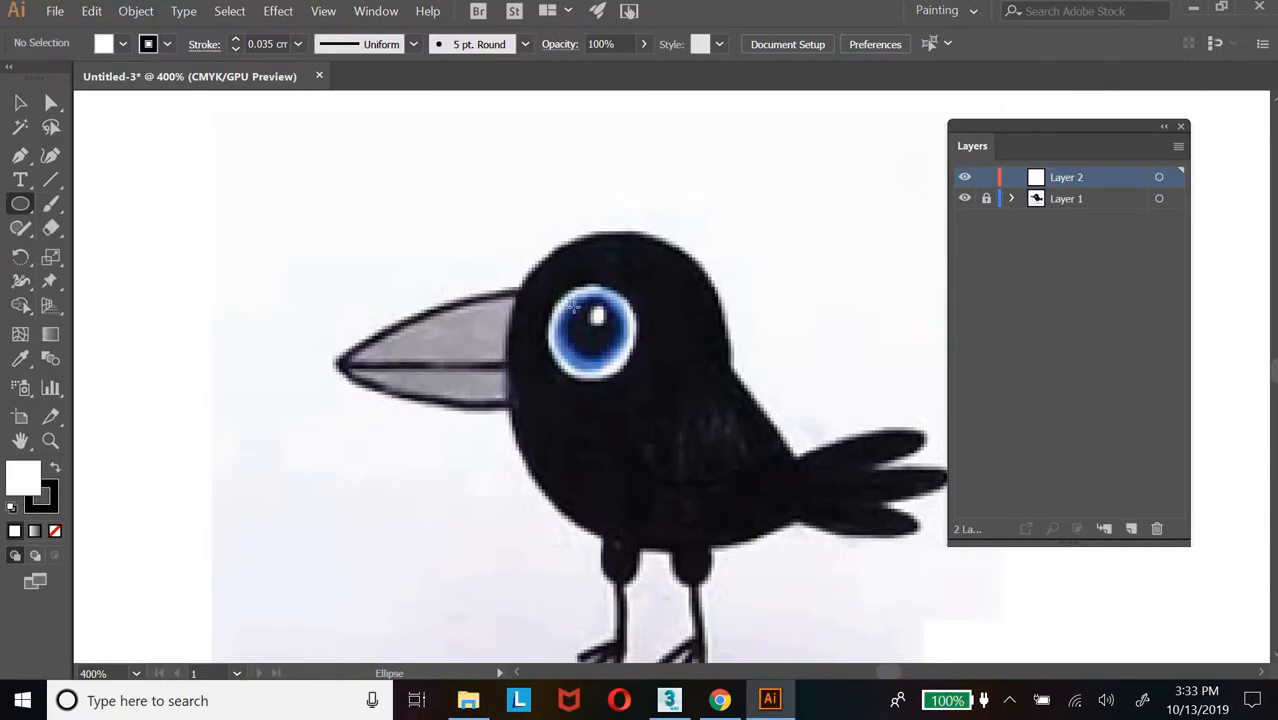
left_click_drag(552, 288, 617, 356)
left_click(20, 103)
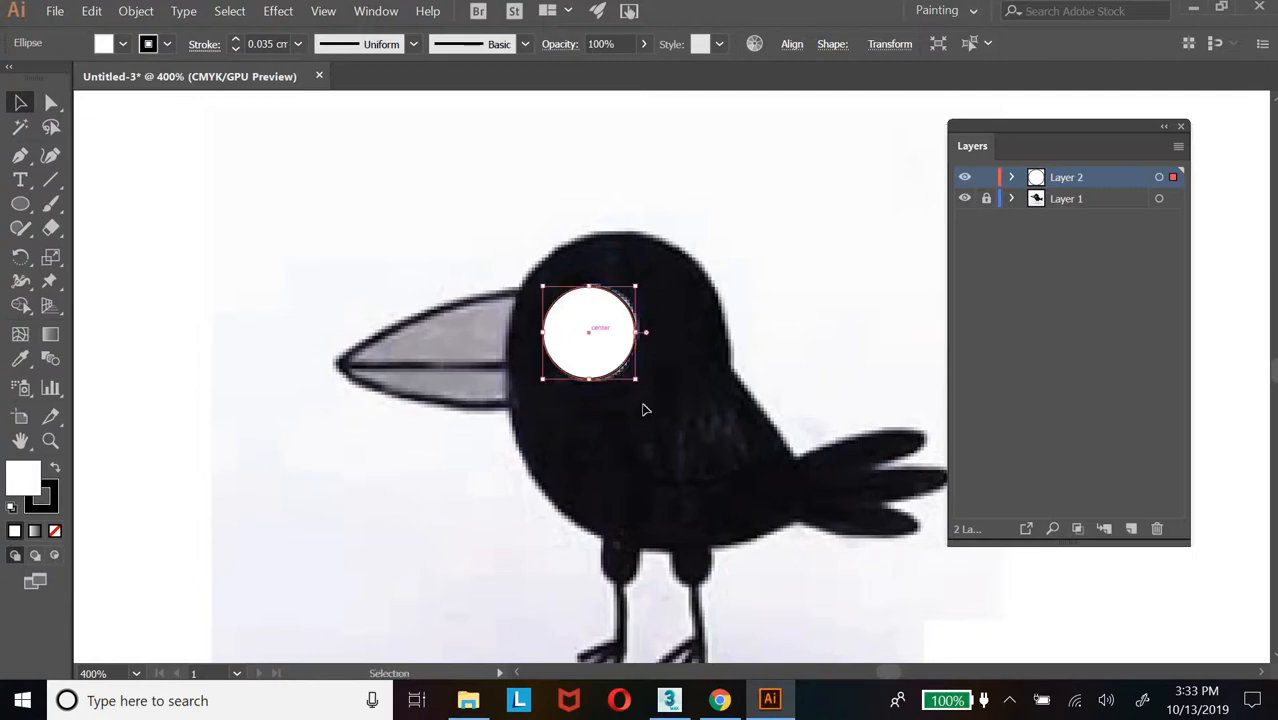
Show the Properties of the selected eye circle in a separate floating panel and place it clear of the circle
right_click(603, 352)
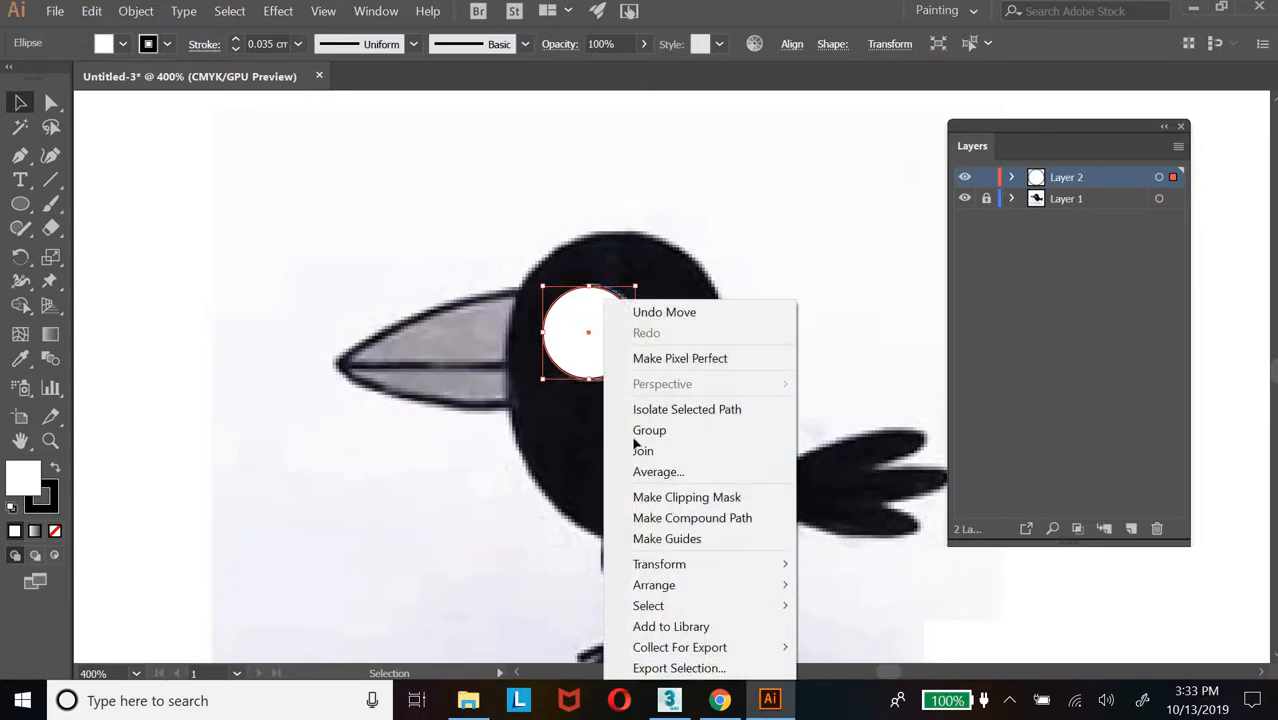
left_click(503, 138)
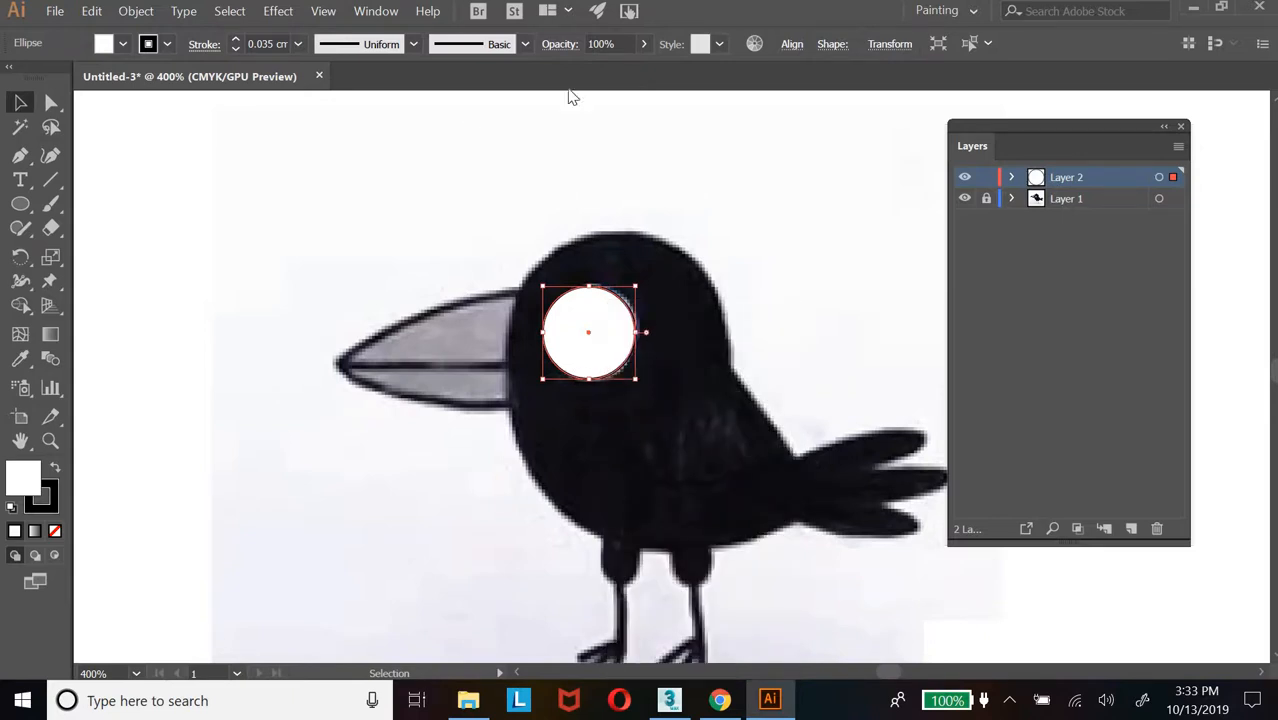
left_click(382, 16)
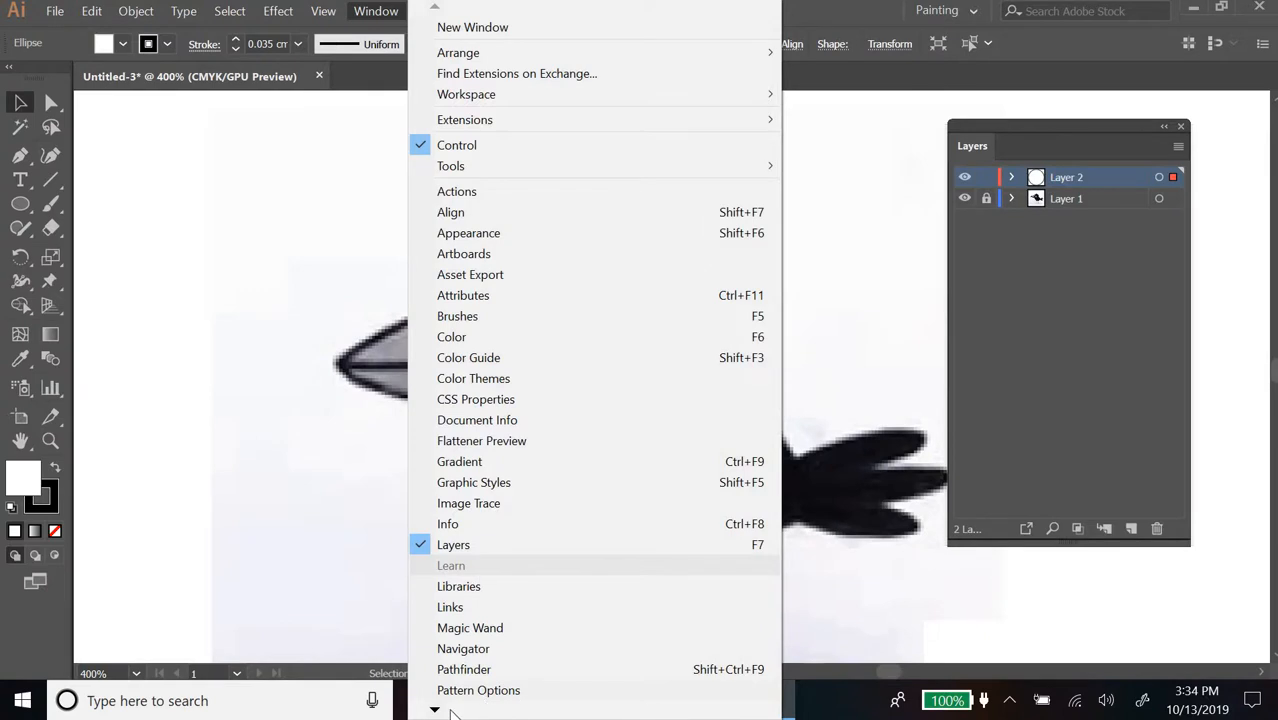
scroll(461, 668, "down", 4)
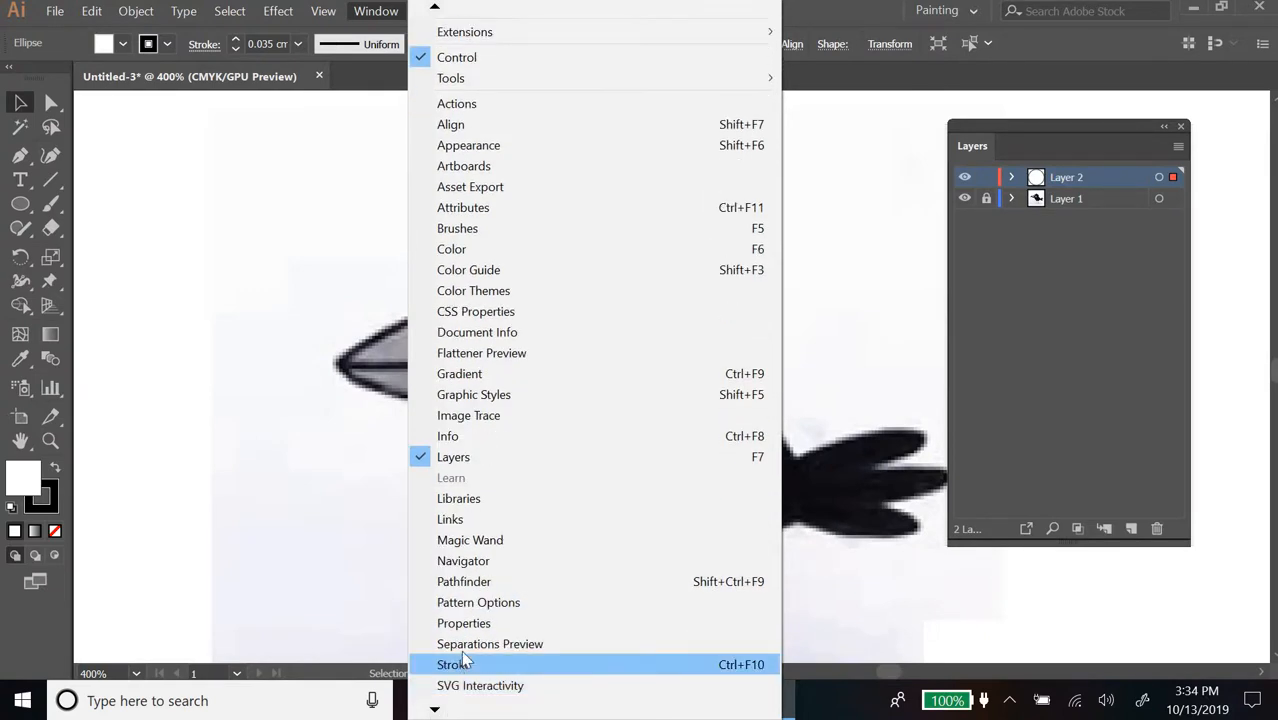
left_click(462, 623)
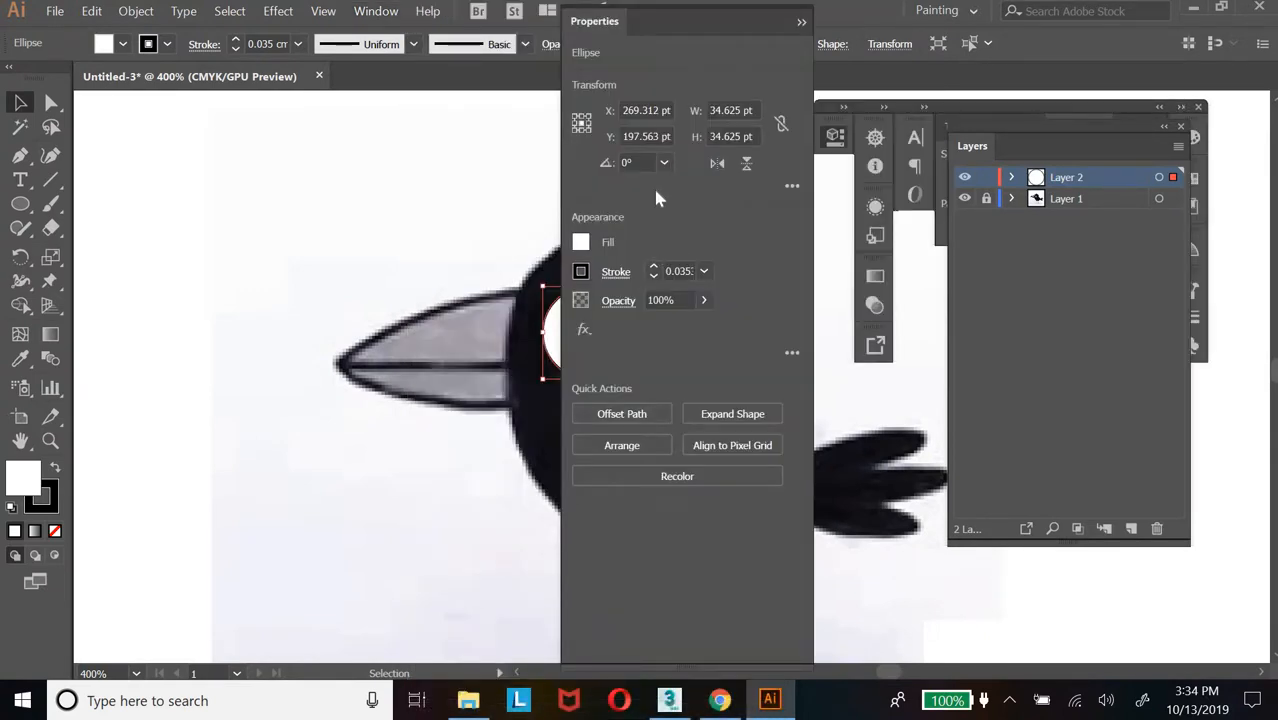
left_click_drag(637, 22, 625, 42)
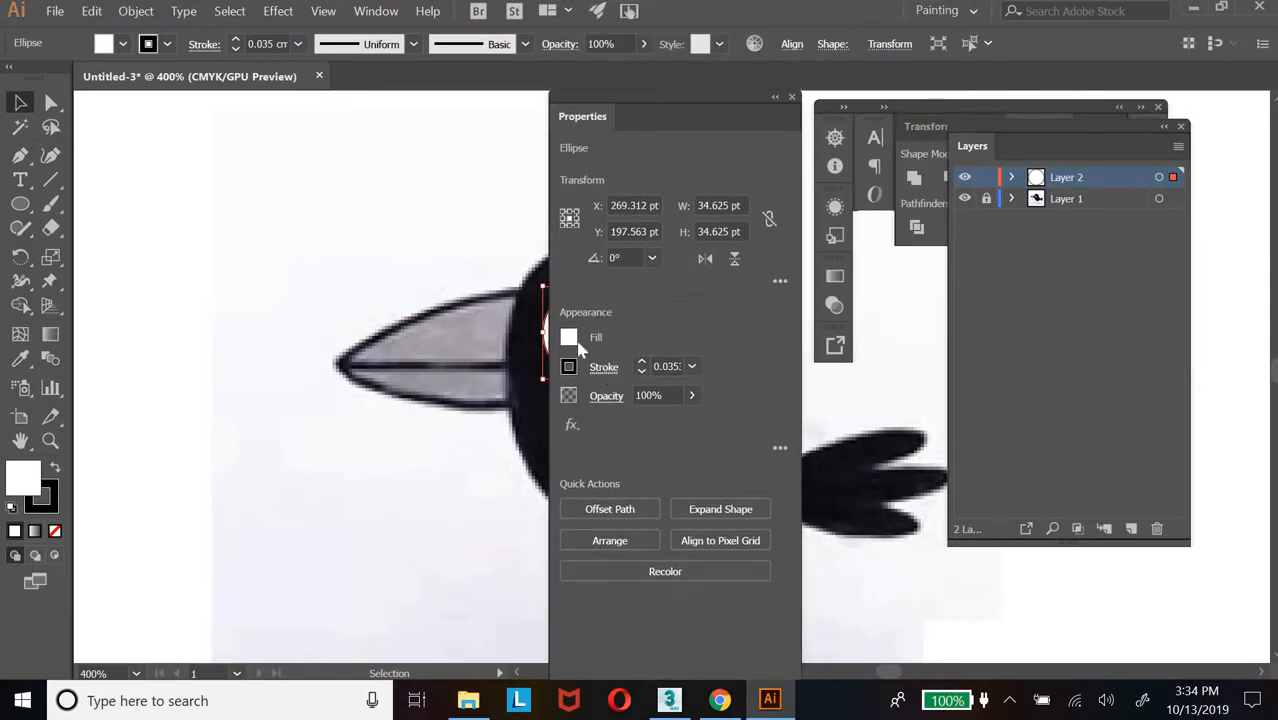
left_click_drag(670, 121, 858, 131)
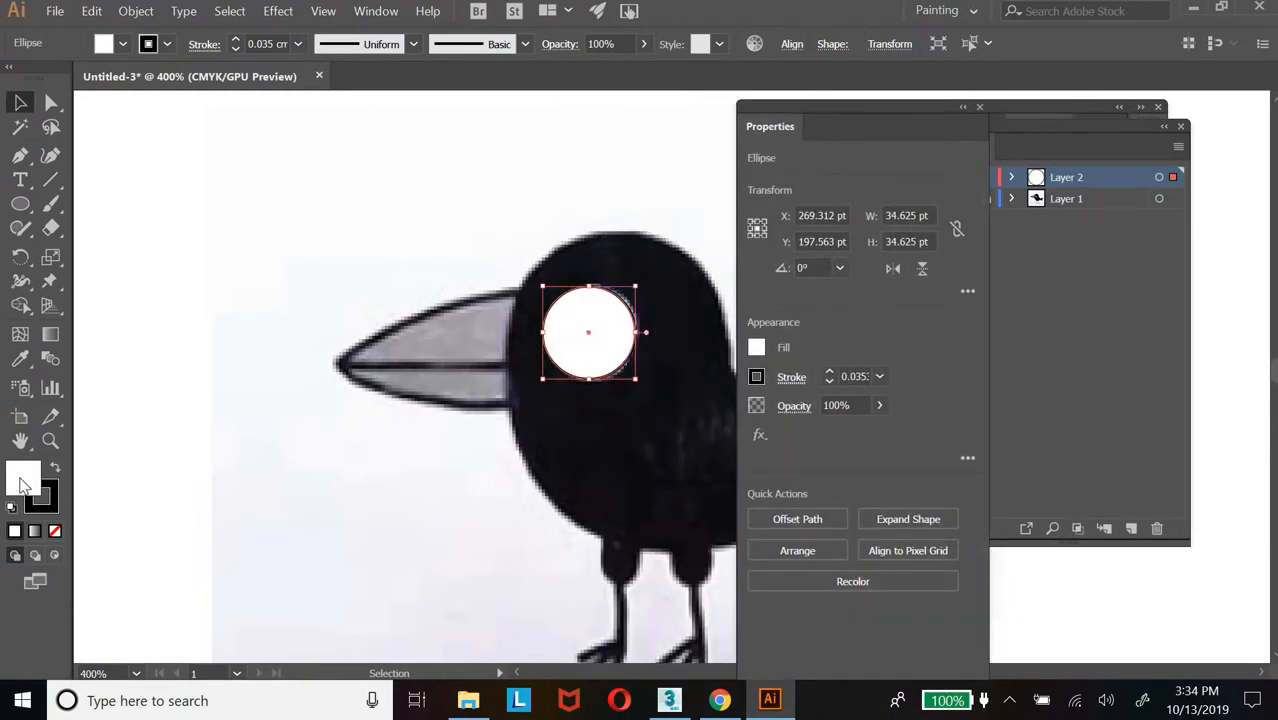
Try a red E21A1A fill on the eye circle and set the fill back to white FFFFFF
double_click(24, 486)
type("E21A1A")
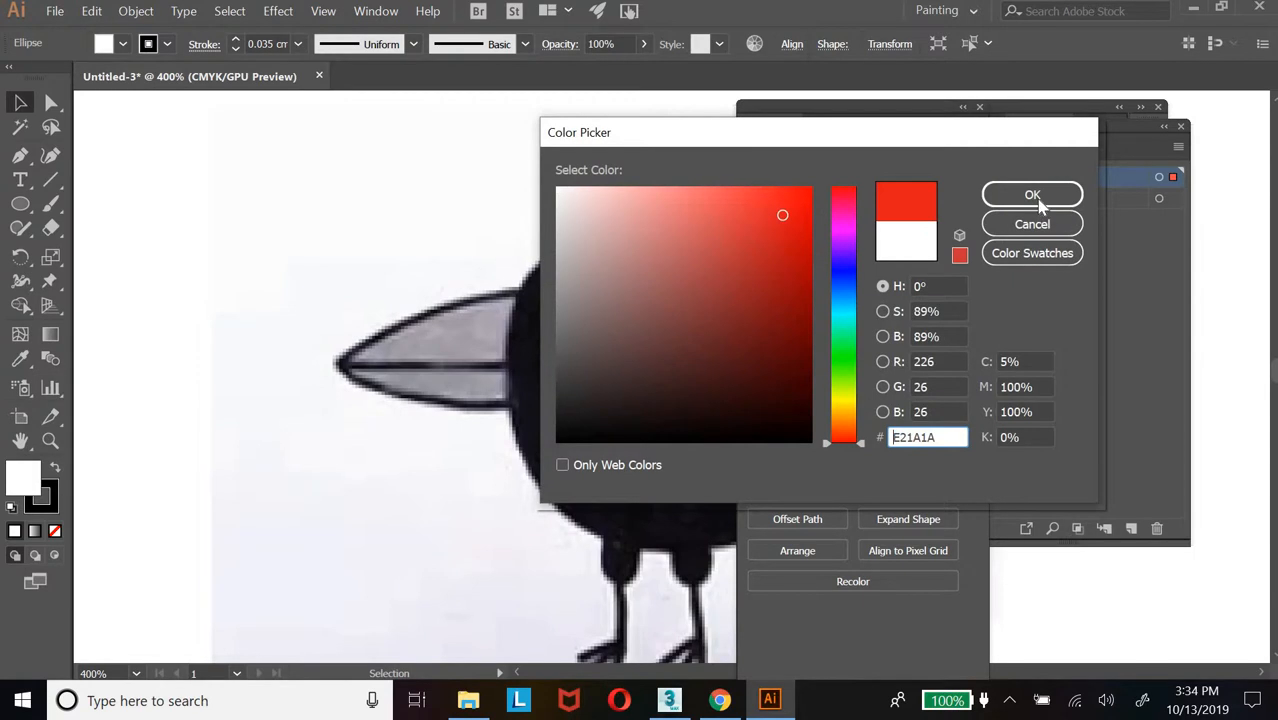
left_click(1035, 196)
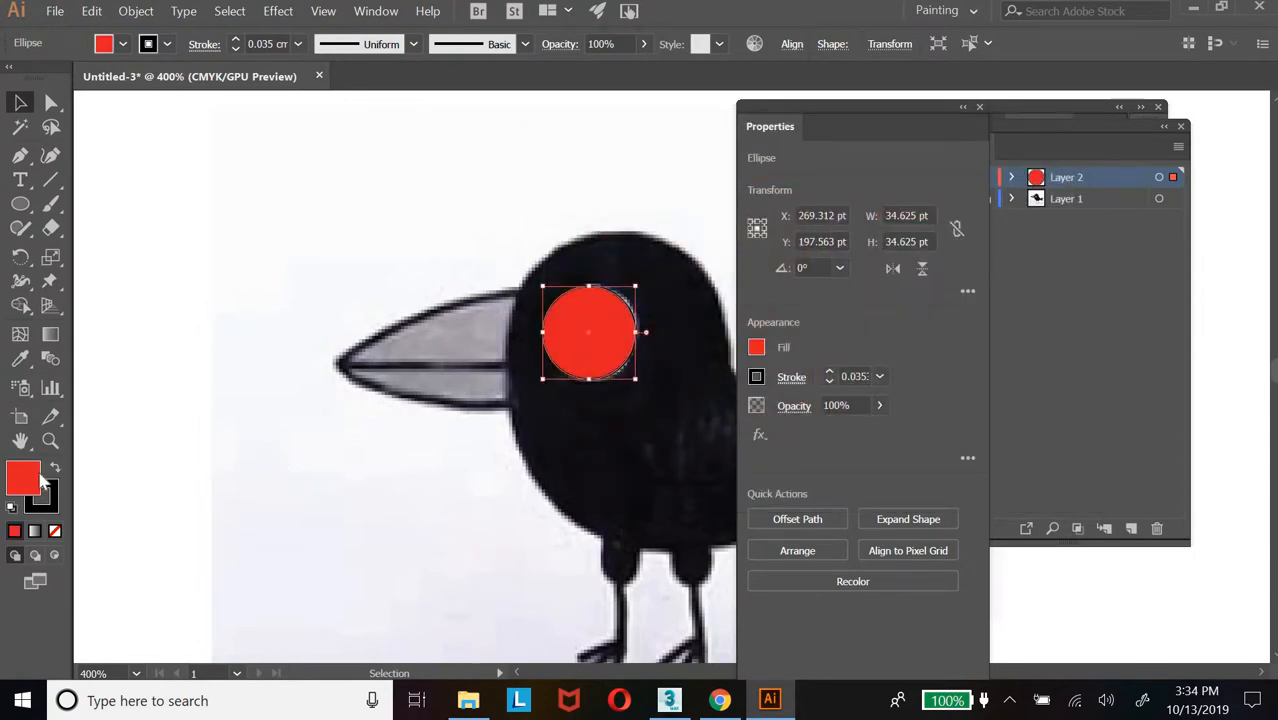
double_click(40, 480)
type("FFFFFF")
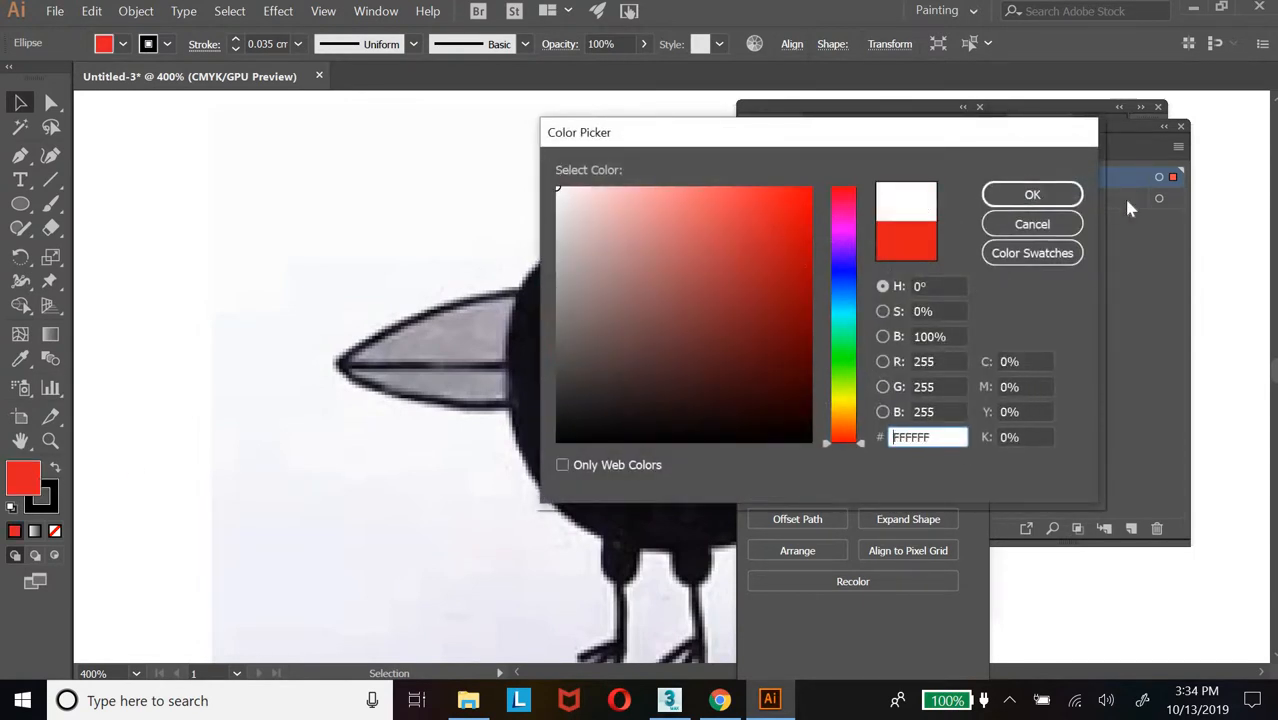
left_click(1035, 197)
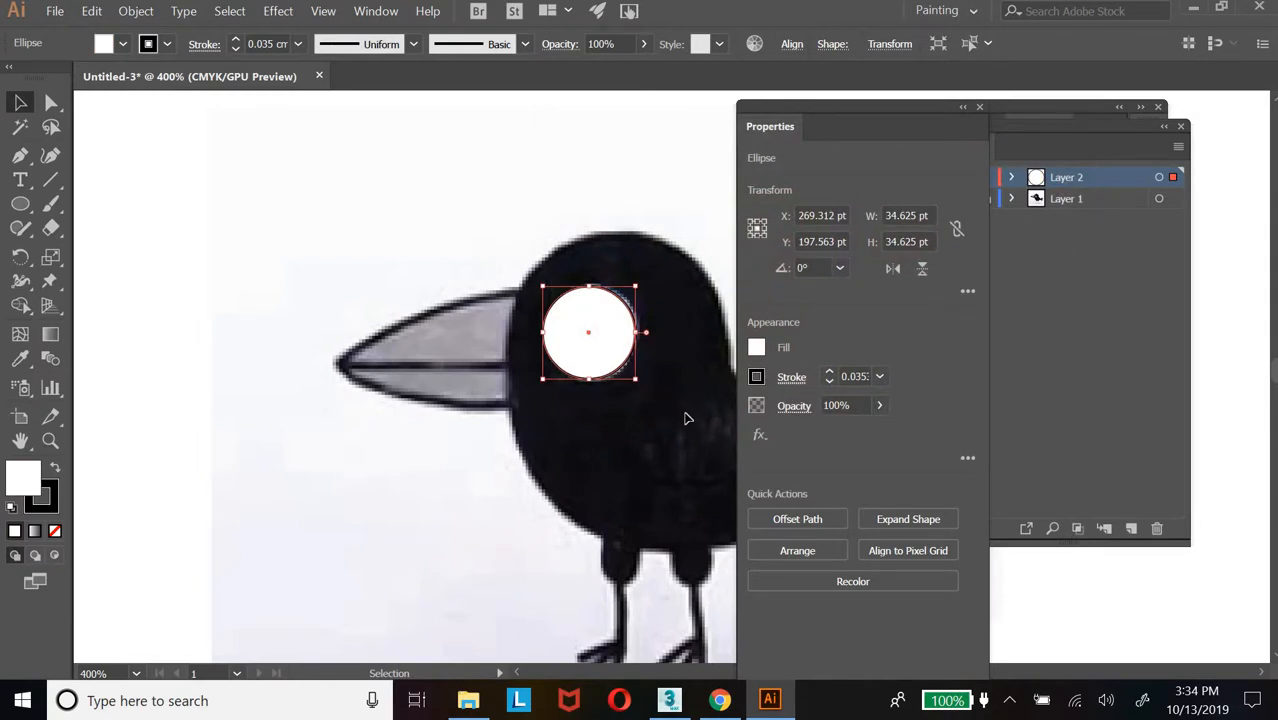
Move the white circle off the crow's eye to the empty area above the beak and deselect it
left_click_drag(603, 354, 412, 250)
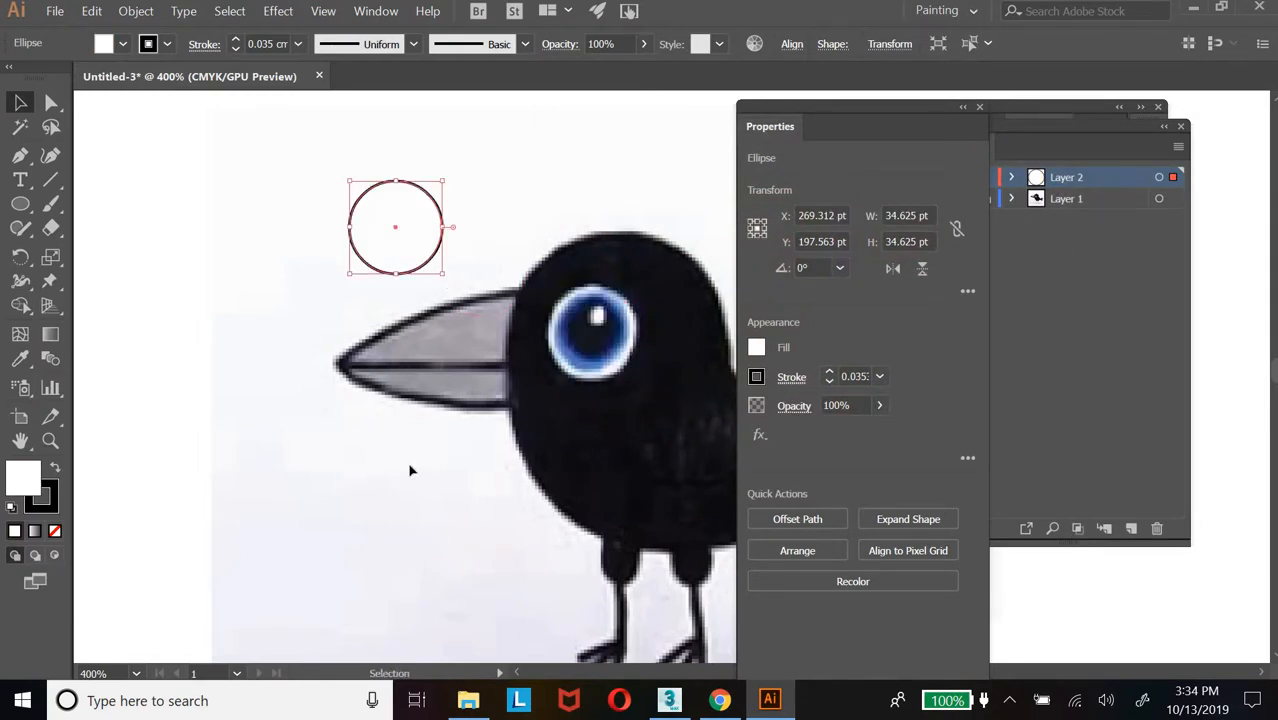
left_click(406, 280)
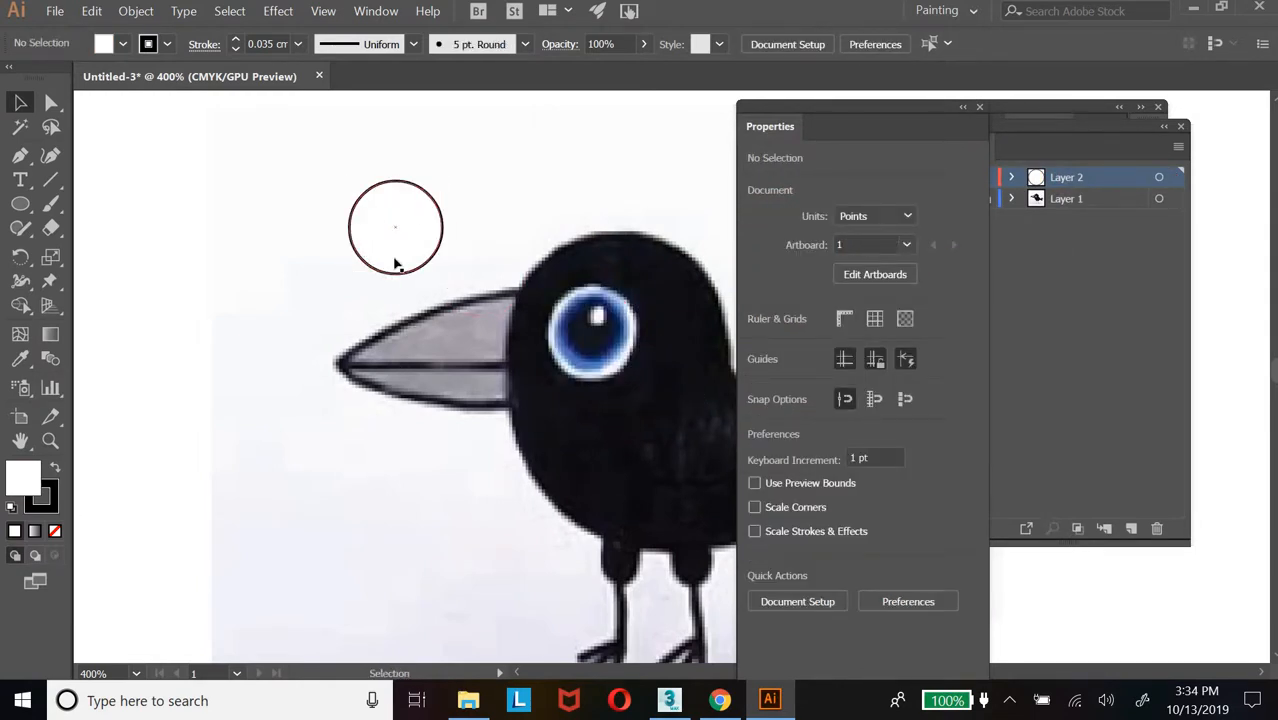
Try a bright red stroke colour on the white circle above the beak and undo it
left_click(394, 268)
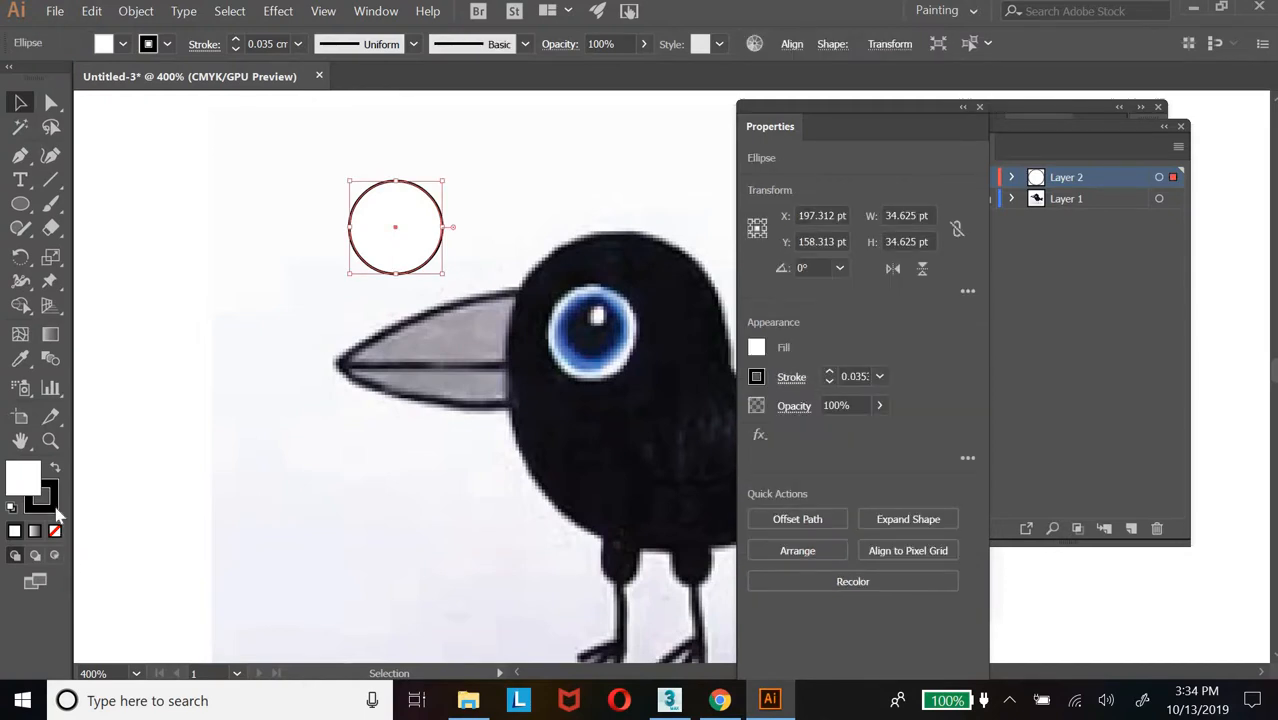
double_click(45, 500)
left_click(800, 199)
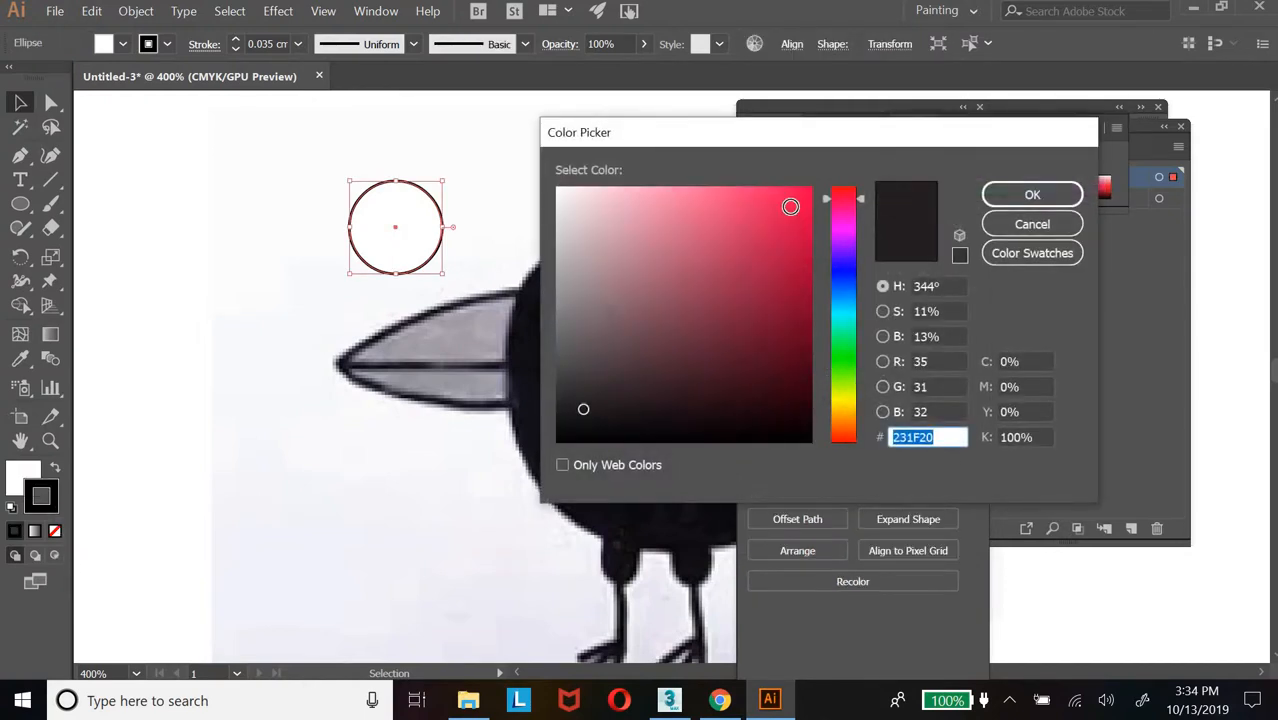
left_click(1032, 195)
left_click(354, 522)
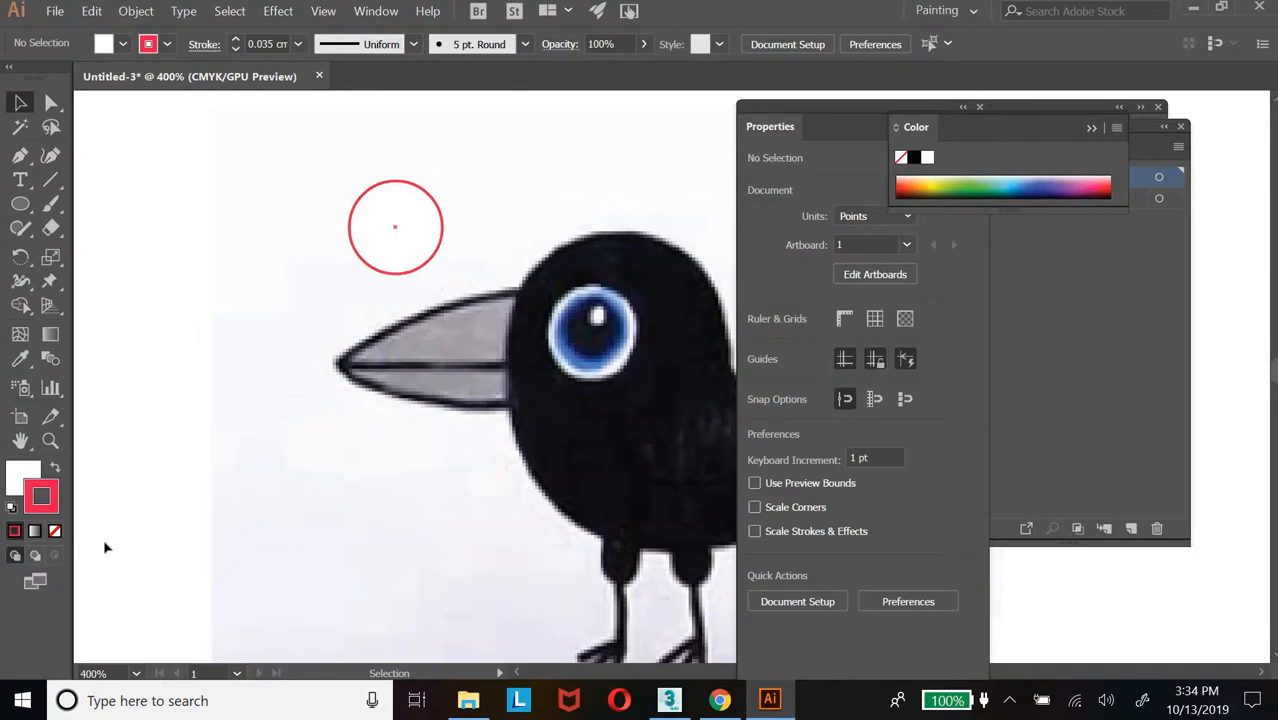
key("ctrl+z")
Remove the white circle's stroke and move the circle back over the crow's eye
left_click(55, 531)
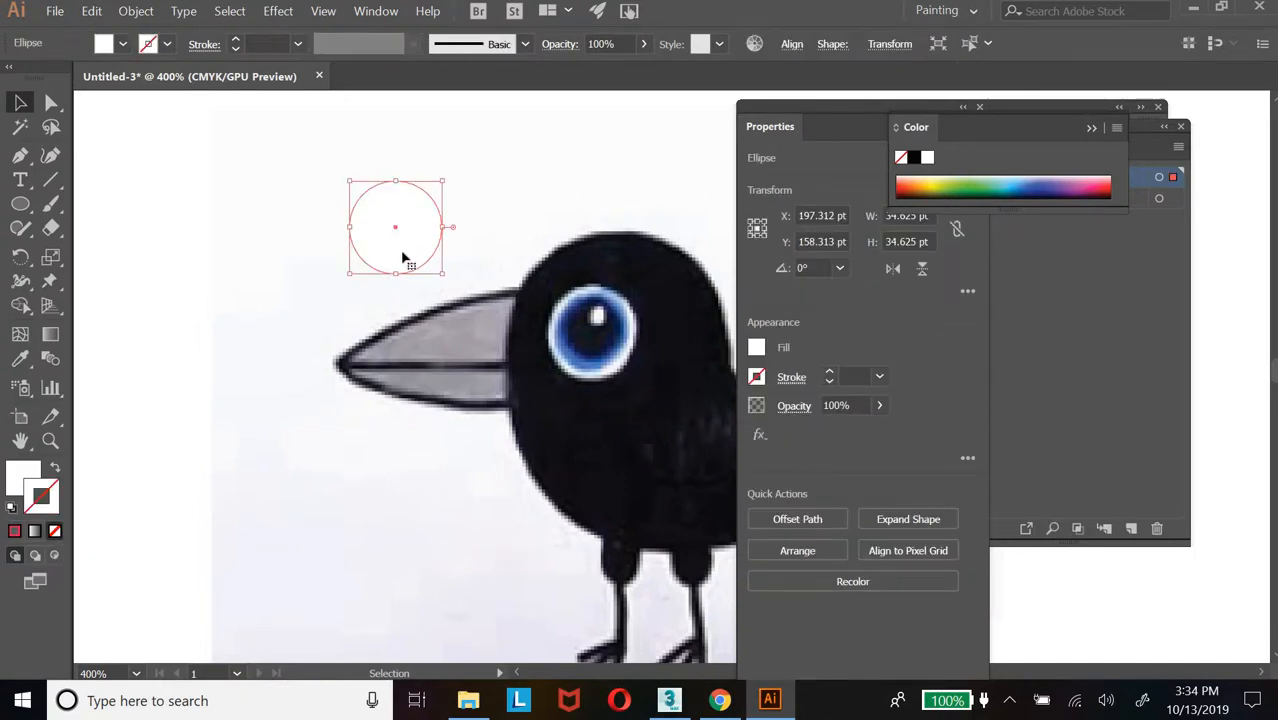
left_click(38, 472)
left_click(408, 232)
left_click(424, 259)
left_click_drag(424, 259, 611, 345)
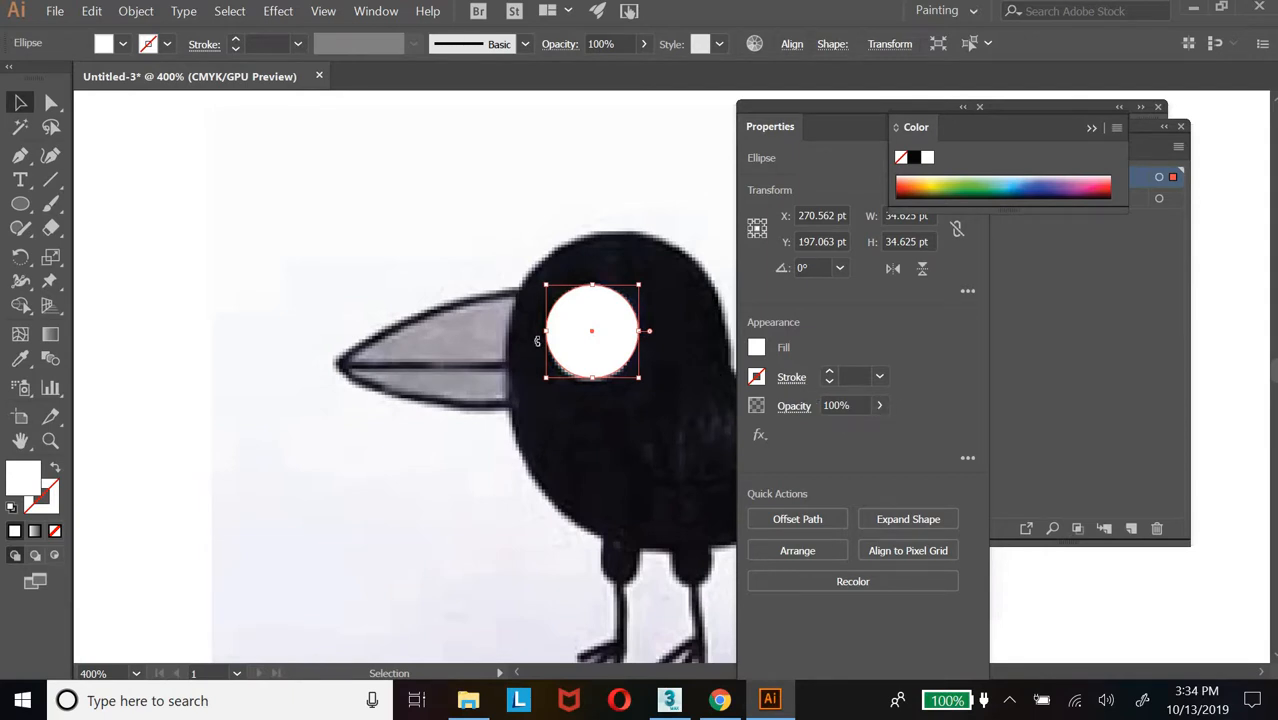
Set the eye circle's opacity to 50% and check its alignment with the eye underneath by nudging it
left_click(838, 404)
type("50")
key("Return")
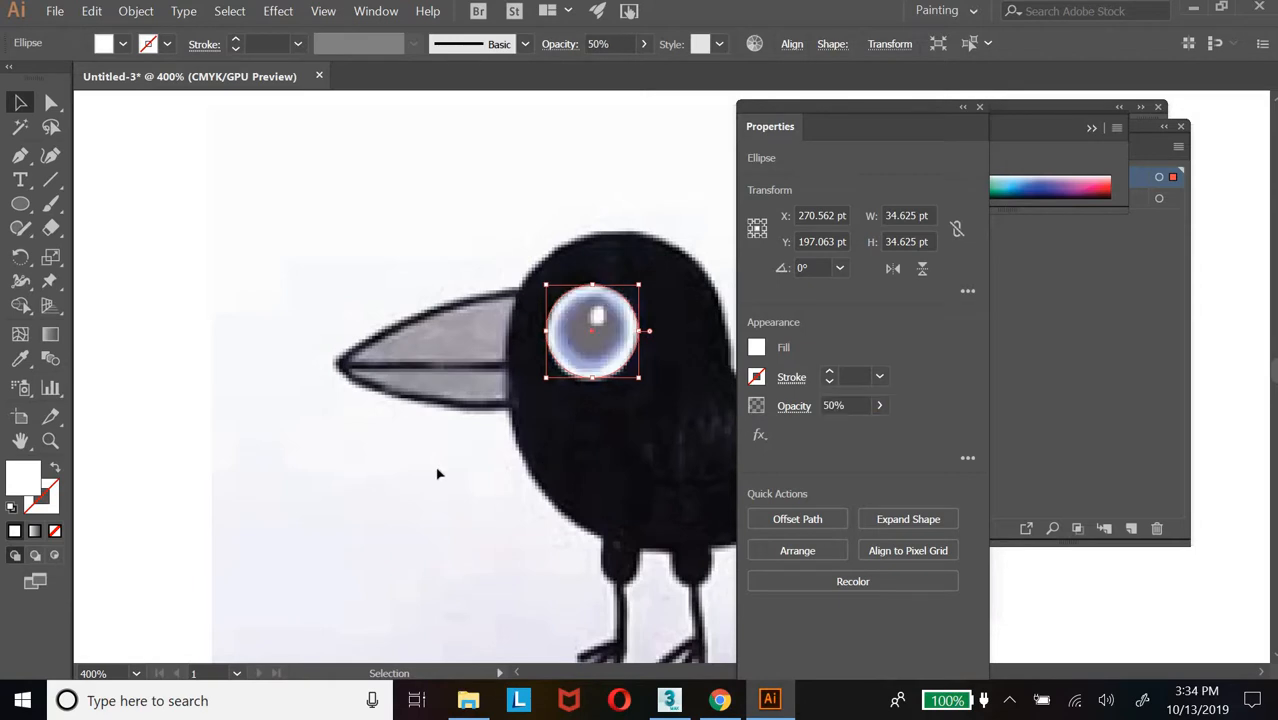
left_click(634, 369)
left_click(614, 348)
key("Down")
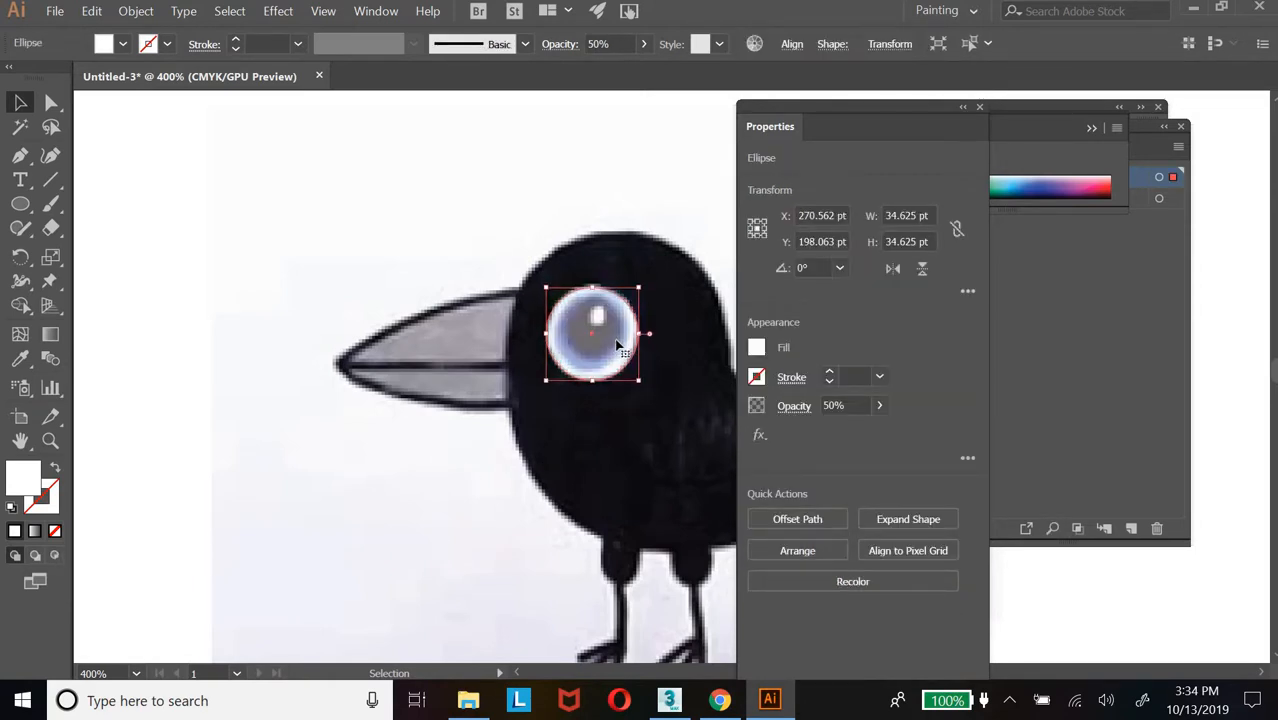
key("Up")
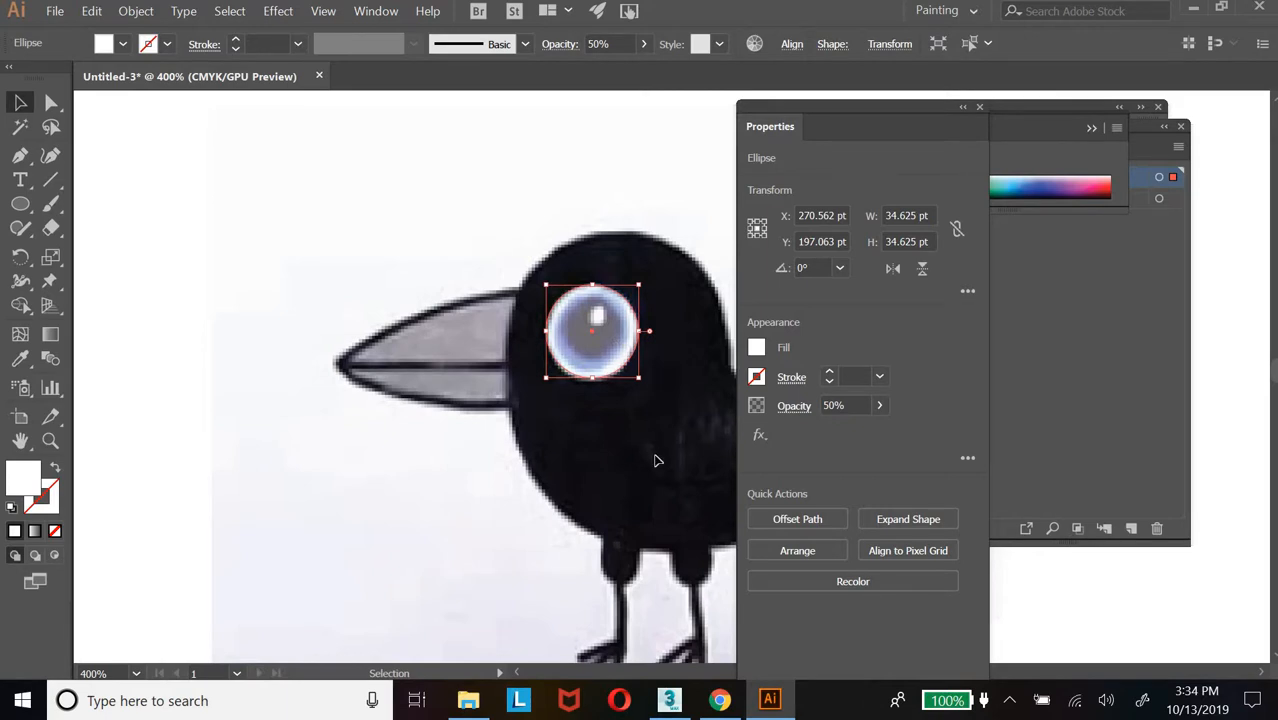
Move the eye circle to the empty area below the beak and fill it with dark grey 282425
left_click_drag(569, 343, 286, 516)
left_click(165, 582)
left_click(147, 589)
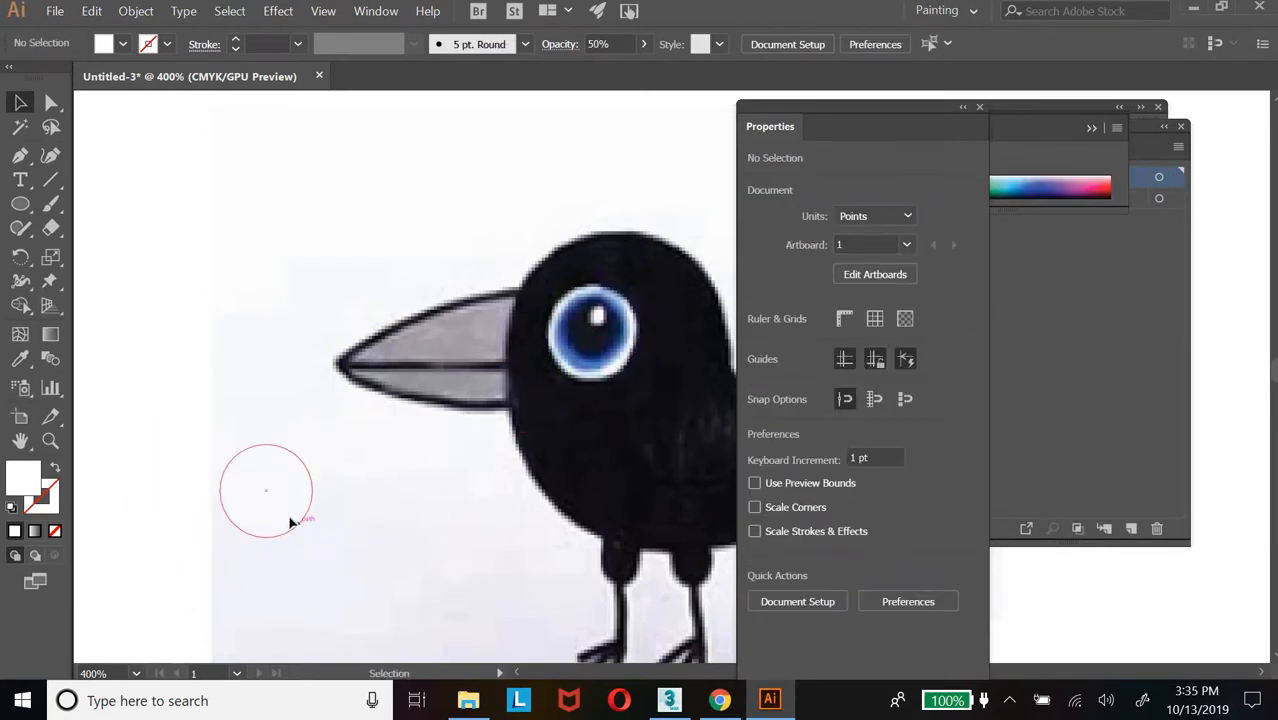
left_click(290, 520)
double_click(29, 484)
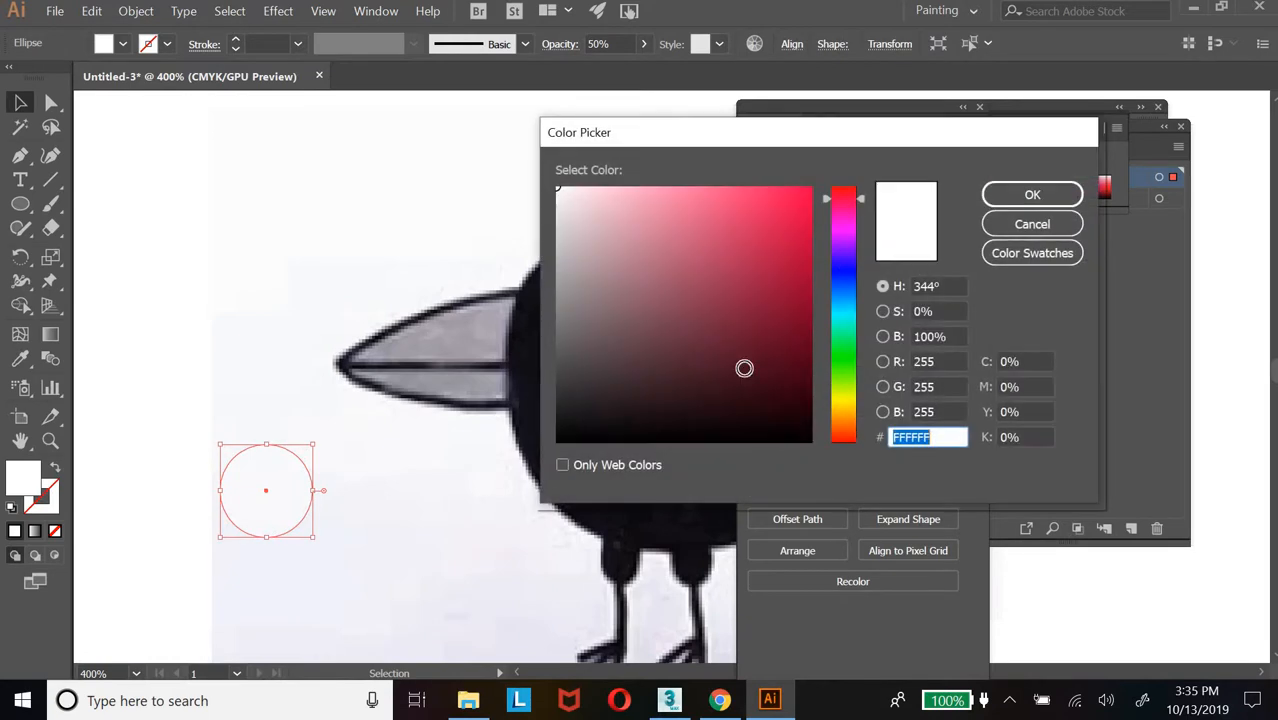
type("282425")
key("Return")
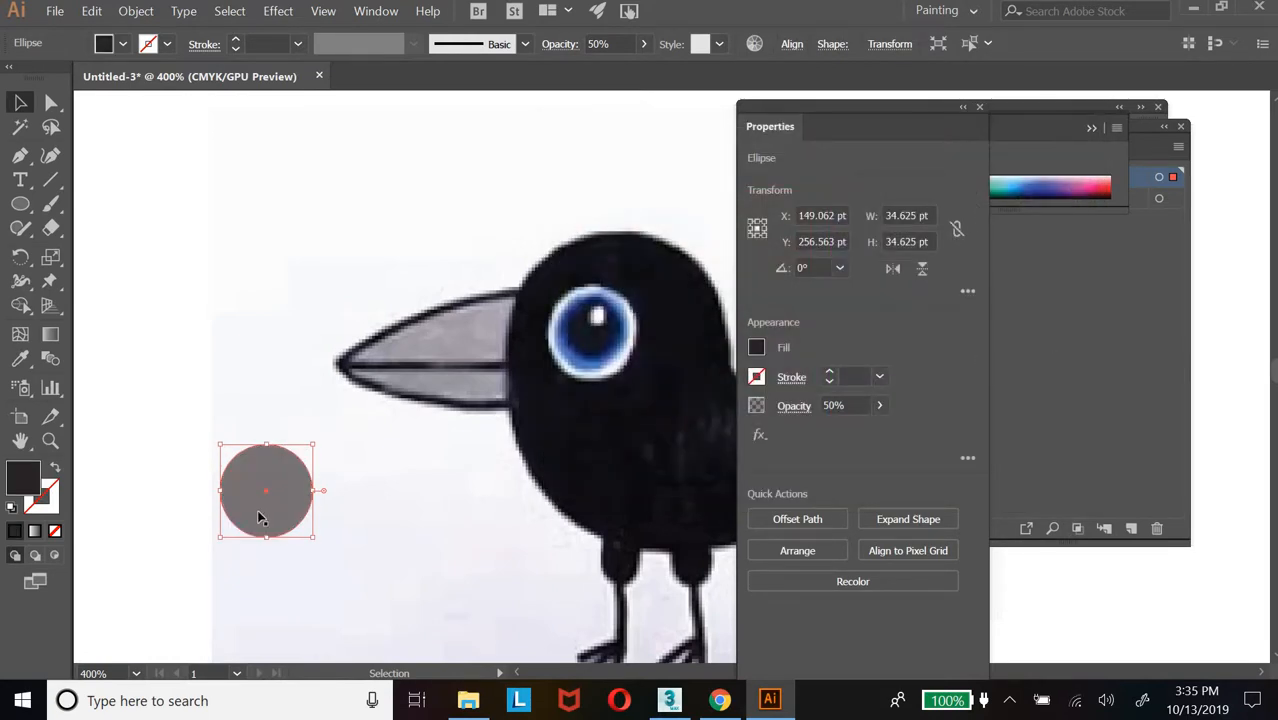
Place a copy of the dark circle over the eye, scaled to 28 pt to match the blue iris, and nudge it up 2 pt
left_click_drag(259, 513, 609, 356)
key("a")
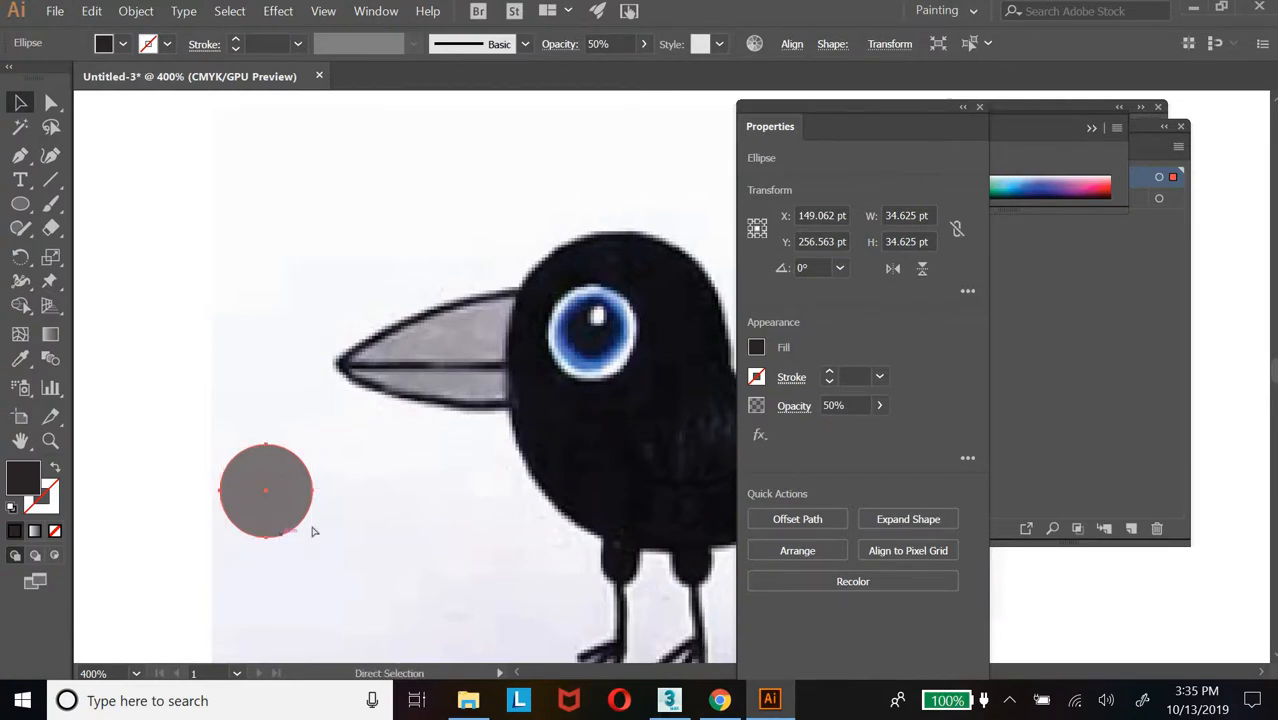
left_click_drag(312, 531, 650, 399)
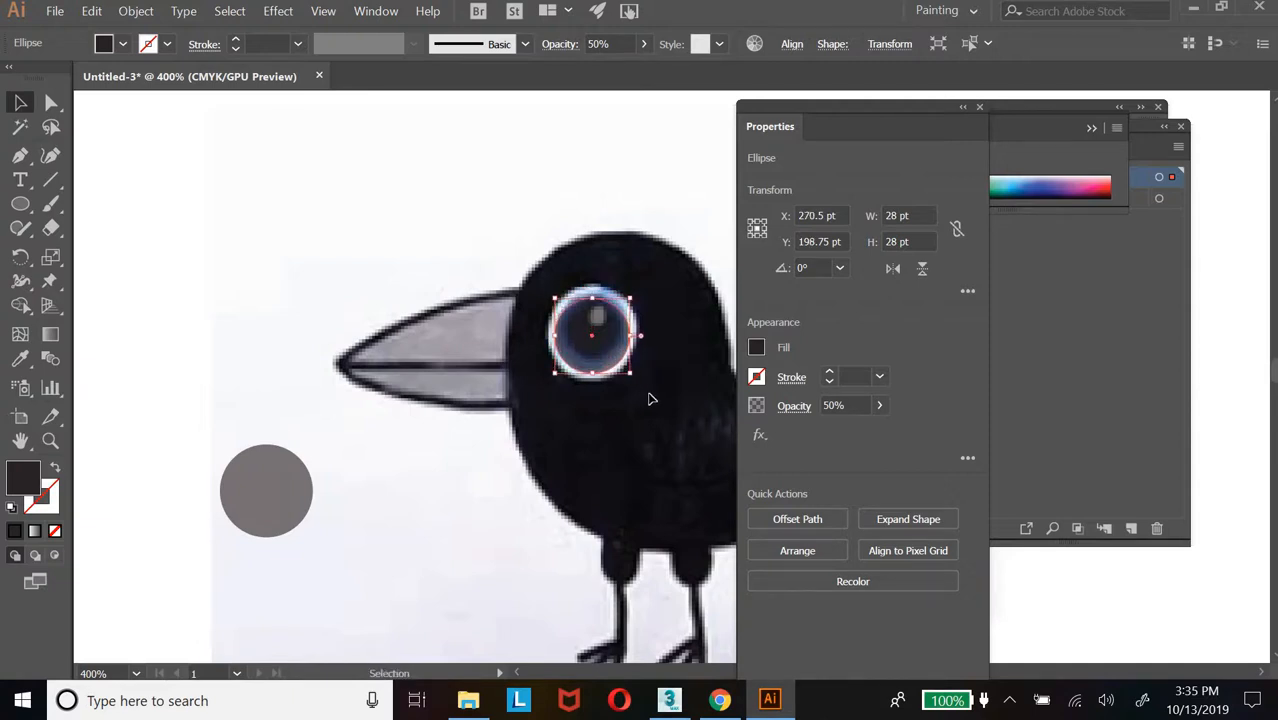
key("Down")
key("Down")
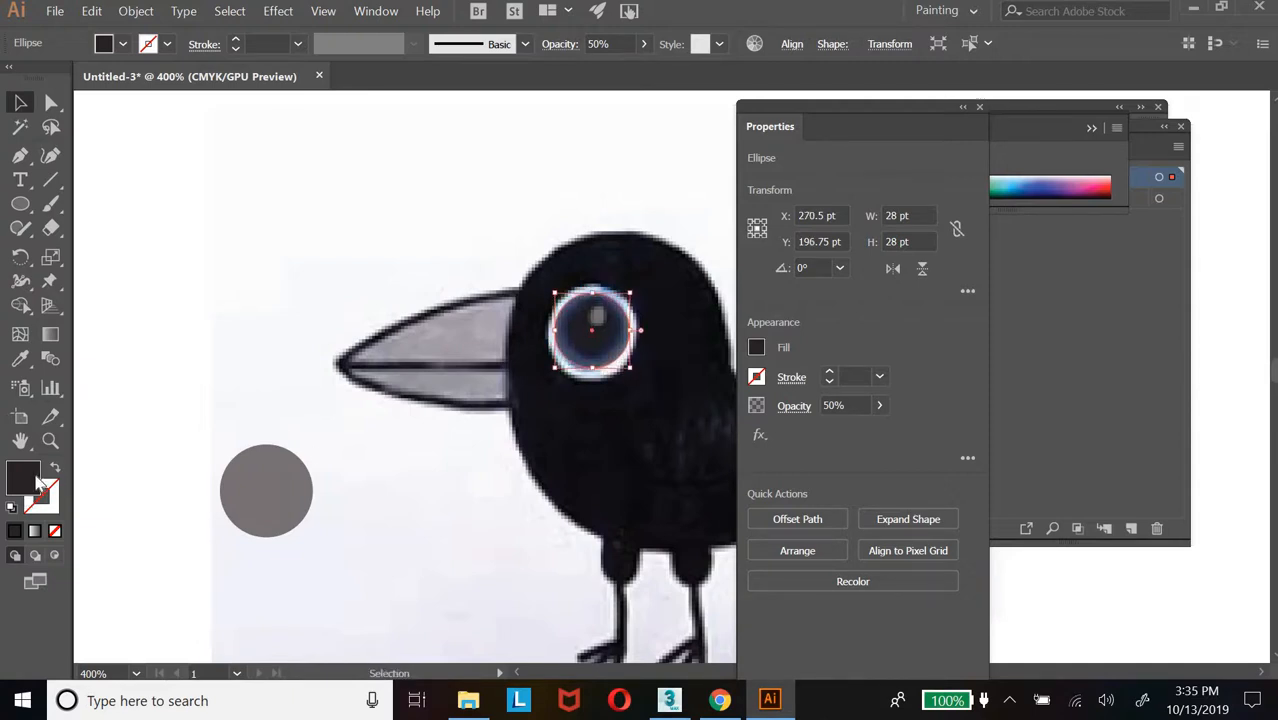
Fill the 28 pt iris circle with blue 0C18F2
double_click(44, 476)
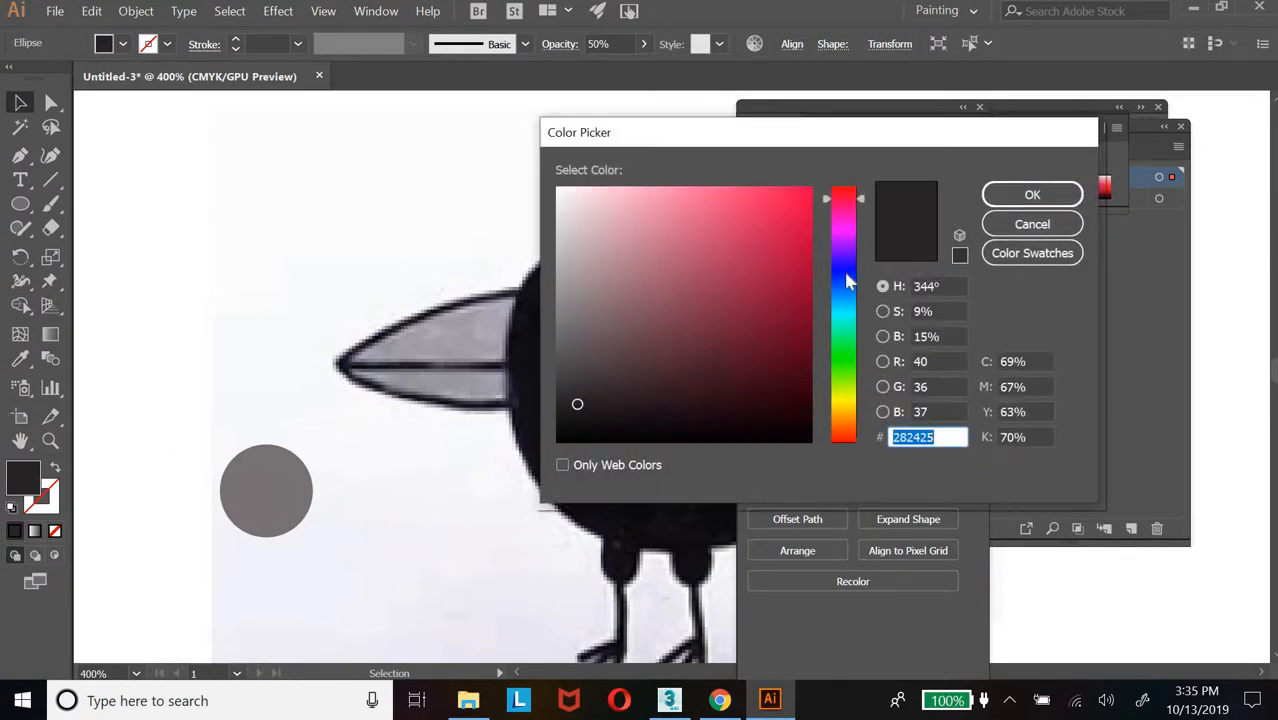
left_click(843, 268)
left_click(799, 199)
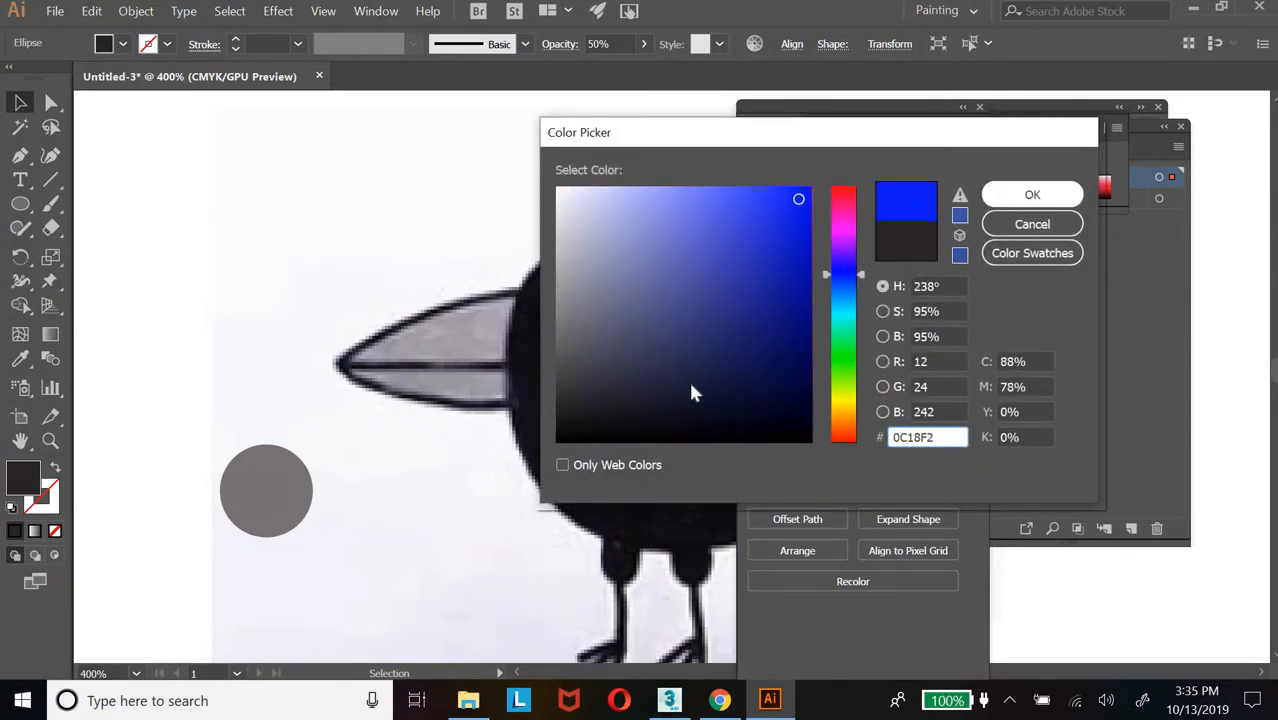
left_click(1032, 194)
Move the blue circle beside the beak tip and paste a copy scaled to about 22.5 pt over the eye's dark centre
left_click_drag(294, 393, 257, 396)
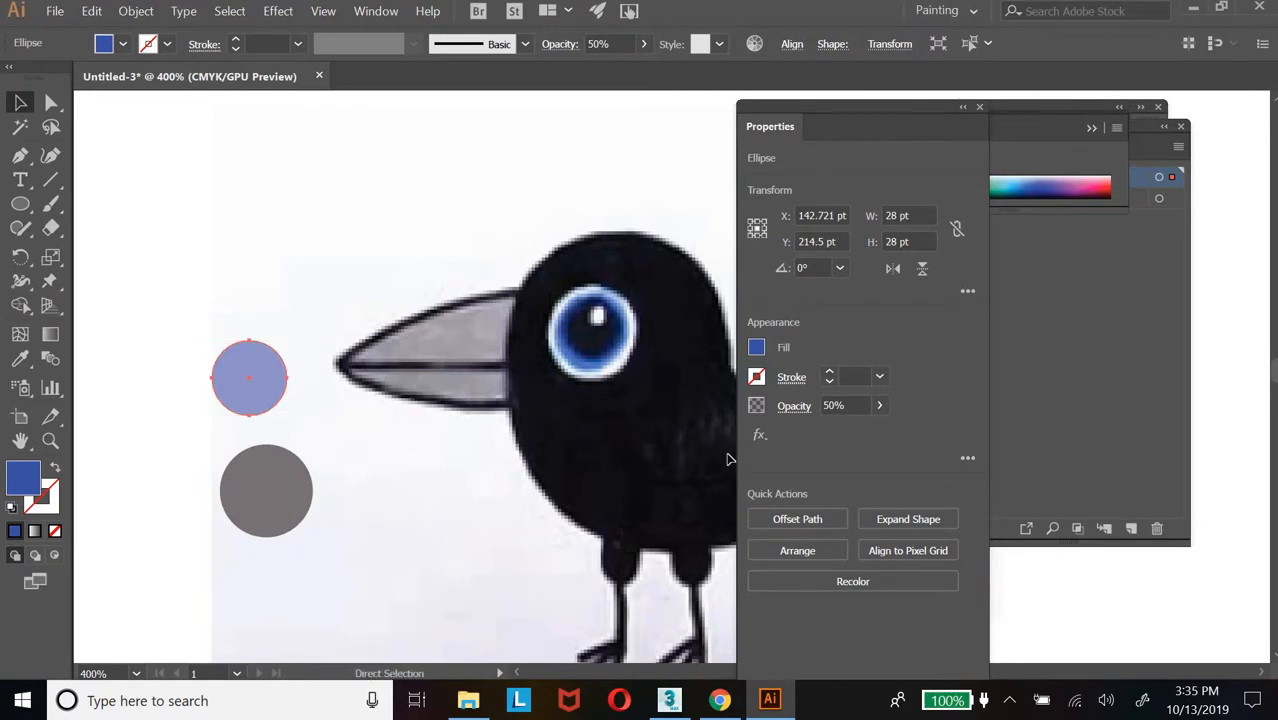
key("ctrl+v")
left_click_drag(684, 398, 606, 356)
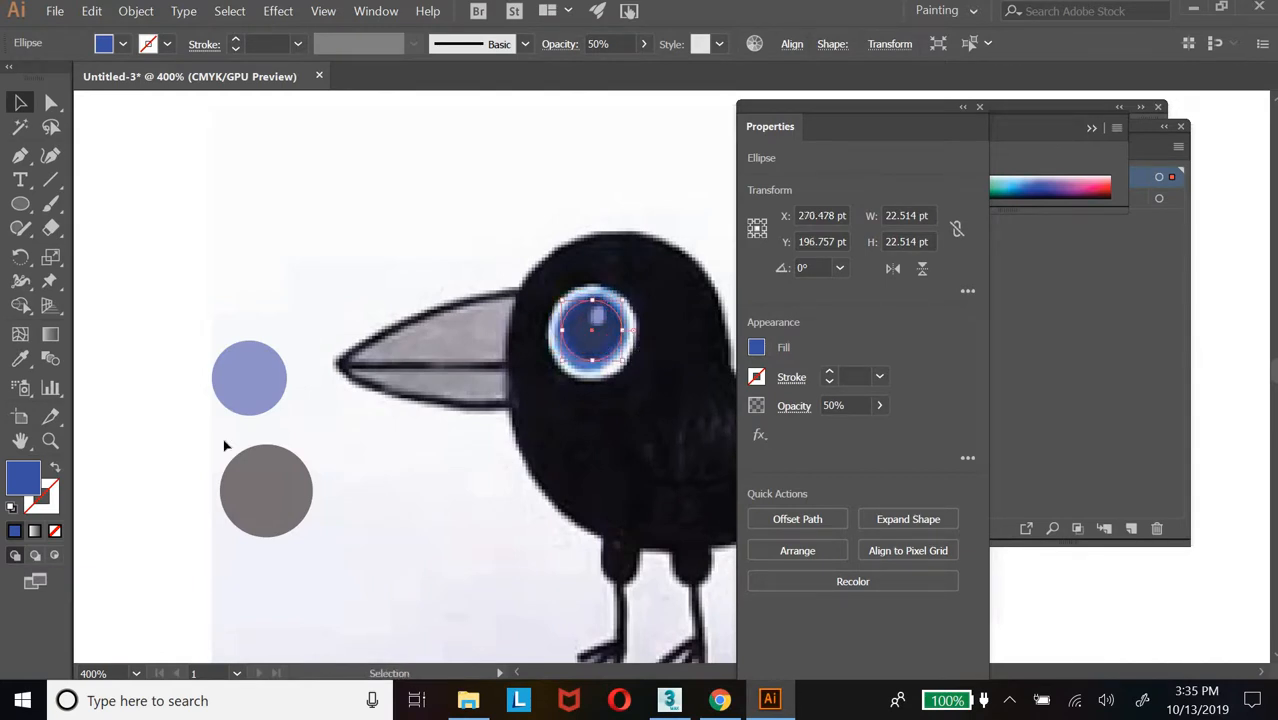
Fill the 22.5 pt pupil circle with near-black 020202 and move it off the eye, above the blue circle
double_click(22, 477)
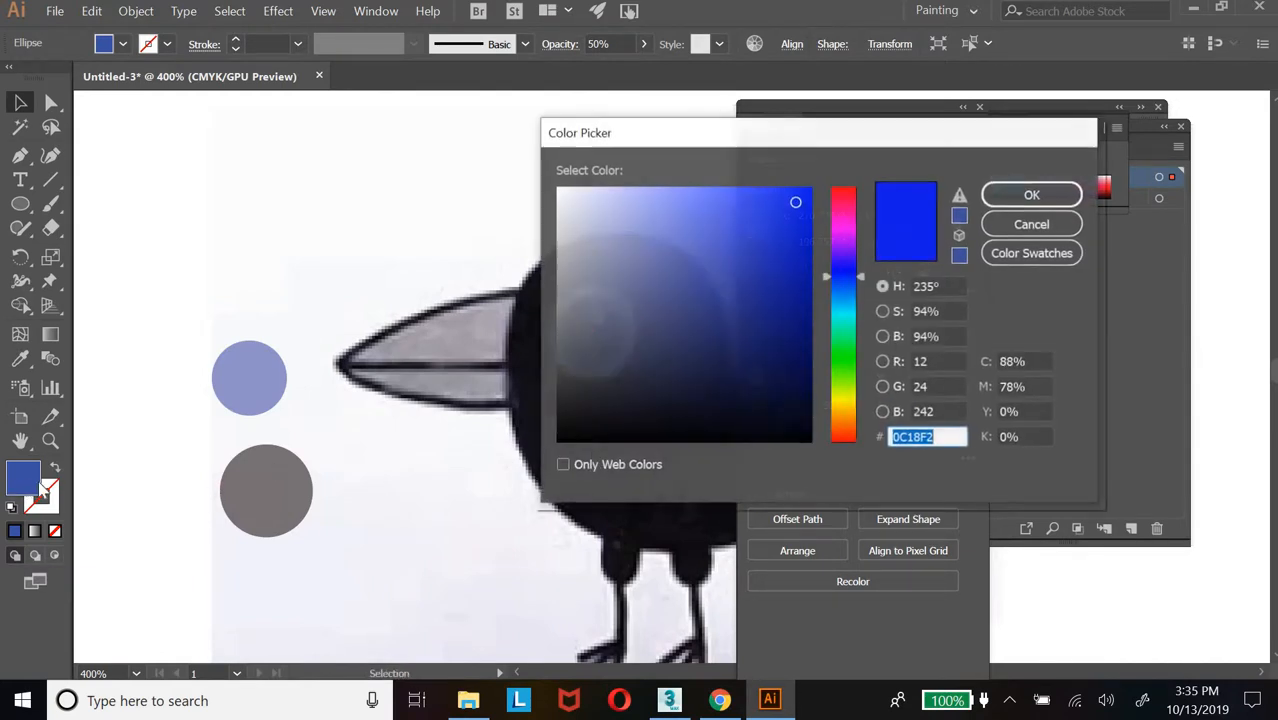
left_click(559, 437)
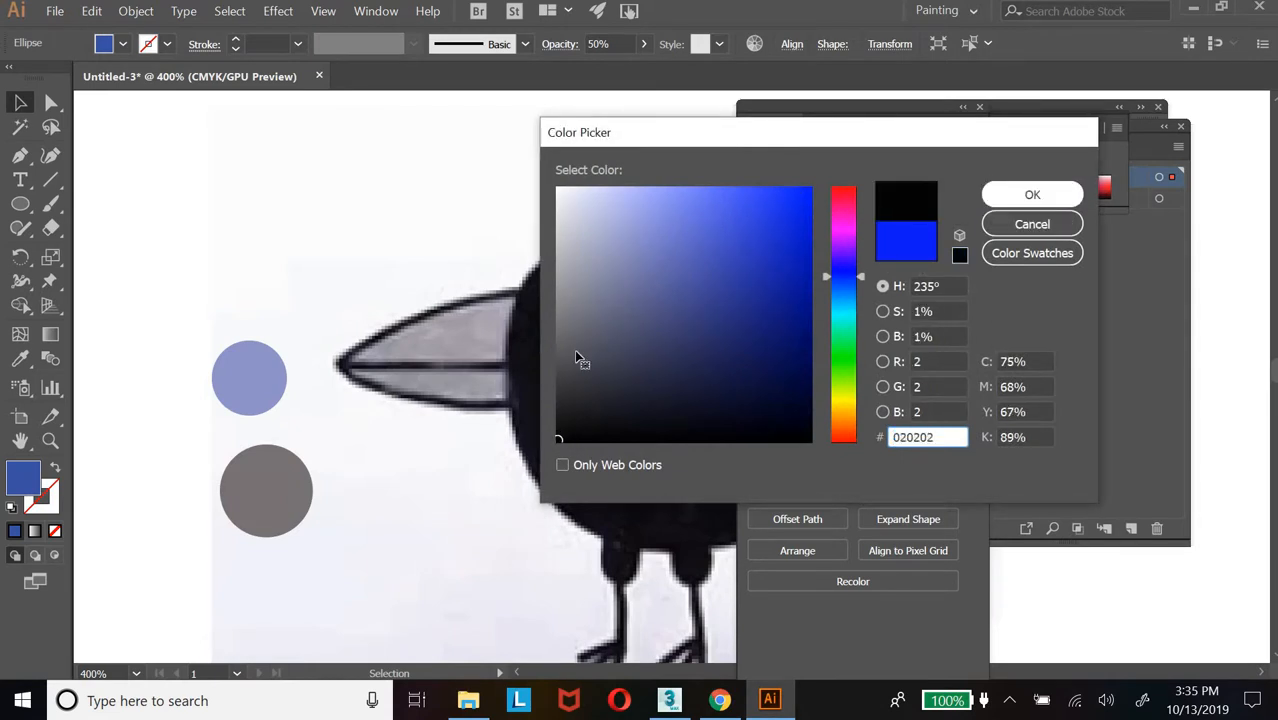
key("Return")
left_click_drag(562, 330, 262, 284)
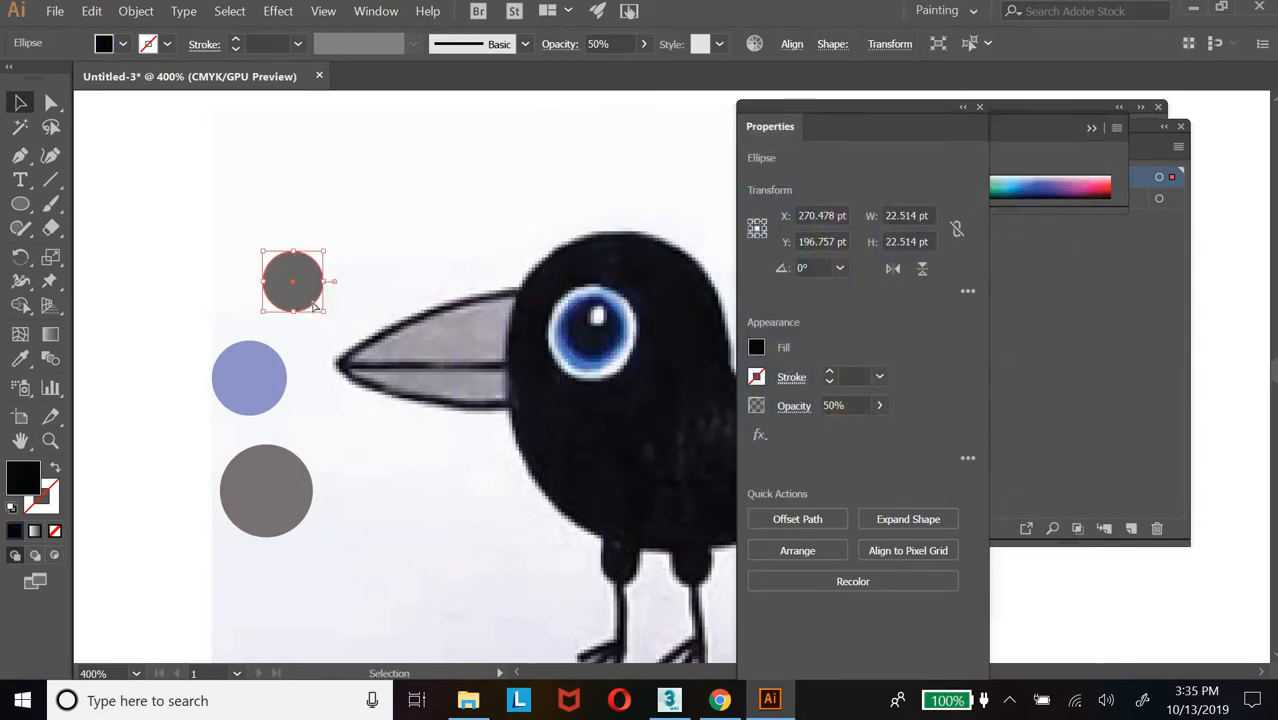
Paste a copy of the pupil circle, scale it to about 8.9 pt and position it over the eye's white highlight
key("ctrl+v")
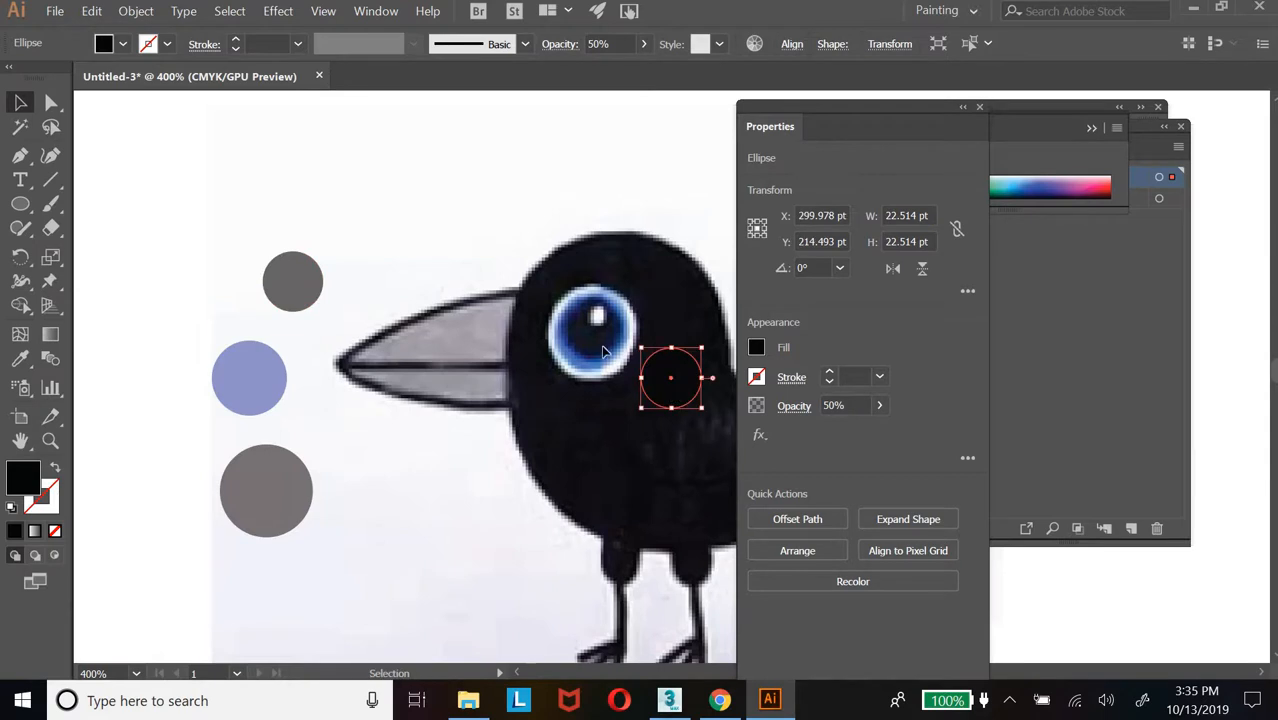
left_click_drag(676, 385, 606, 318)
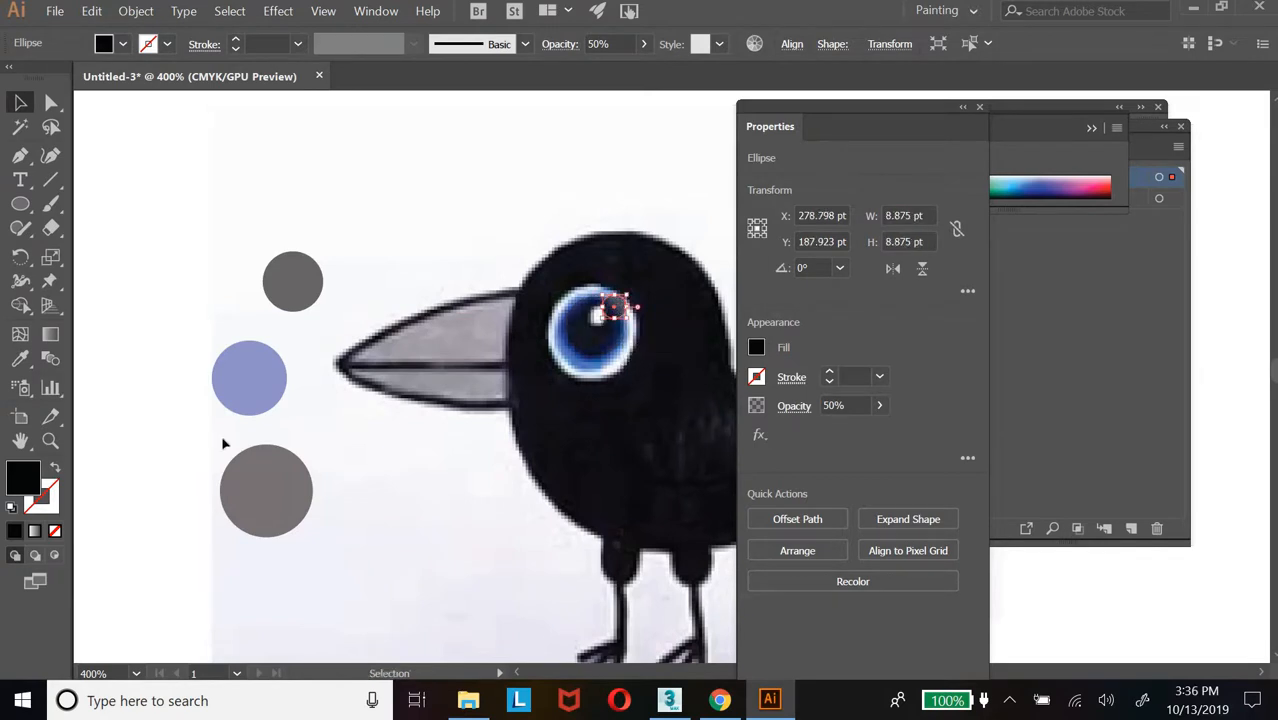
left_click(50, 440)
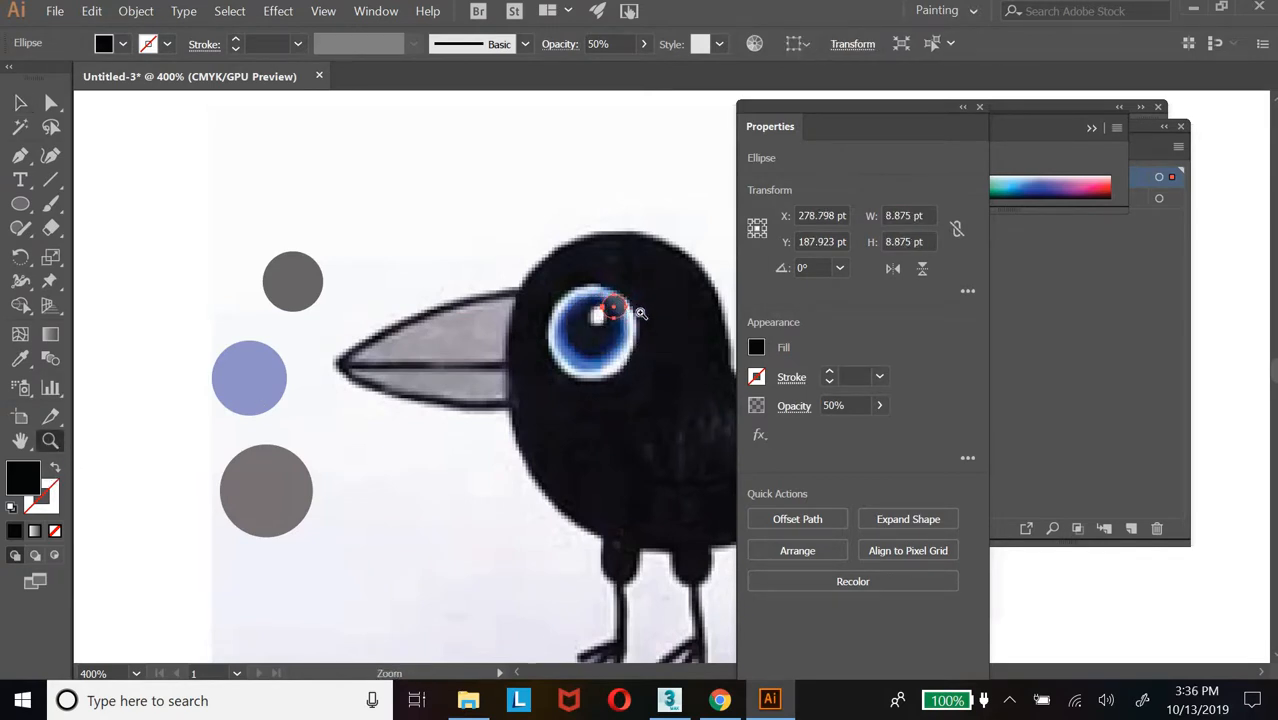
left_click(640, 313)
key("ctrl+plus")
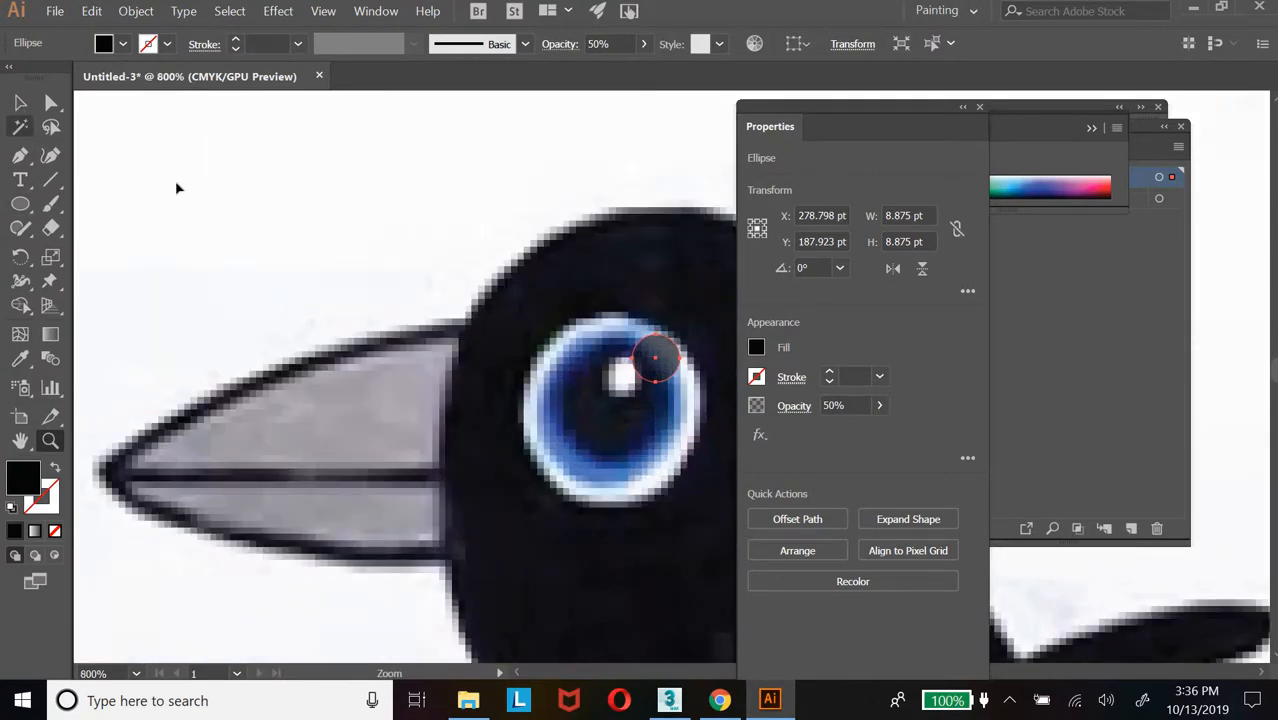
left_click(20, 103)
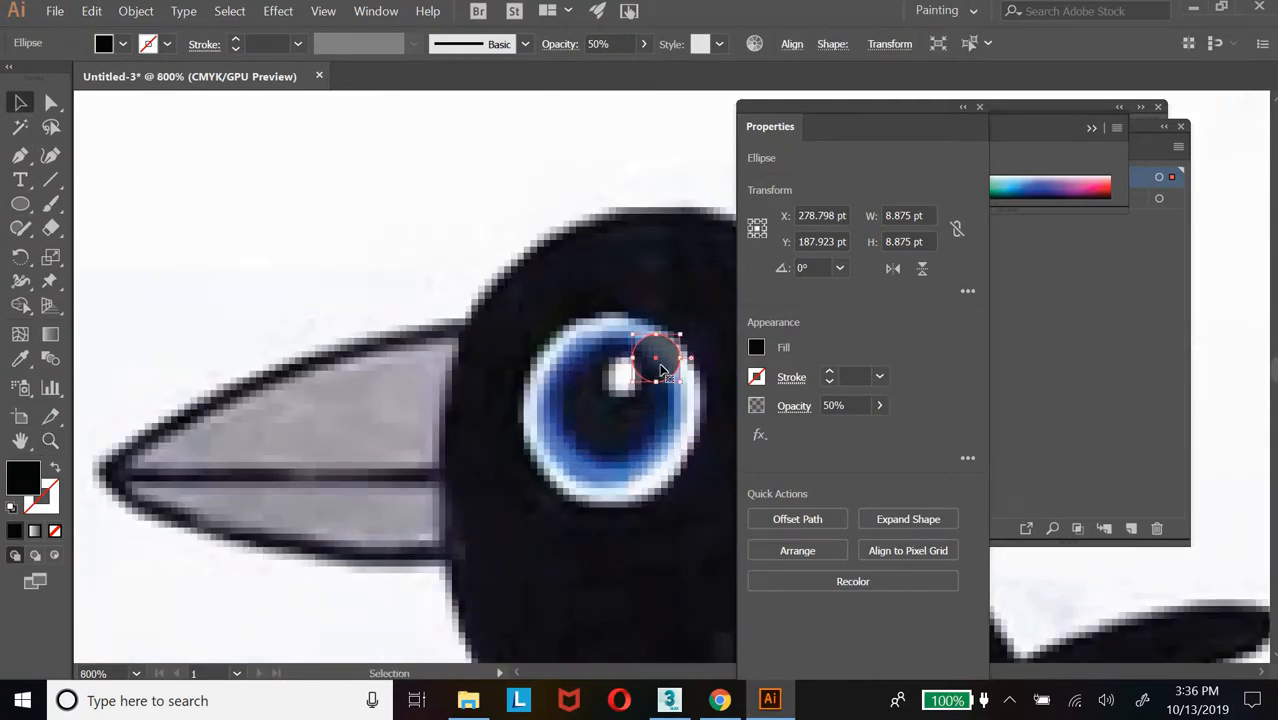
left_click_drag(646, 380, 627, 381)
left_click_drag(625, 381, 618, 375)
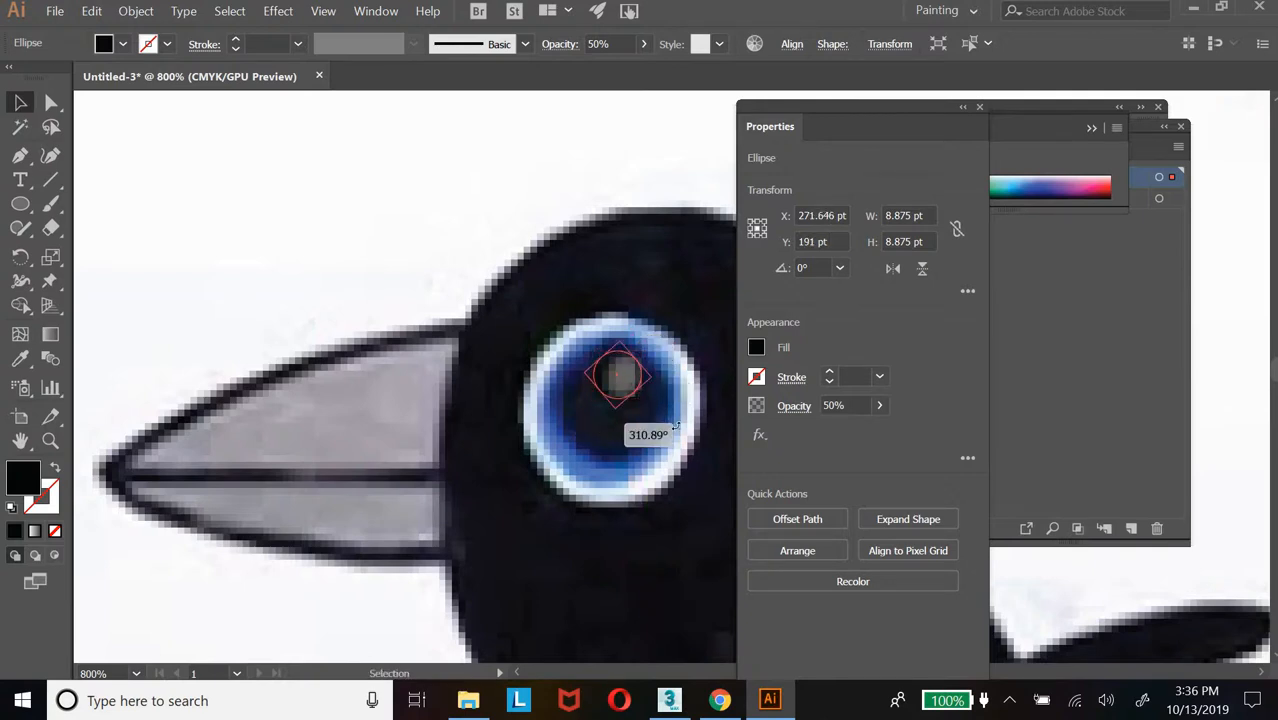
Try stretching the small highlight circle into an ellipse about 29.8 pt tall and undo it
key("a")
key("v")
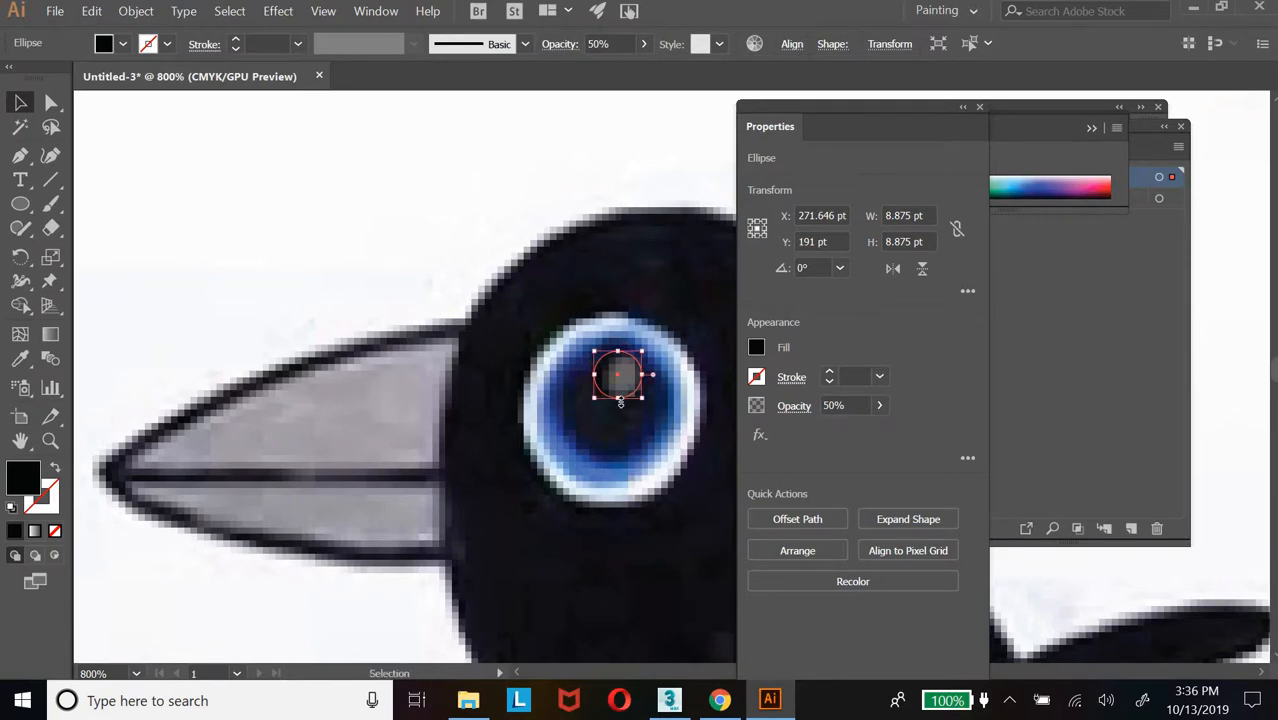
left_click_drag(624, 512, 662, 491)
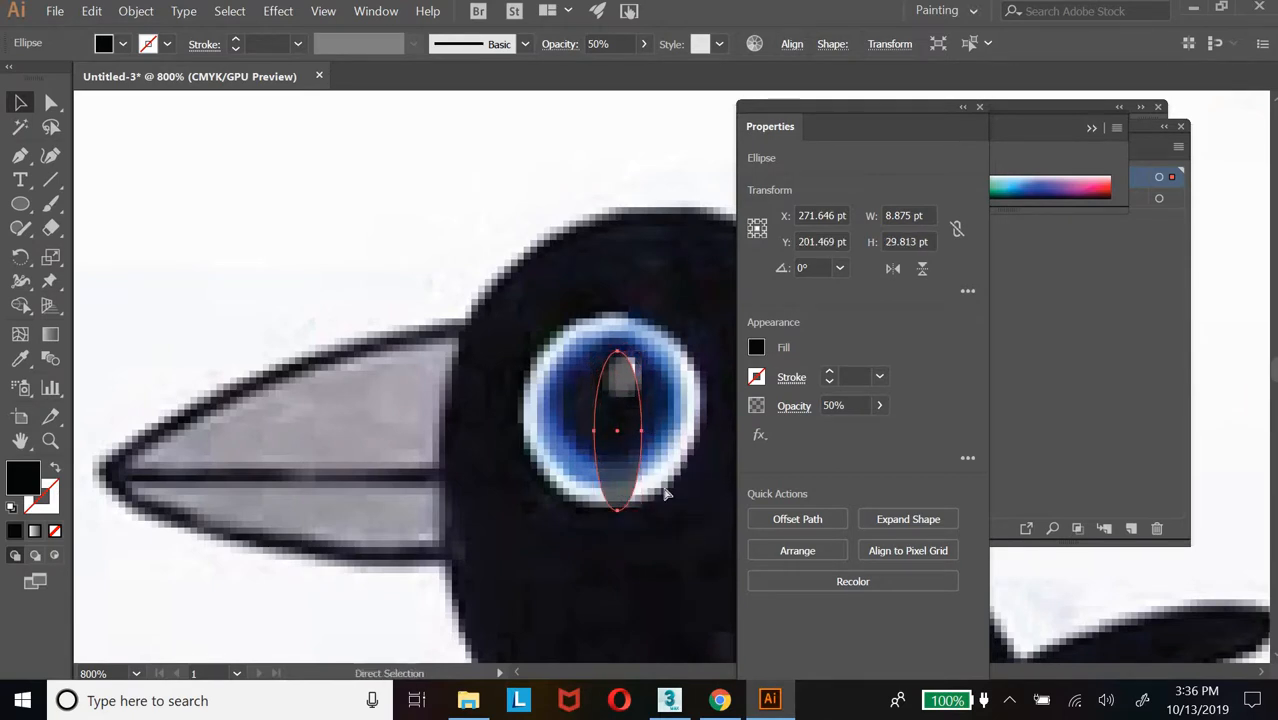
key("ctrl+z")
Change the small highlight circle's fill to white
left_click_drag(624, 380, 634, 393)
left_click_drag(280, 485, 250, 487)
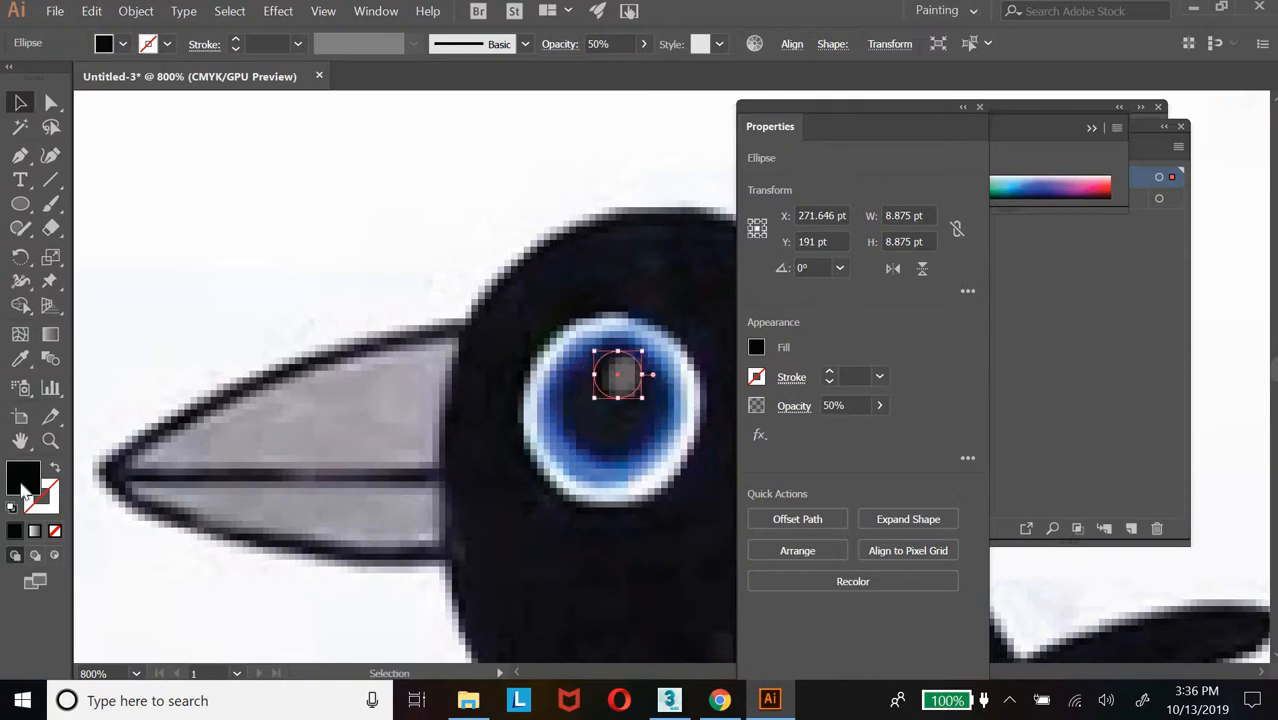
mouse_move(575, 182)
left_mouse_down()
mouse_move(562, 171)
mouse_move(558, 187)
left_mouse_up()
left_click(1032, 195)
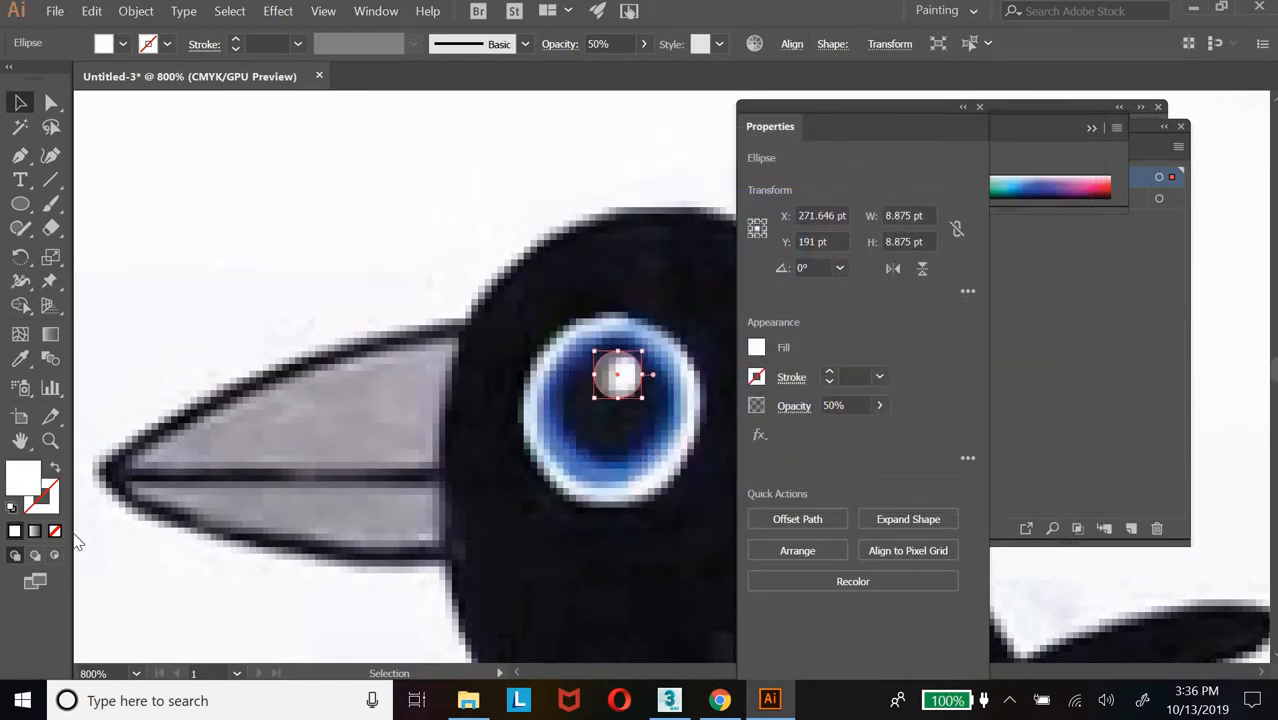
Move the white highlight circle off the eye to the empty area above the beak
left_click(50, 440)
left_click(508, 491, "alt")
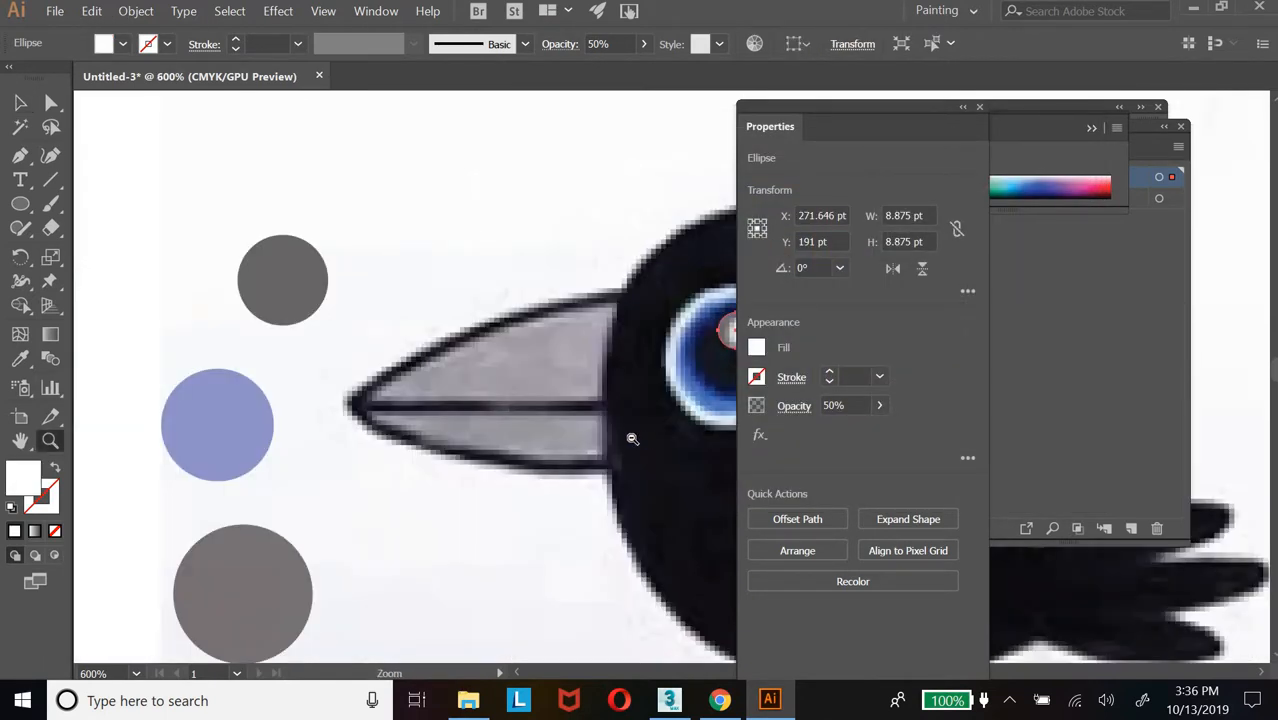
left_click(20, 102)
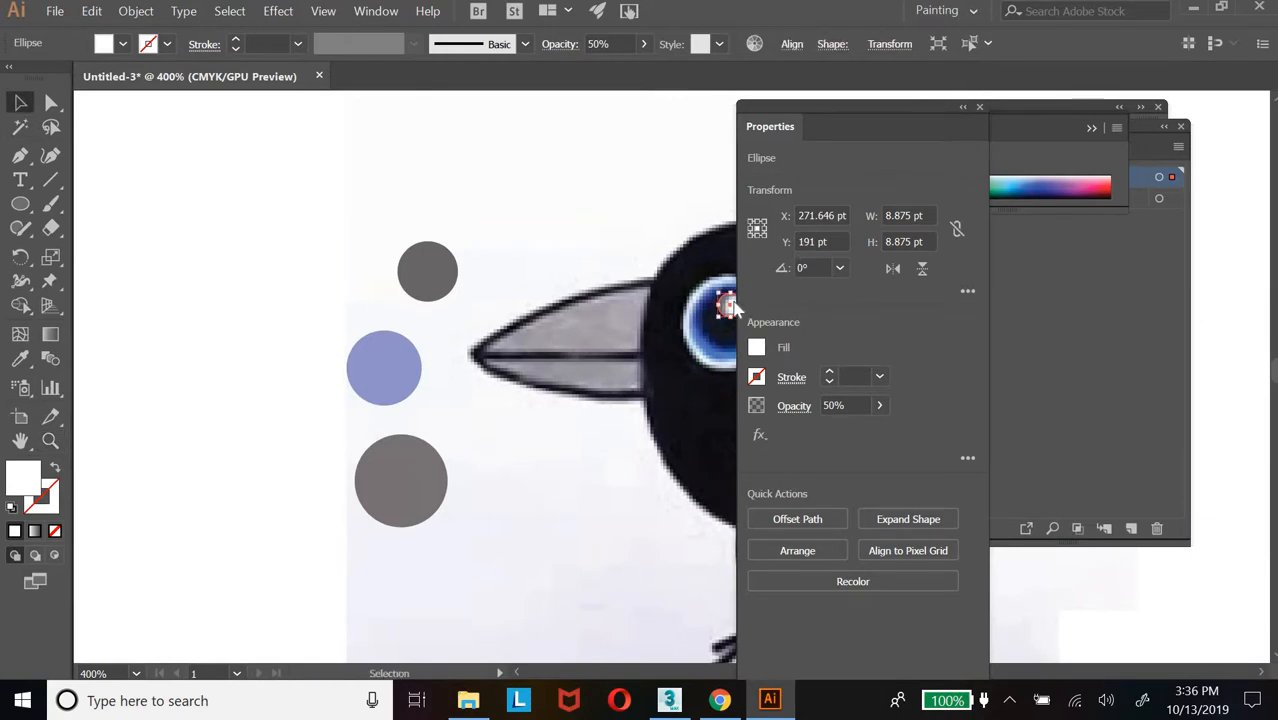
left_click_drag(732, 303, 512, 214)
Stack the large, blue, pupil and small highlight circles concentrically in the blank area beside the crow, with the highlight at the pupil's upper right
left_click_drag(400, 480, 334, 410)
mouse_move(427, 294)
left_mouse_down()
mouse_move(356, 384)
mouse_move(230, 447)
left_mouse_up()
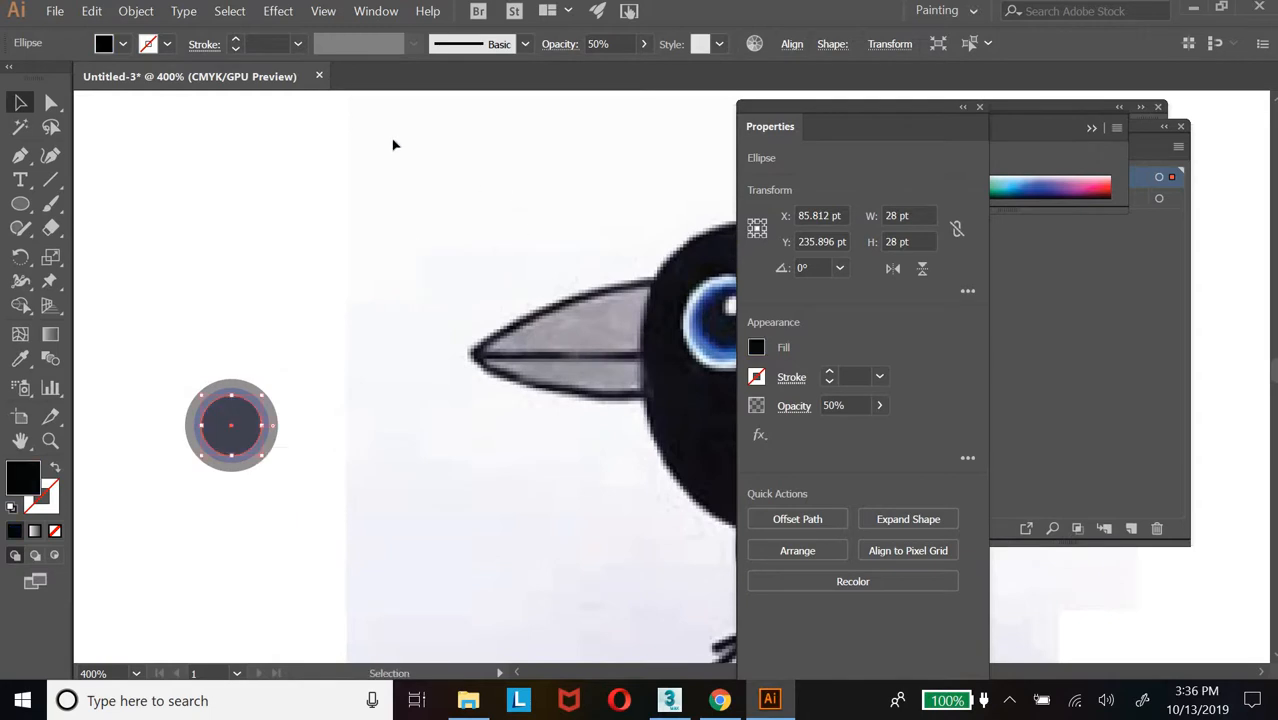
left_click_drag(393, 140, 683, 278)
left_click_drag(590, 270, 590, 270)
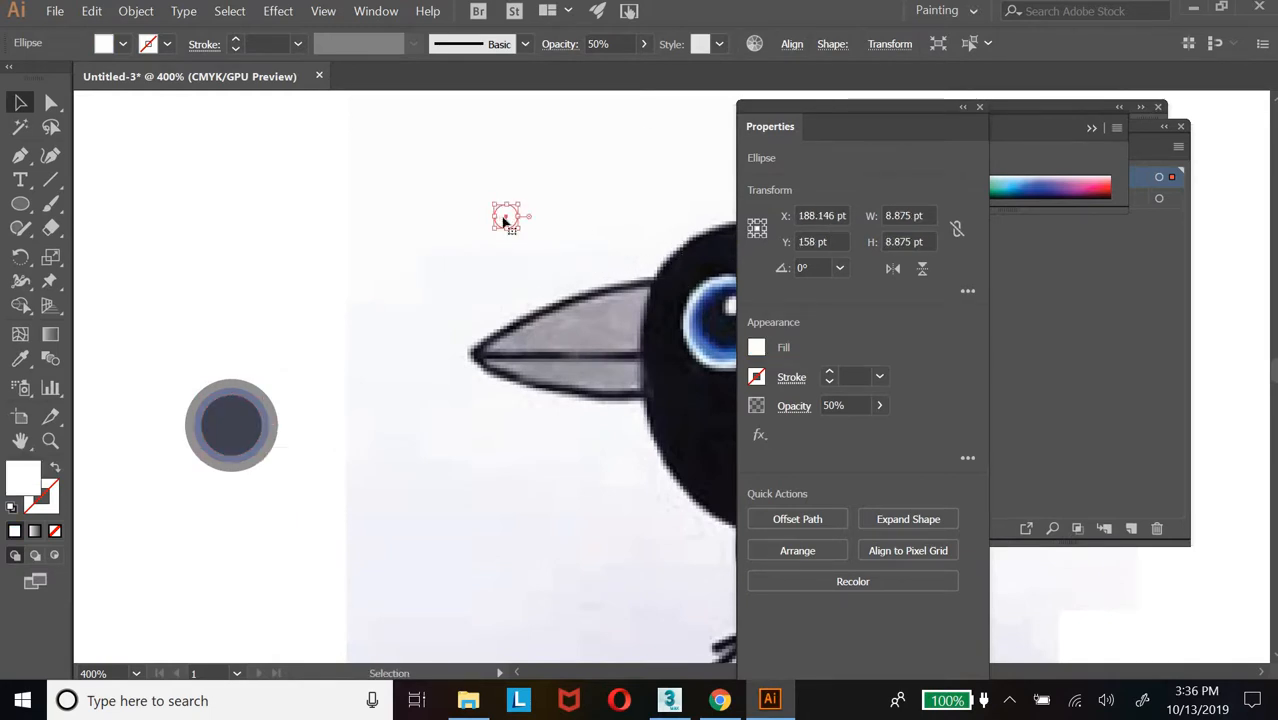
left_click_drag(505, 221, 236, 421)
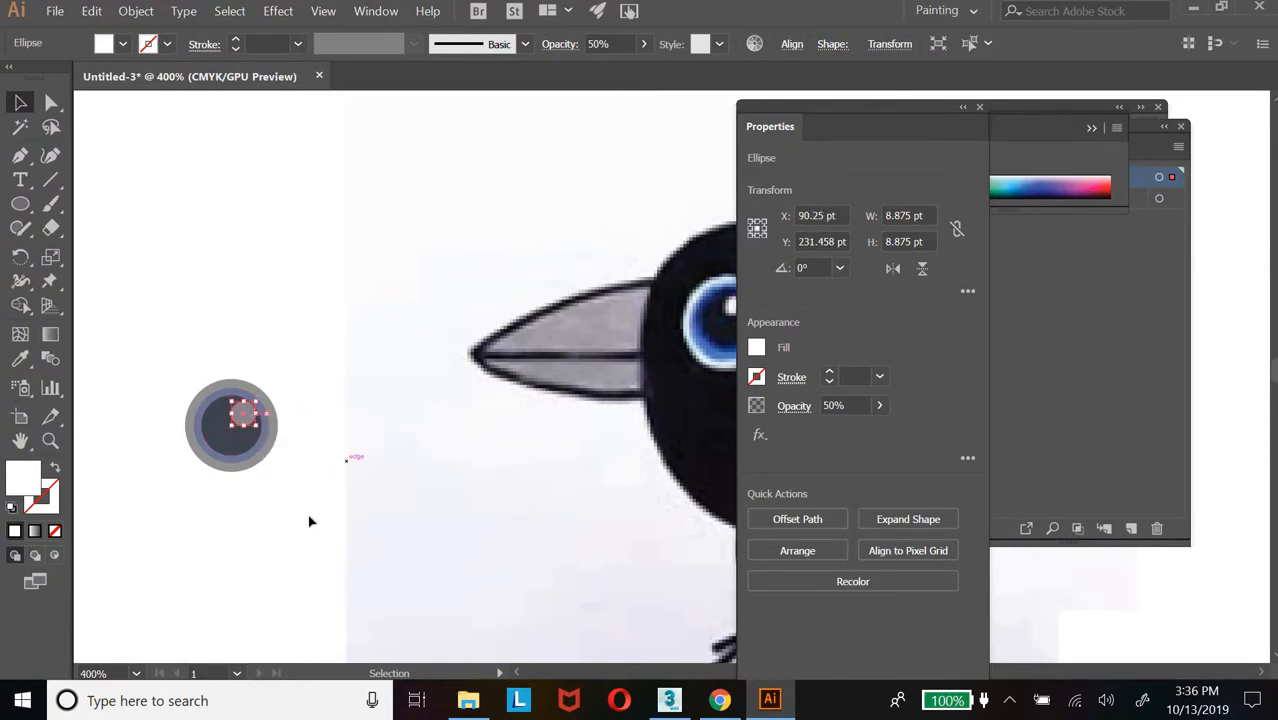
left_click(308, 479)
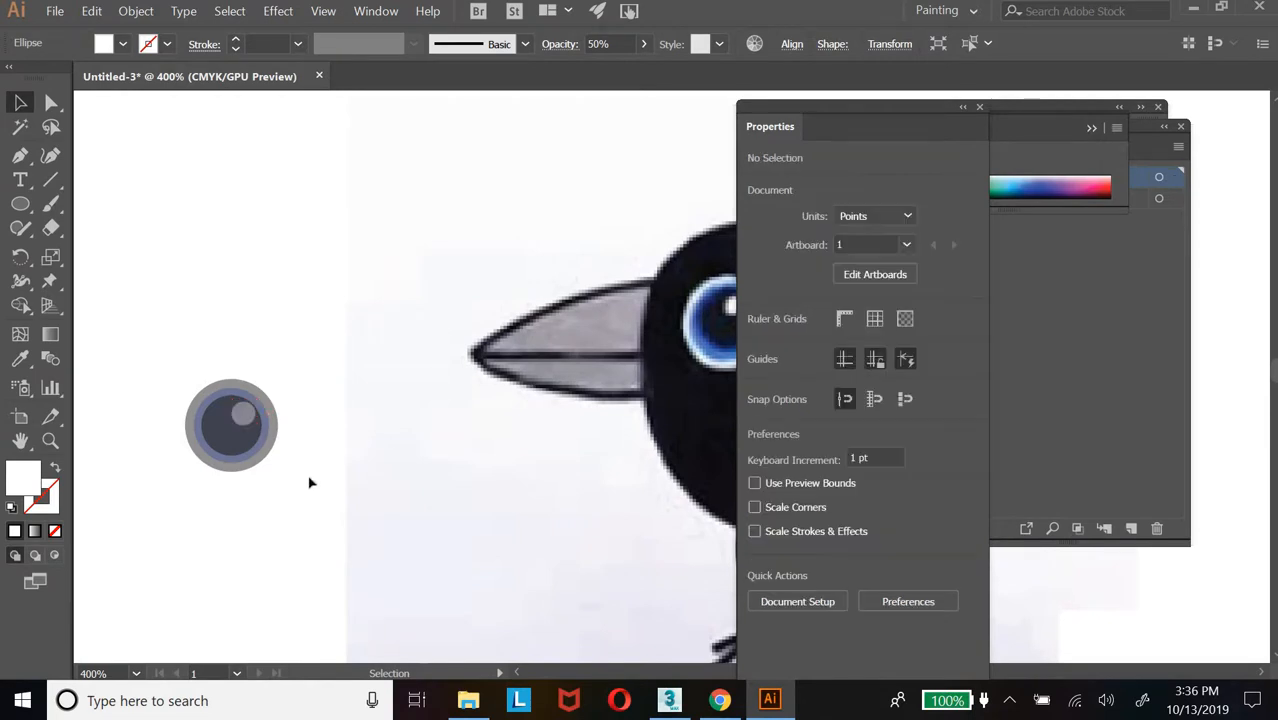
Set the largest eye circle's opacity to 100% and its fill to white (FFFFFF)
left_click(256, 464)
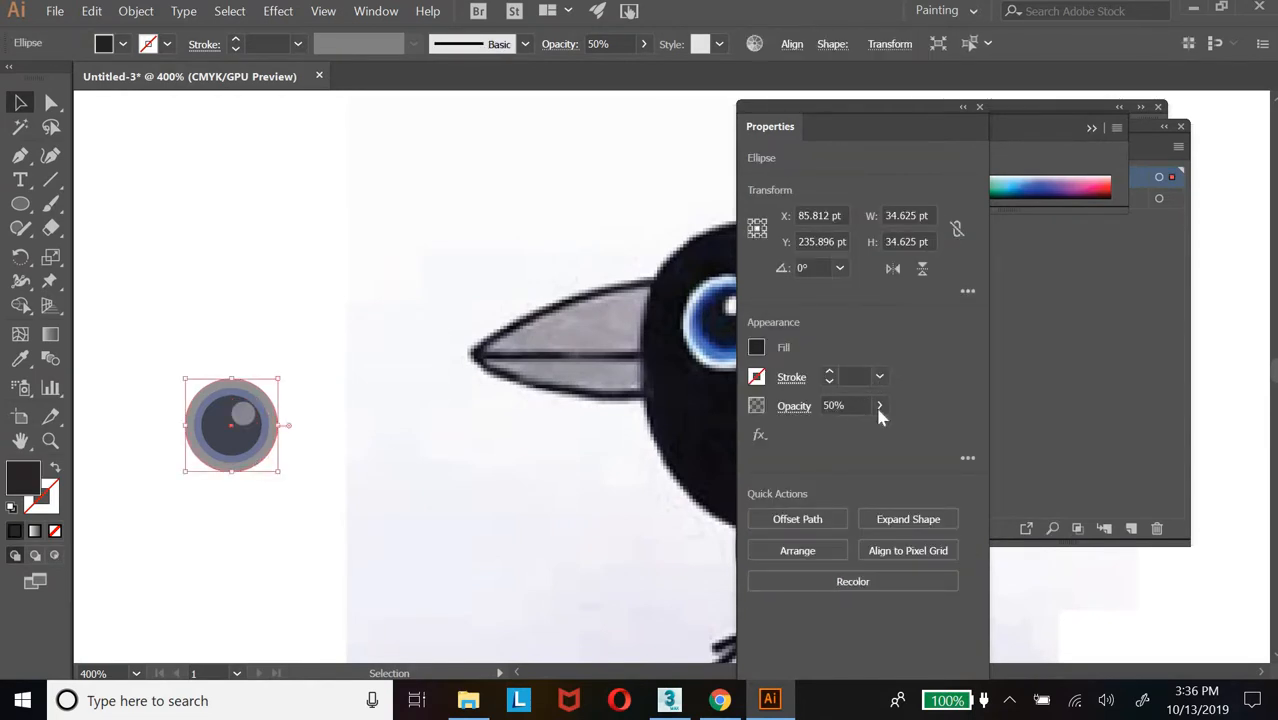
left_click(879, 408)
left_click(898, 432)
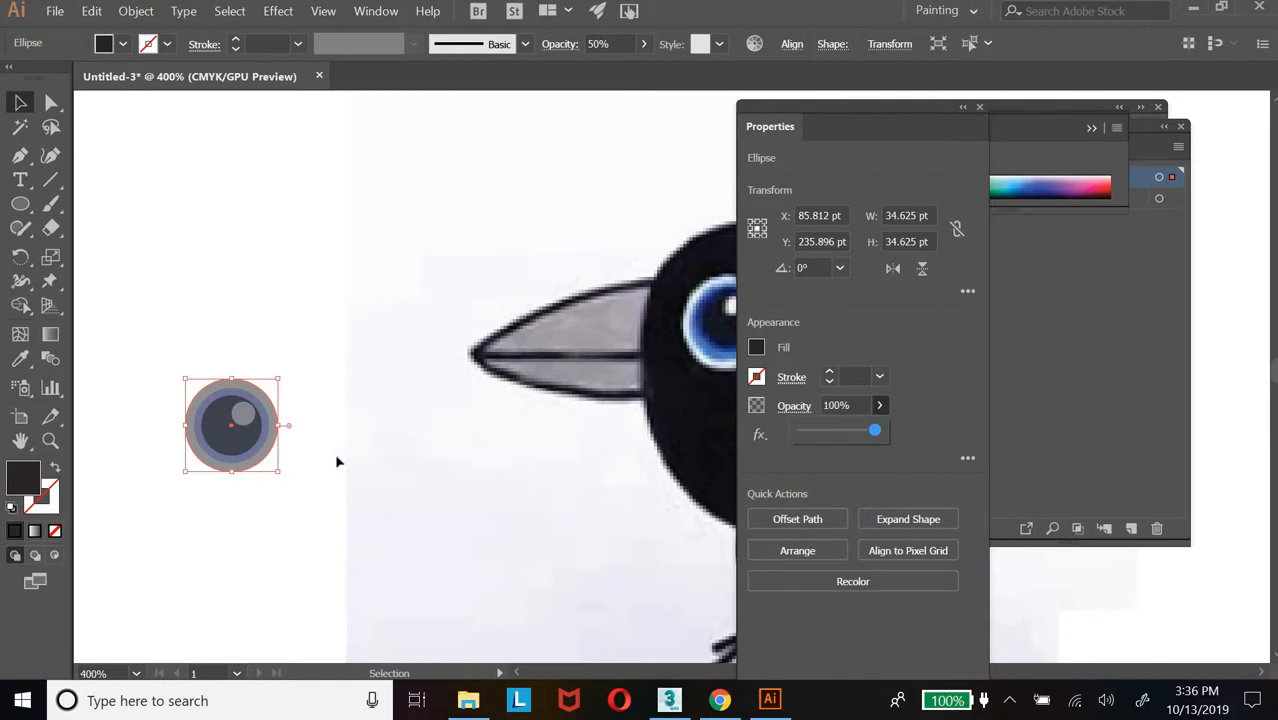
double_click(33, 484)
left_click(558, 190)
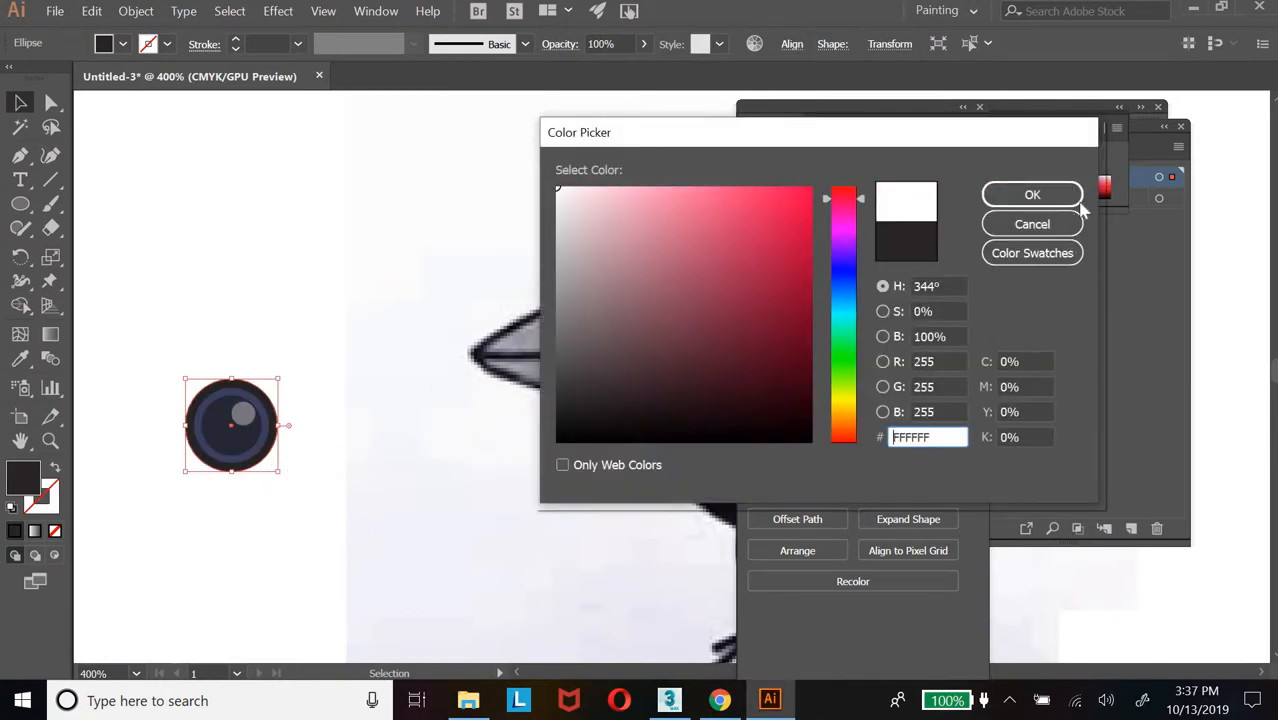
left_click(1054, 196)
left_click(293, 504)
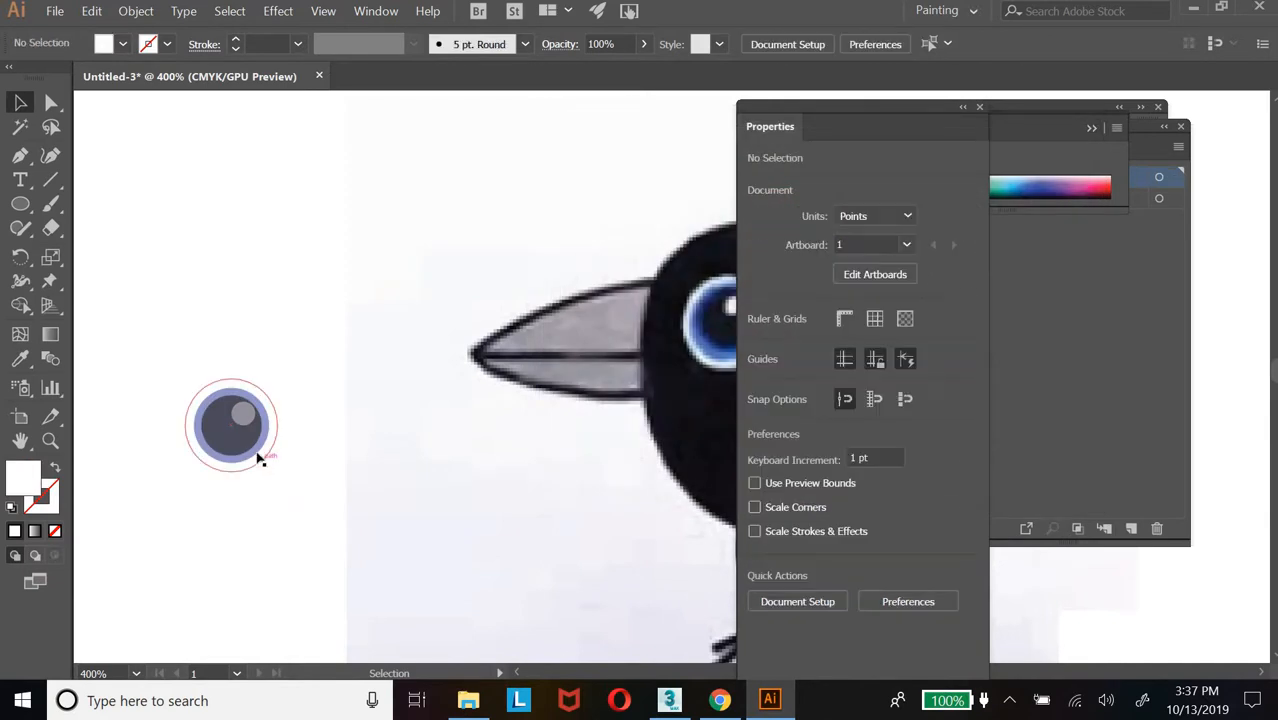
Set the opacity of the blue iris, the black pupil and the small white highlight circle to 100%
left_click(258, 457)
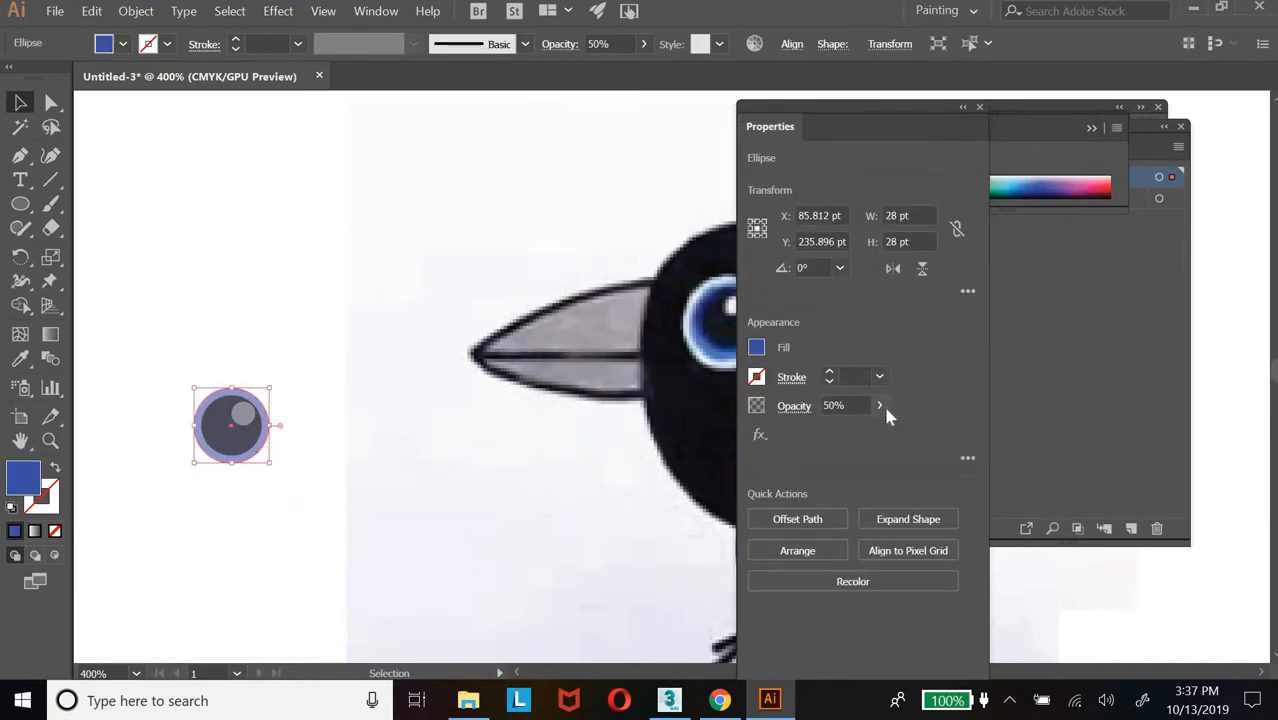
left_click(880, 405)
left_click_drag(847, 432, 910, 425)
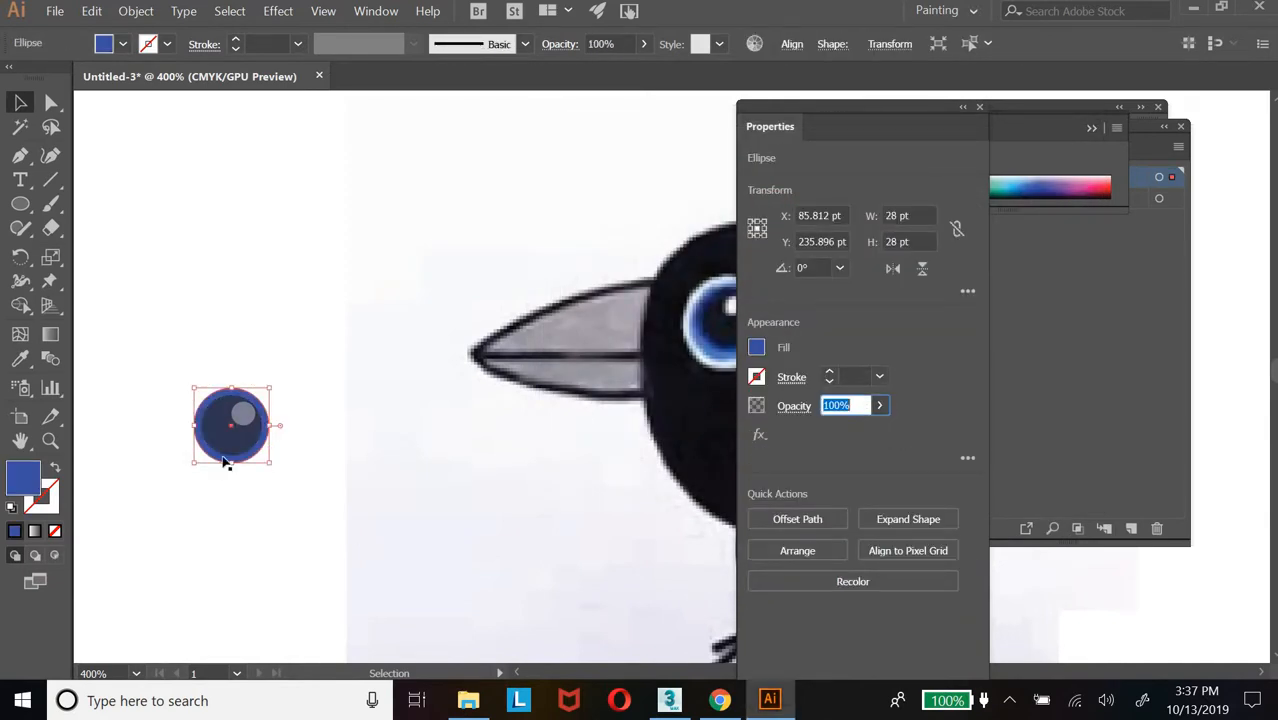
left_click(878, 405)
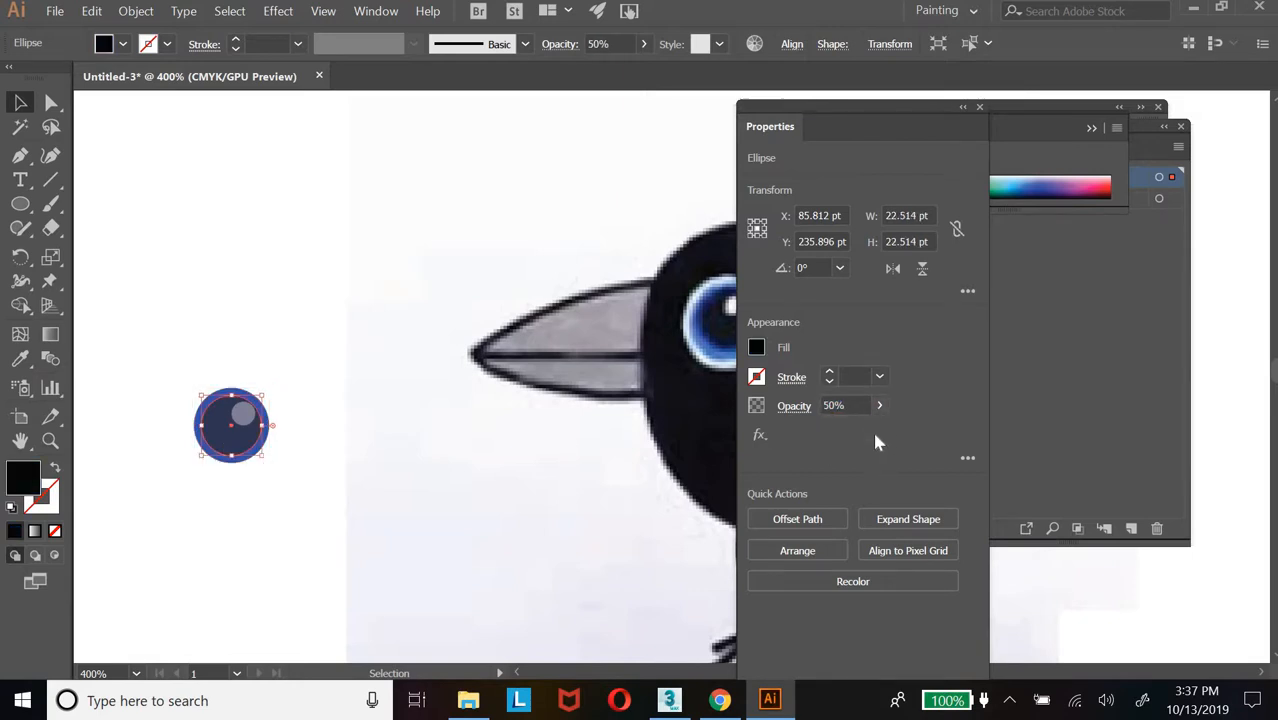
left_click_drag(864, 430, 774, 445)
left_click(224, 432)
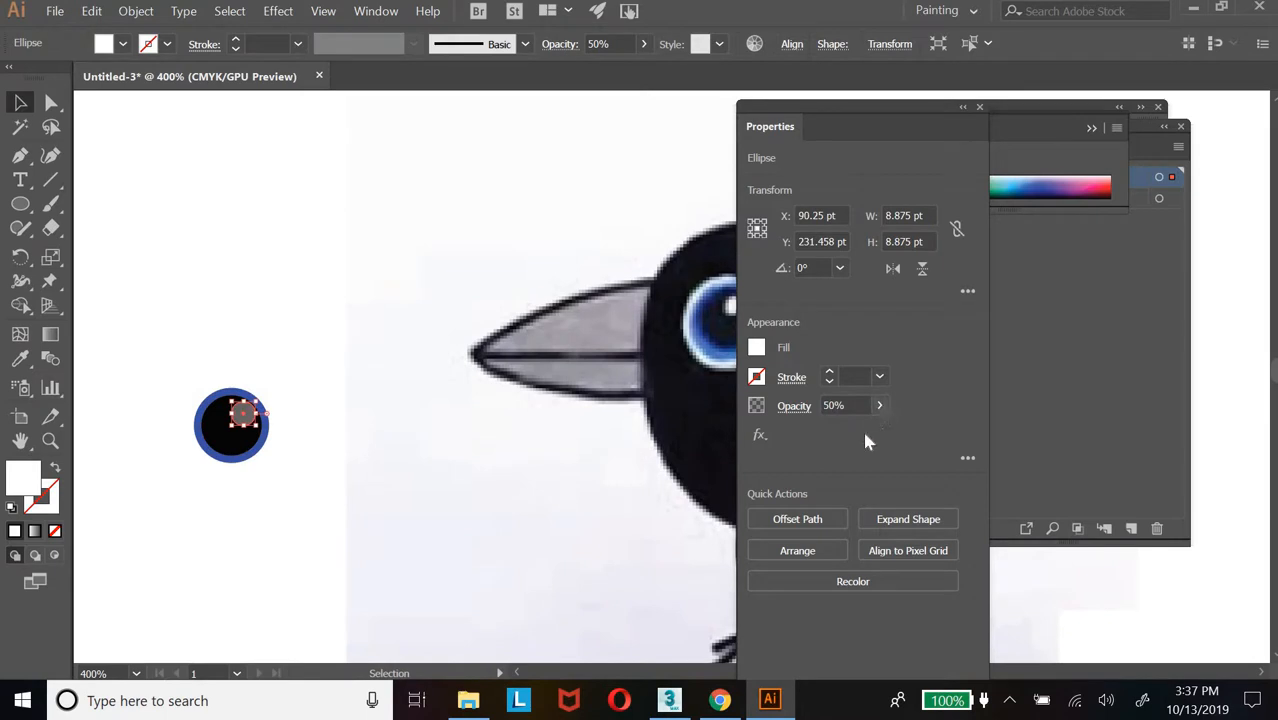
left_click(879, 405)
left_click_drag(842, 432, 895, 430)
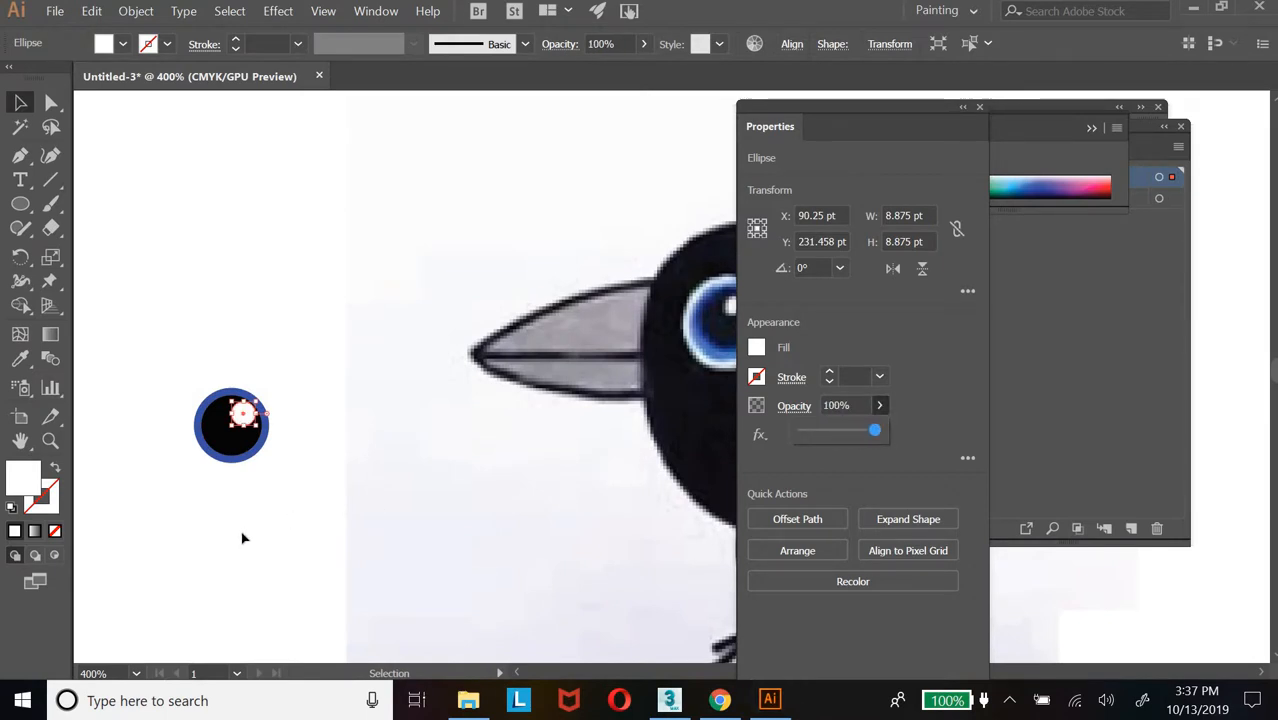
left_click(248, 480)
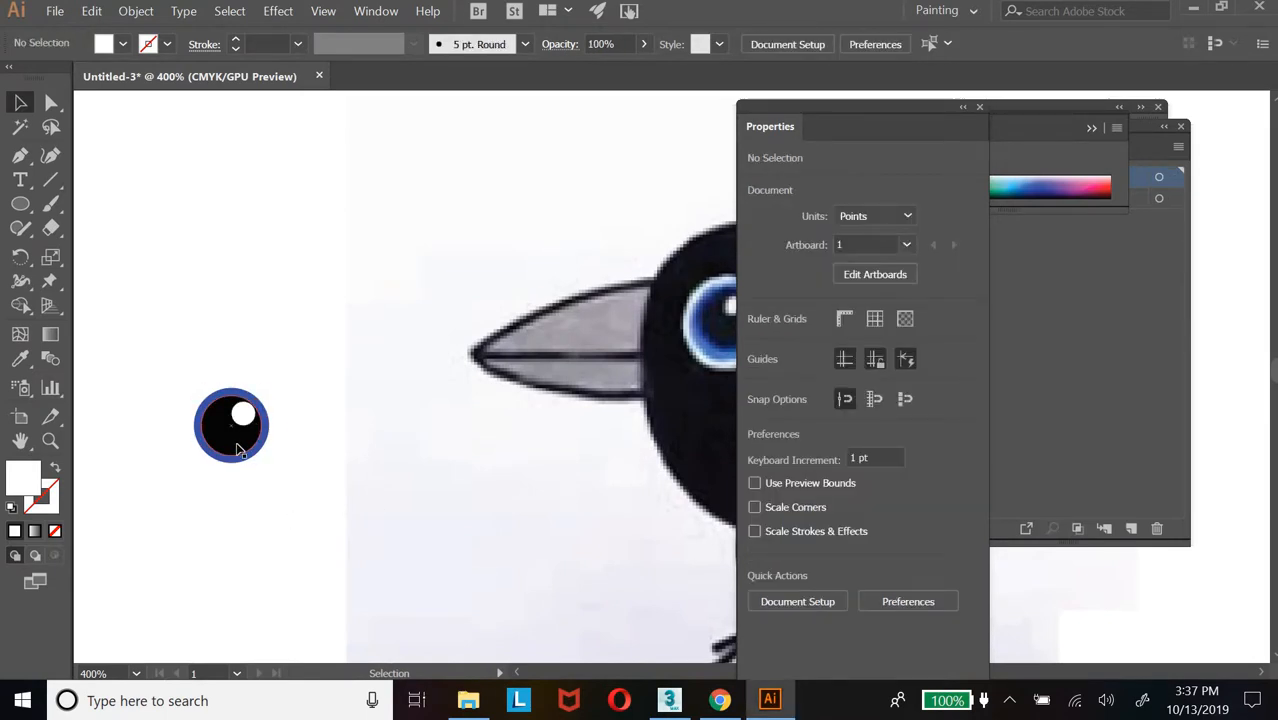
Send the white highlight circle backward behind the pupil, and bring it back to the front
left_click(248, 430)
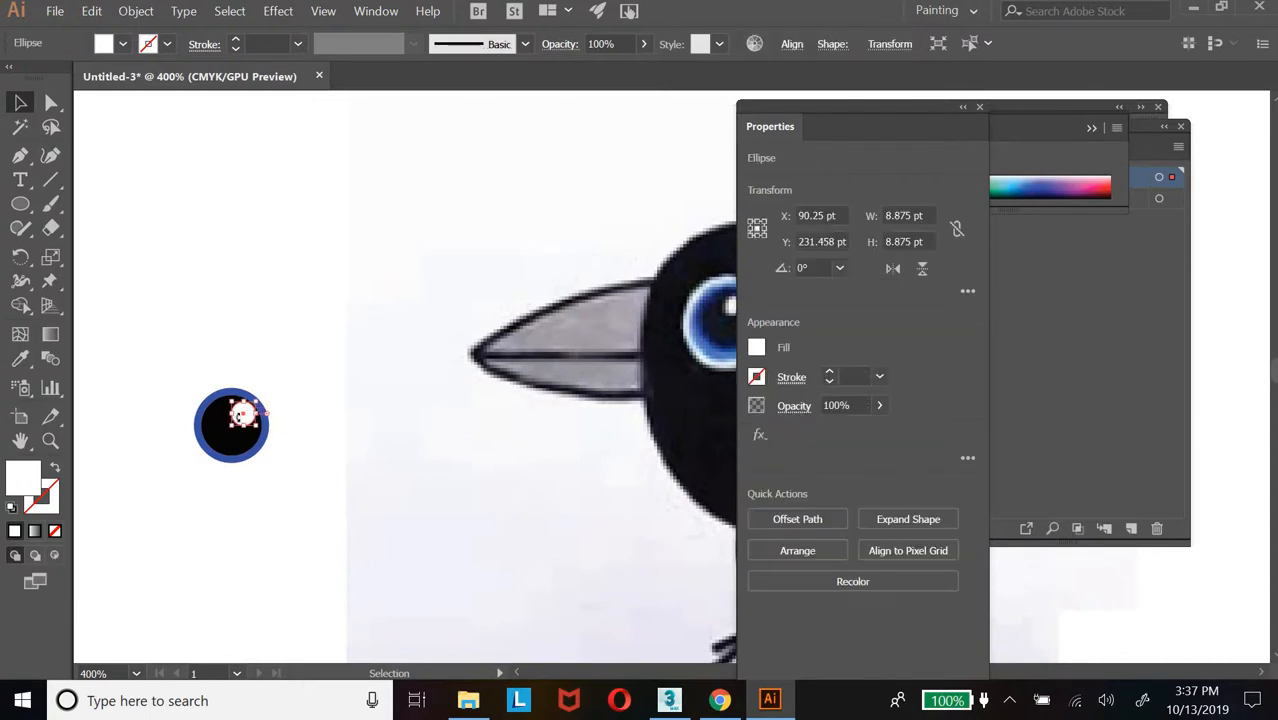
right_click(243, 423)
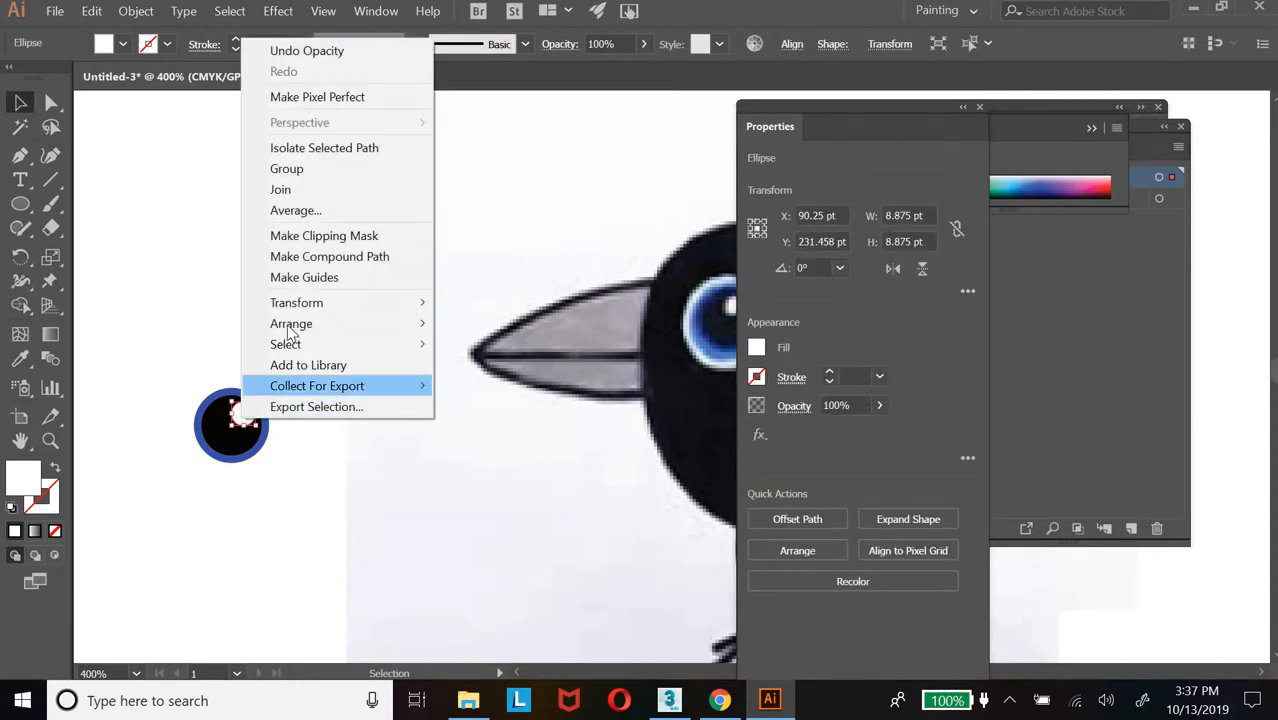
mouse_move(291, 326)
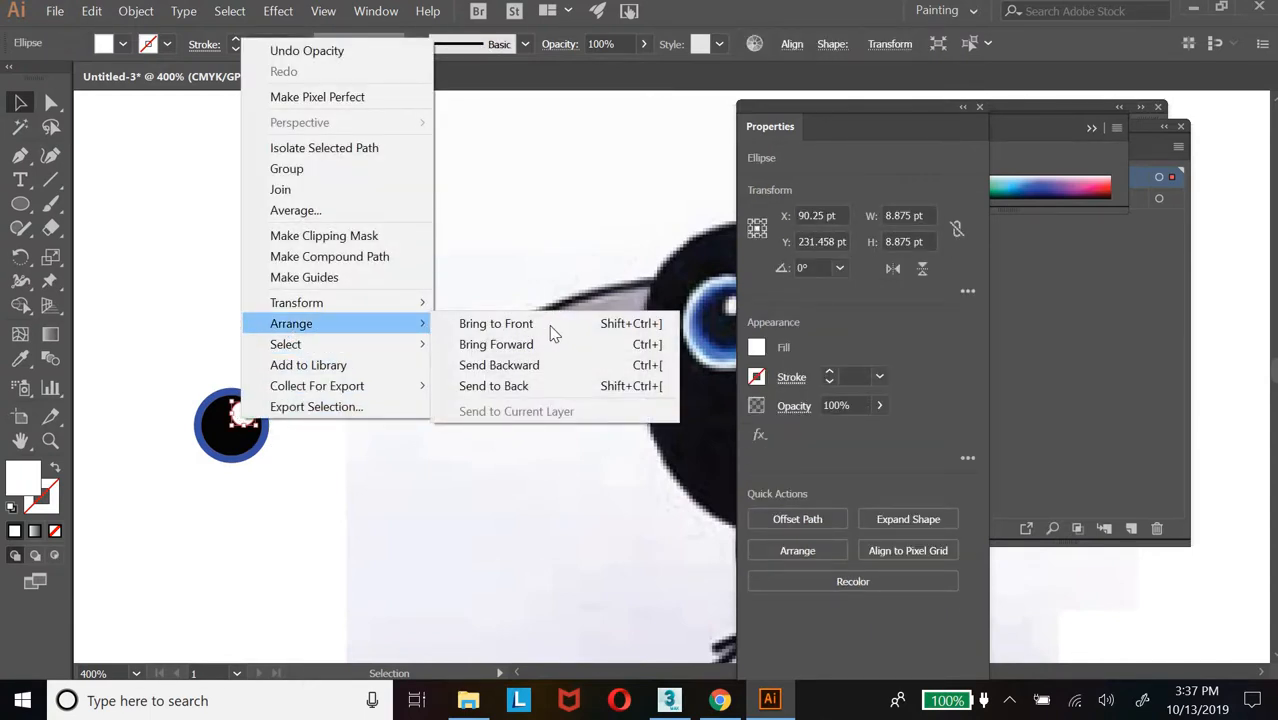
left_click(548, 365)
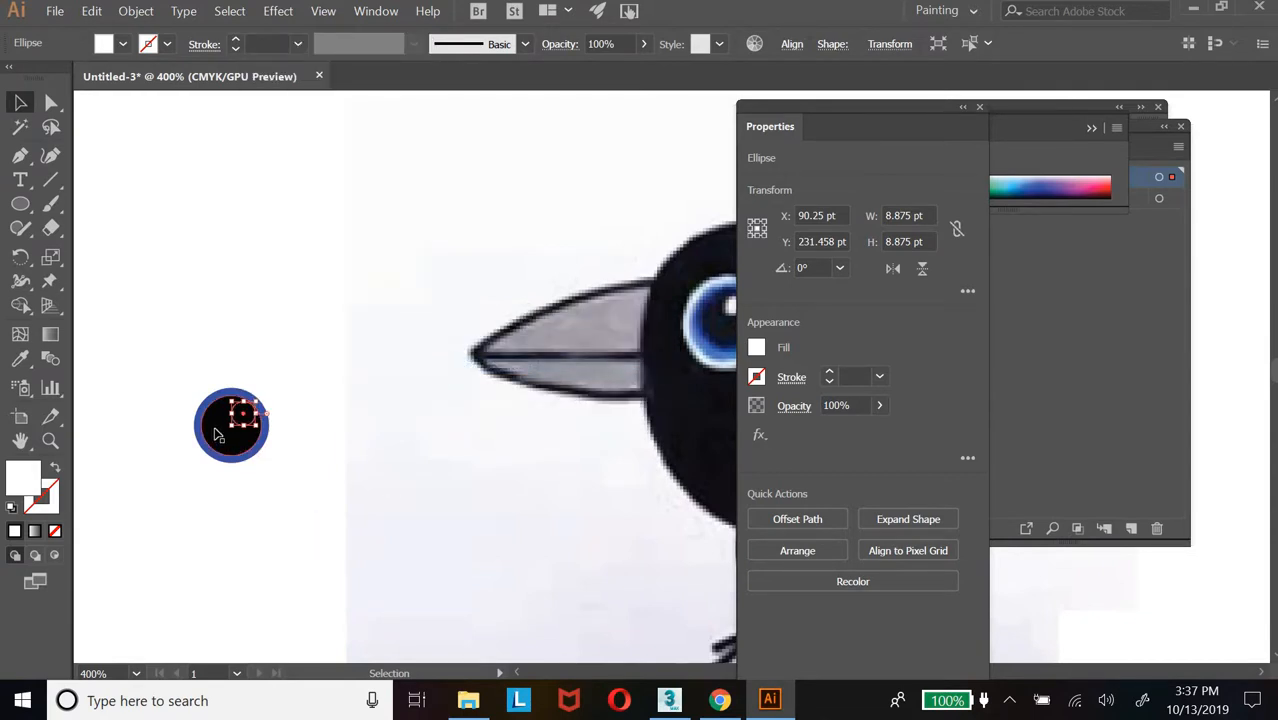
scroll(208, 462, "up", 1)
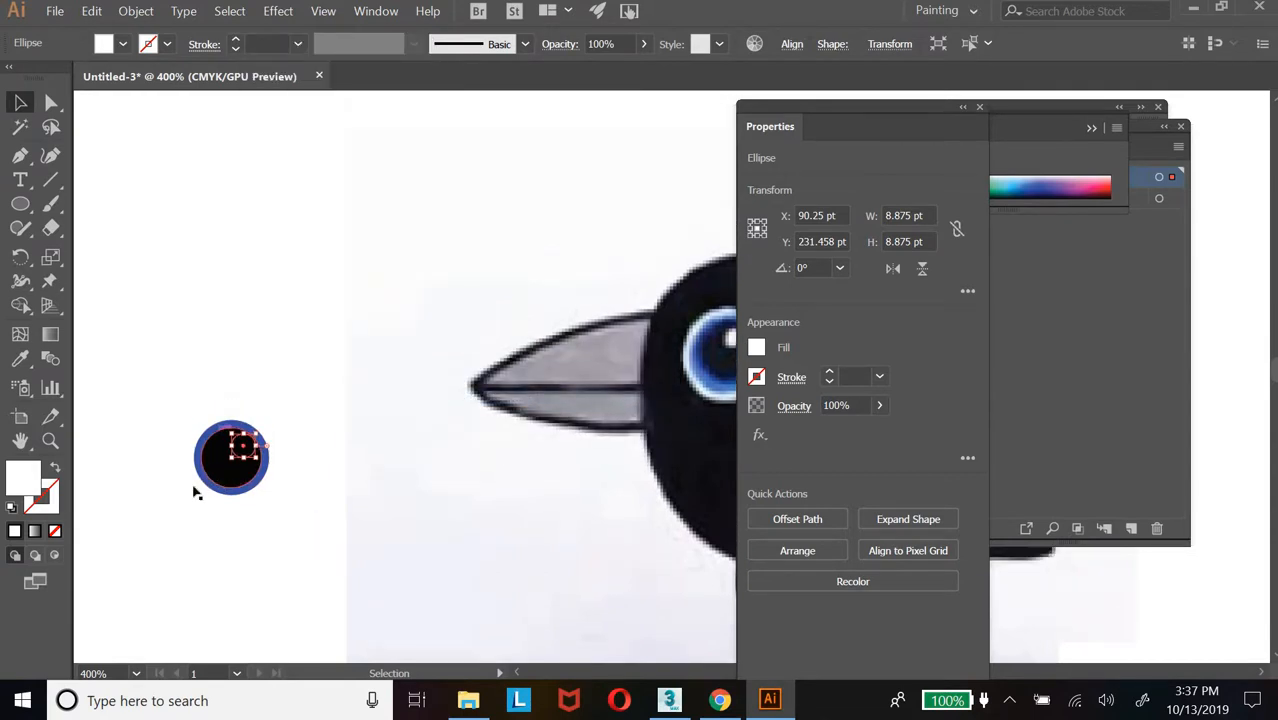
right_click(242, 446)
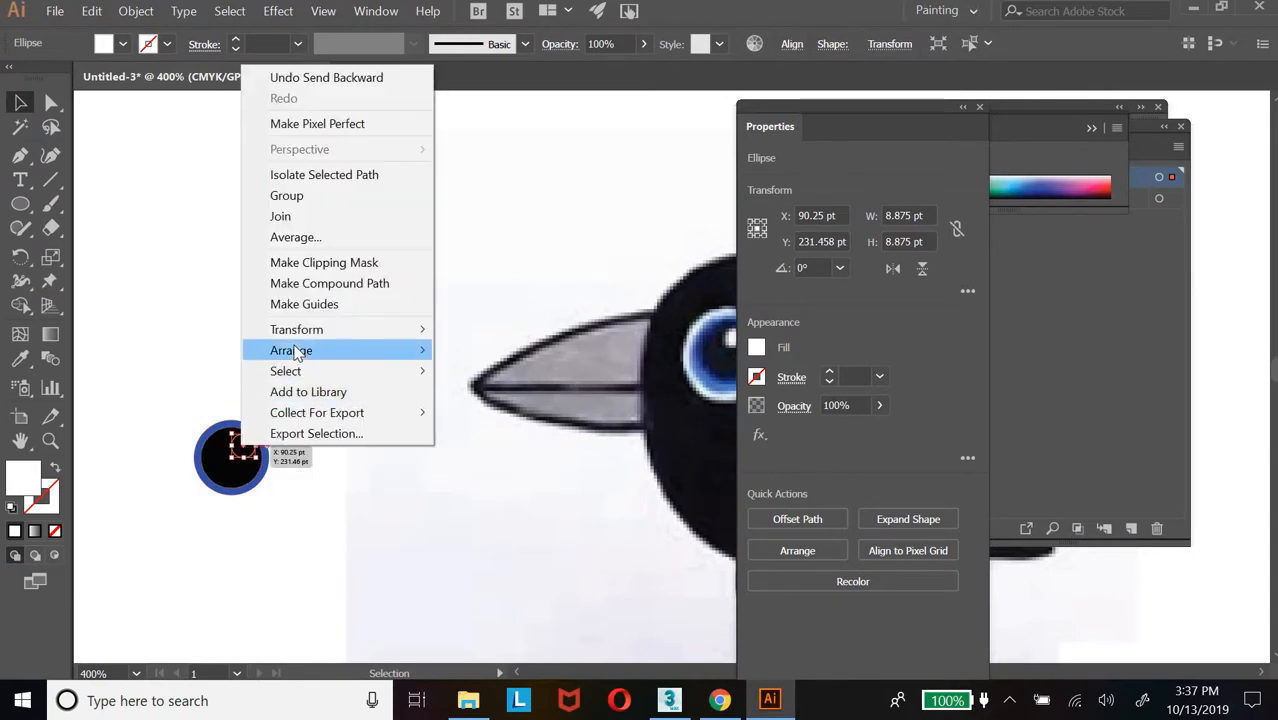
mouse_move(300, 350)
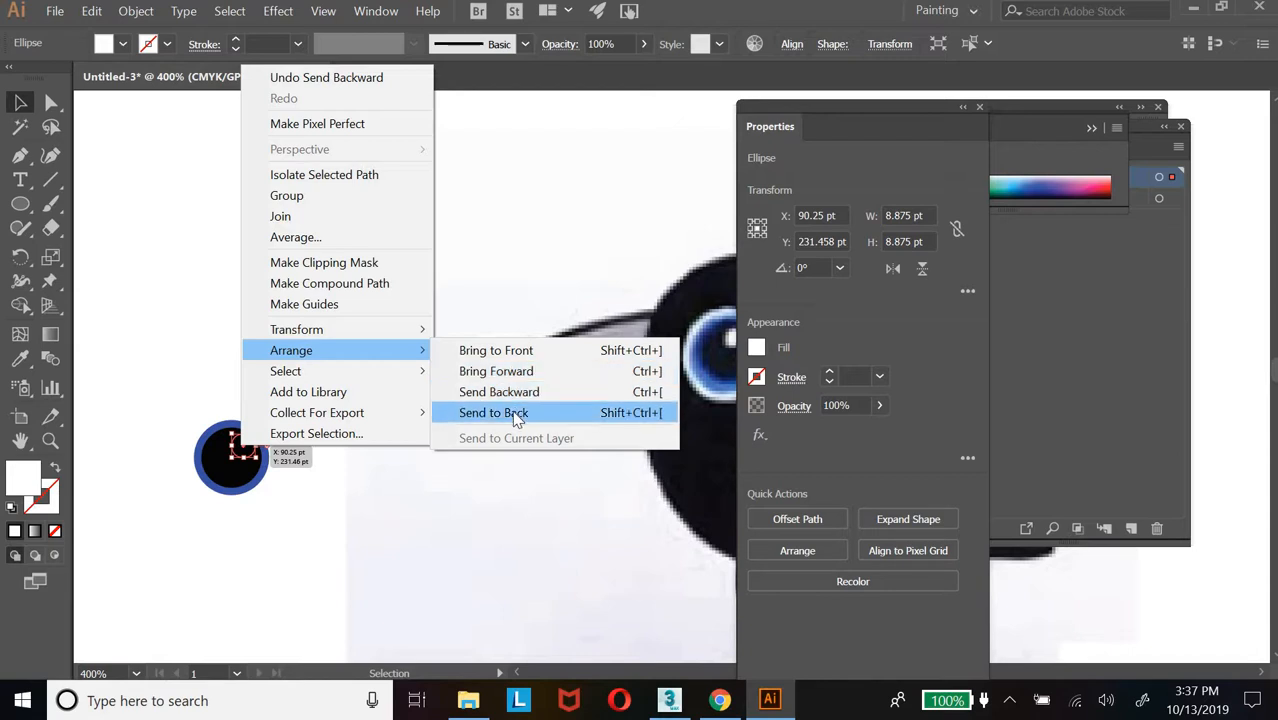
left_click(520, 350)
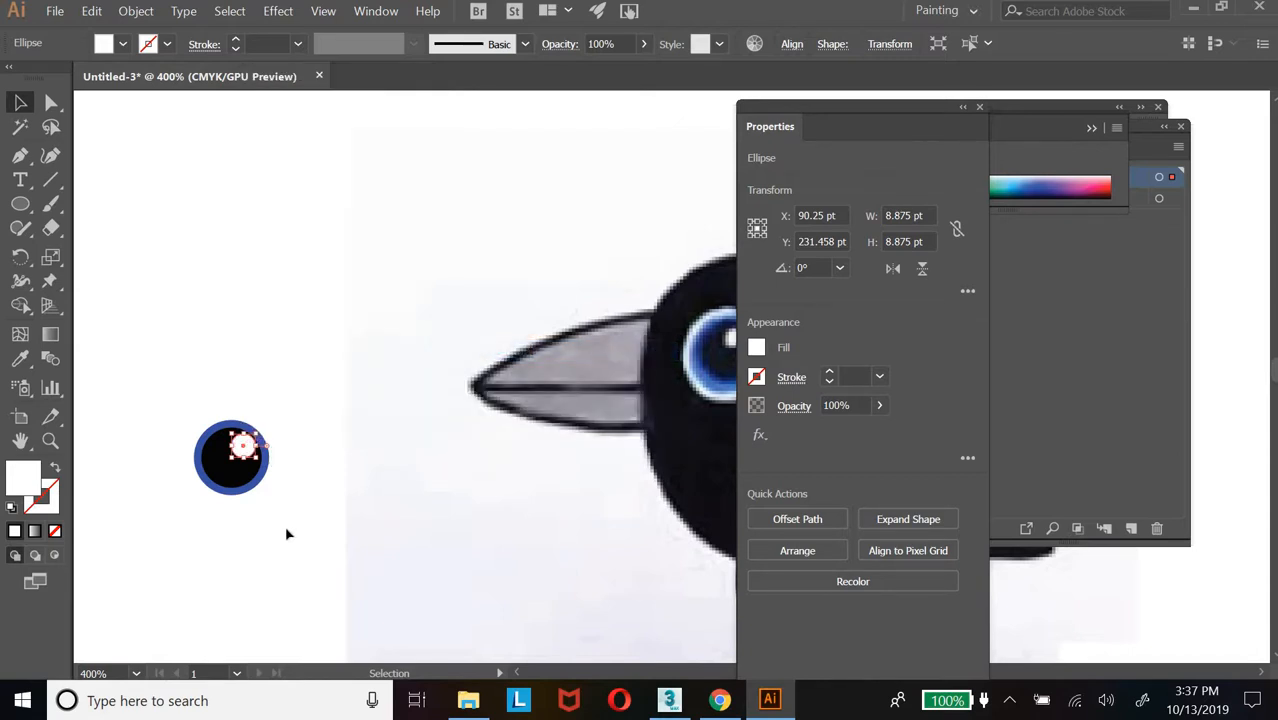
left_click(284, 533)
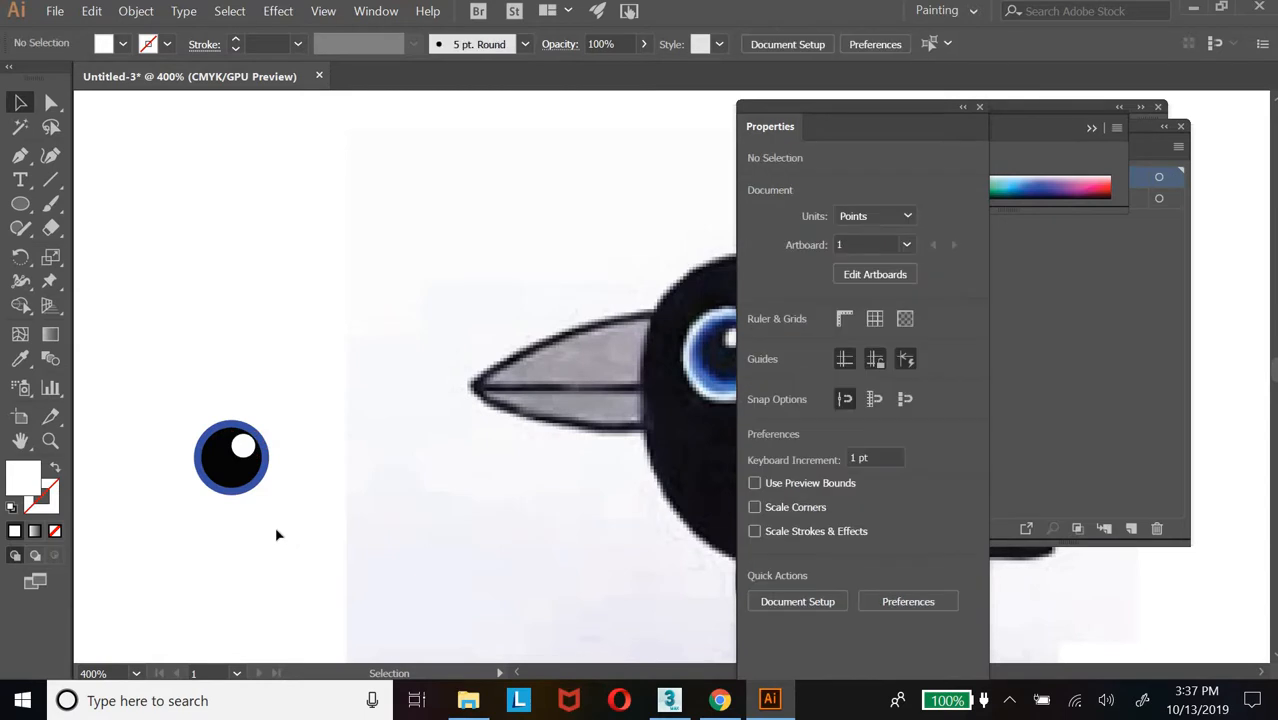
Nudge the white highlight circle 1 pt down and 1 pt toward the pupil's left side
left_click(243, 450)
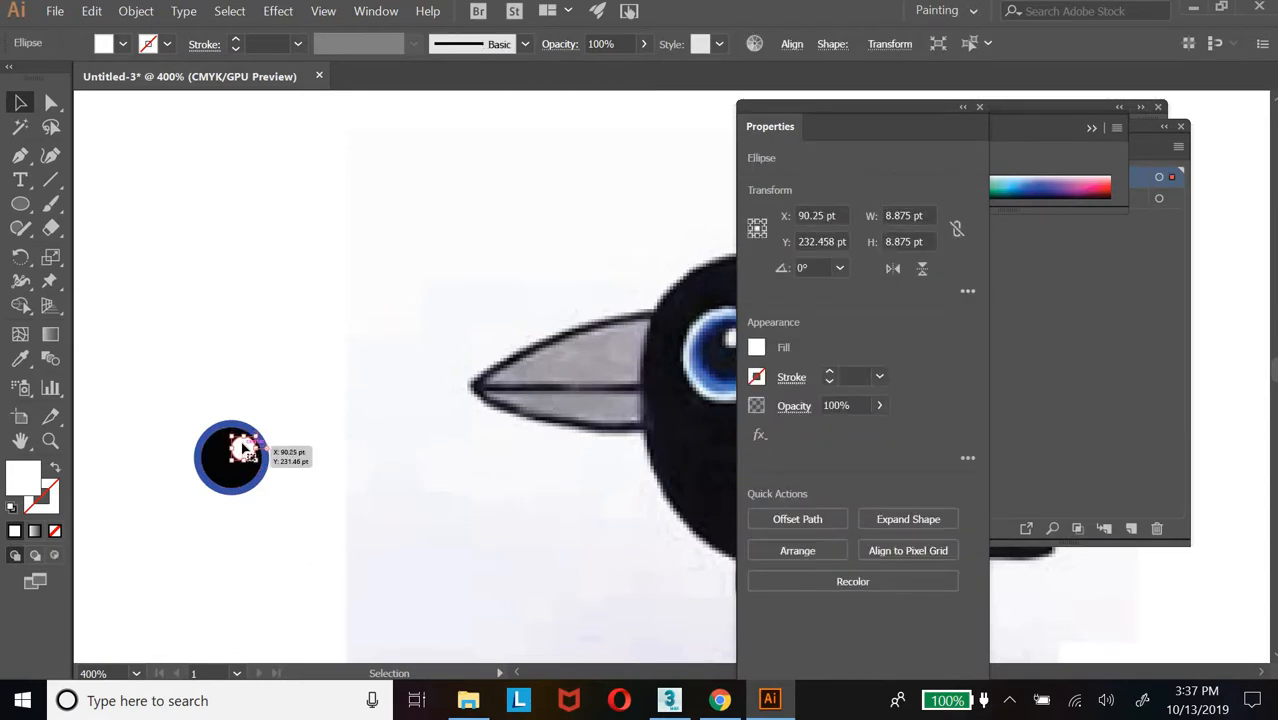
key("Left")
key("Down")
left_click(287, 402)
Select all the circles of the eye and group them
mouse_move(211, 547)
left_mouse_down()
mouse_move(128, 562)
mouse_move(215, 544)
left_mouse_up()
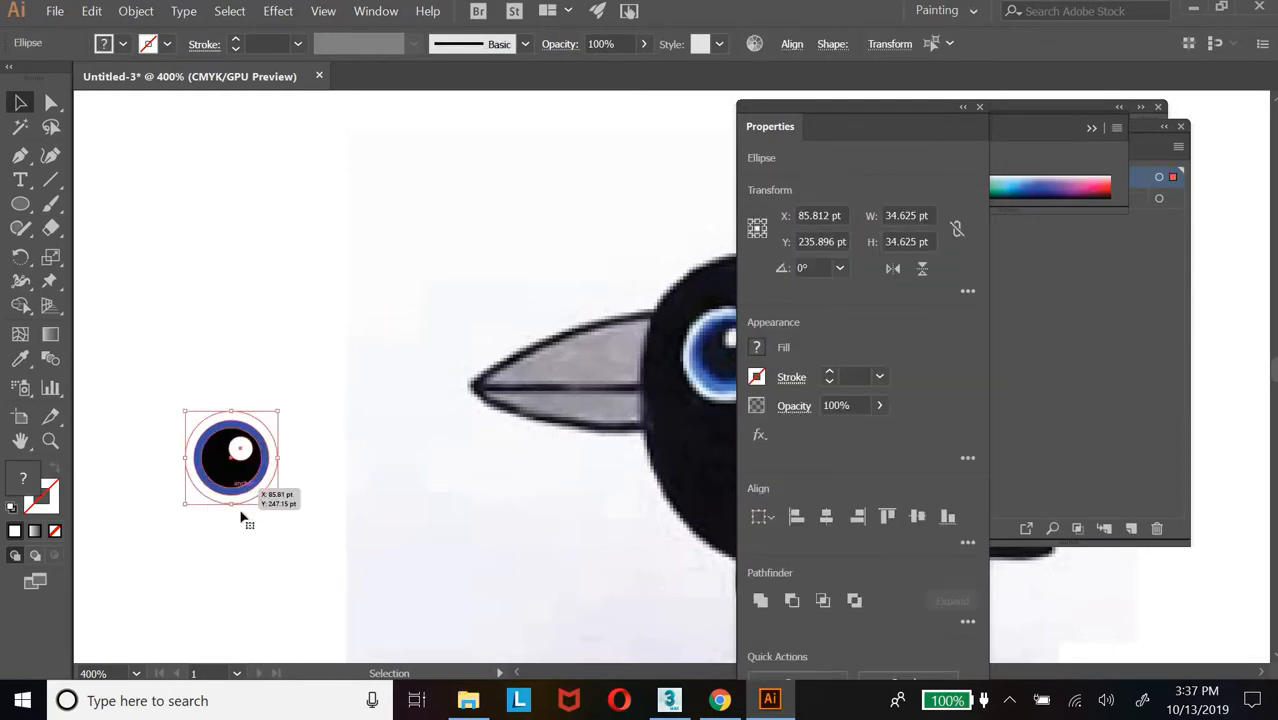
left_click_drag(286, 348, 162, 593)
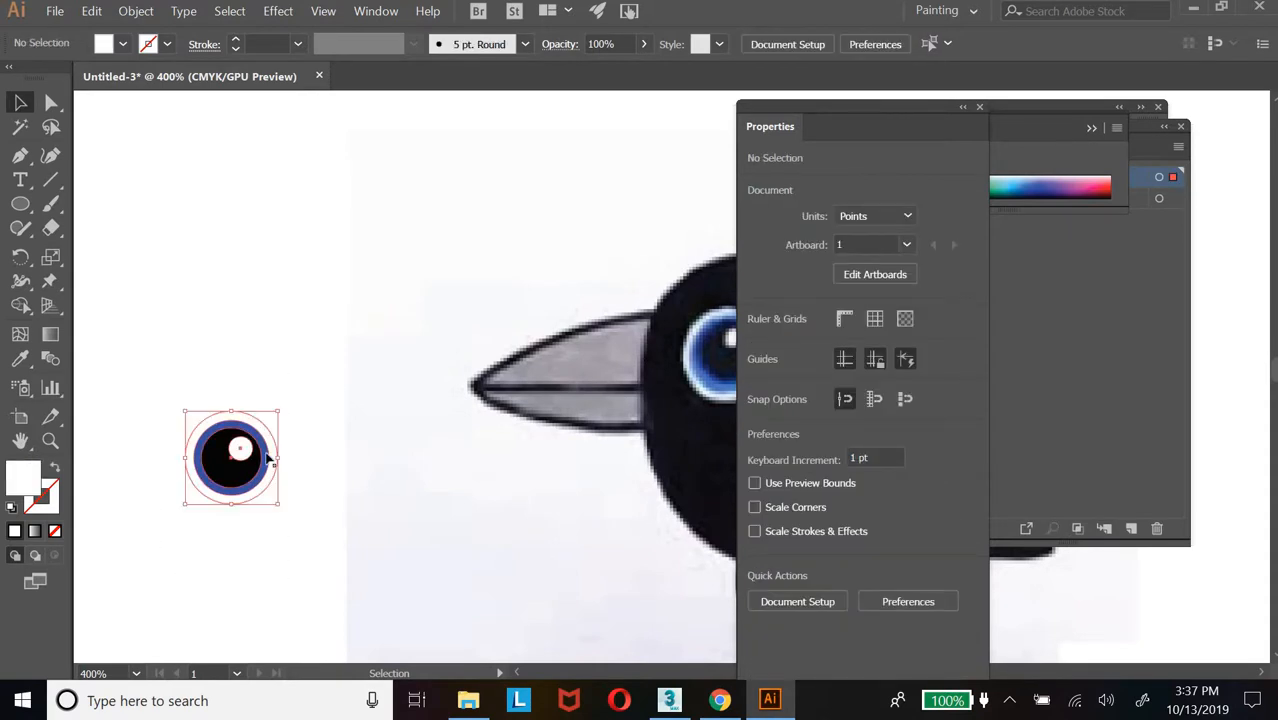
left_click(135, 11)
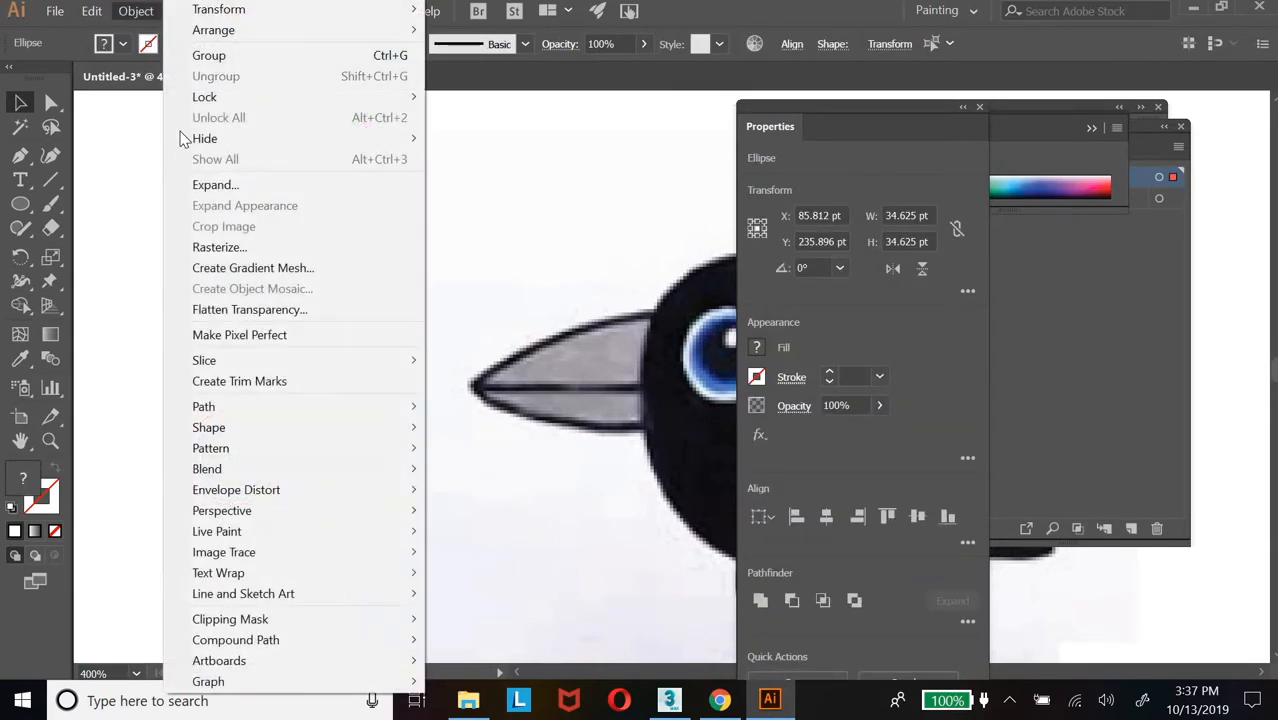
left_click(209, 55)
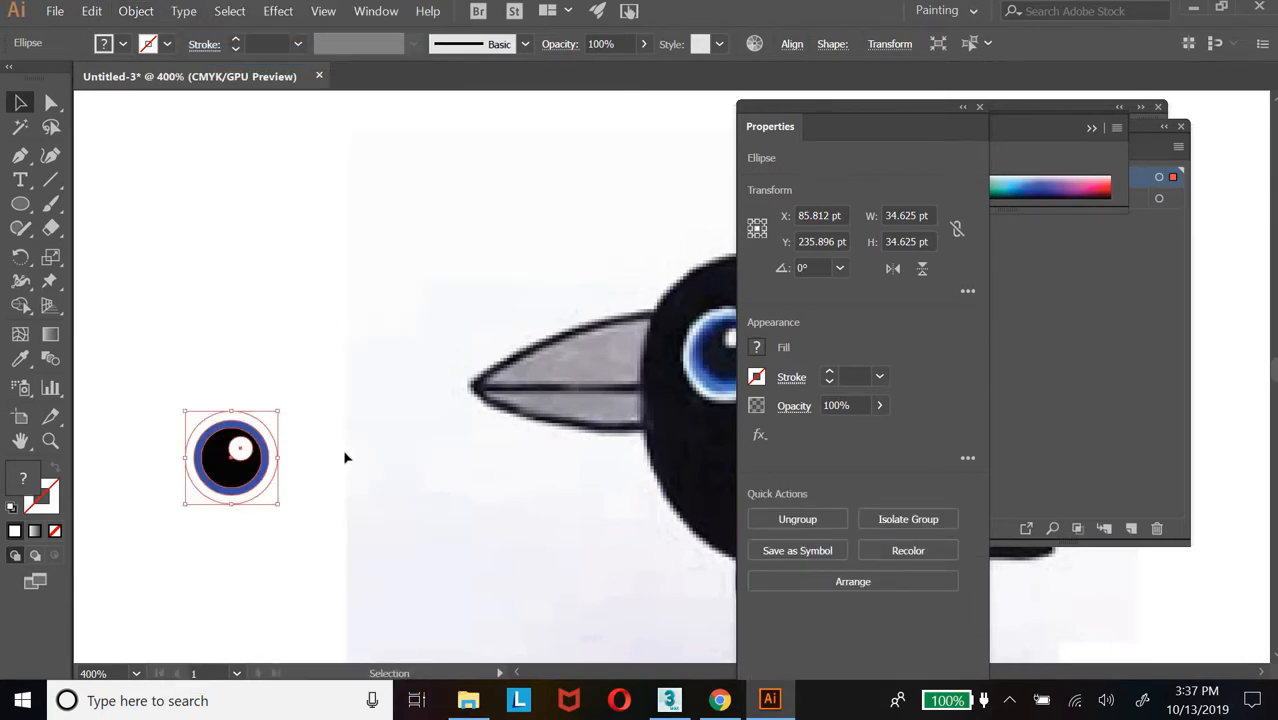
left_click(351, 448)
Move the grouped eye higher in the blank area beside the crow, and shift the Properties panel off the reference crow's eye
left_click_drag(251, 485, 242, 397)
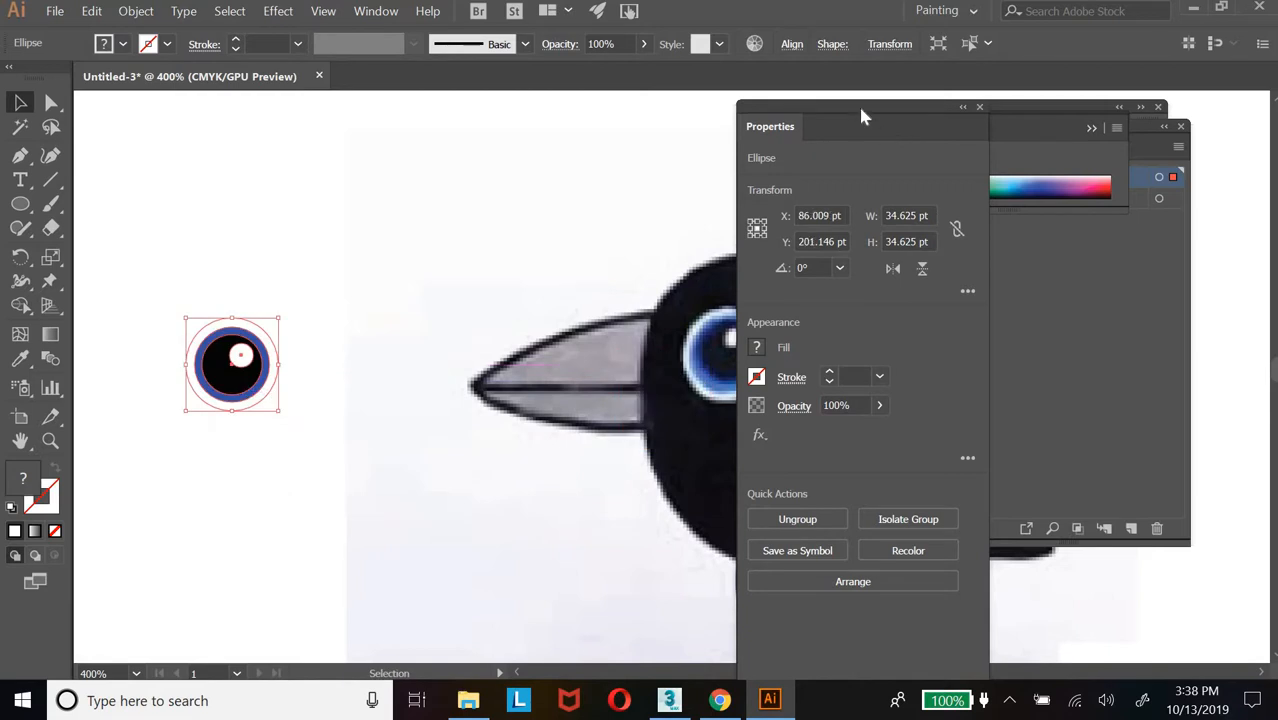
left_click_drag(862, 117, 974, 97)
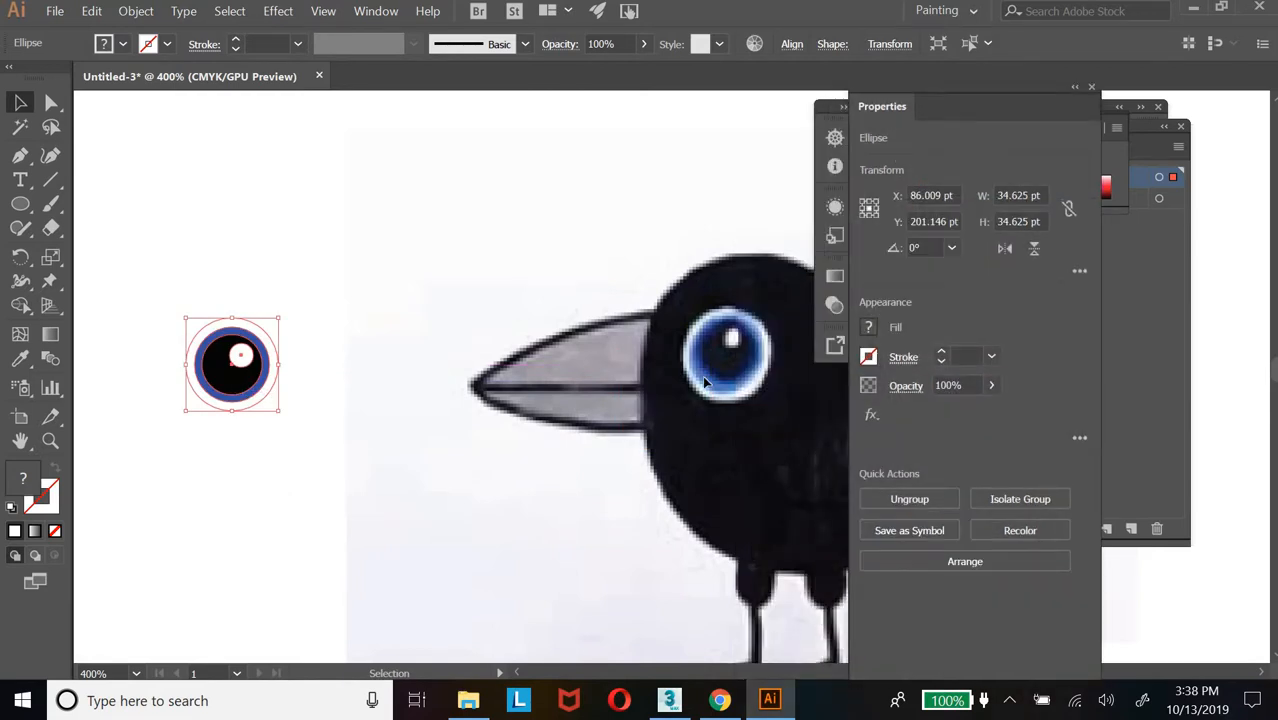
left_click_drag(234, 376, 242, 307)
left_click(645, 328)
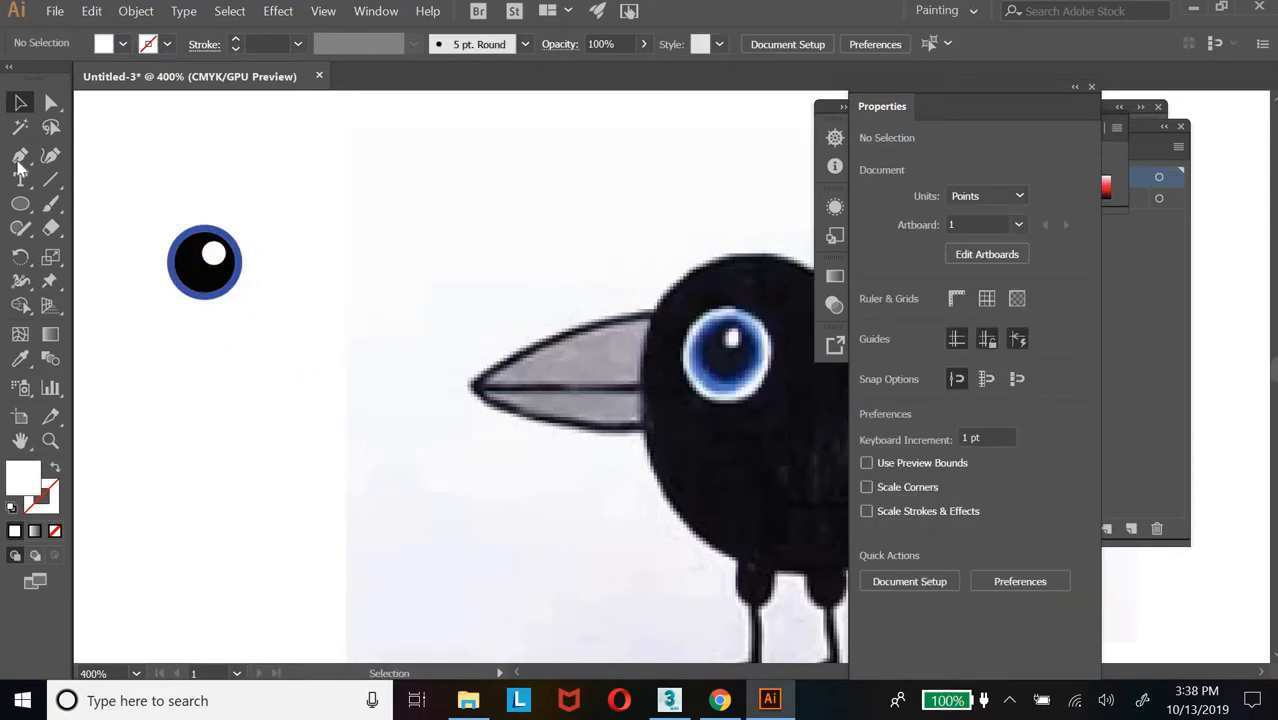
Shift the Properties panel aside to uncover the reference crow's body, and activate the Pen tool
key("p")
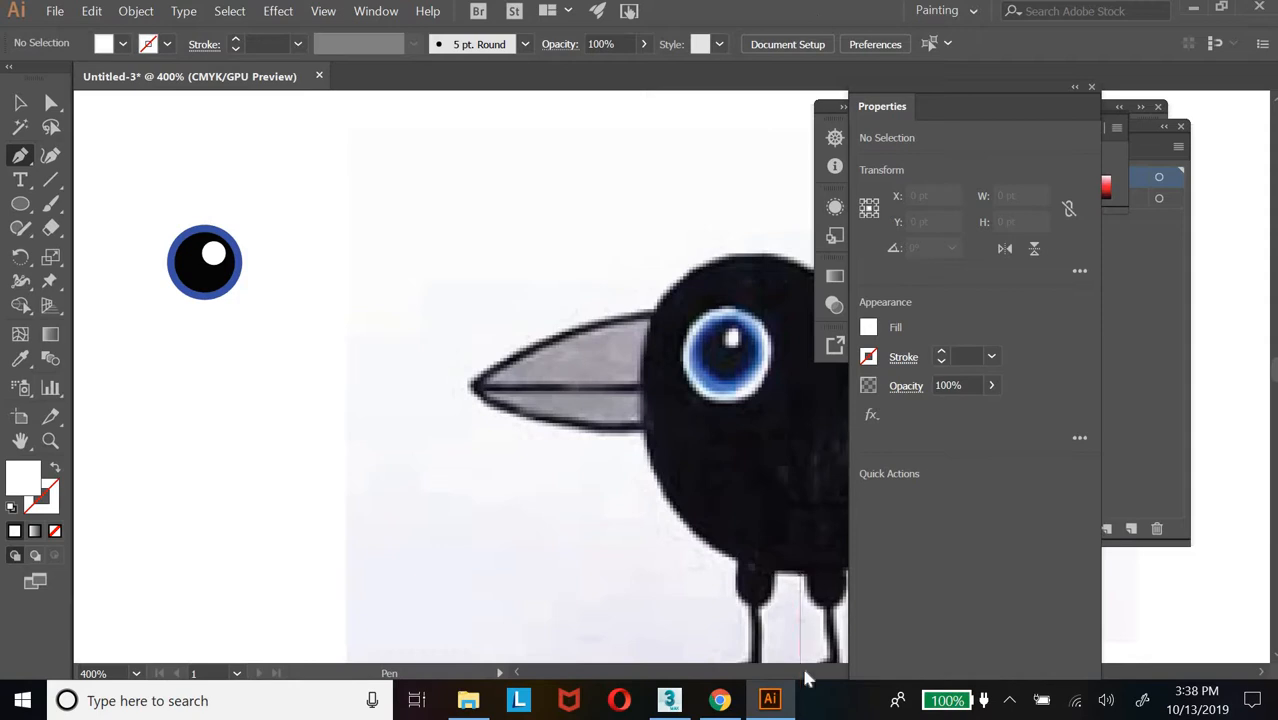
left_click_drag(959, 108, 1048, 104)
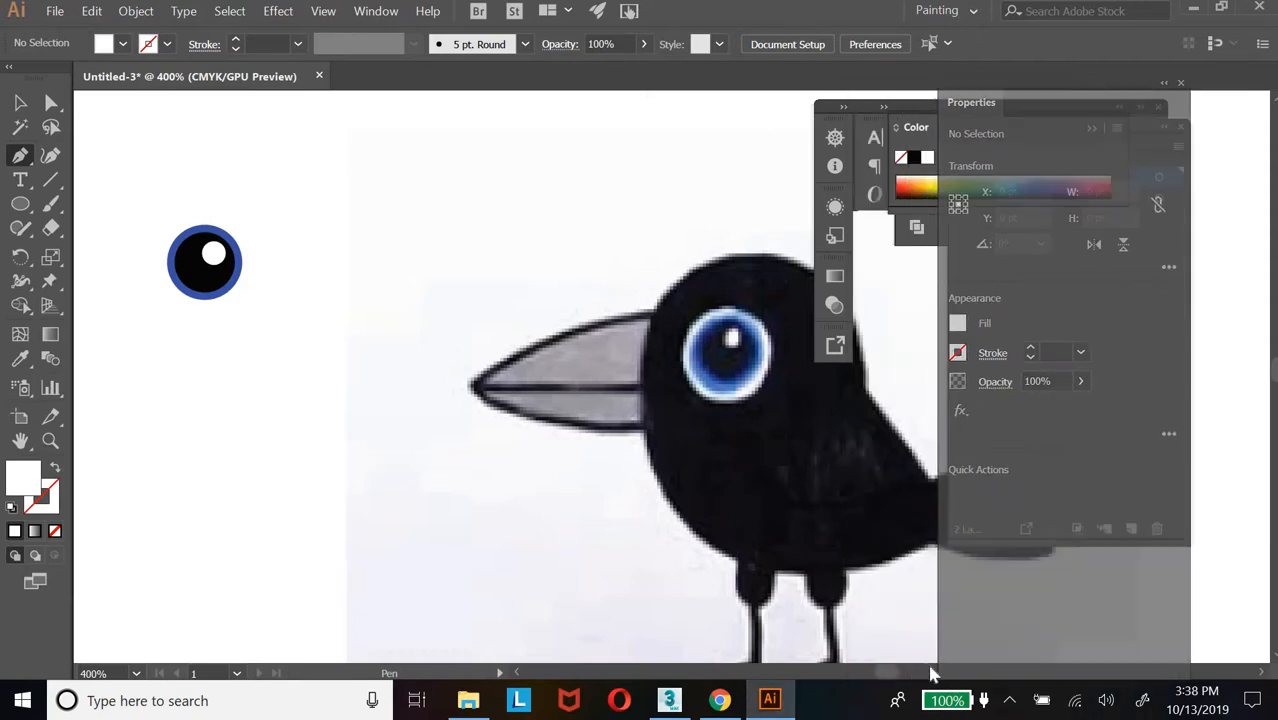
scroll(900, 676, "right", 5)
scroll(893, 678, "left", 5)
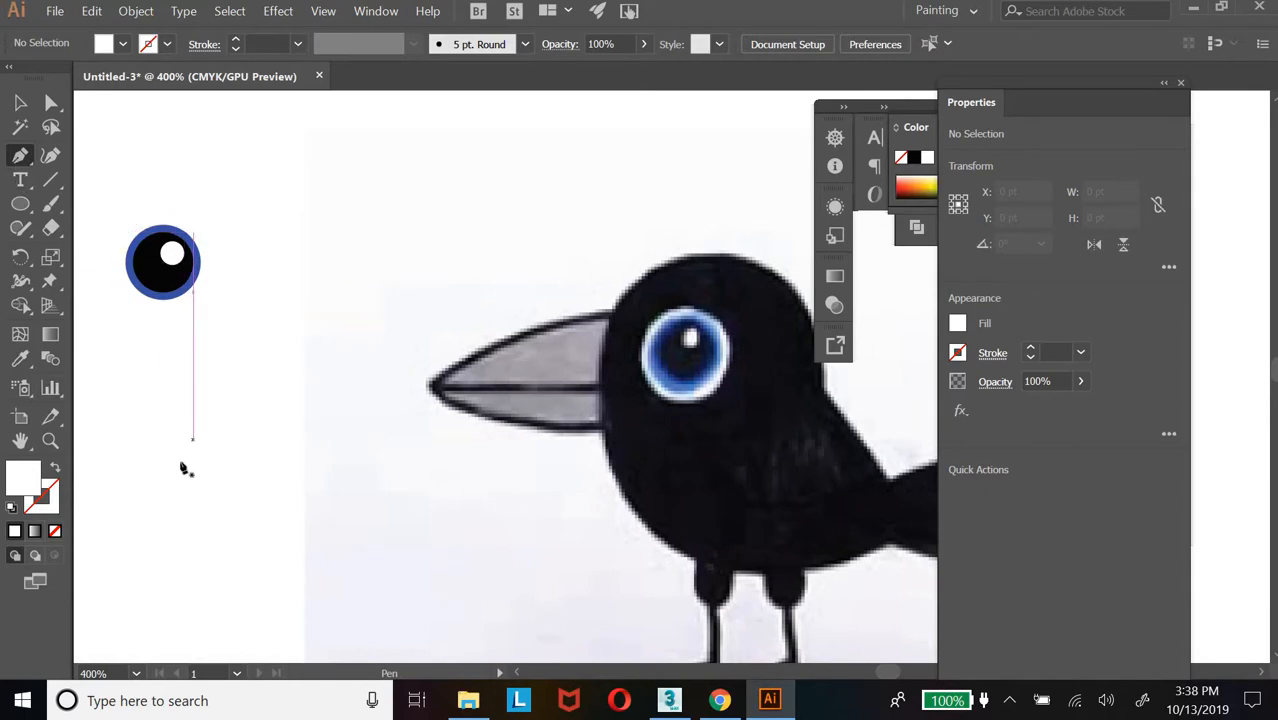
Draw an open four-point diamond path with the Pen tool in the blank area below the eye
left_click(132, 467)
left_click(209, 366)
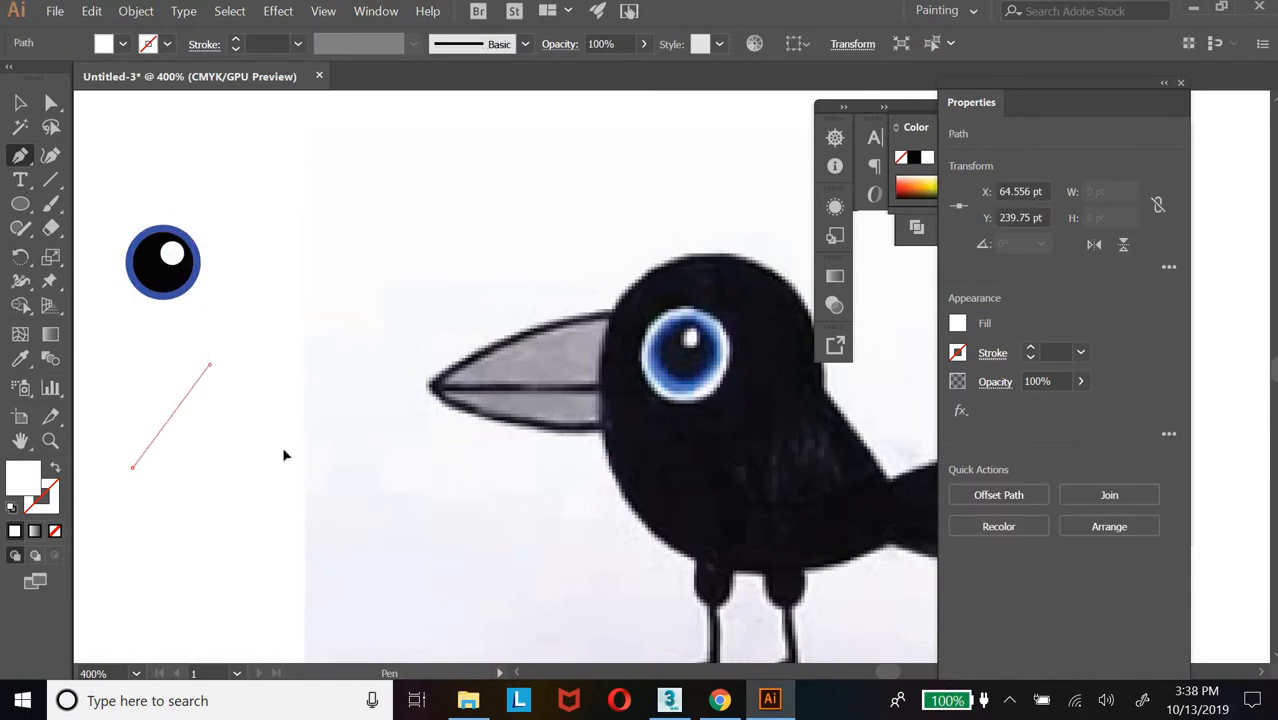
left_click(283, 451)
left_click(227, 549)
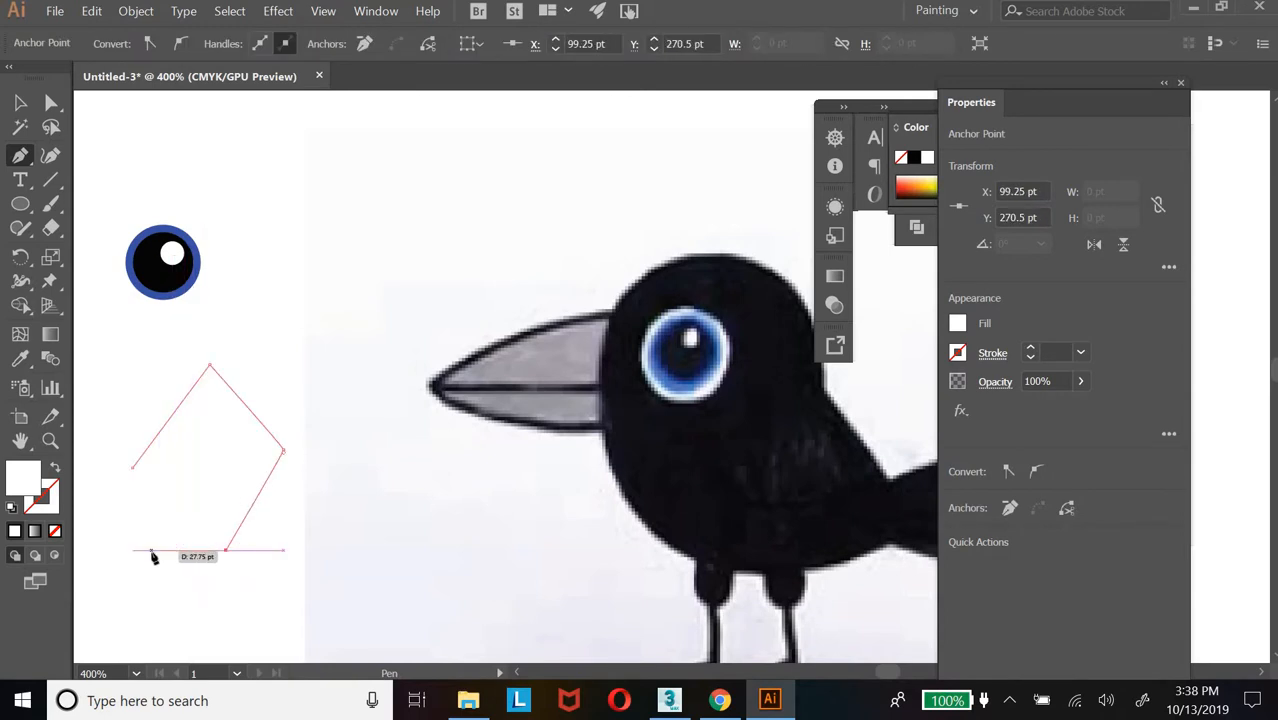
right_click(150, 560)
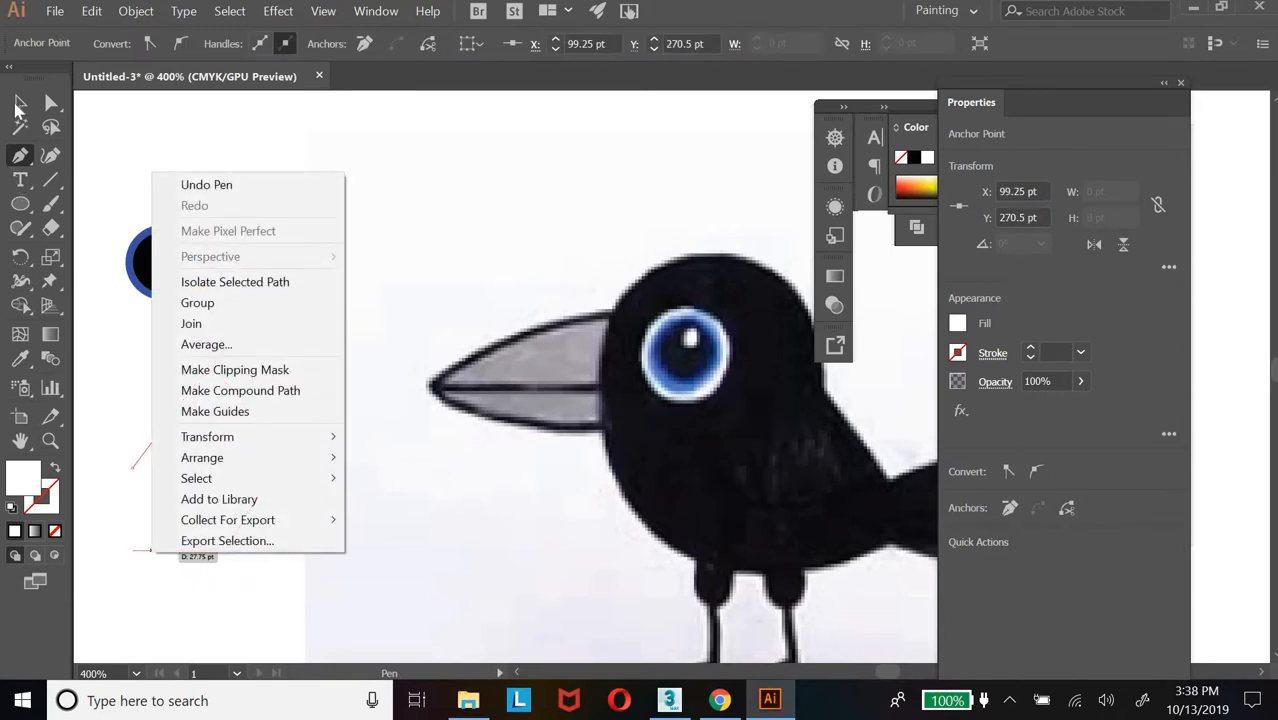
left_click(18, 104)
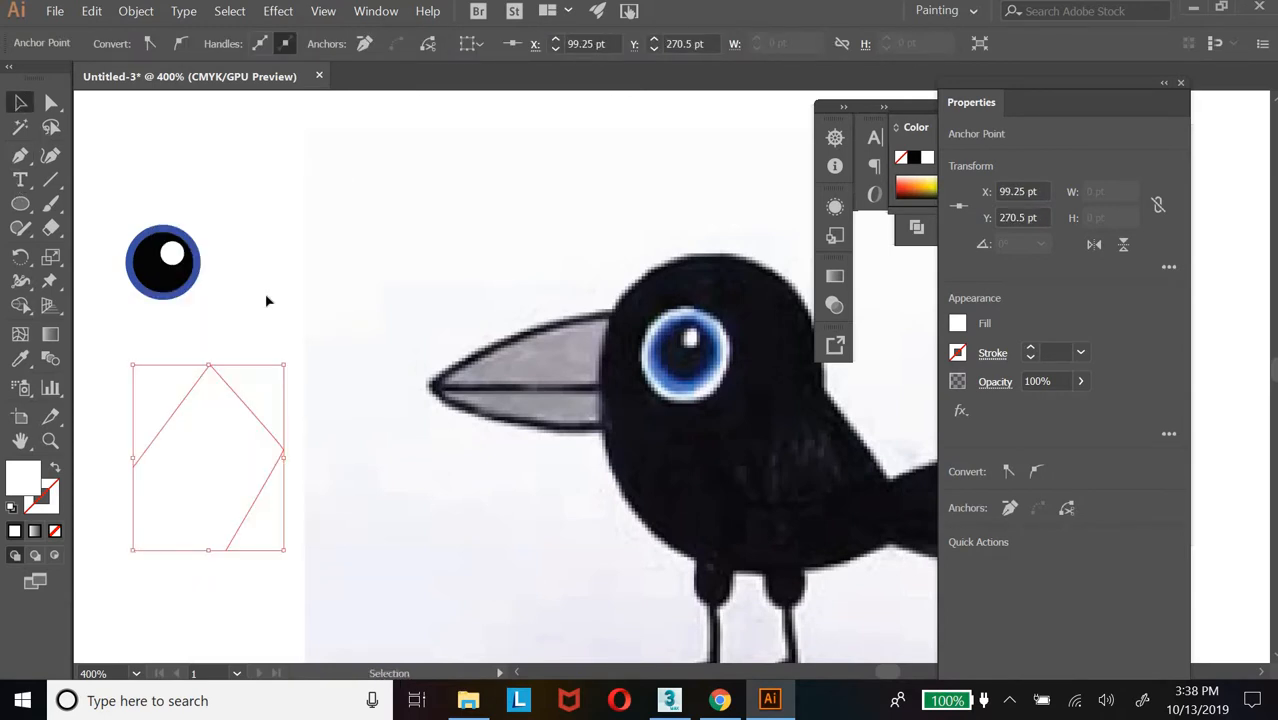
Fill the diamond path with the blue 2828EA and deselect it
double_click(22, 476)
type("2828EA")
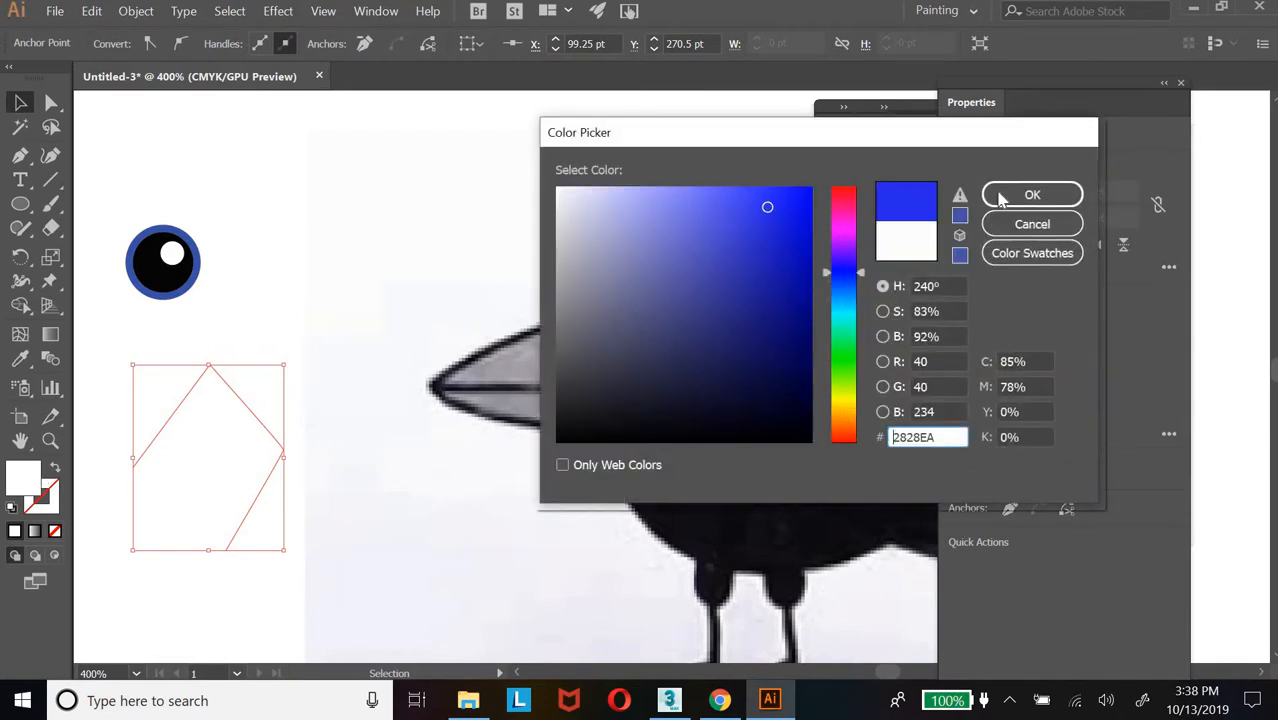
key("Return")
left_click(262, 517)
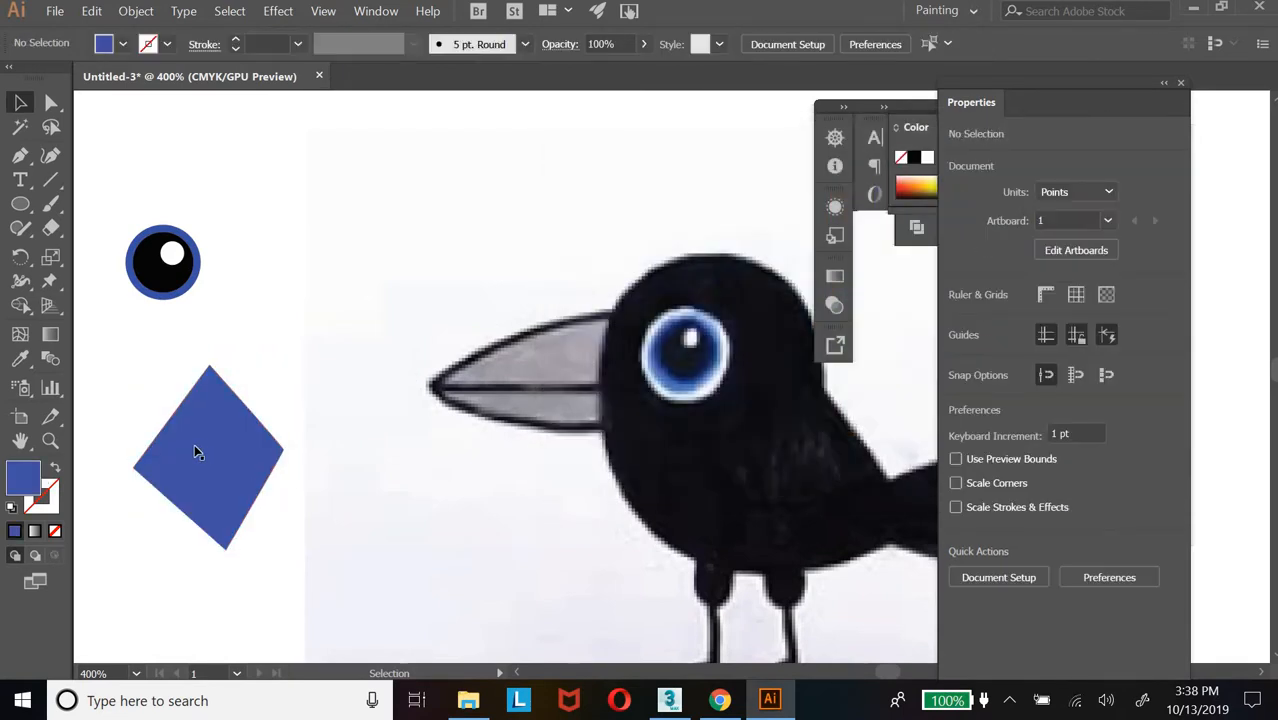
Give the blue diamond path a bright red stroke and deselect it
double_click(56, 511)
left_click(845, 187)
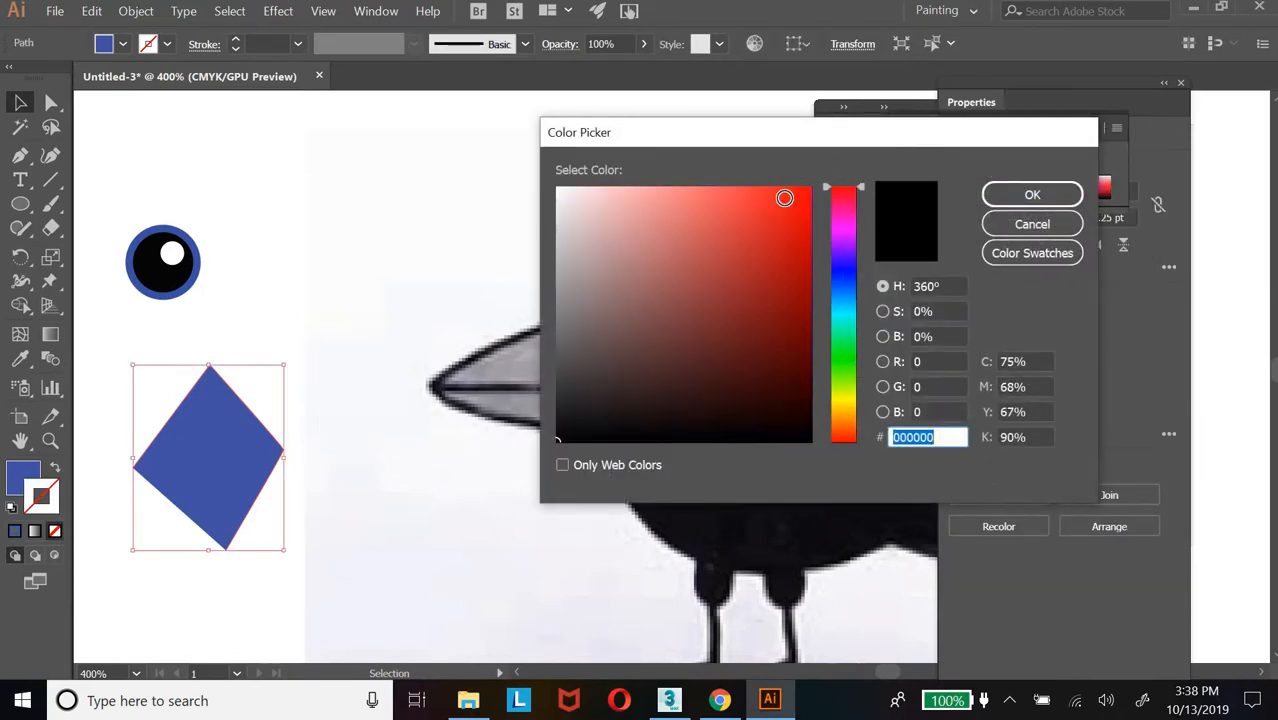
left_click_drag(785, 197, 816, 156)
left_click(1038, 200)
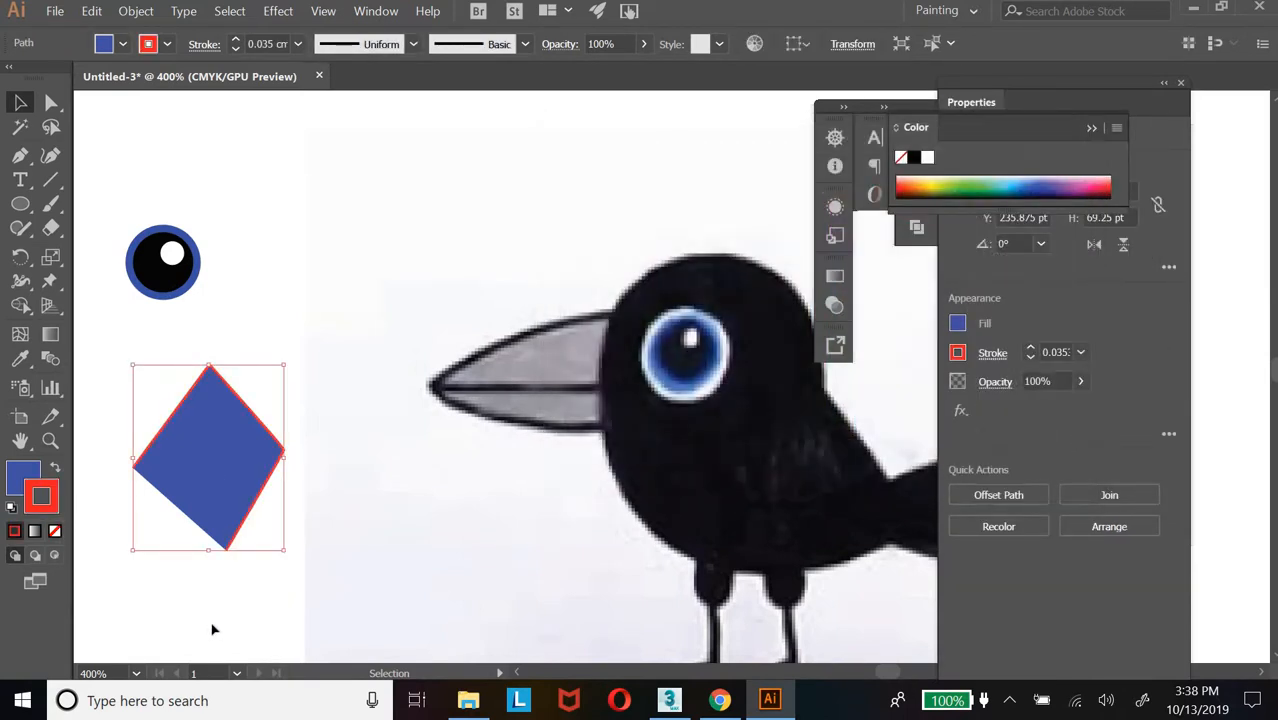
left_click(214, 628)
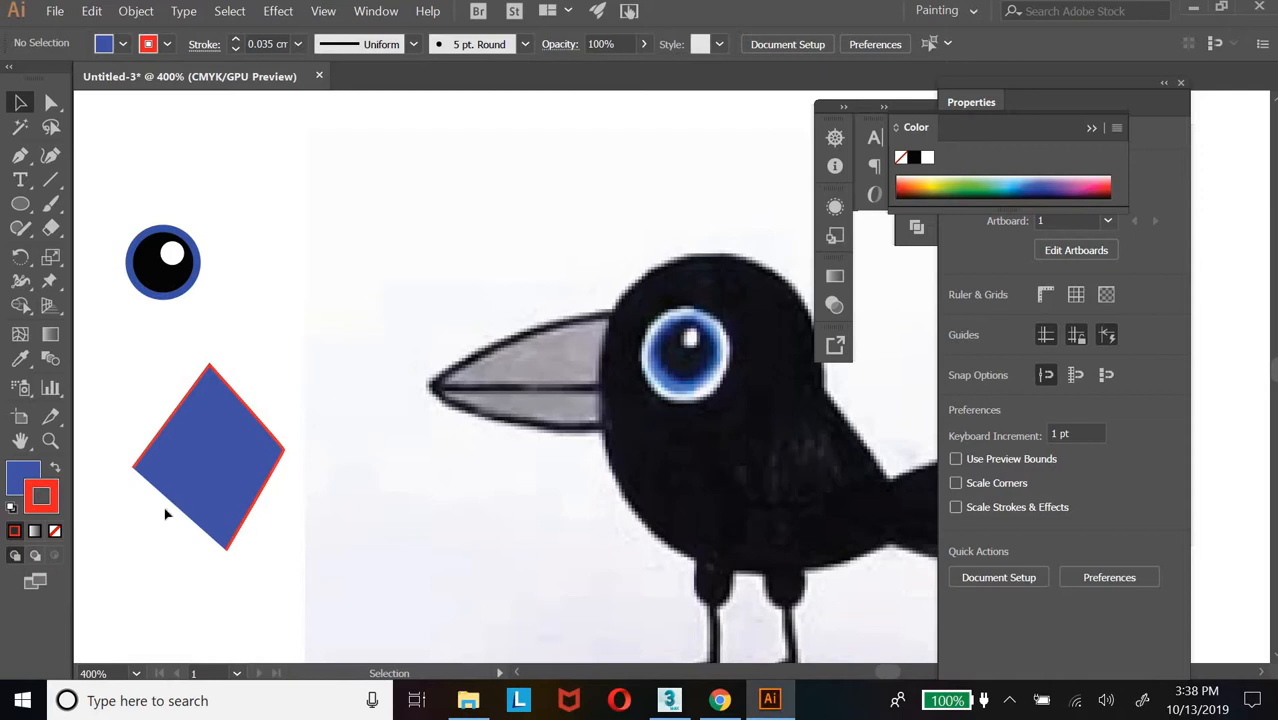
Set the diamond path's stroke weight to 0.4 cm
left_click(210, 460)
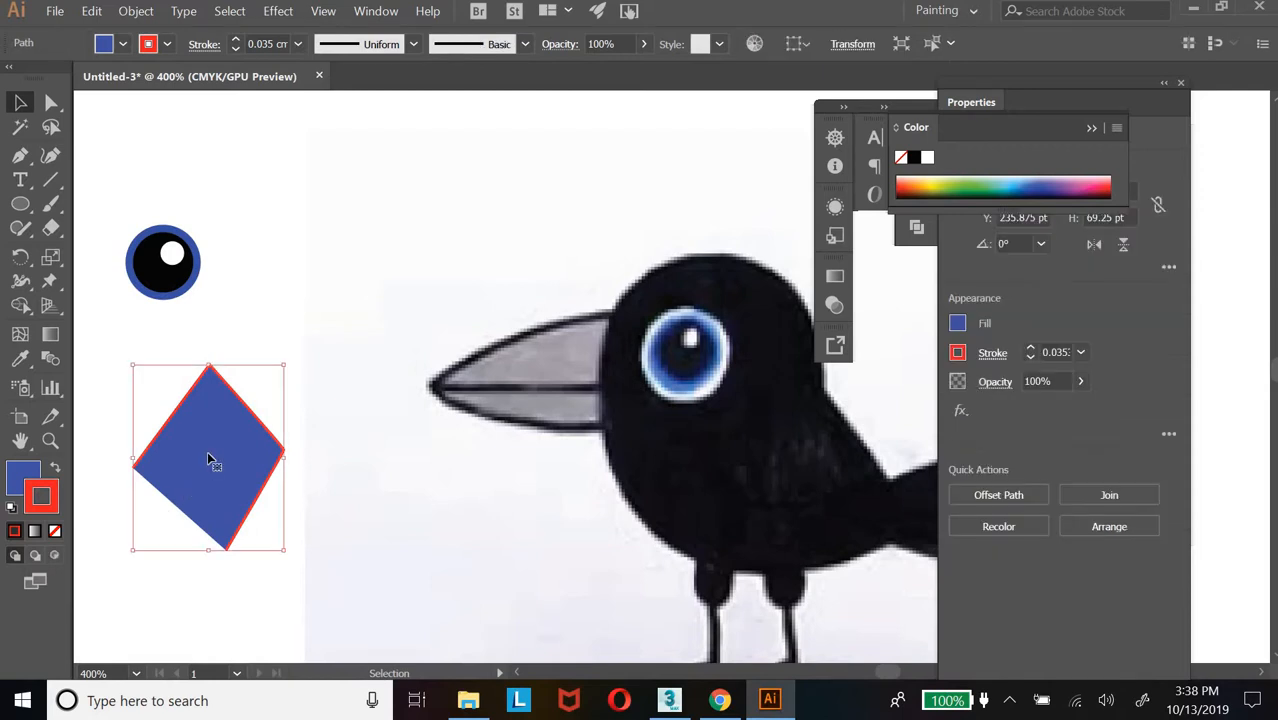
left_click(1081, 352)
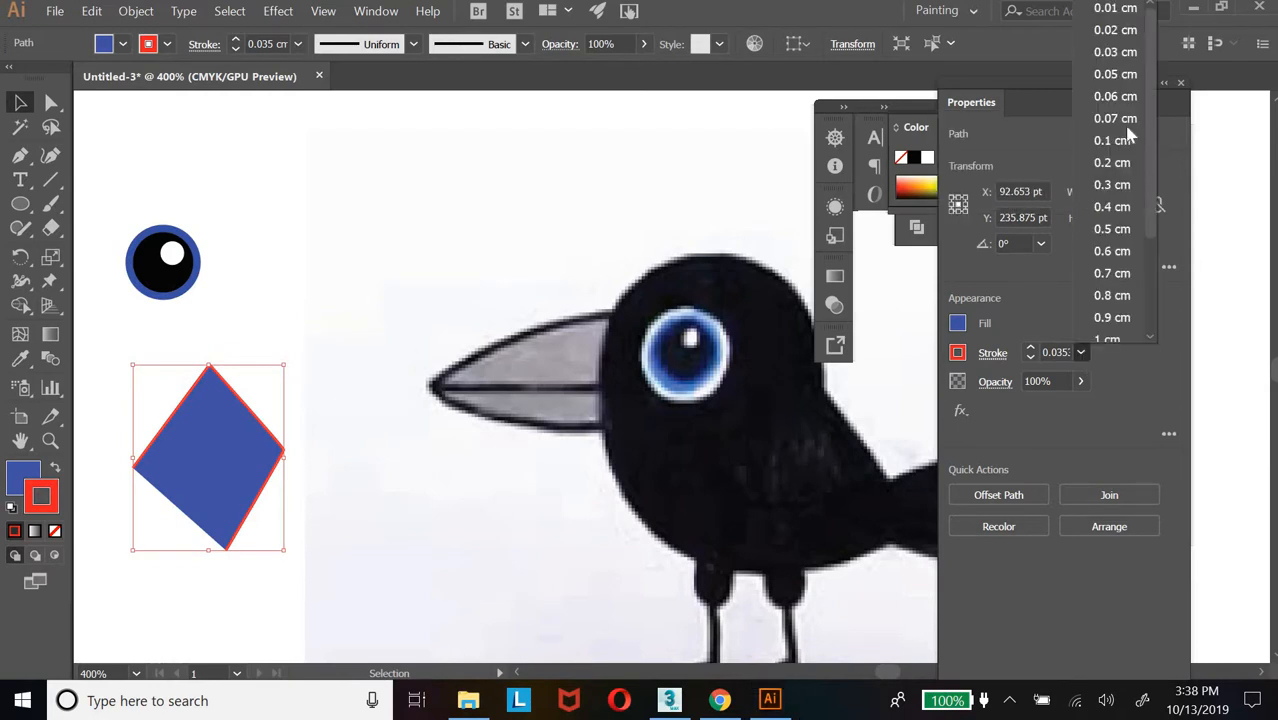
left_click(1121, 206)
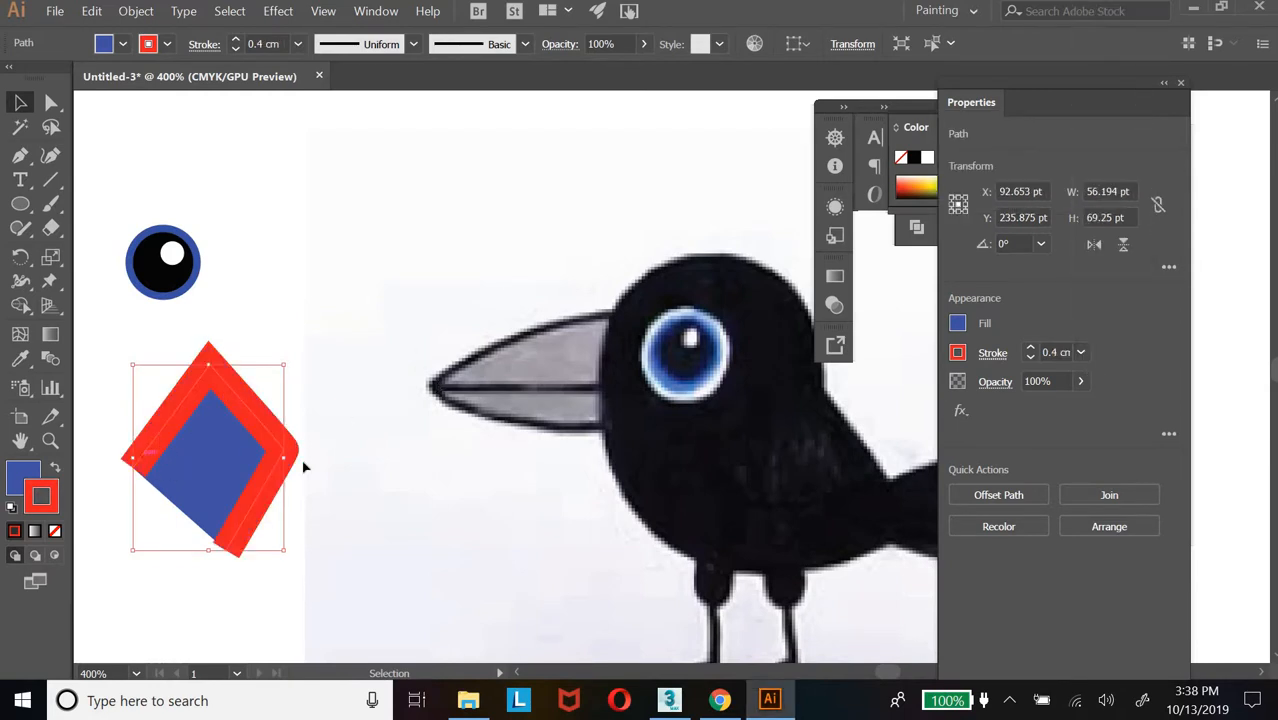
Delete the blue diamond with the thick red stroke
left_click(133, 594)
left_click(204, 464)
key("Delete")
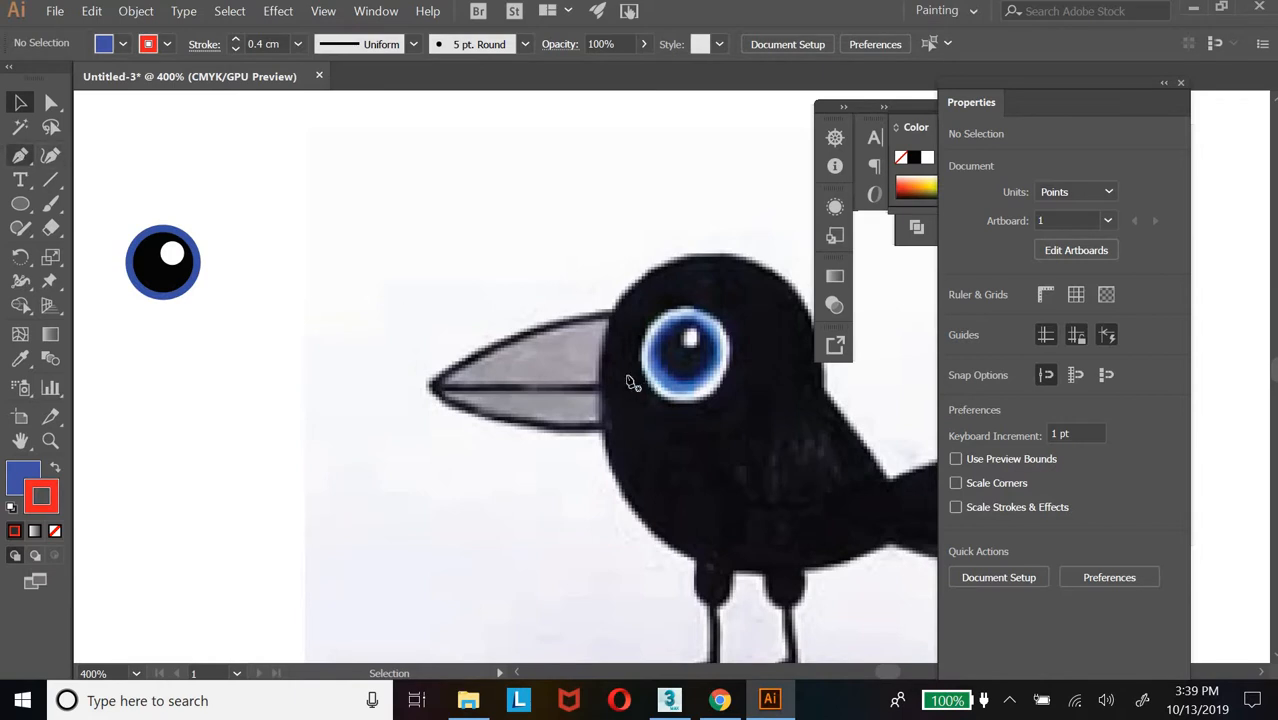
left_click(20, 156)
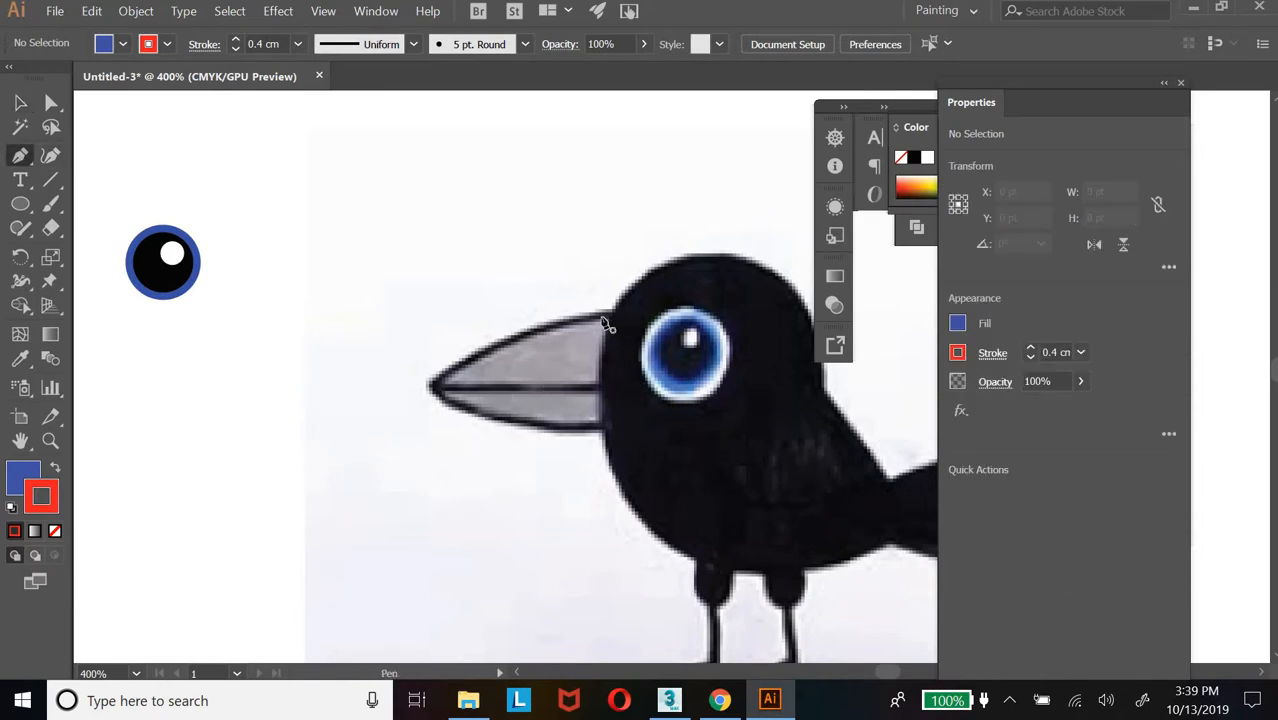
left_click(132, 430)
left_click(133, 232, "shift")
key("Delete")
Trace the reference beak with the Pen tool as an open path from its upper base around a curved tip to its lower base
left_click(609, 321)
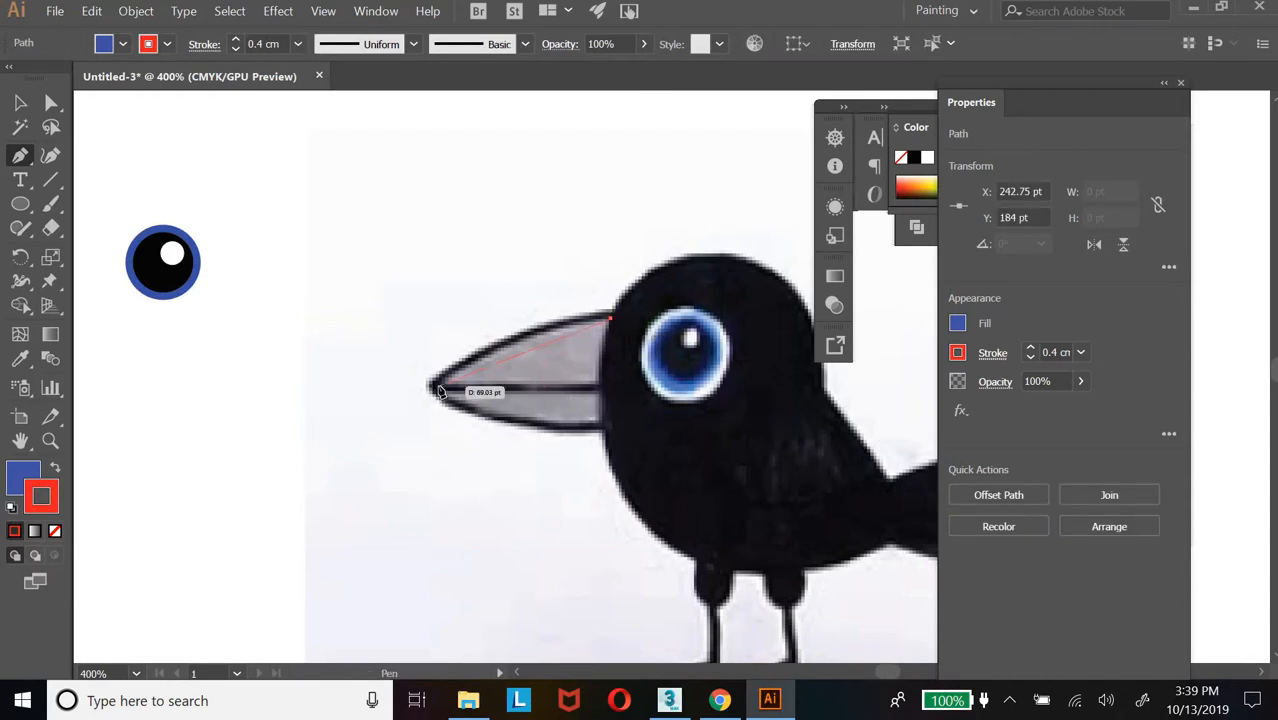
left_click(437, 386)
mouse_move(438, 419)
left_mouse_down()
mouse_move(435, 439)
mouse_move(425, 428)
mouse_move(441, 426)
left_mouse_up()
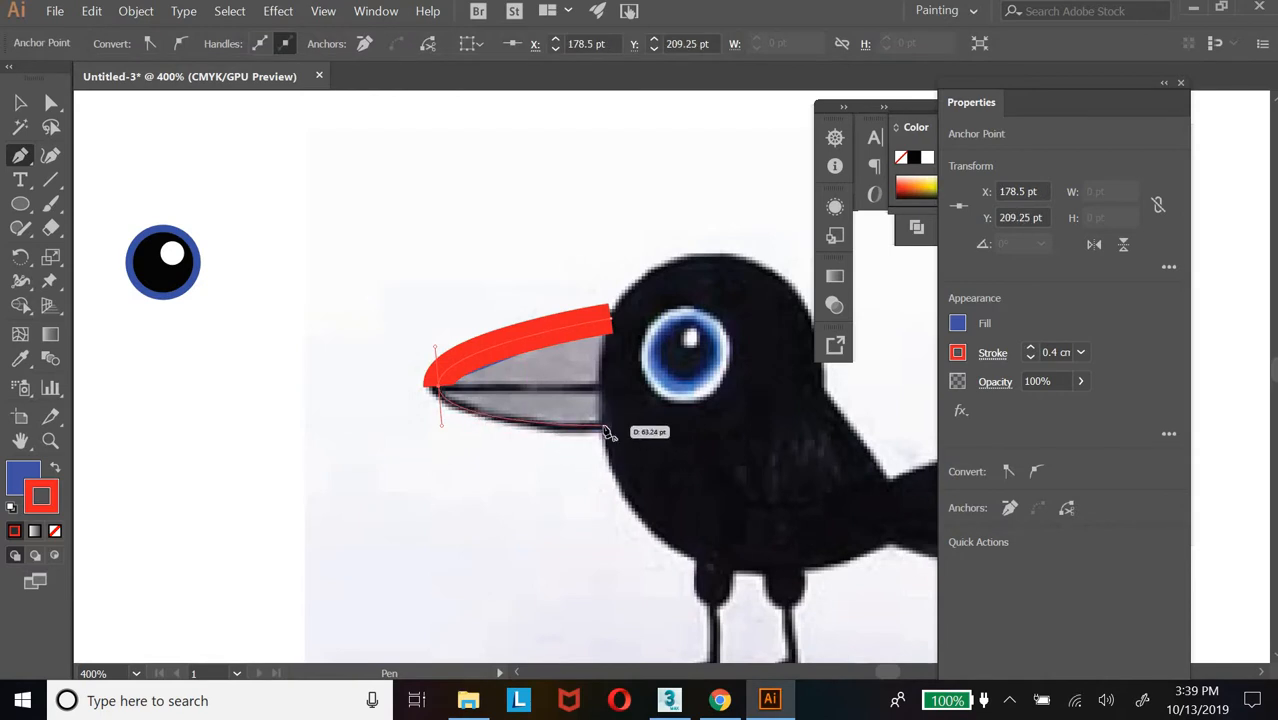
left_click(606, 431)
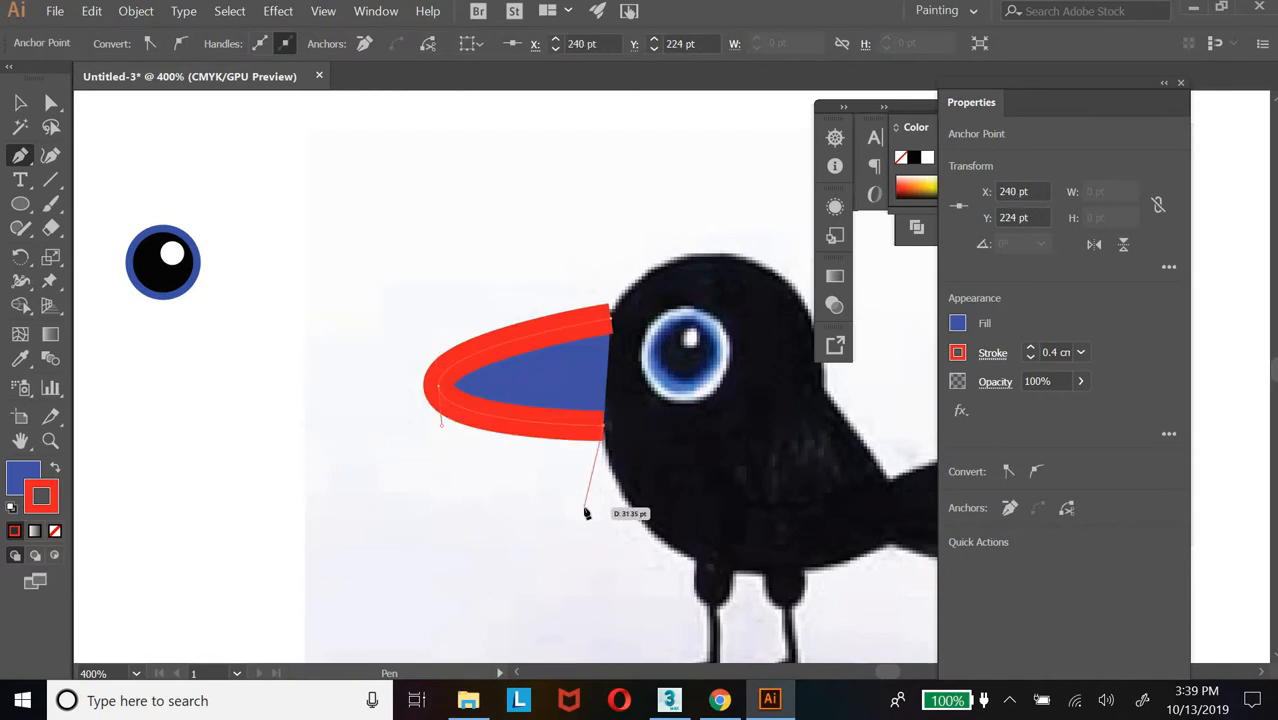
right_click(581, 511)
right_click(406, 490)
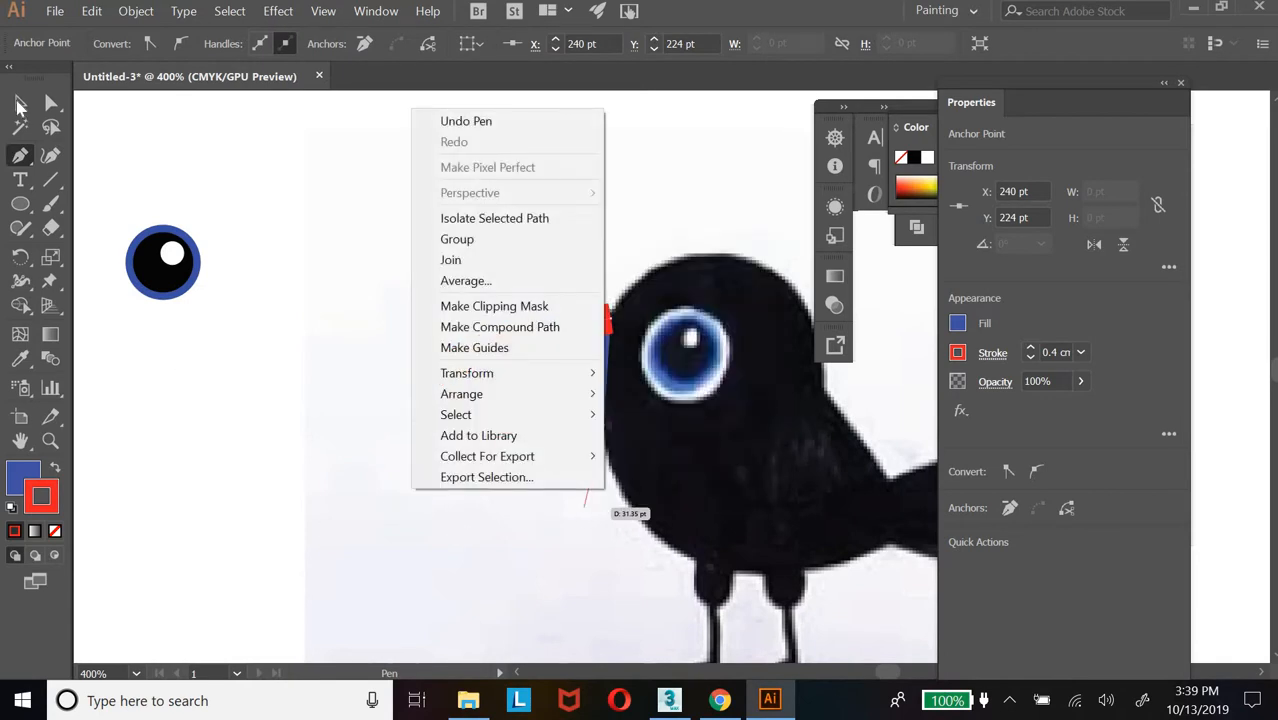
key("Escape")
key("v")
Set the beak path's stroke weight to 0.05 cm and its stroke color to black (000000)
left_click(1081, 353)
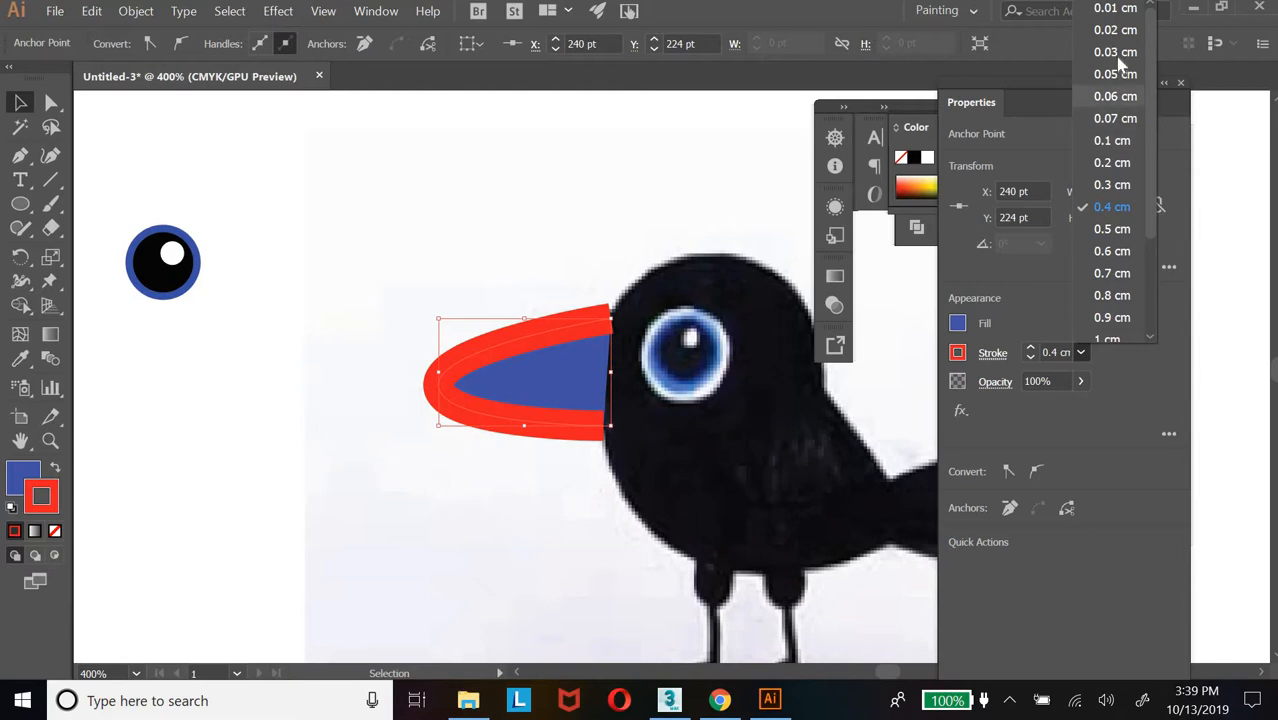
left_click(1118, 75)
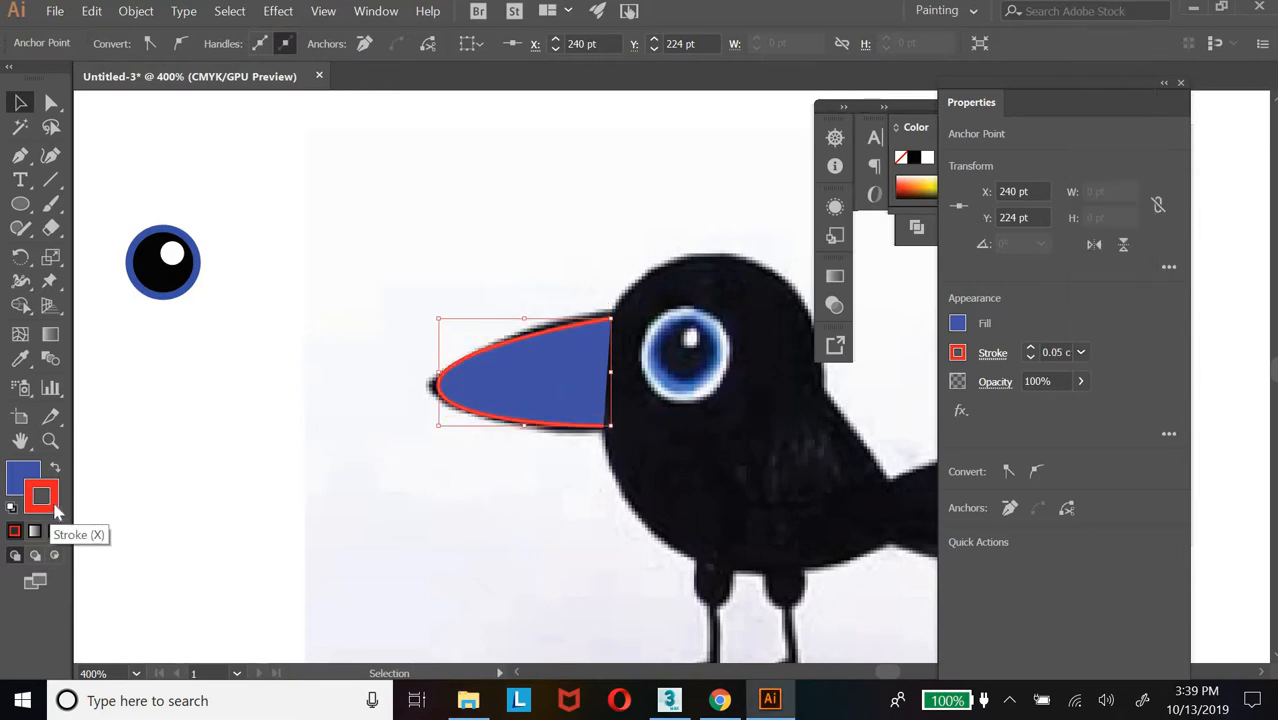
double_click(55, 509)
left_click(557, 441)
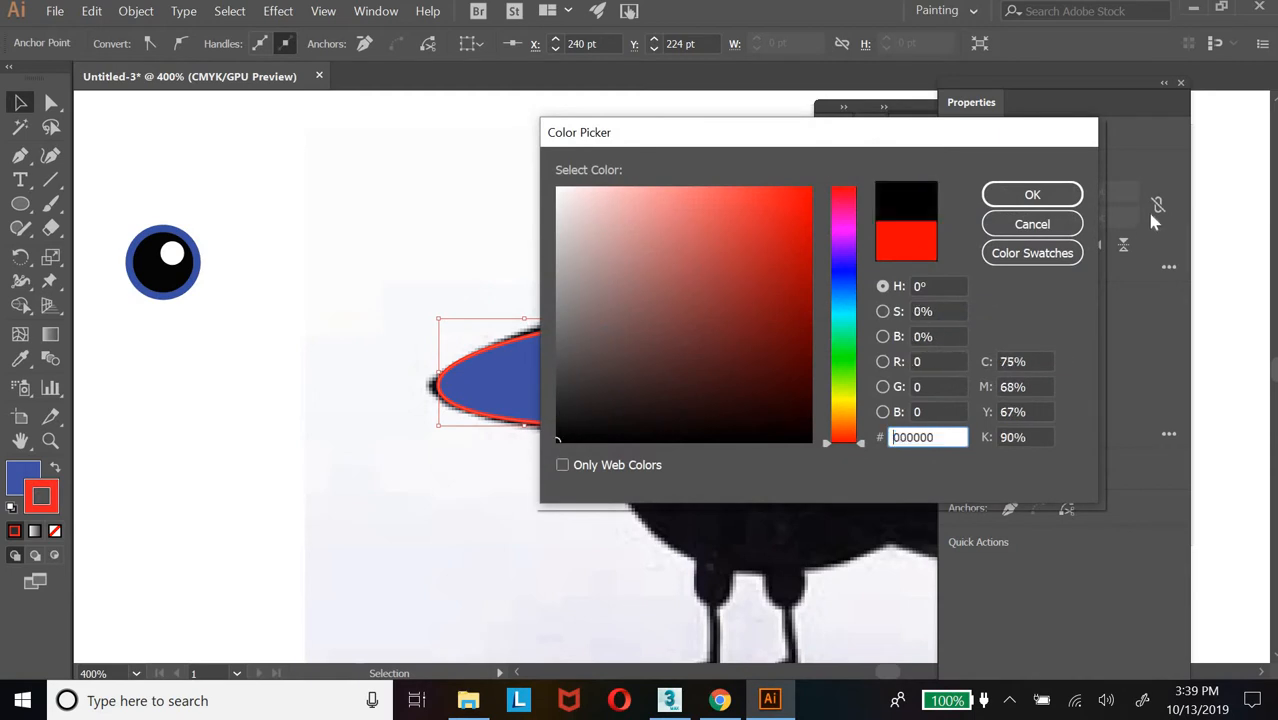
left_click(1050, 200)
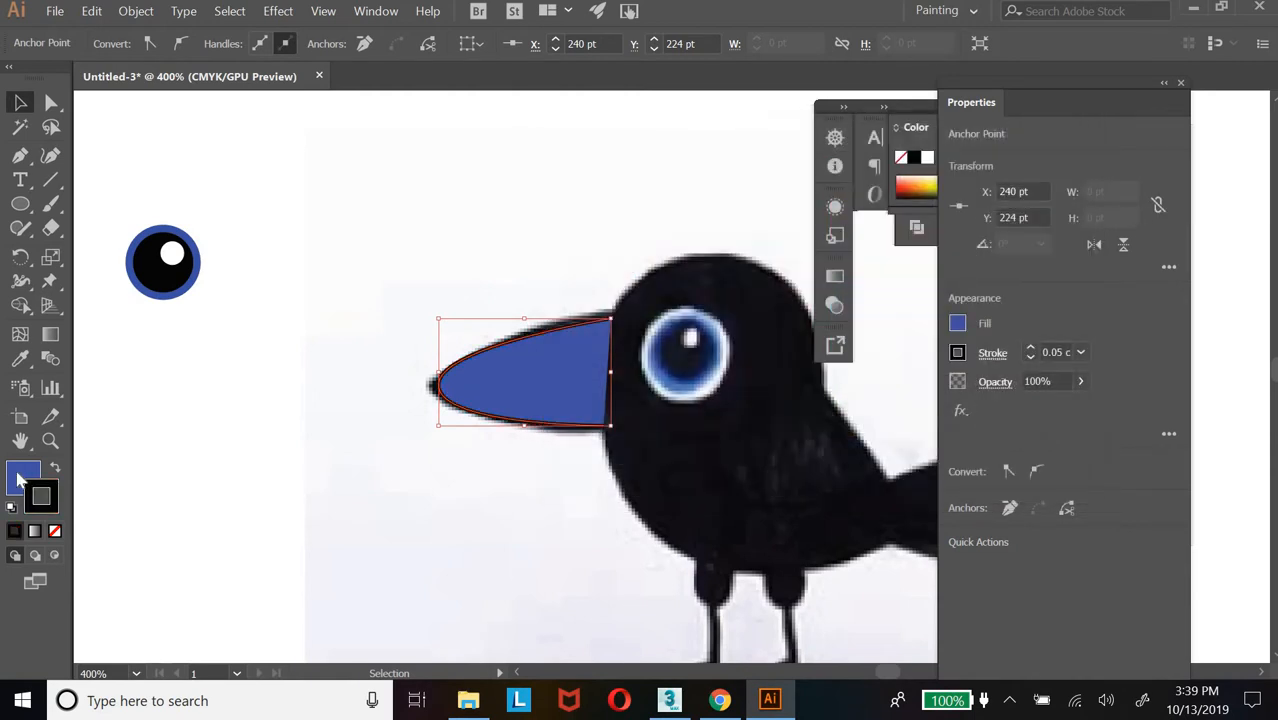
Fill the beak with a neutral dark gray and move it into the blank area below the drawn eye
double_click(22, 477)
left_click(556, 386)
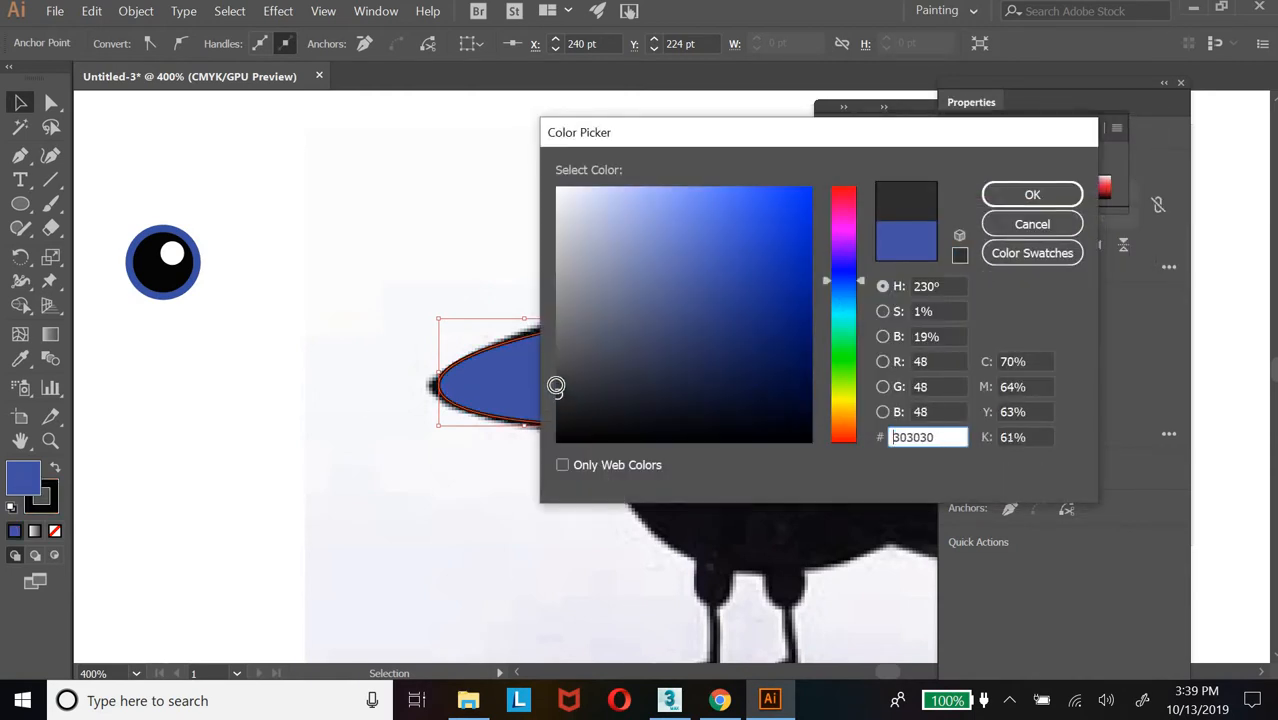
mouse_move(556, 386)
left_mouse_down()
mouse_move(557, 354)
mouse_move(263, 424)
left_mouse_up()
left_click(1032, 194)
left_click(541, 437)
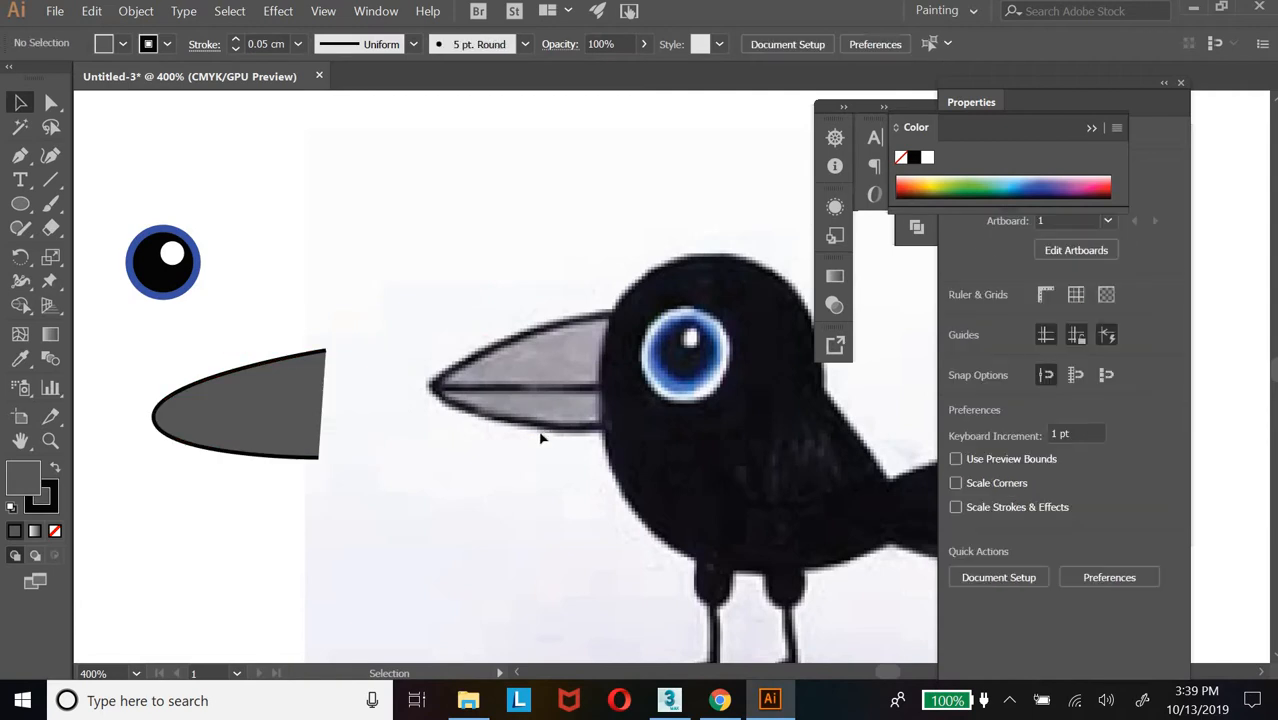
Try stroke weights of 0.8 cm and 0.07 cm on the beak's outline
left_click(288, 442)
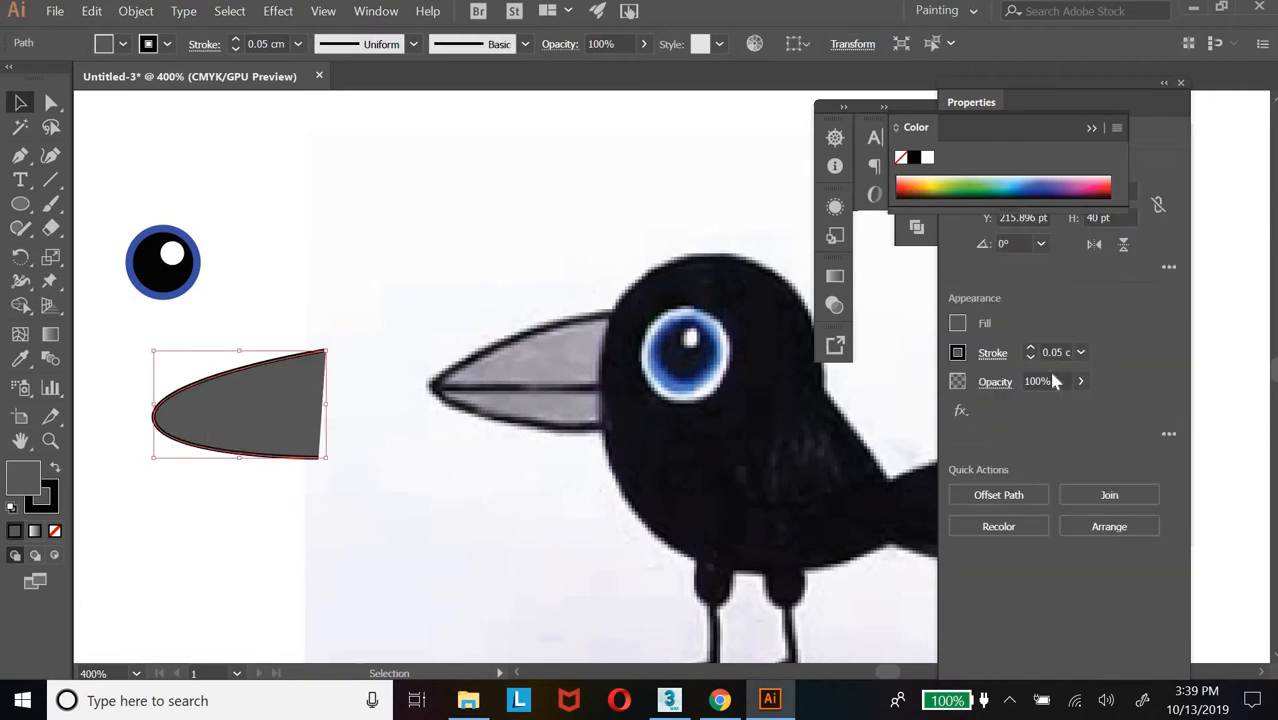
left_click(1081, 353)
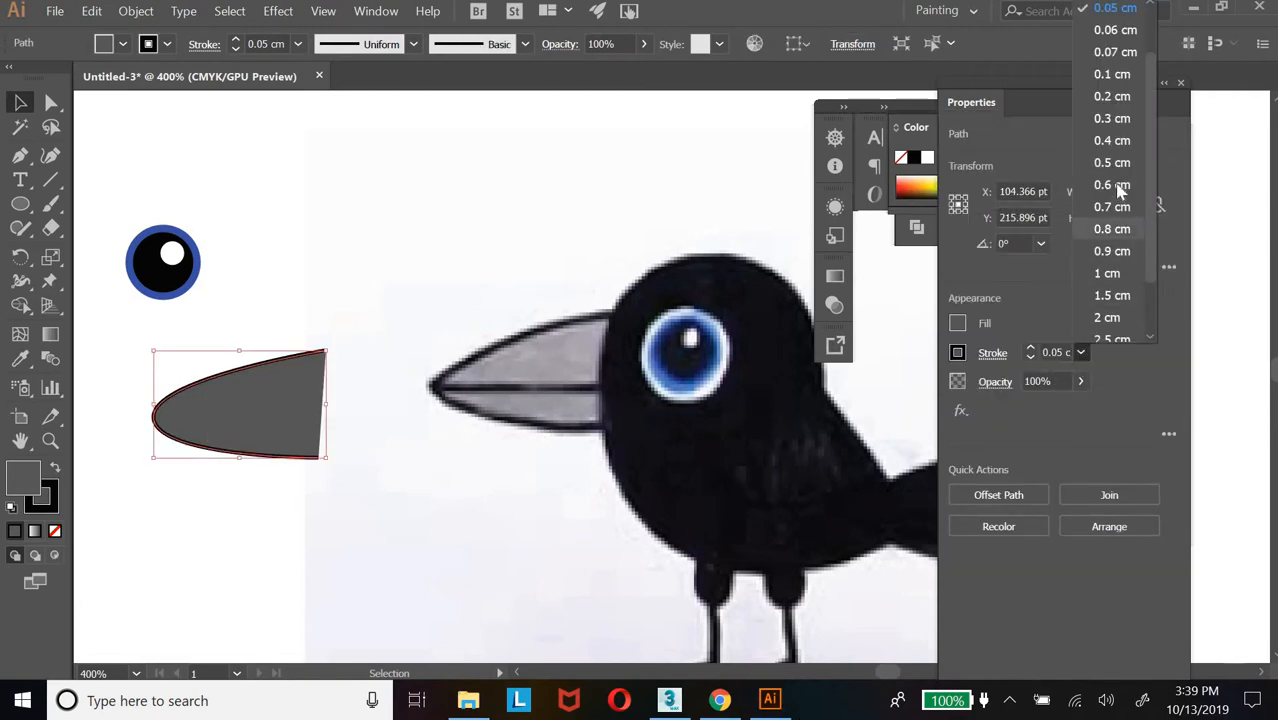
left_click(1112, 229)
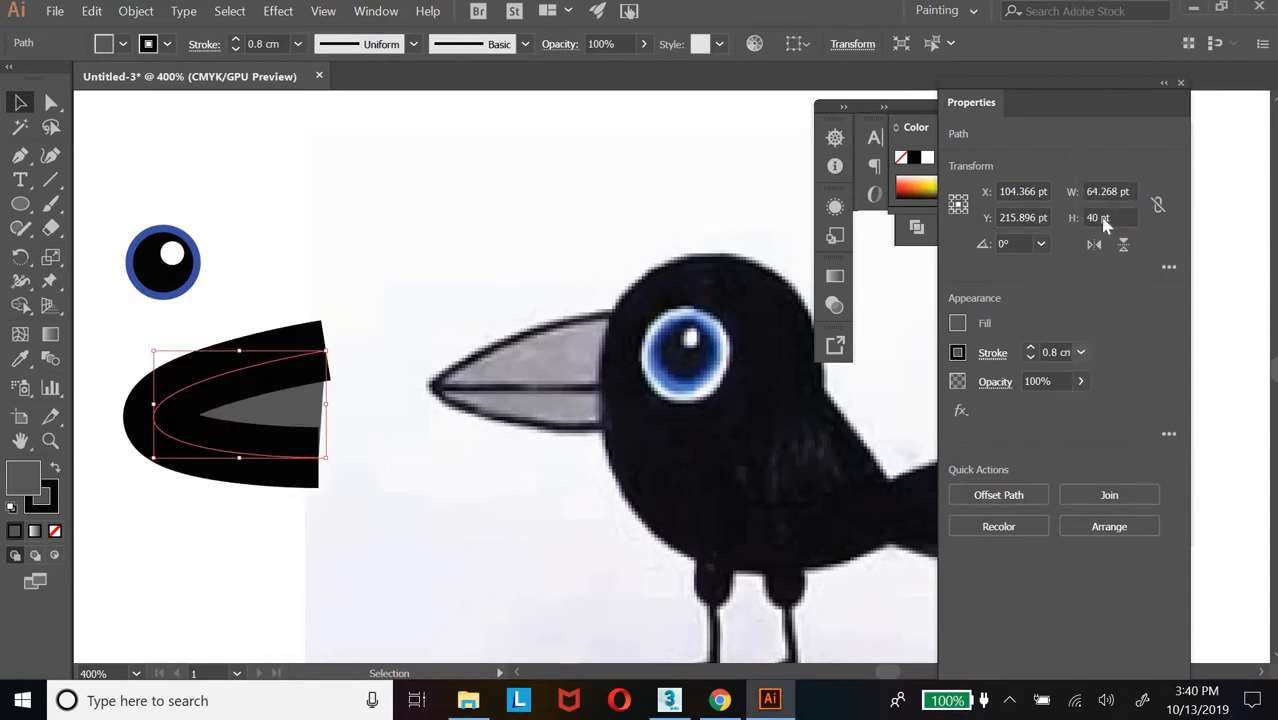
left_click(1080, 353)
scroll(1122, 175, "up", 2)
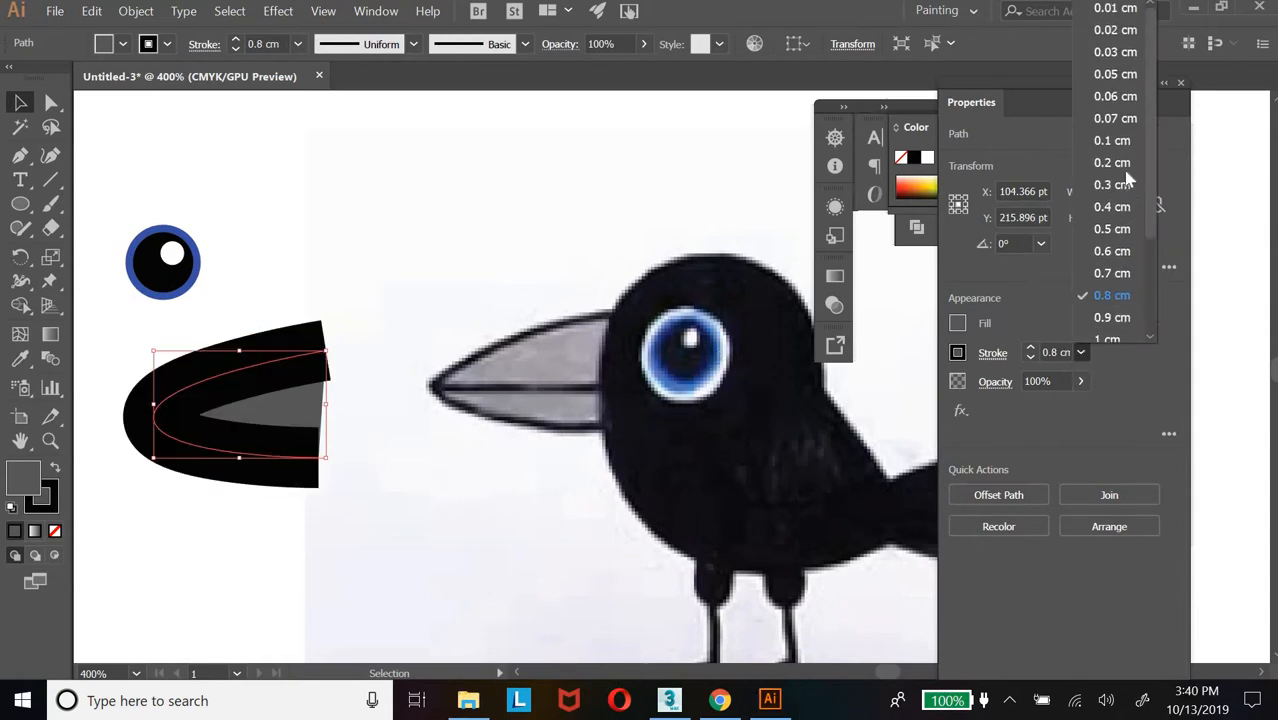
left_click(1118, 119)
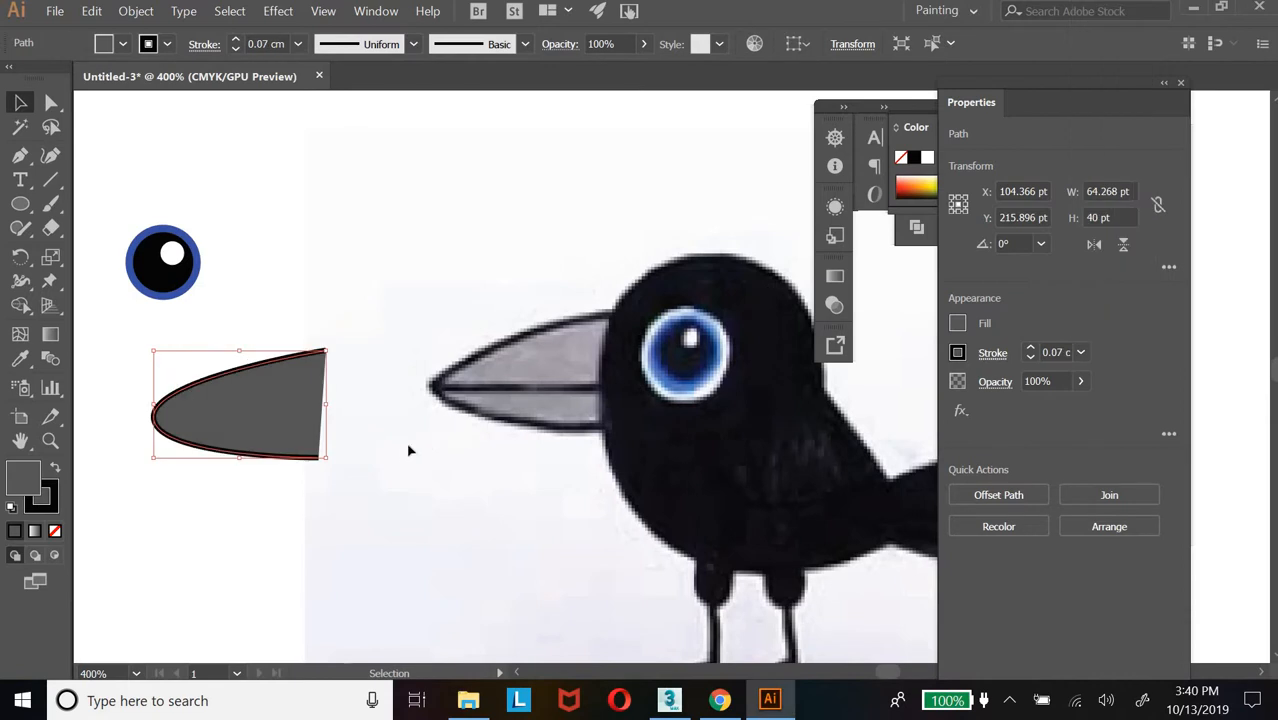
Set the beak's stroke weight to 0.1 cm and deselect it
left_click(1084, 354)
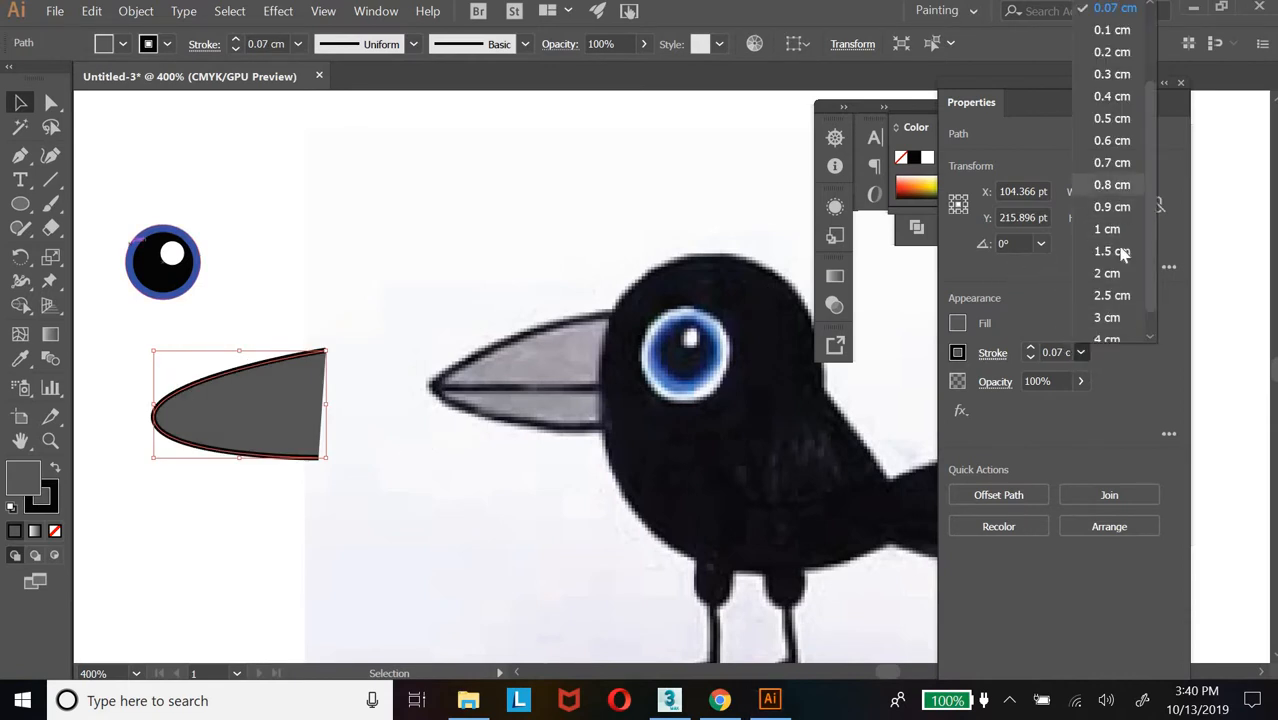
left_click(1120, 32)
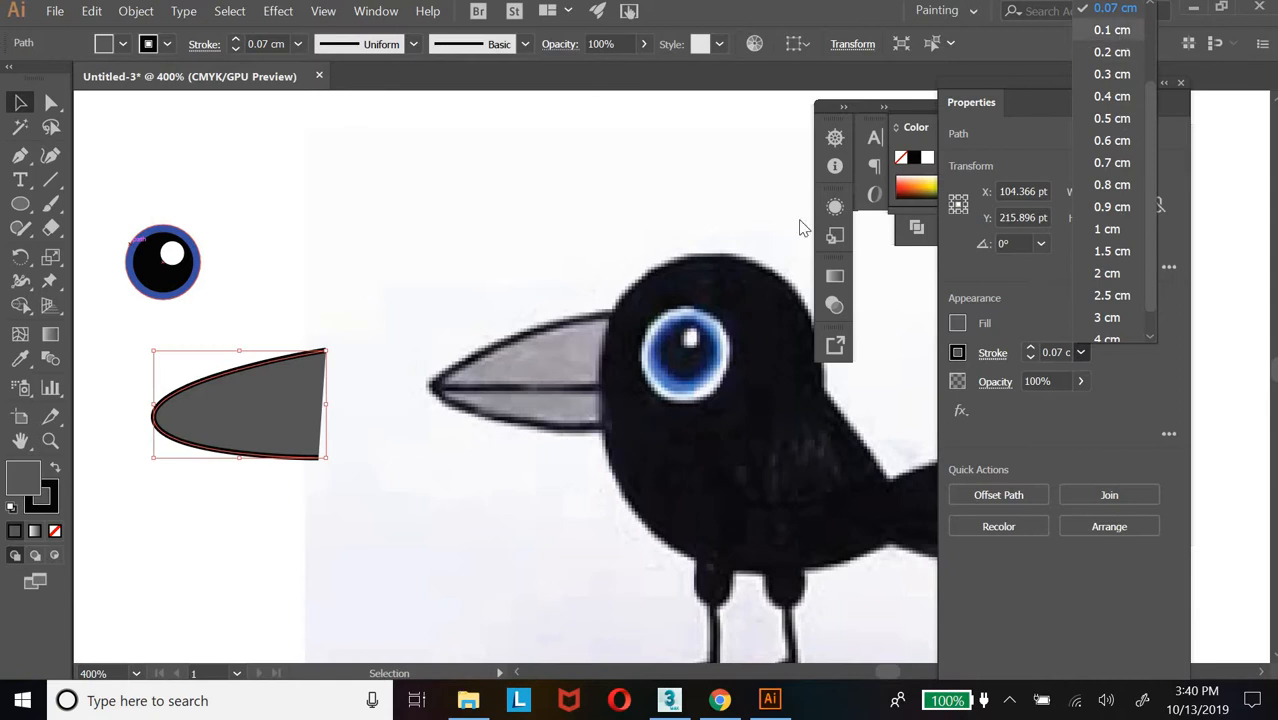
left_click(211, 544)
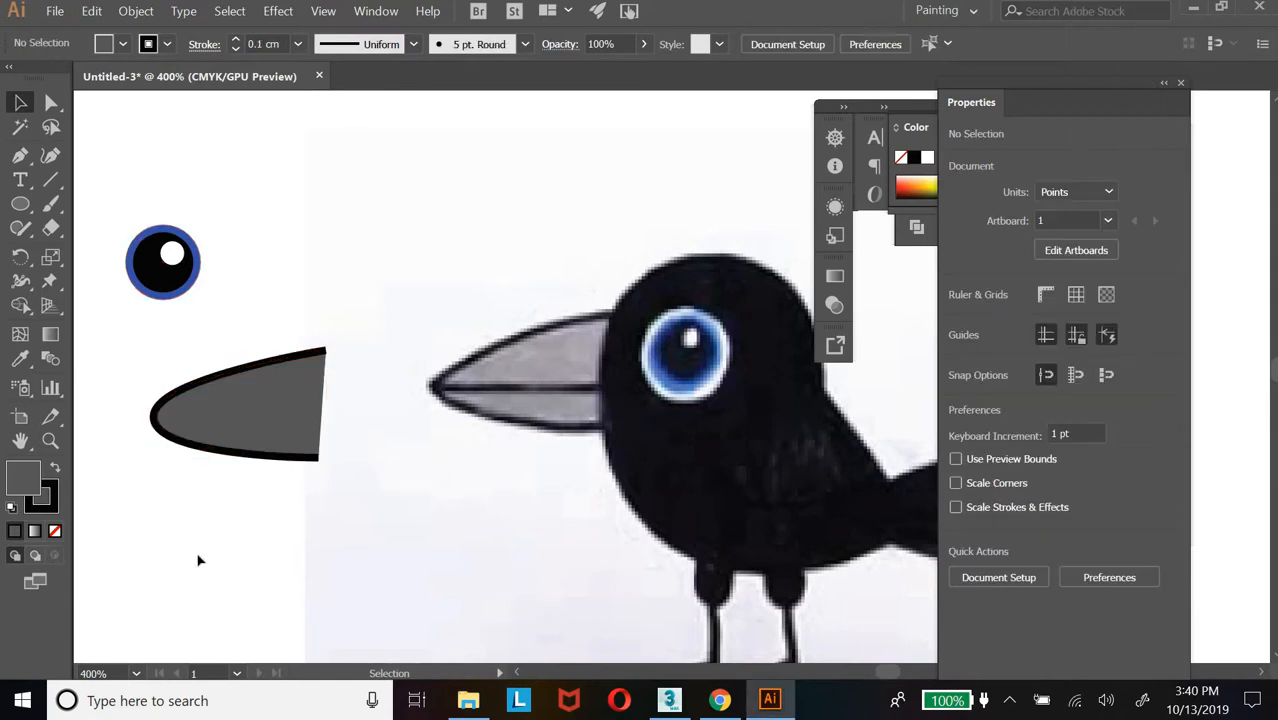
Sharpen the tip of the beak path by pulling short curve handles from its tip point with the Anchor Point tool
left_click(232, 457)
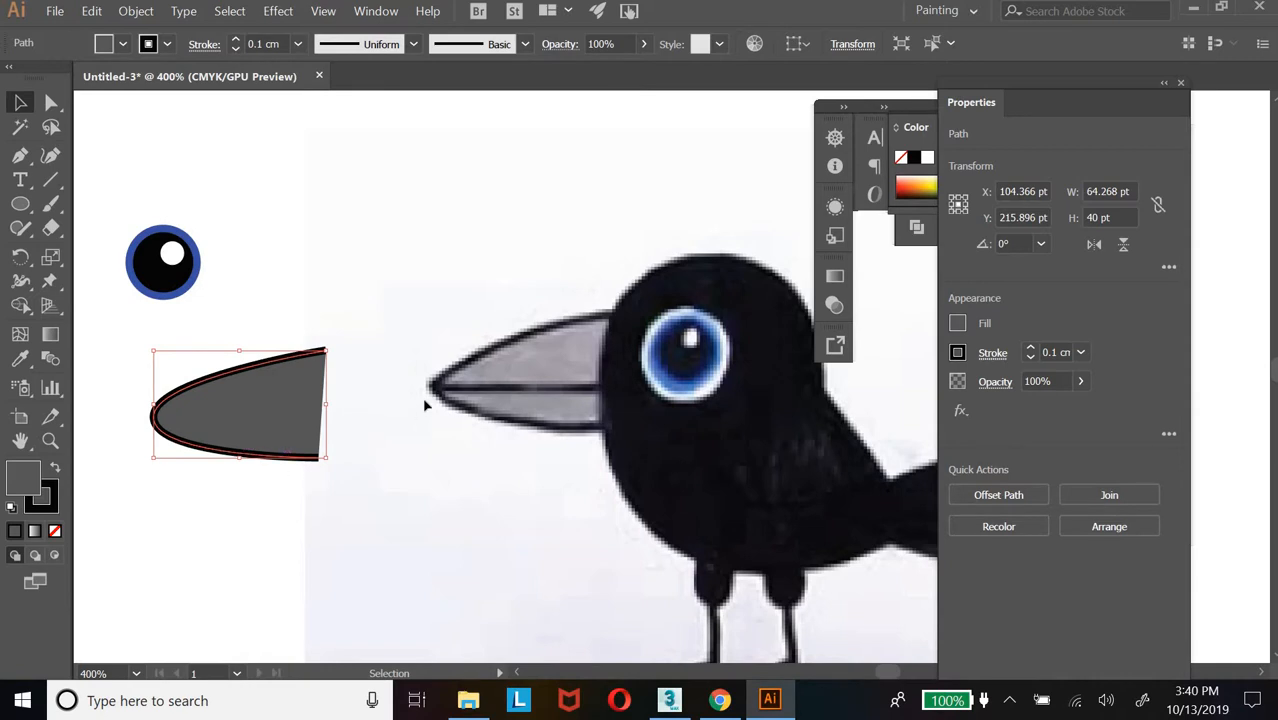
left_click(336, 400)
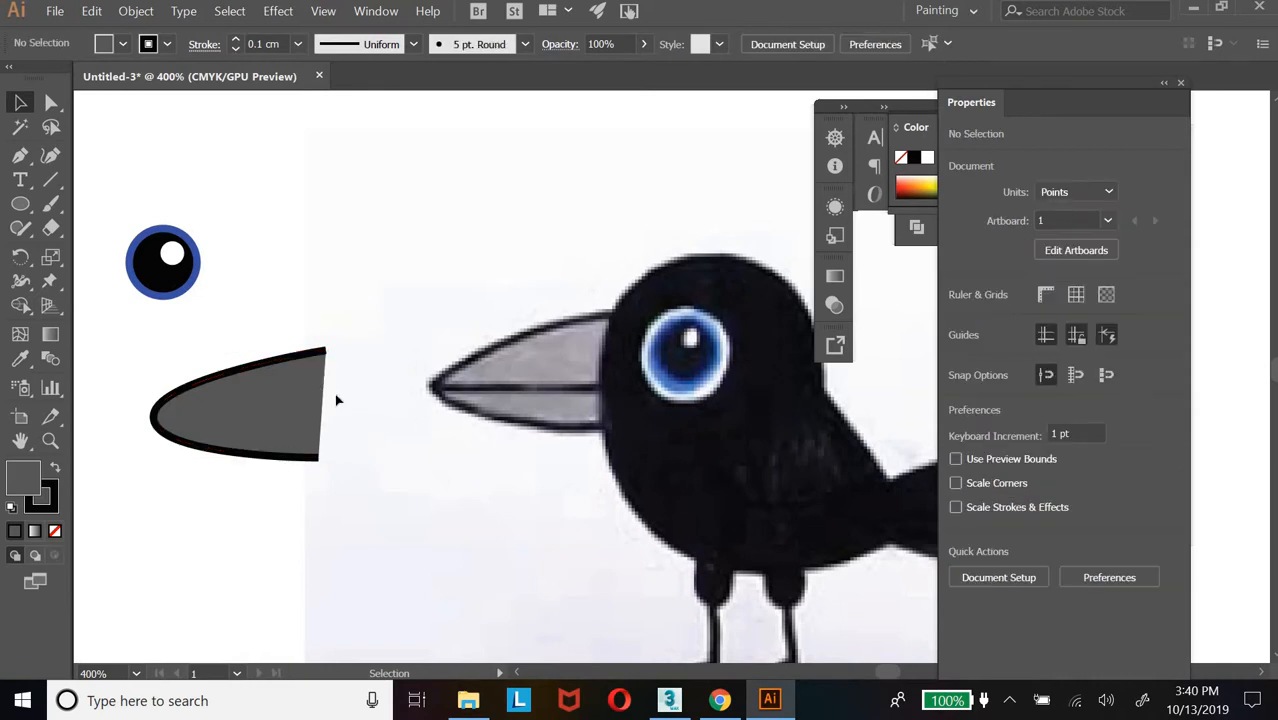
left_click(157, 424)
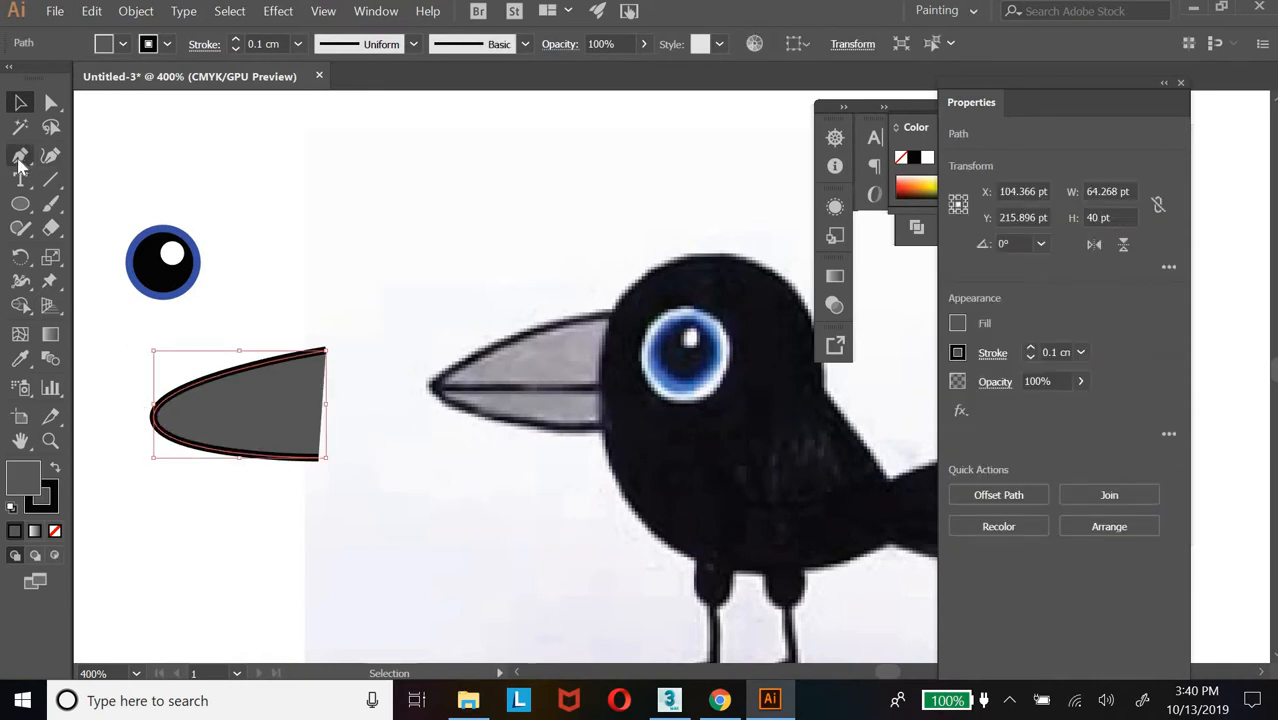
left_click(26, 165)
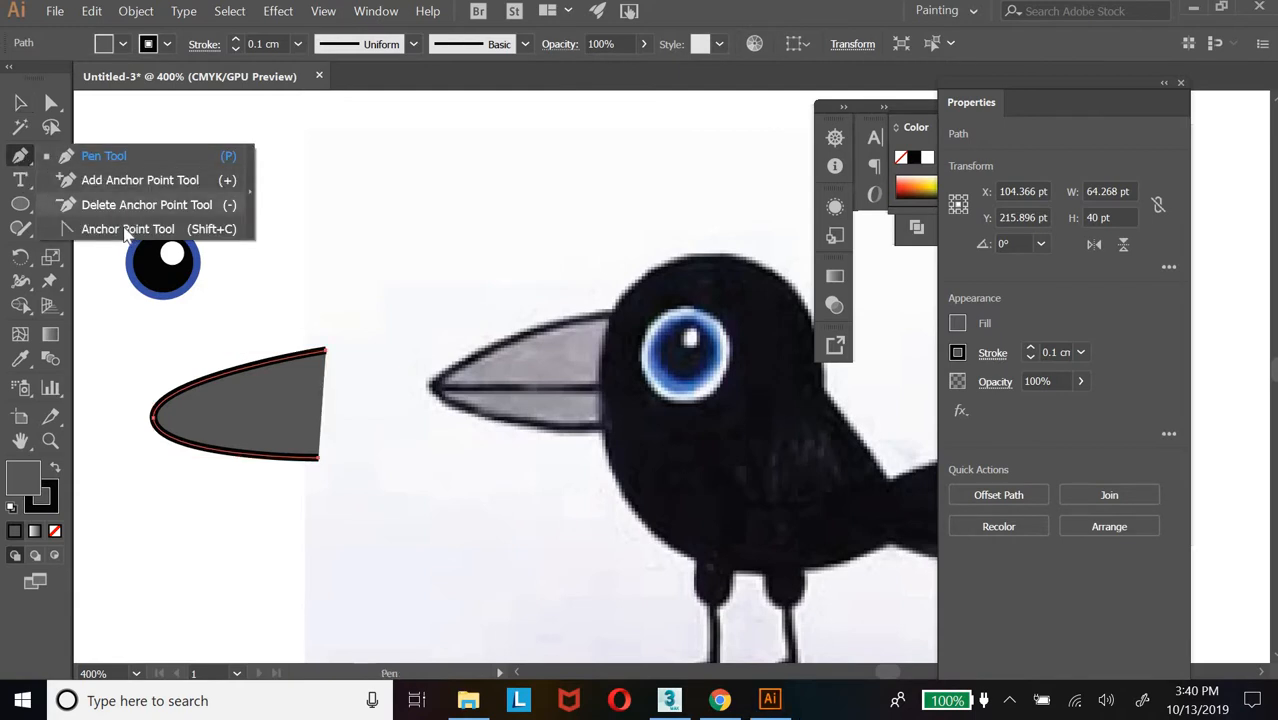
key("shift+c")
mouse_move(151, 412)
left_mouse_down()
mouse_move(152, 457)
mouse_move(148, 425)
left_mouse_up()
left_click(149, 422)
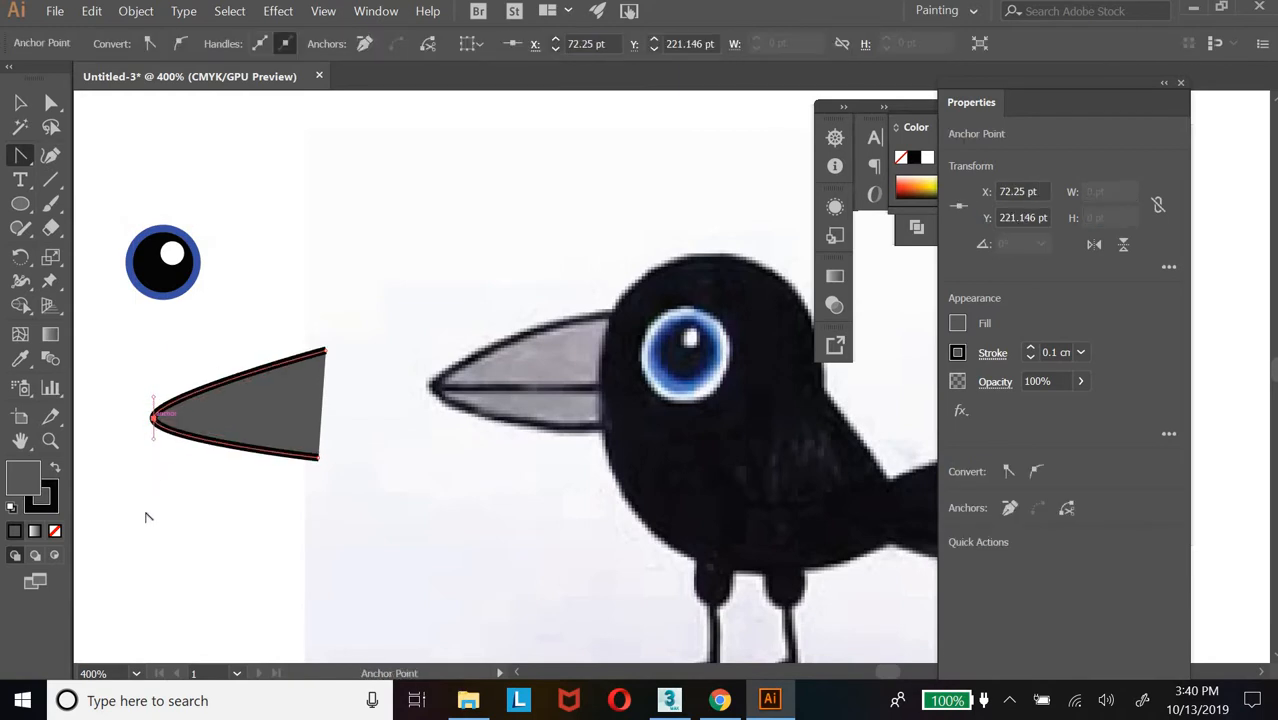
left_click_drag(151, 418, 153, 455)
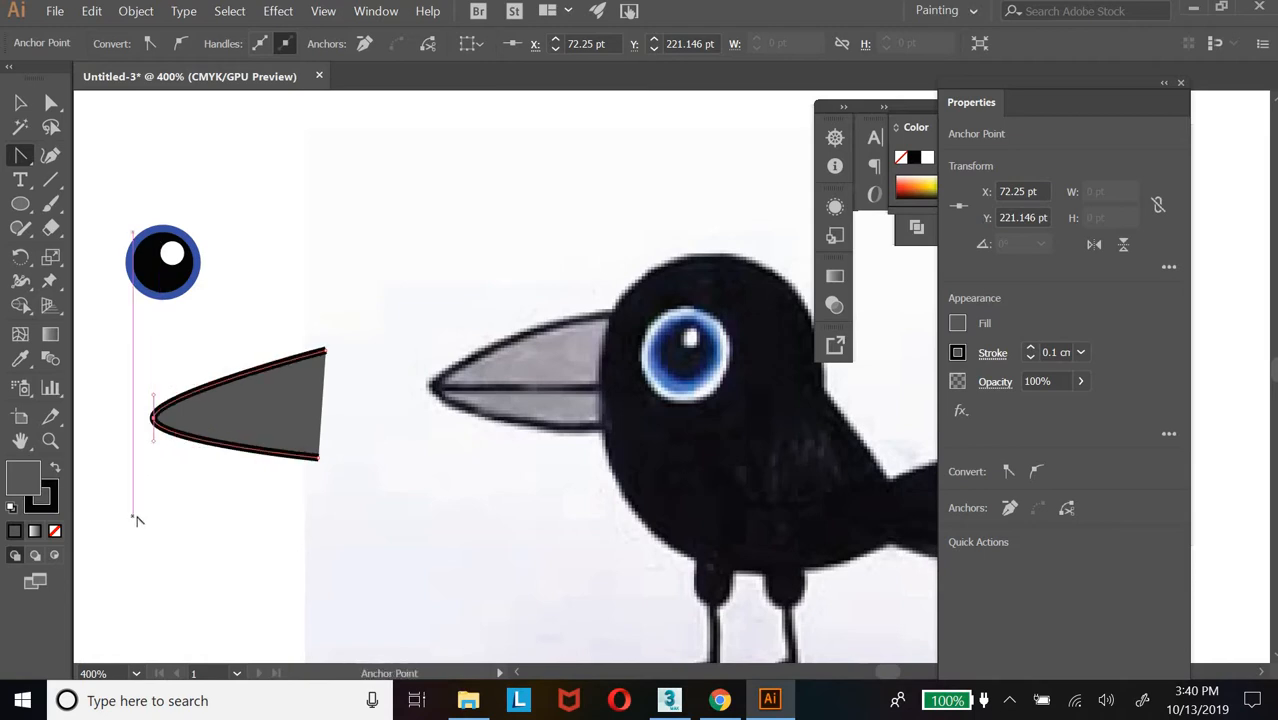
Add one anchor point midway along the beak's upper edge and another midway along its lower edge
right_click(31, 158)
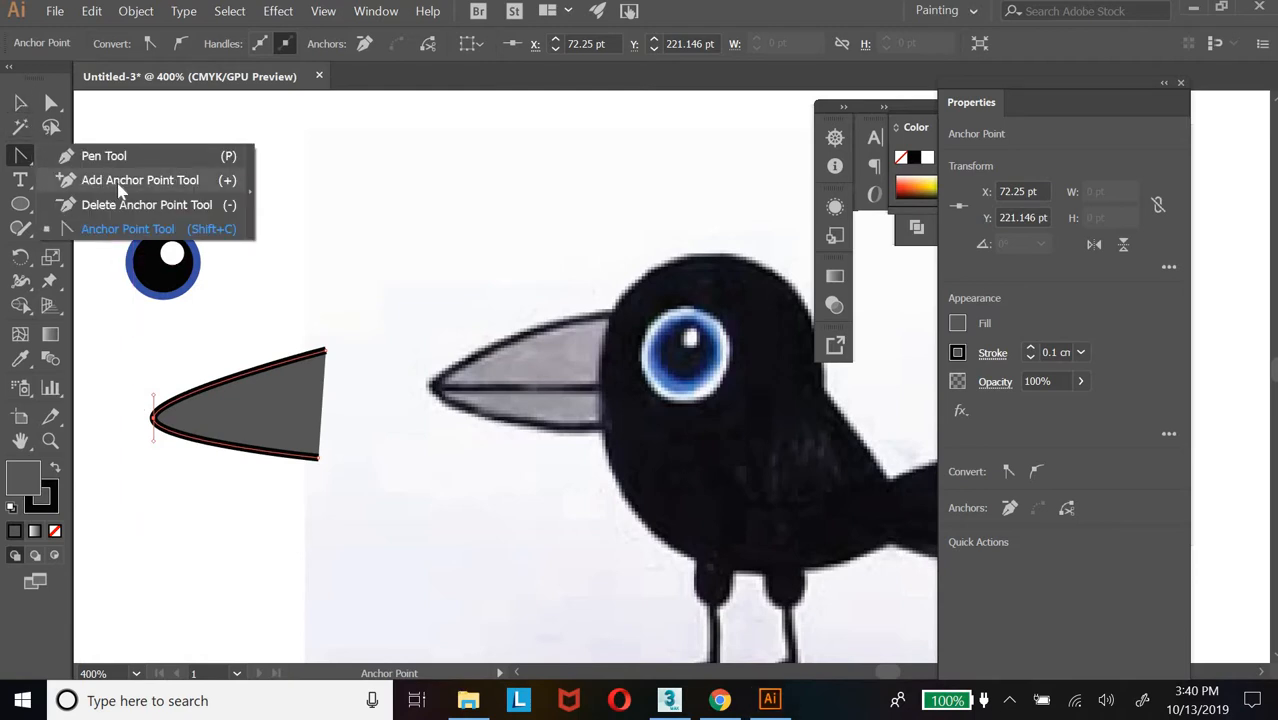
left_click(120, 190)
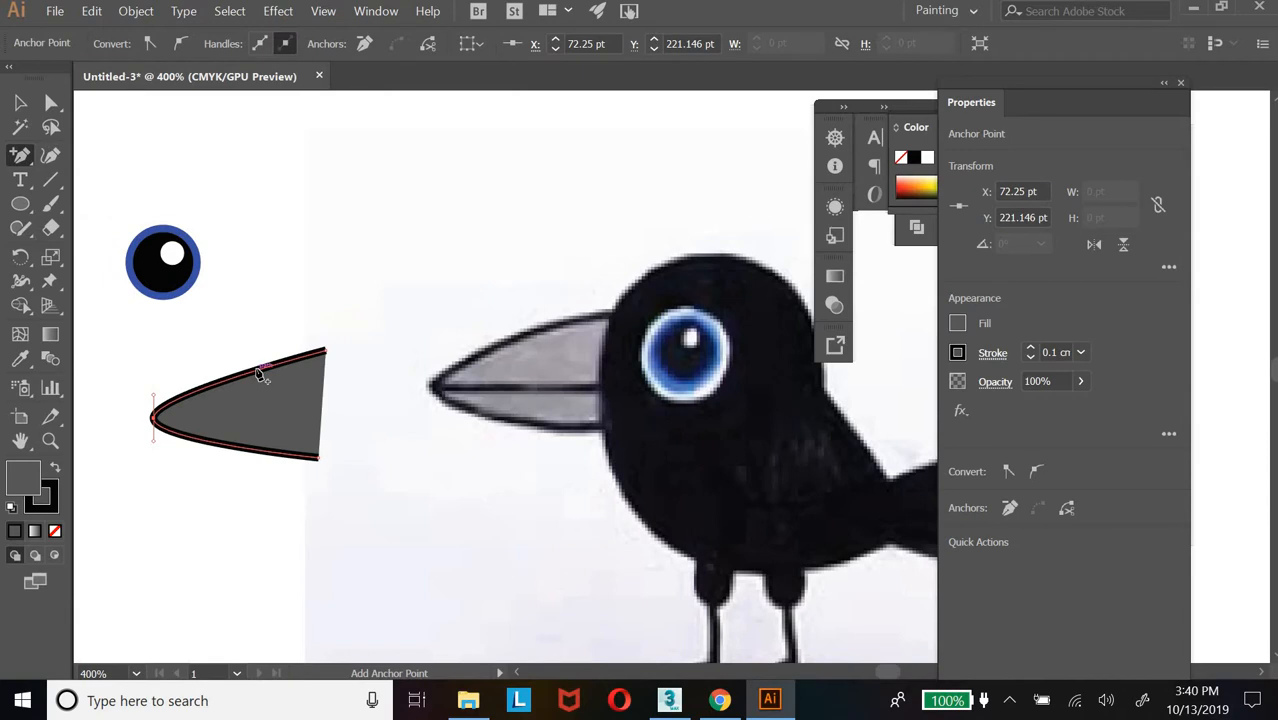
left_click(251, 449)
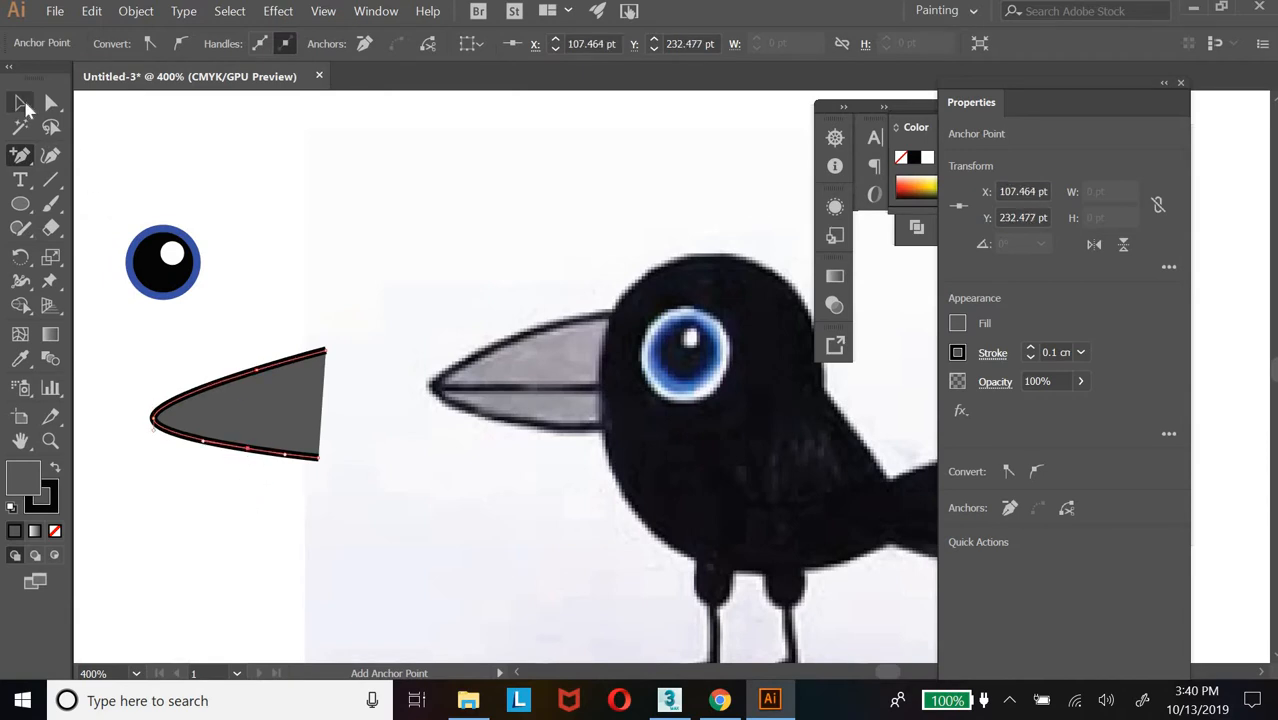
left_click(20, 104)
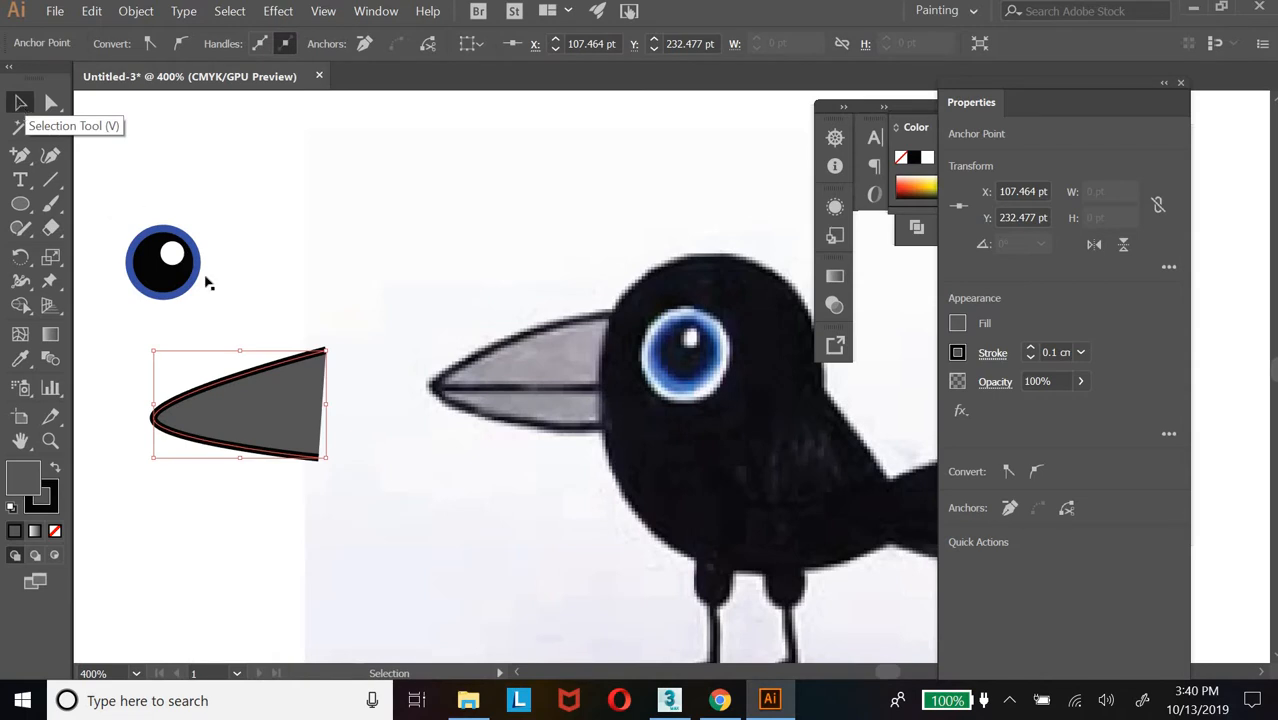
left_click(238, 402)
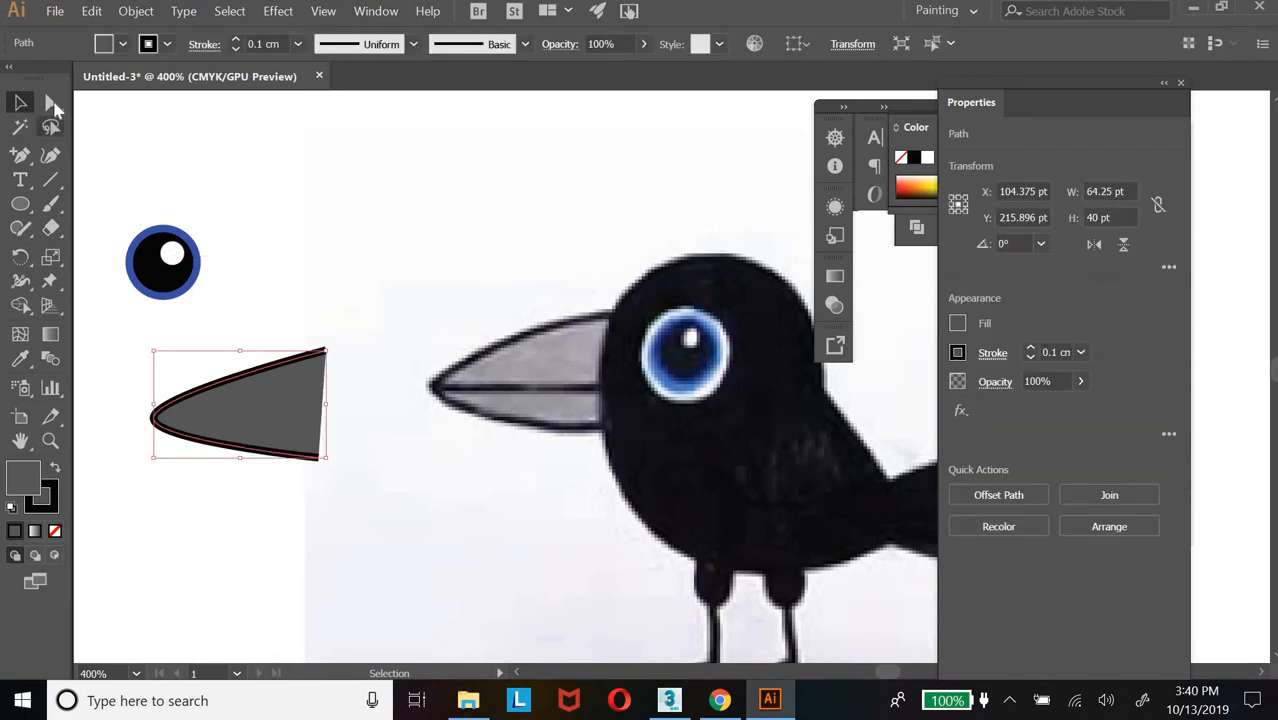
Move the beak's added lower point slightly down and its upper point slightly up so both edges bulge outward
left_click(51, 103)
left_click(262, 375)
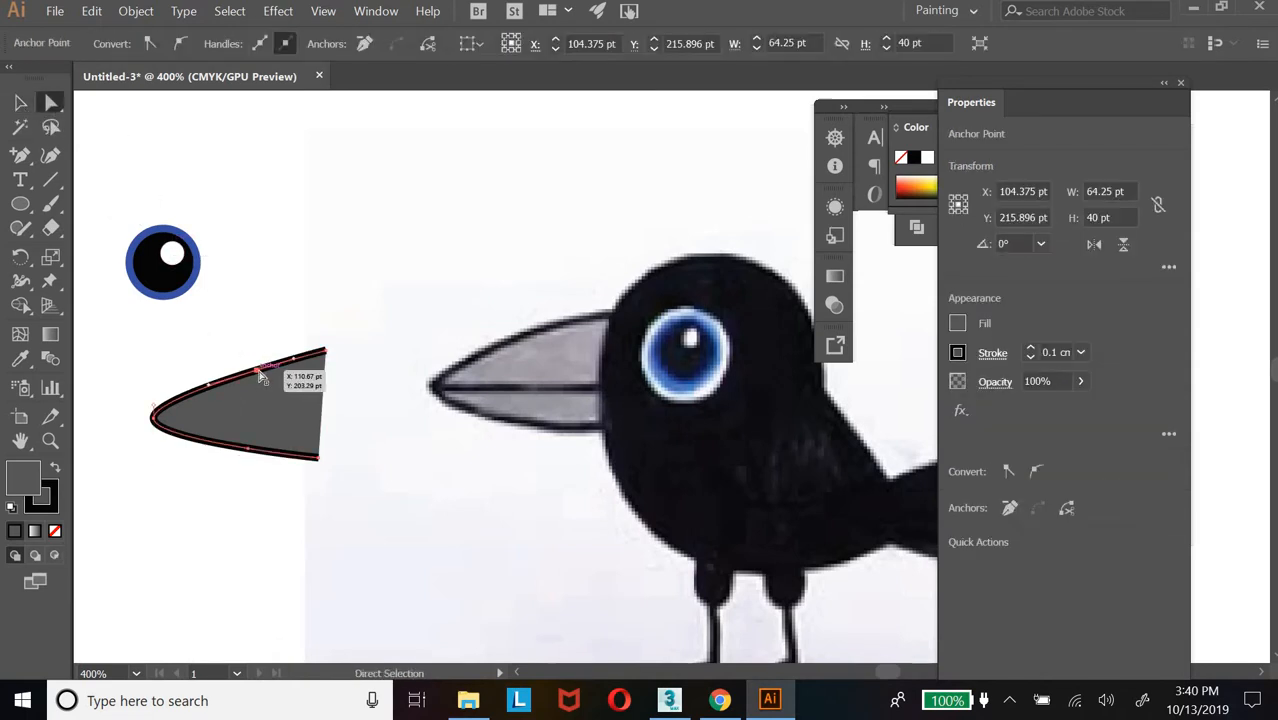
left_click_drag(262, 375, 258, 368)
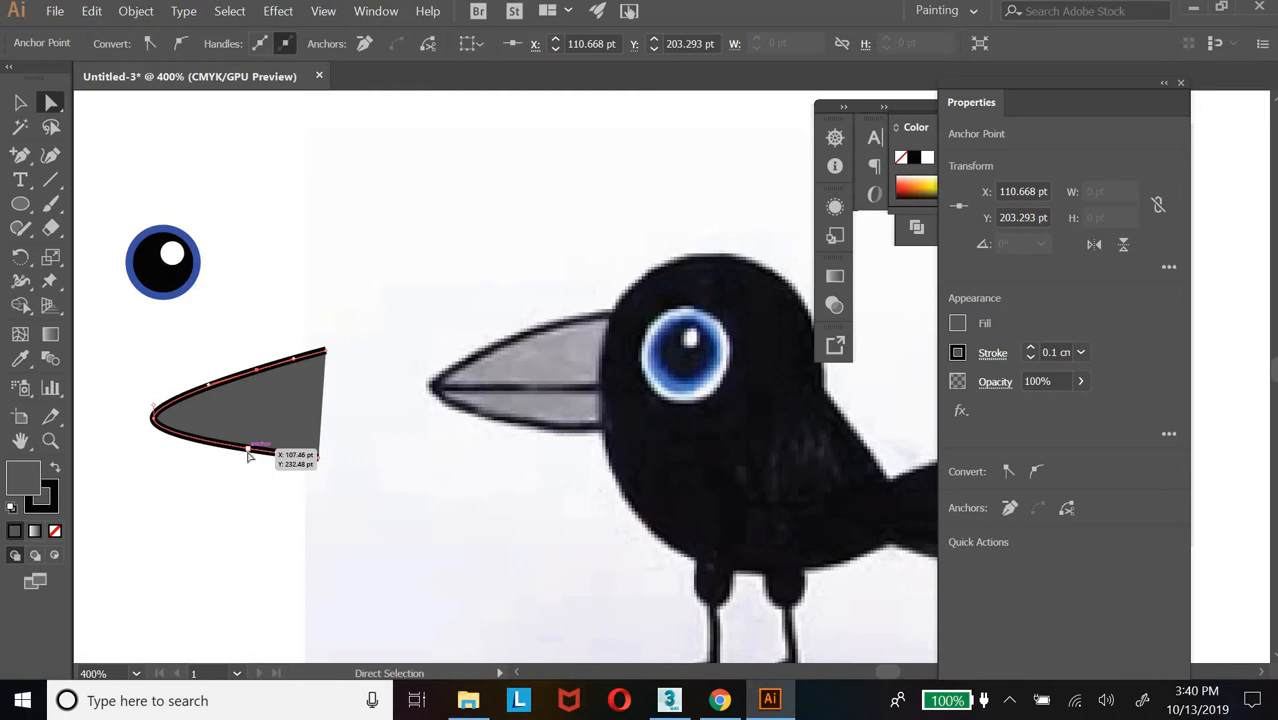
mouse_move(248, 455)
left_mouse_down()
mouse_move(251, 491)
mouse_move(250, 464)
left_mouse_up()
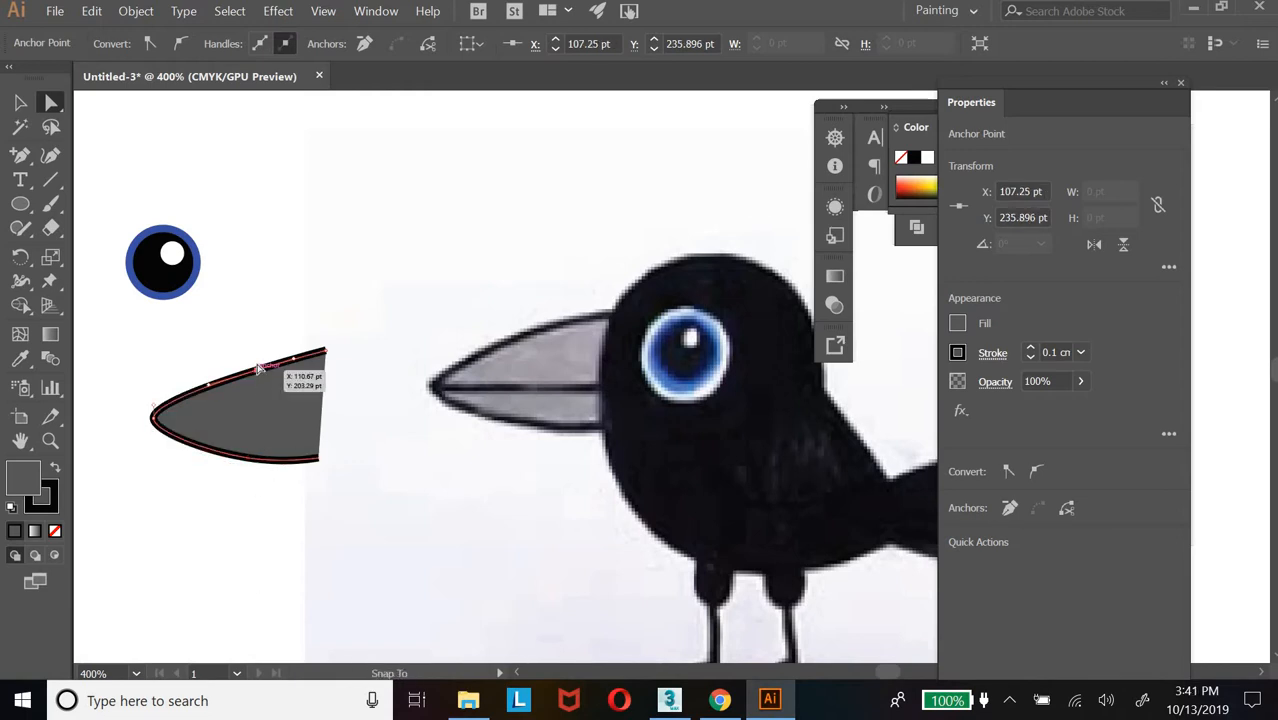
left_click_drag(258, 368, 258, 357)
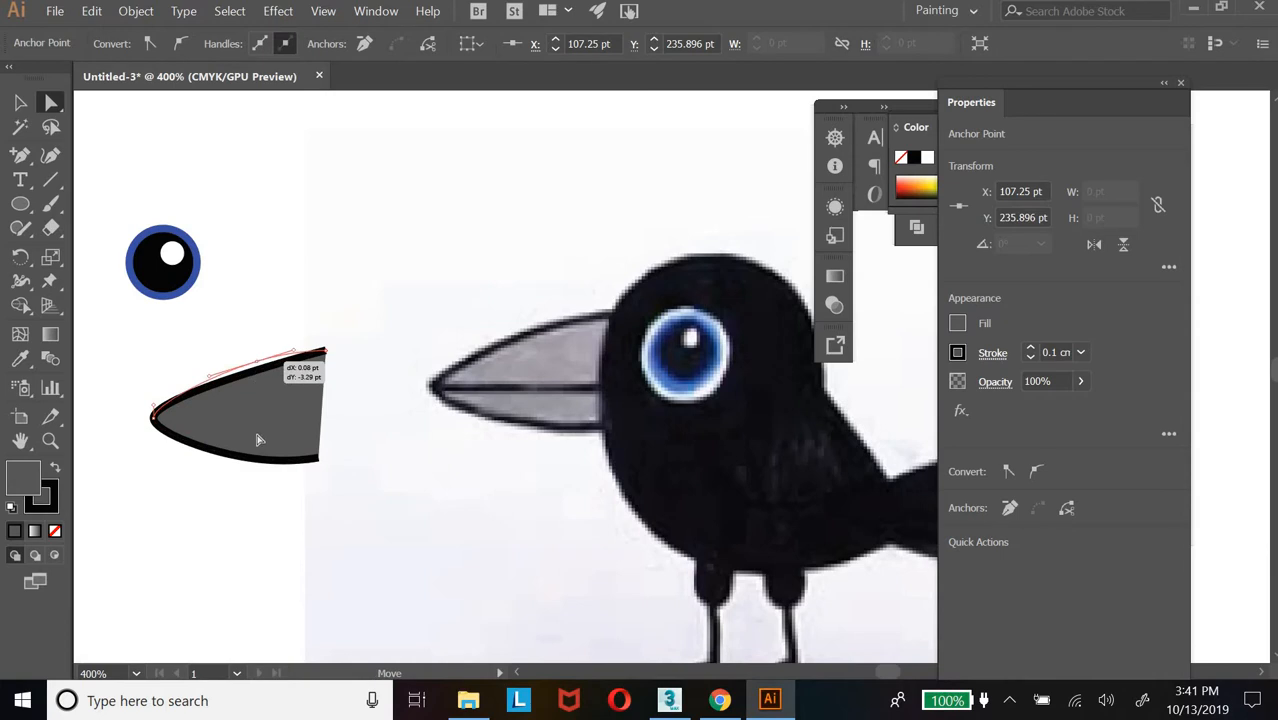
left_click(248, 518)
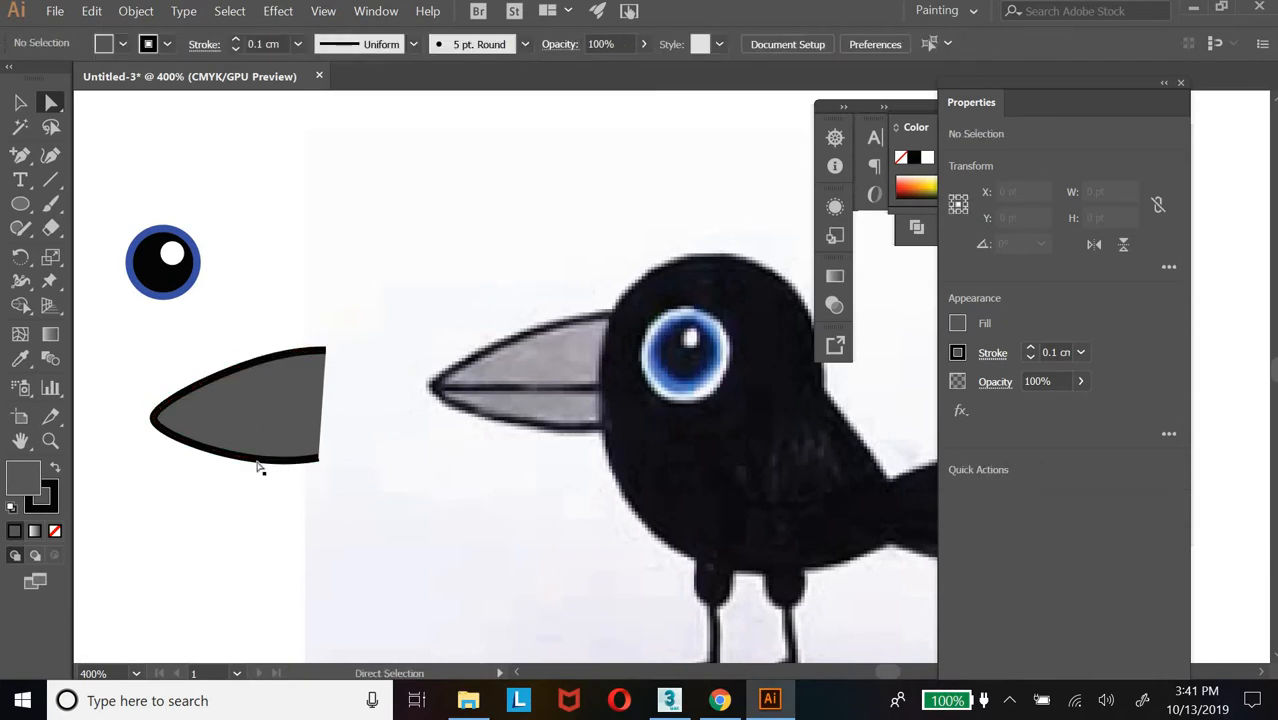
Try pulling a curve handle on the beak's lower edge upward and undo it
left_click(292, 463)
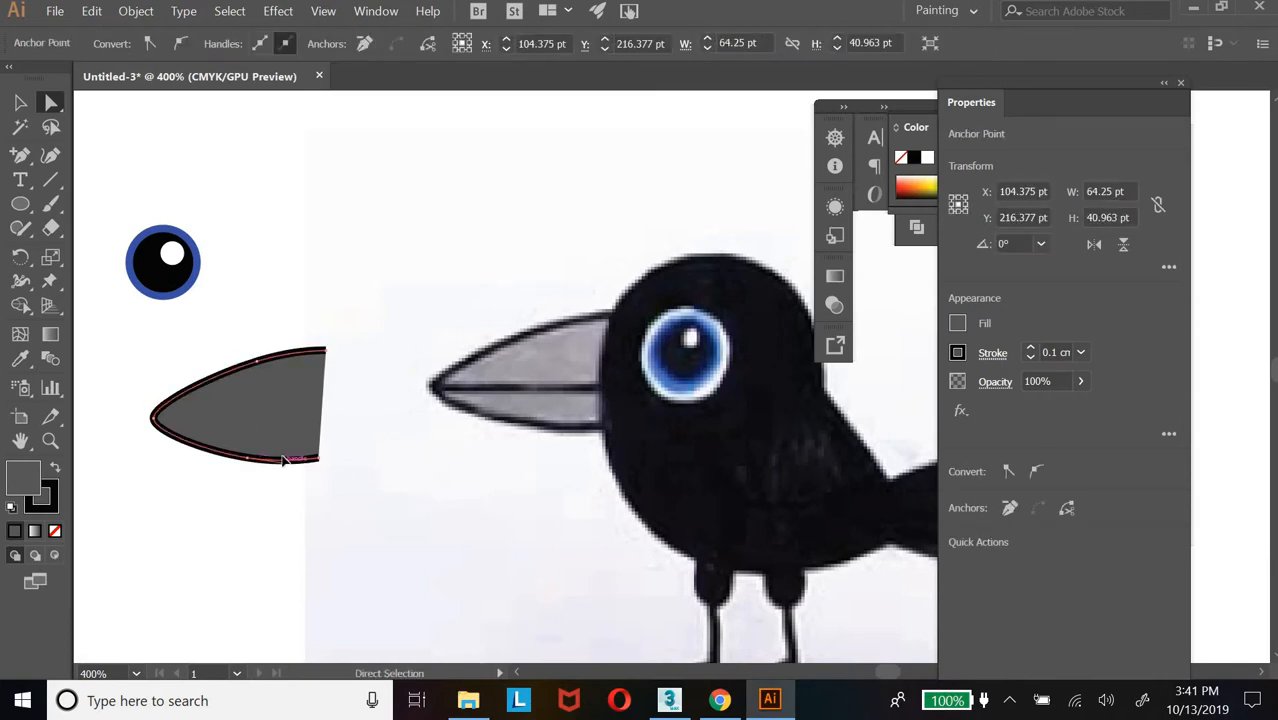
left_click_drag(283, 460, 284, 392)
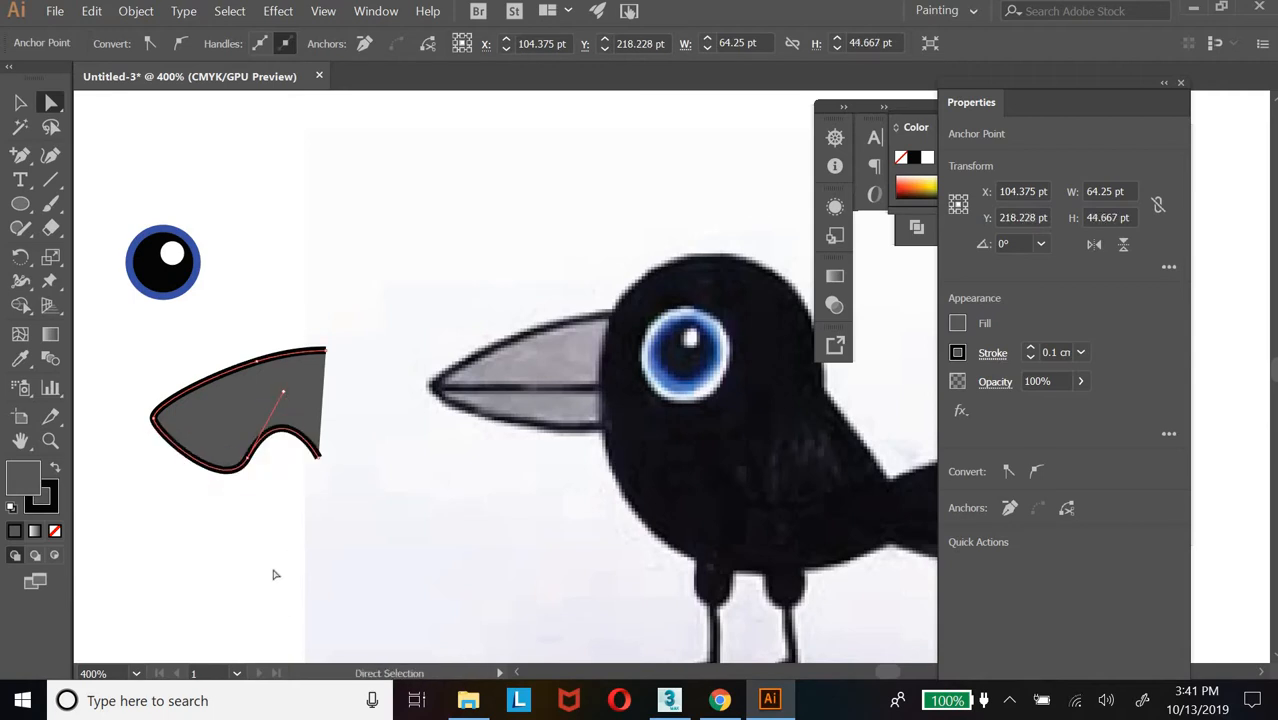
key("ctrl+z")
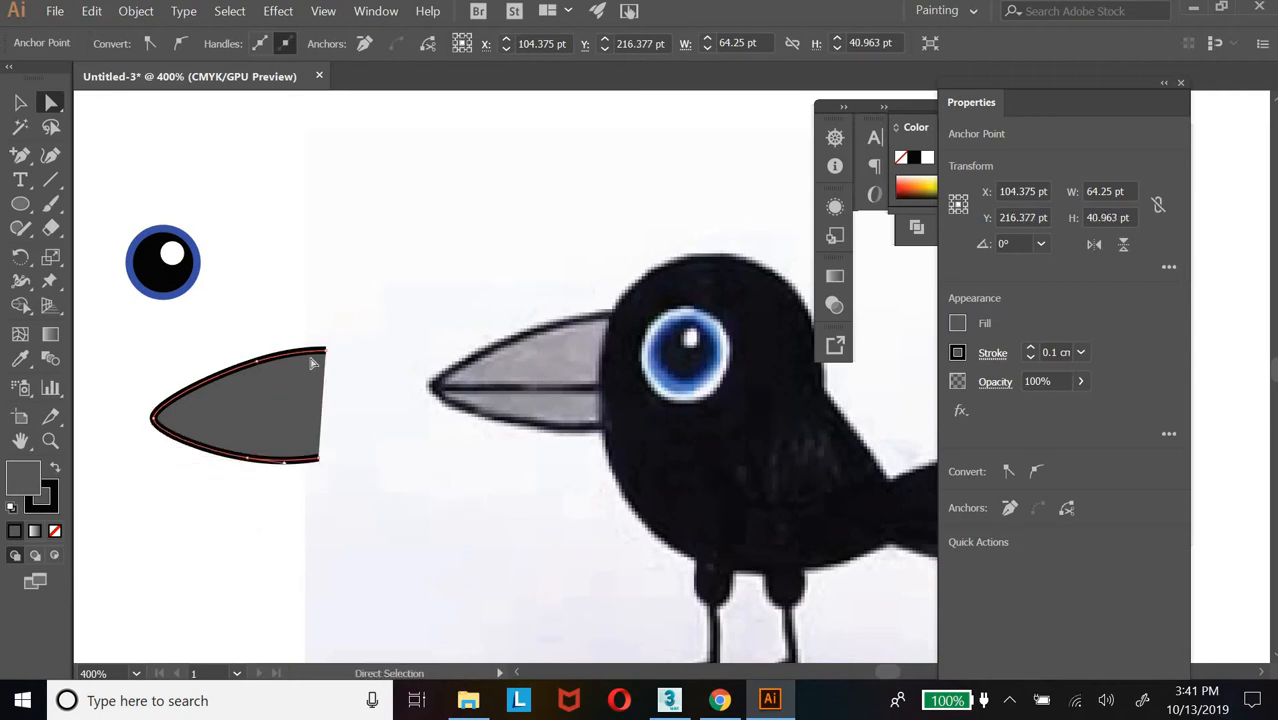
Place the beak over the reference beak, widen it to about 67.75 pt and nudge it up 1 pt
left_click(21, 104)
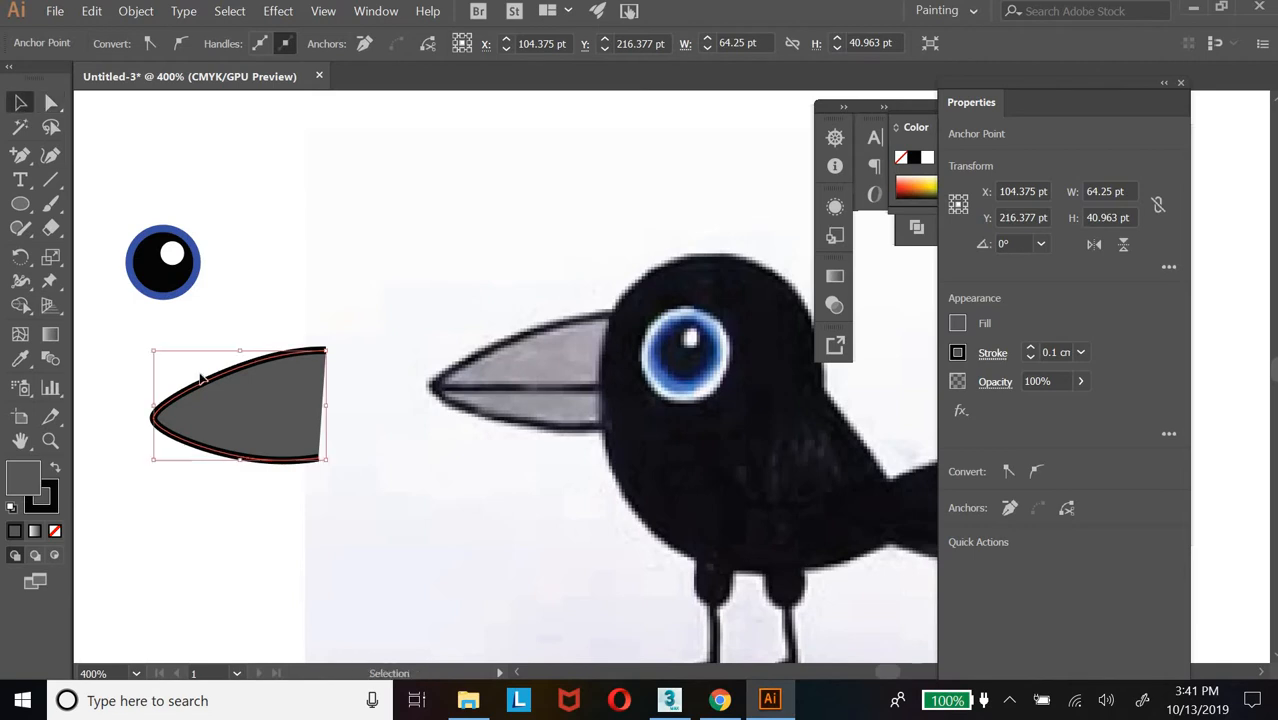
left_click_drag(577, 351, 522, 381)
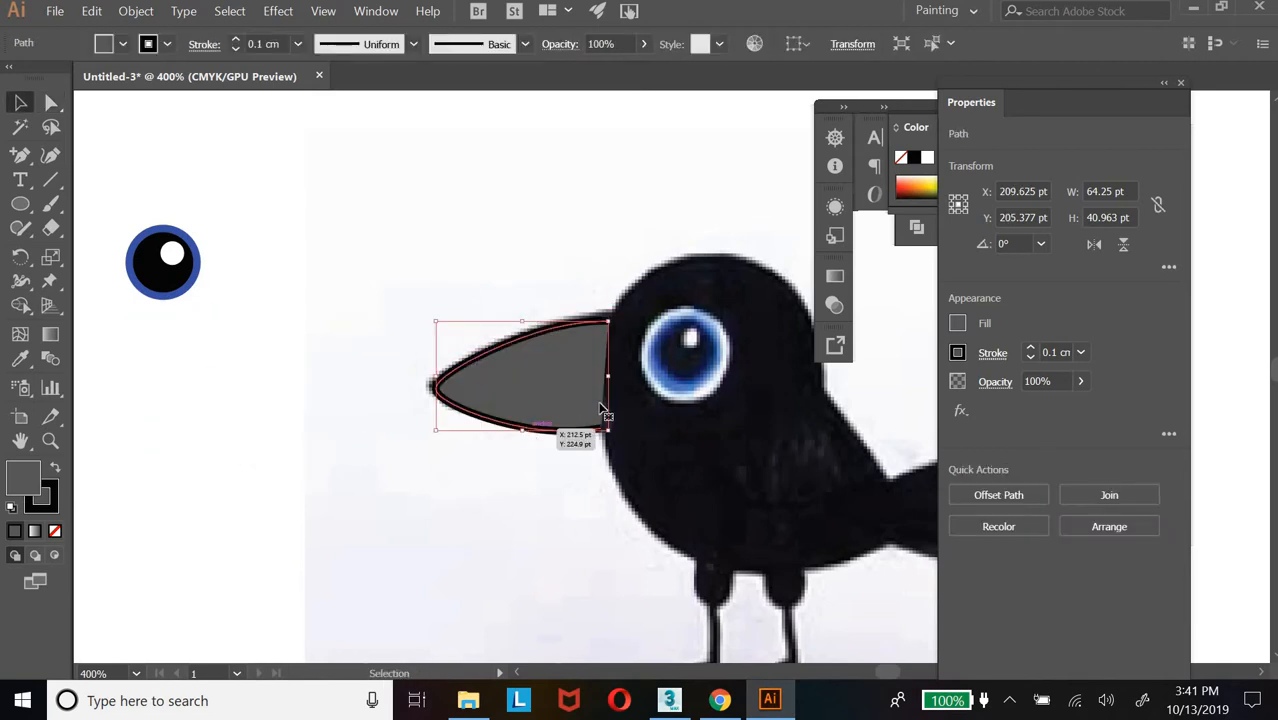
left_click_drag(612, 378, 617, 378)
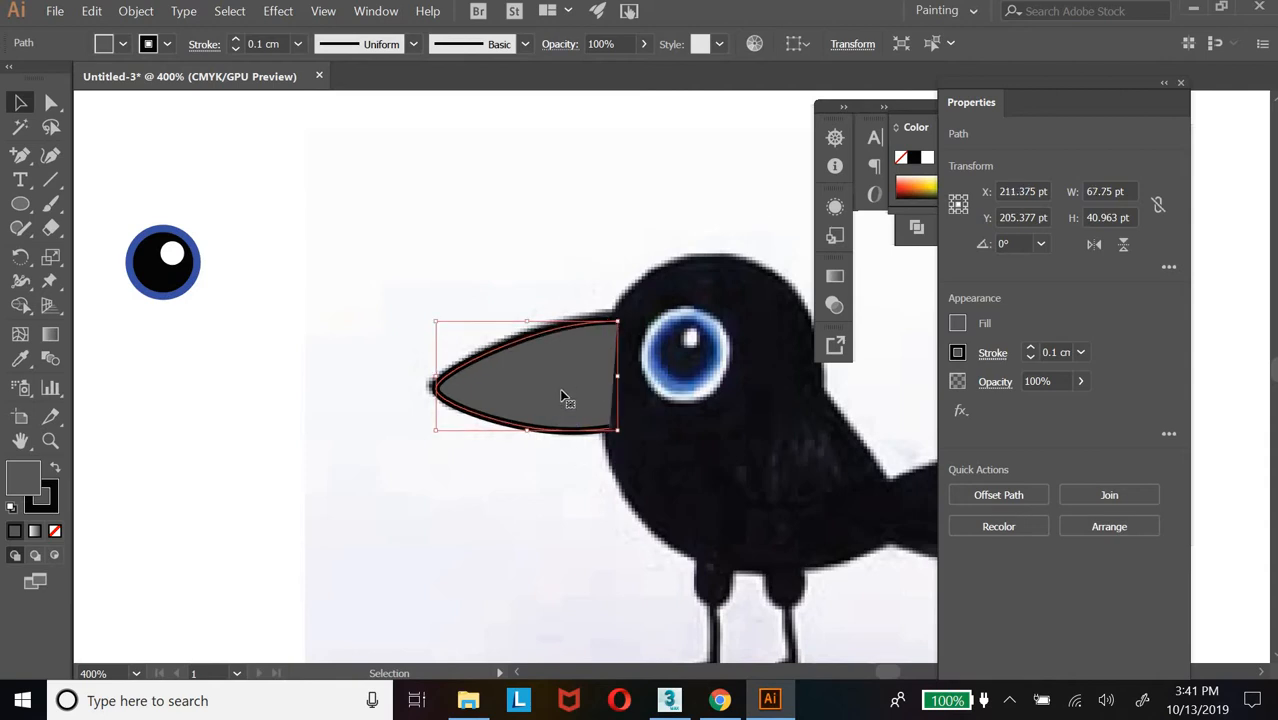
key("Up")
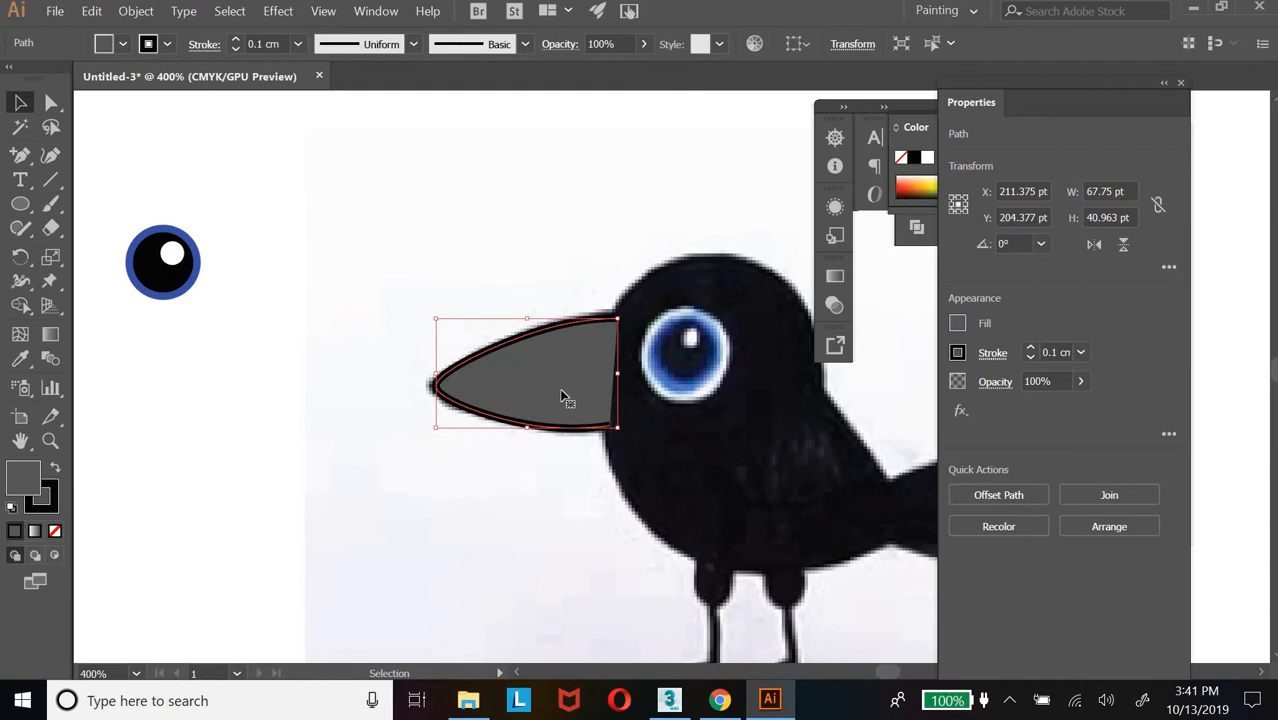
Extend the beak's upper and lower rear end points slightly into the crow's head
left_click(51, 103)
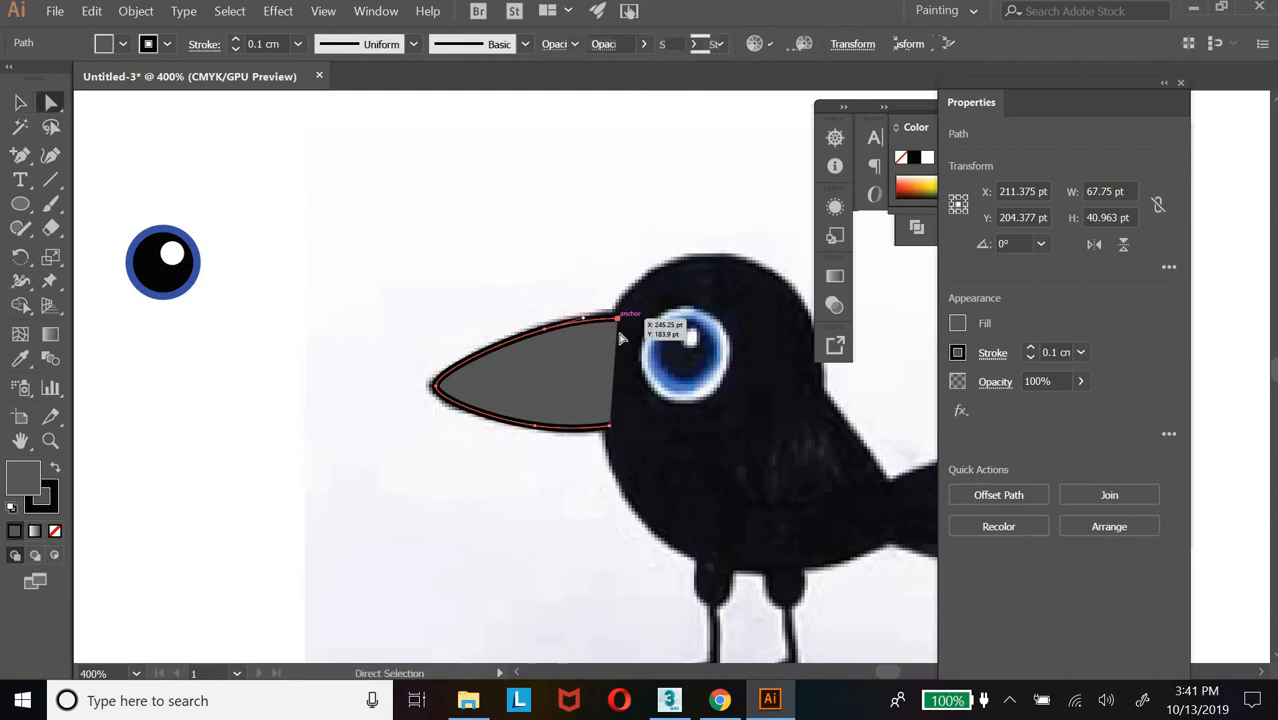
left_click(618, 320)
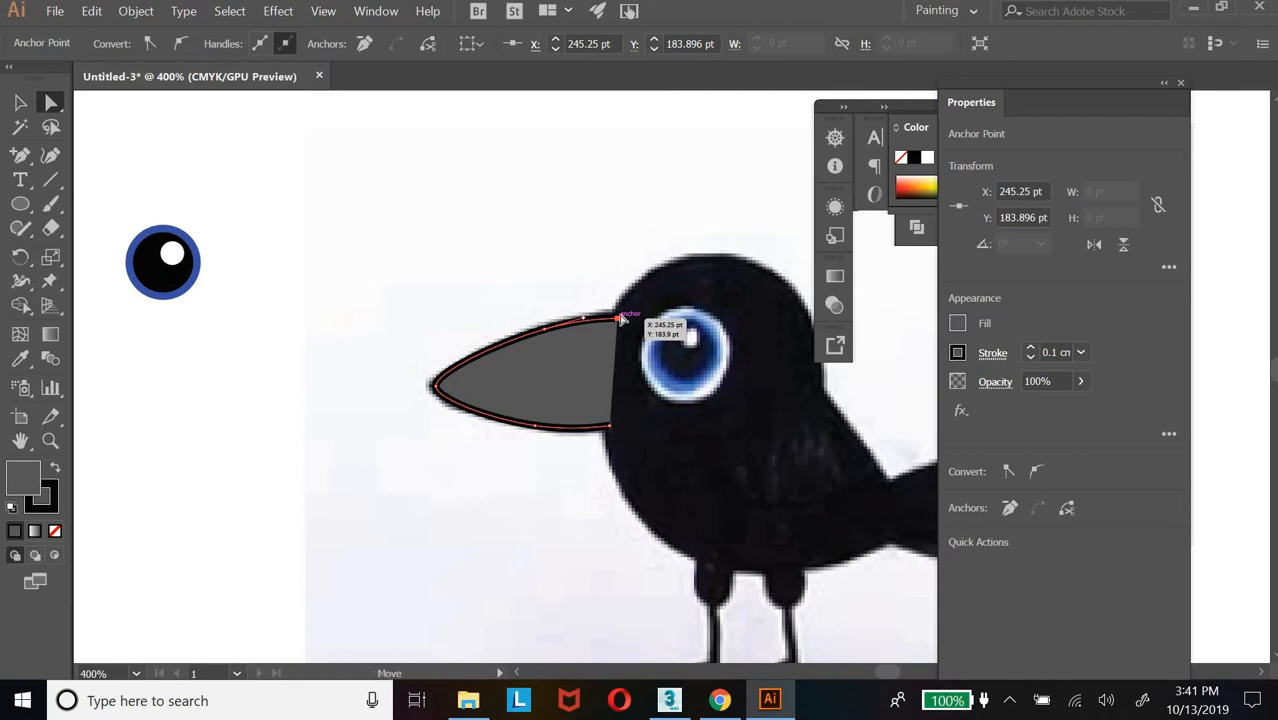
left_click_drag(621, 314, 628, 318)
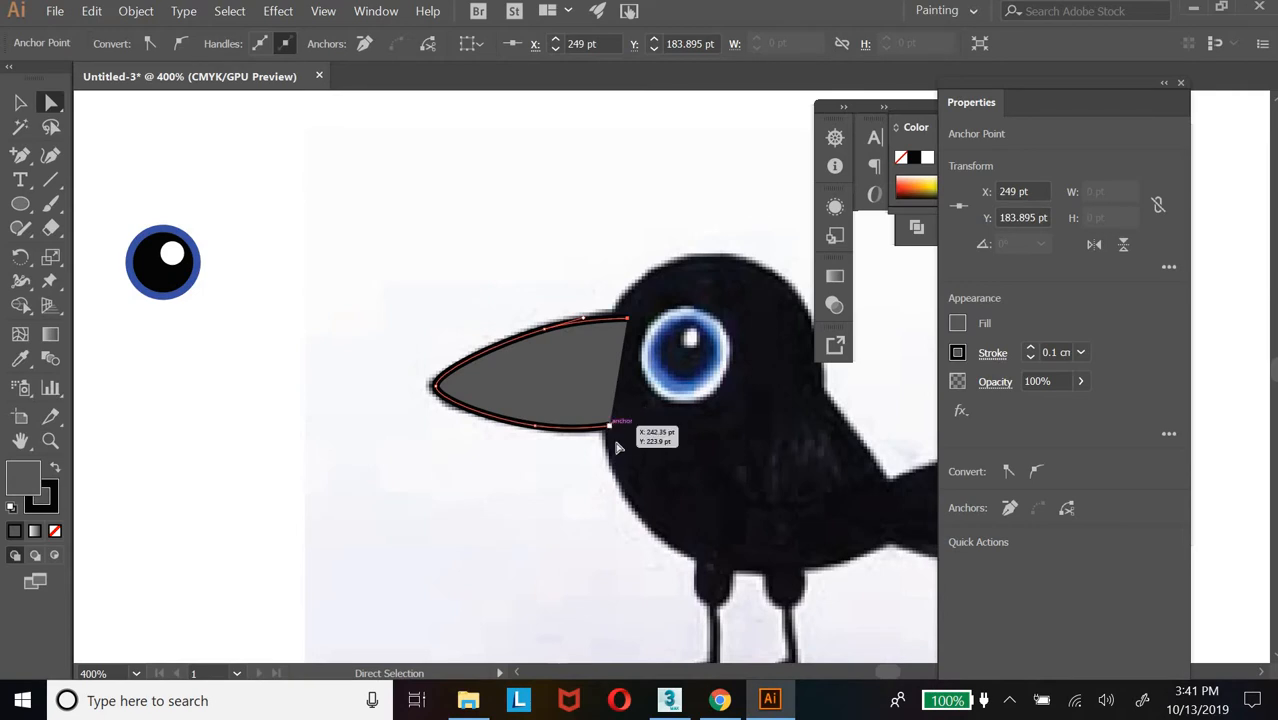
left_click(611, 428)
left_click_drag(621, 432, 628, 433)
Move the finished beak off the reference into the blank area below the drawn eye
left_click(20, 103)
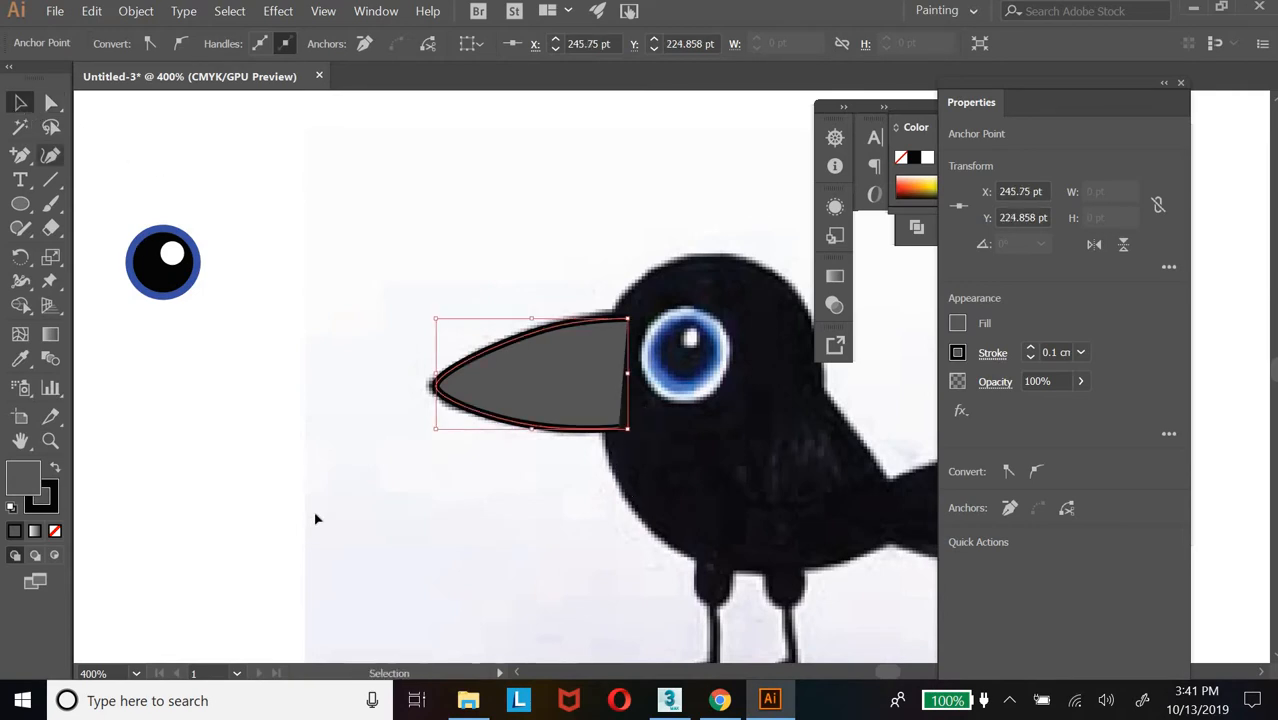
left_click(315, 513)
left_click_drag(521, 377, 209, 458)
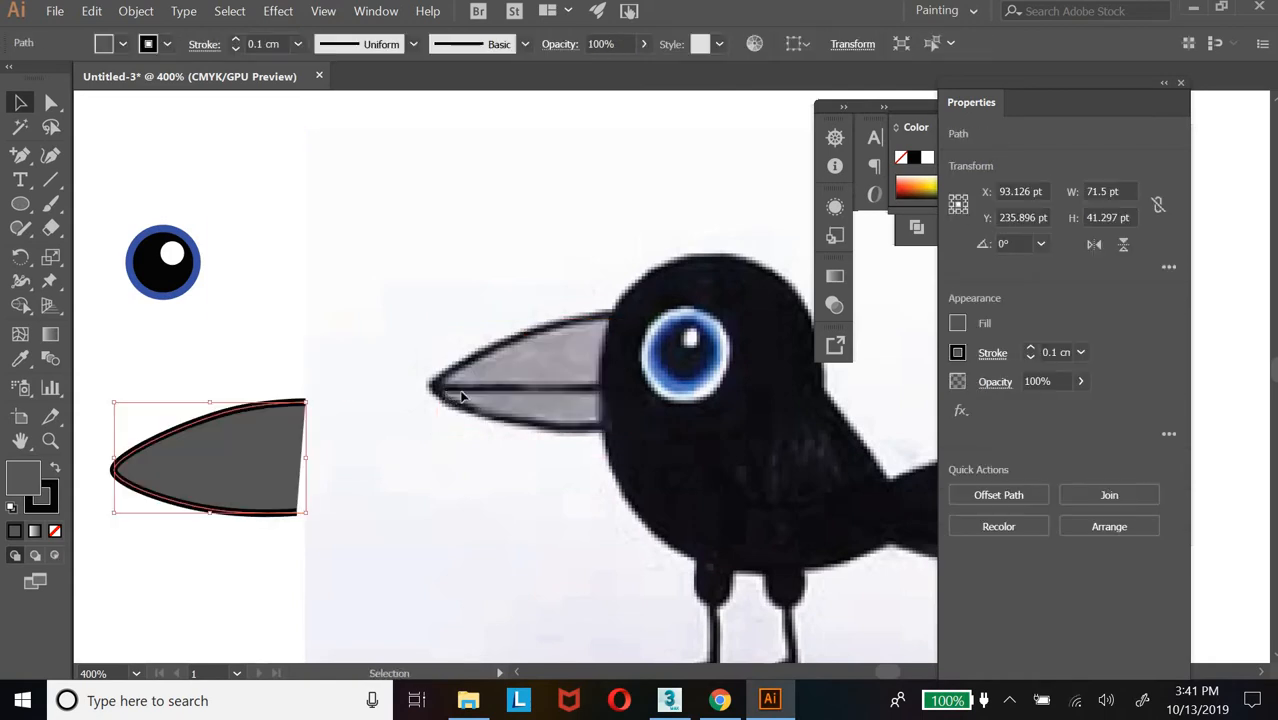
Draw a line about 62.5 pt wide along the reference beak's mouth split and bend it slightly downward with the Anchor Point tool
left_click(51, 179)
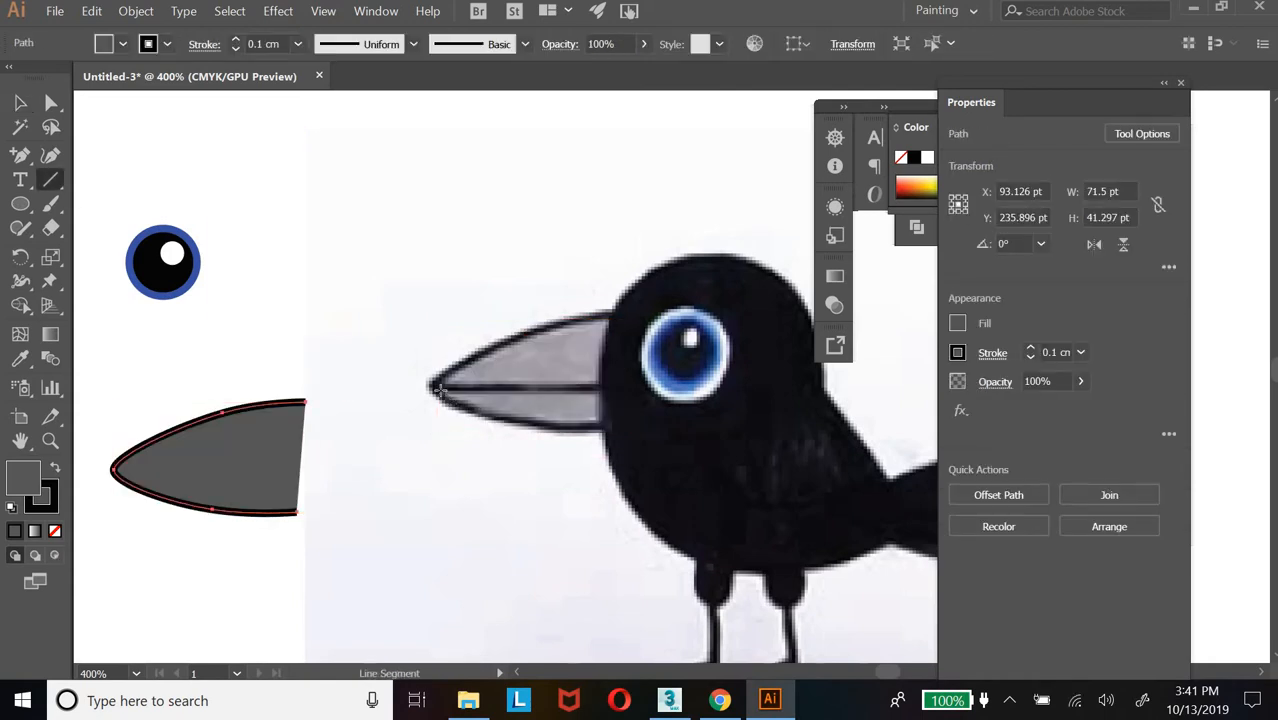
left_click_drag(430, 385, 603, 390)
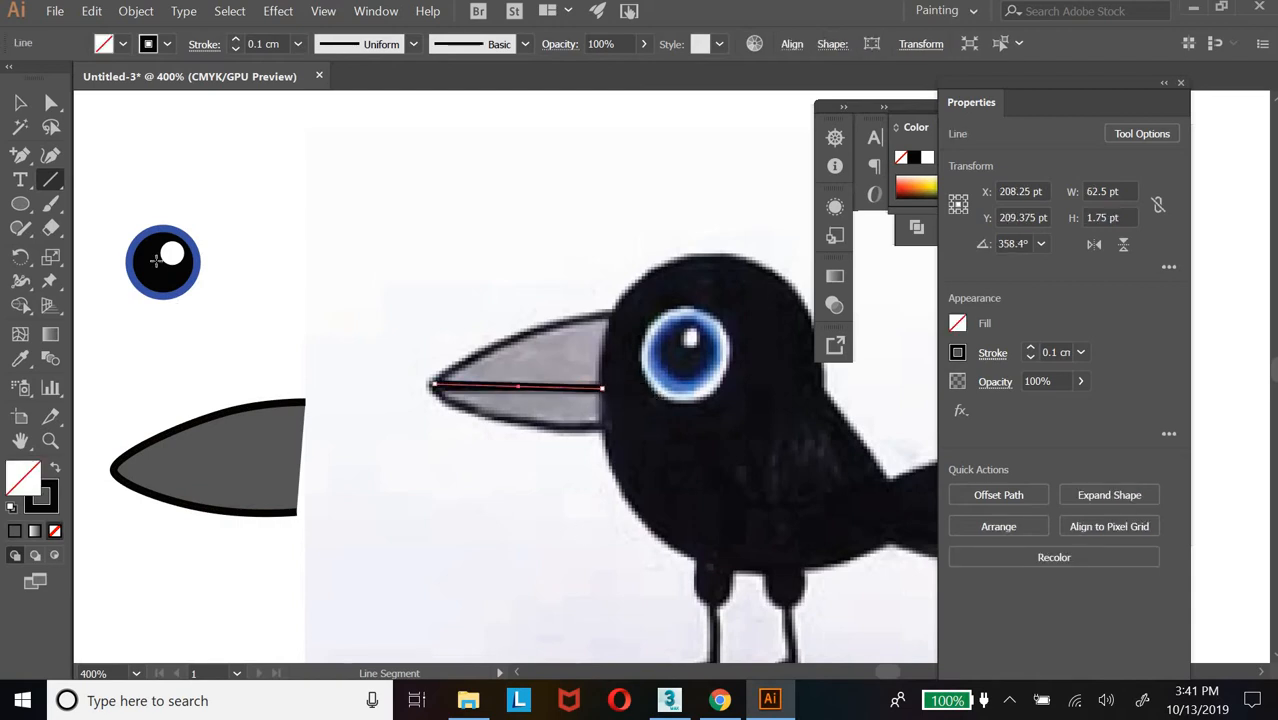
left_click(51, 104)
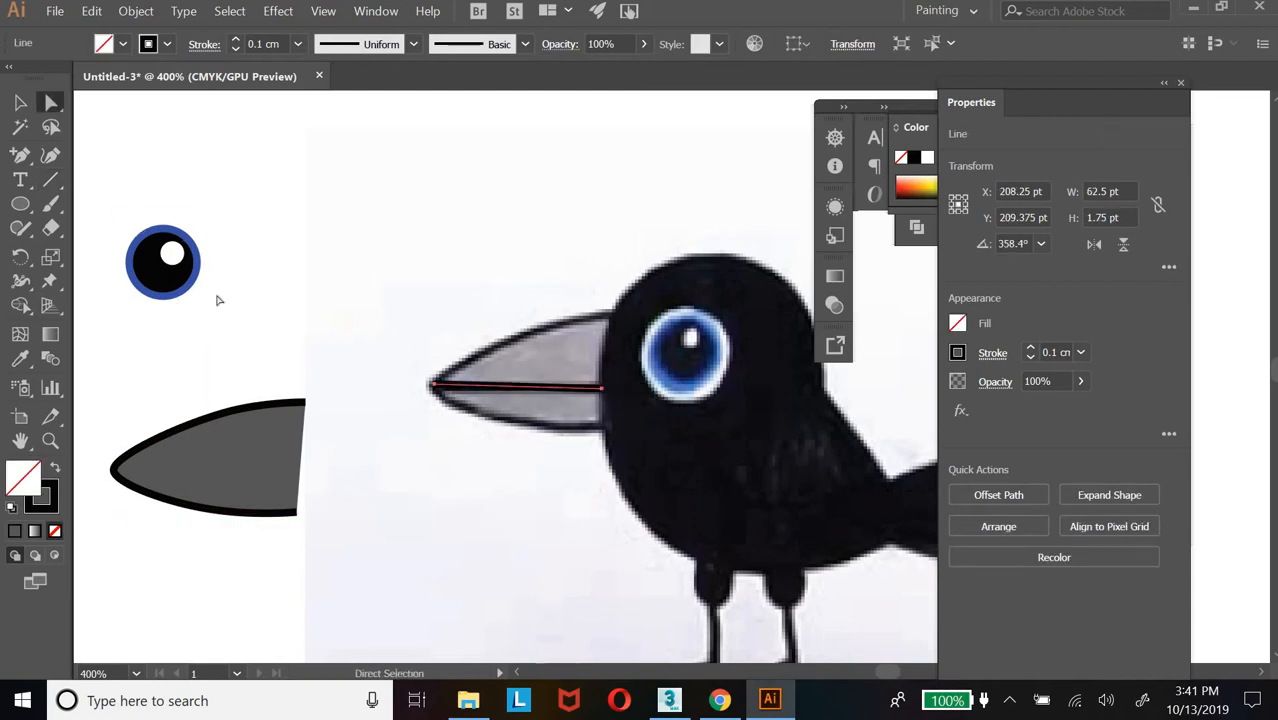
left_click(20, 155)
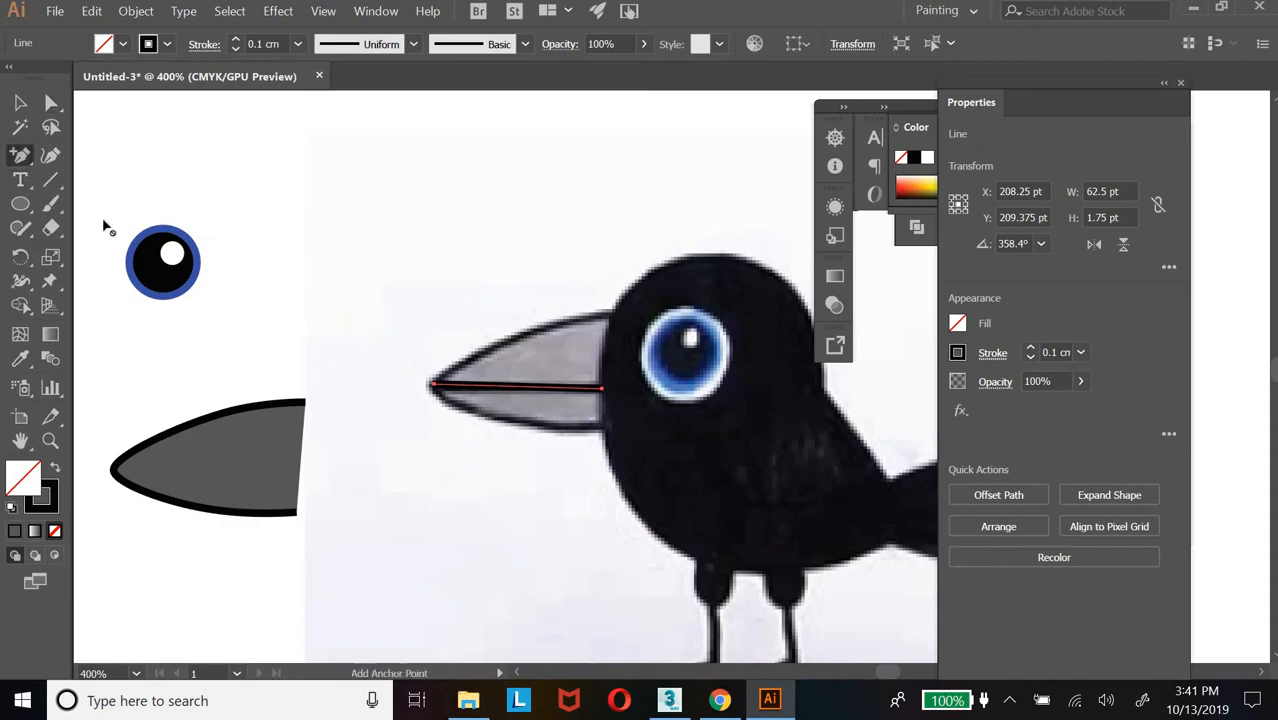
left_click_drag(20, 156, 93, 243)
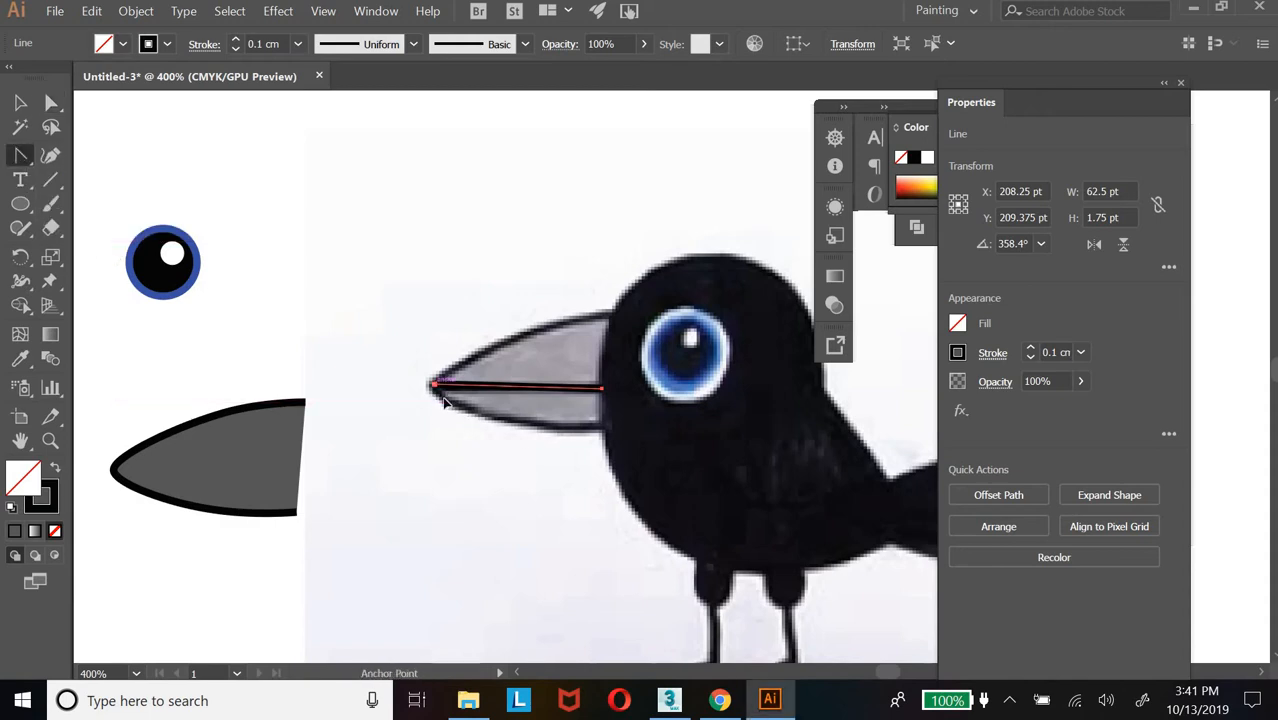
left_click_drag(432, 384, 510, 402)
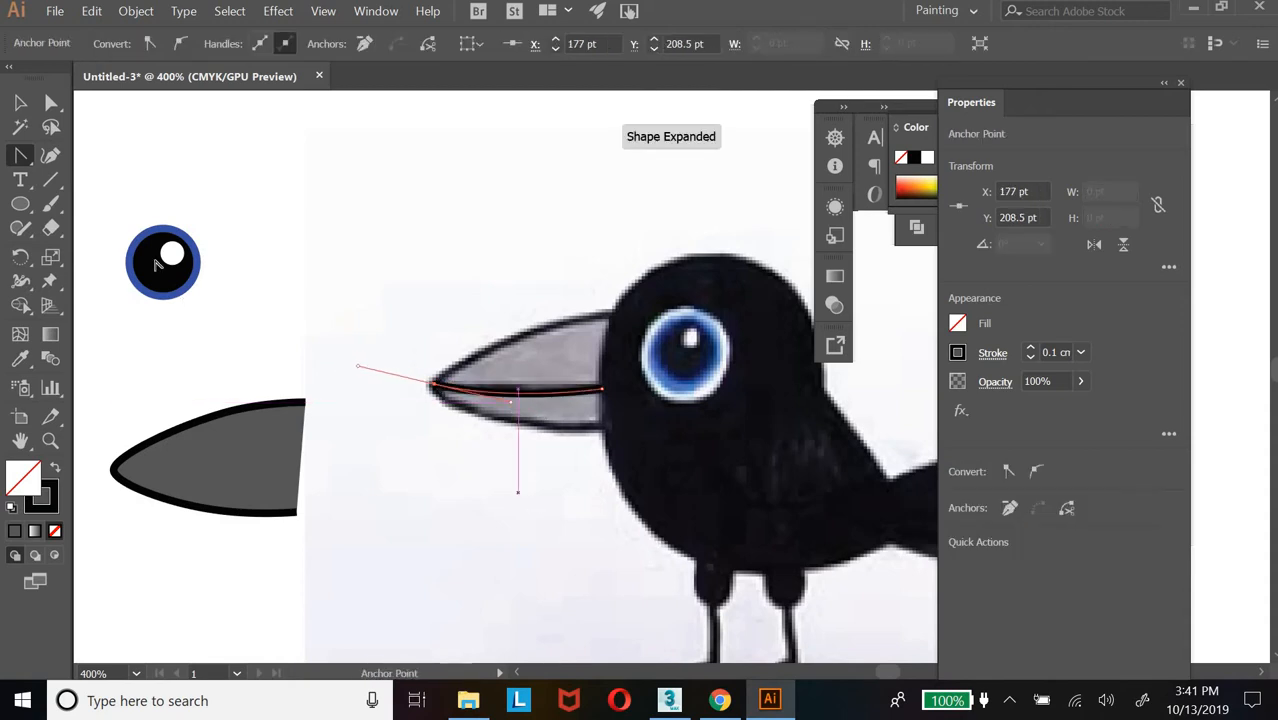
key("v")
left_click(497, 523)
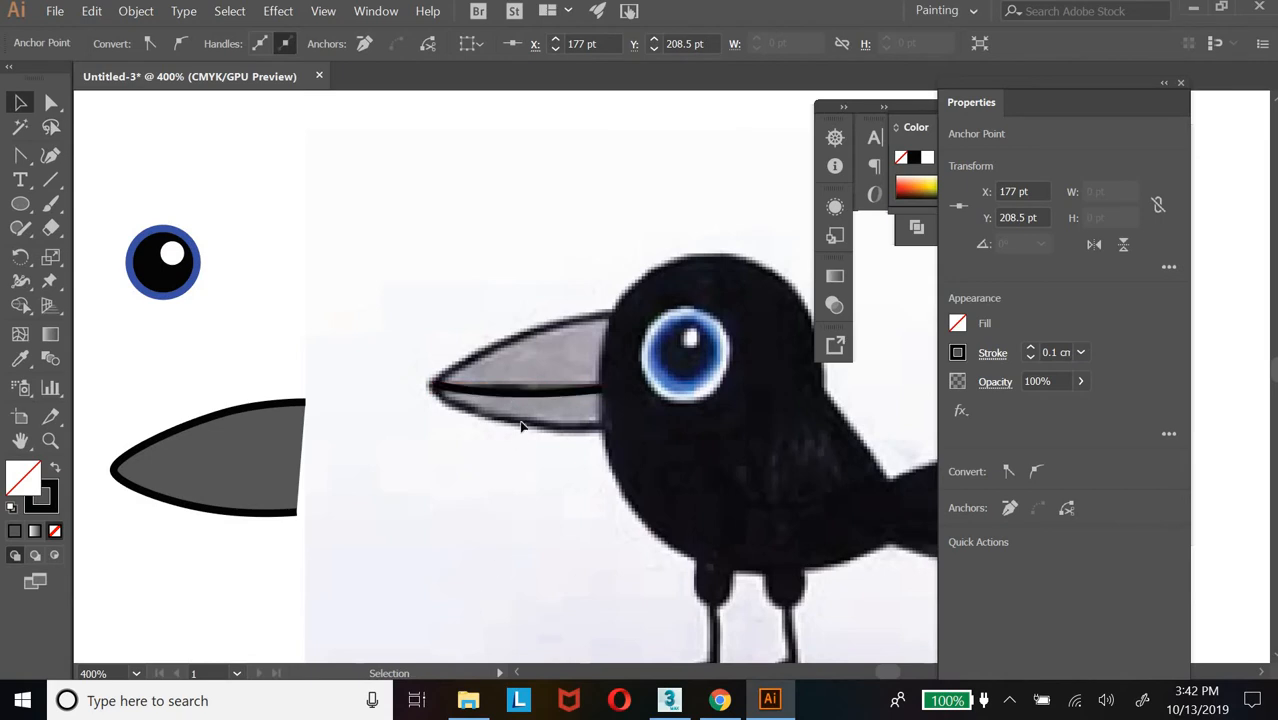
Move the curved mouth line off the reference to just below the drawn beak
left_click_drag(524, 395, 465, 528)
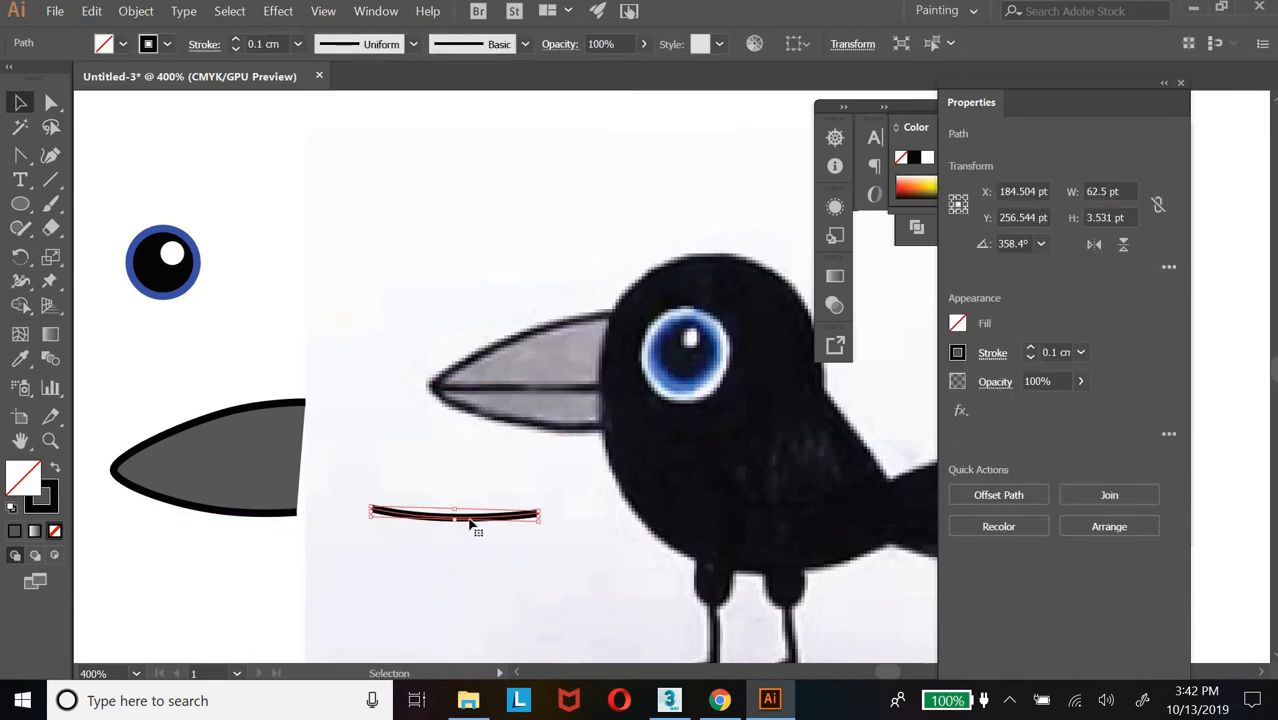
left_click(443, 534)
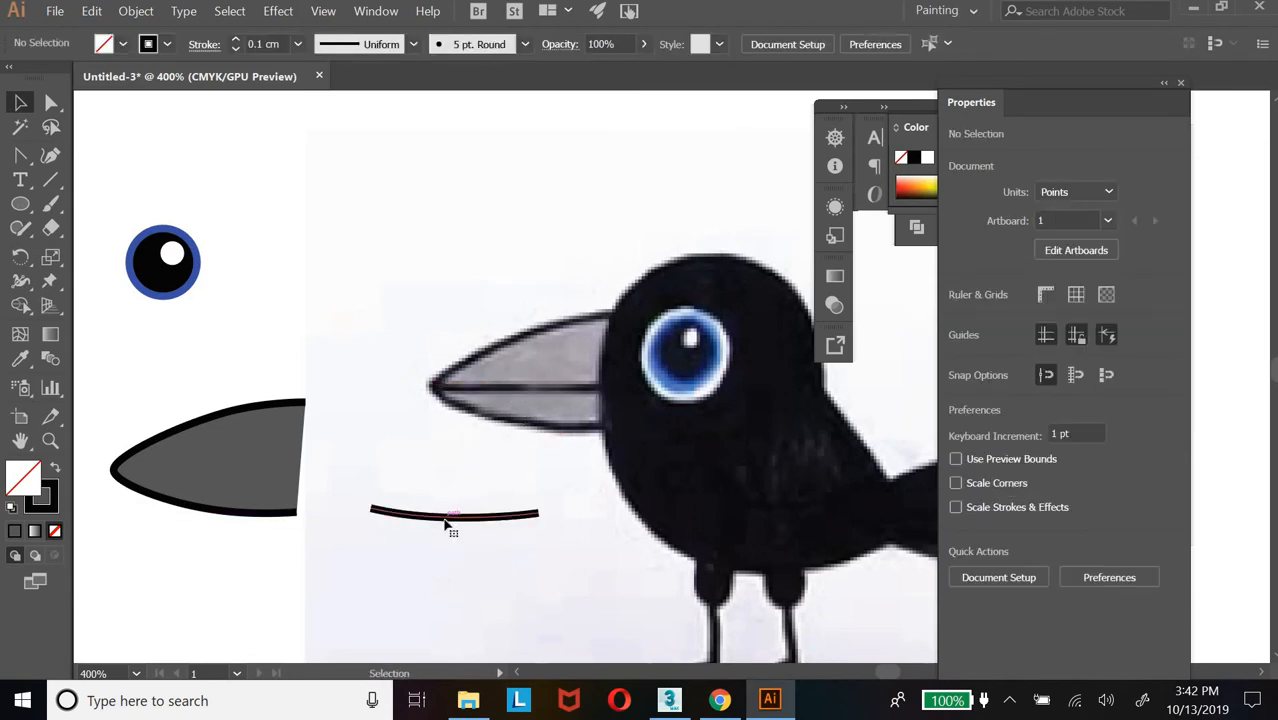
left_click_drag(448, 524, 299, 570)
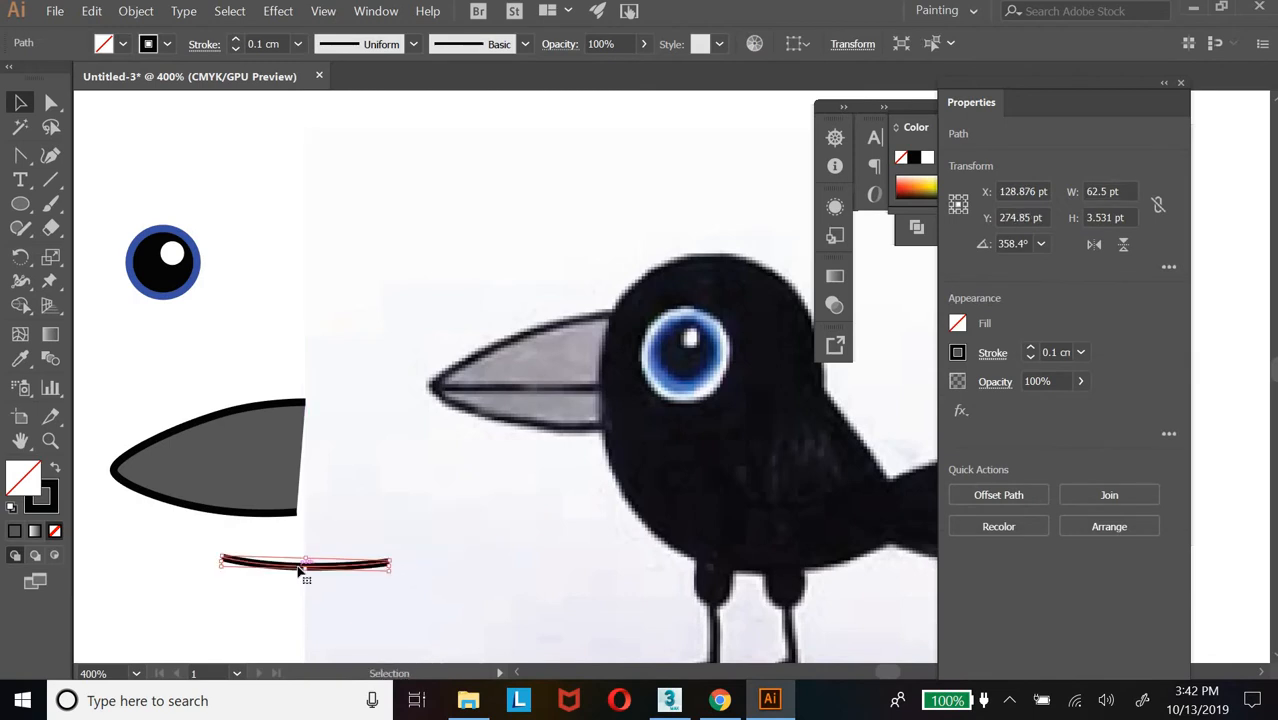
left_click(257, 593)
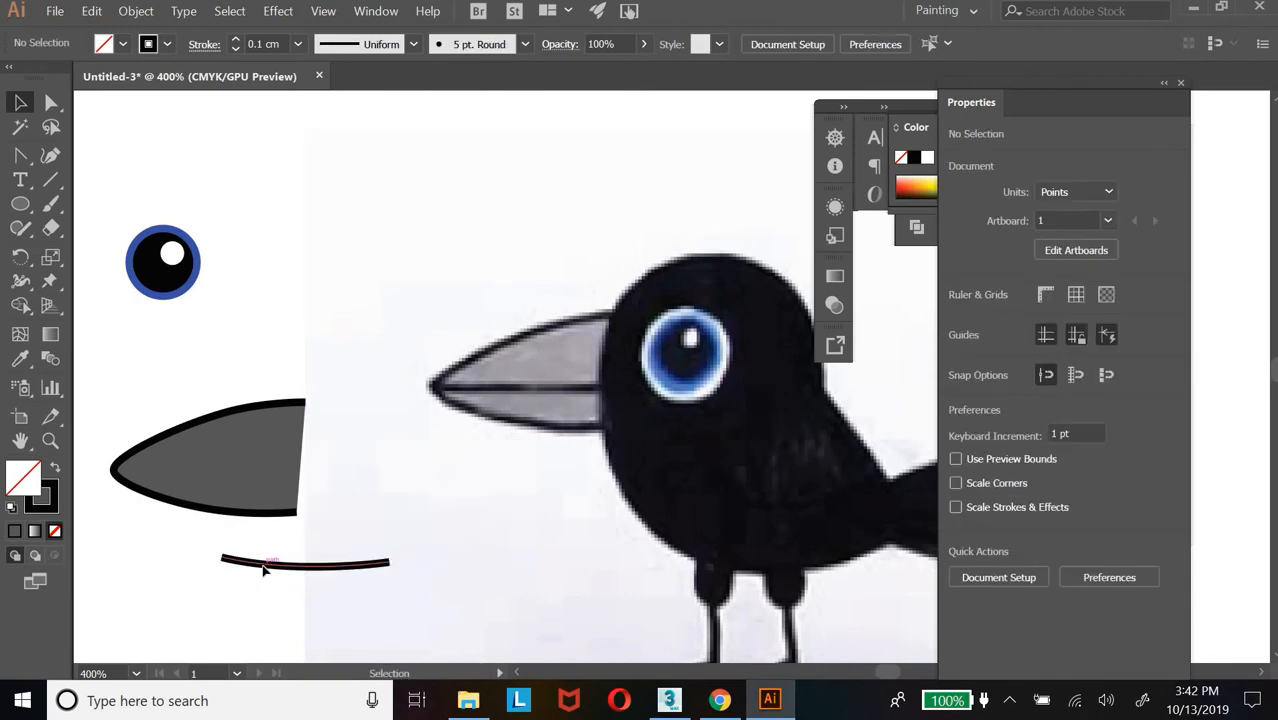
left_click(264, 566)
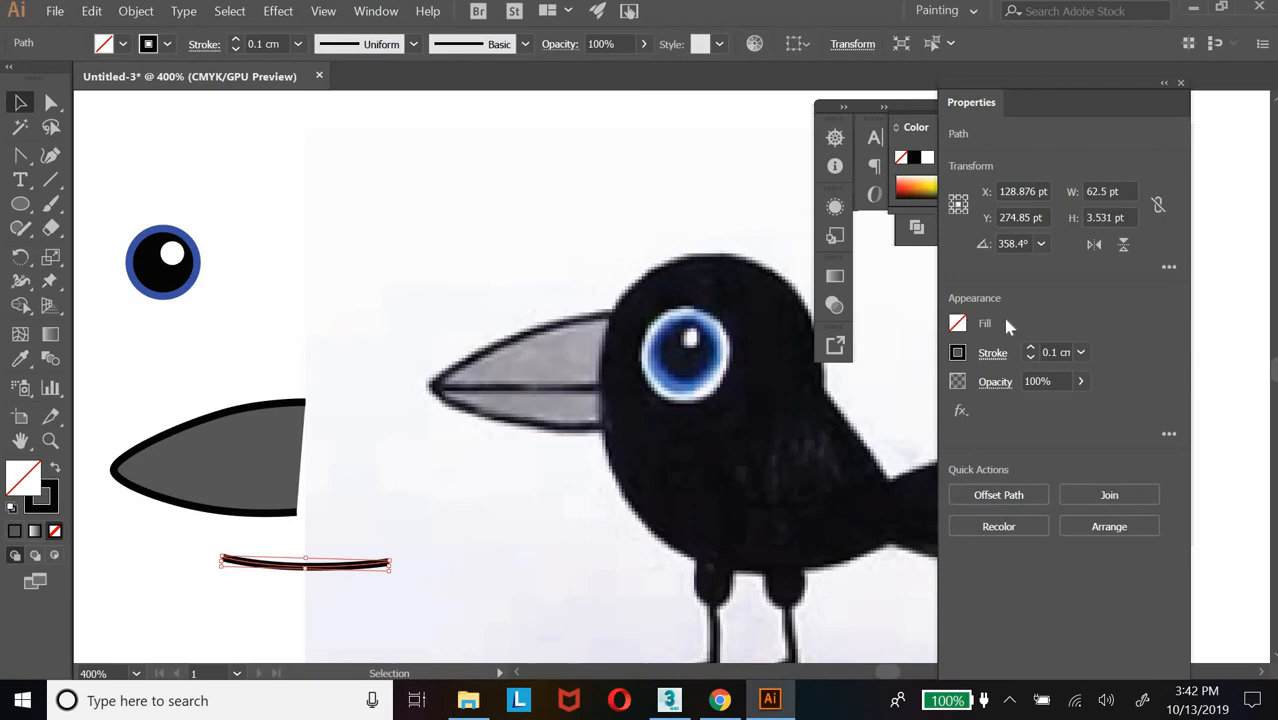
left_click(1000, 362)
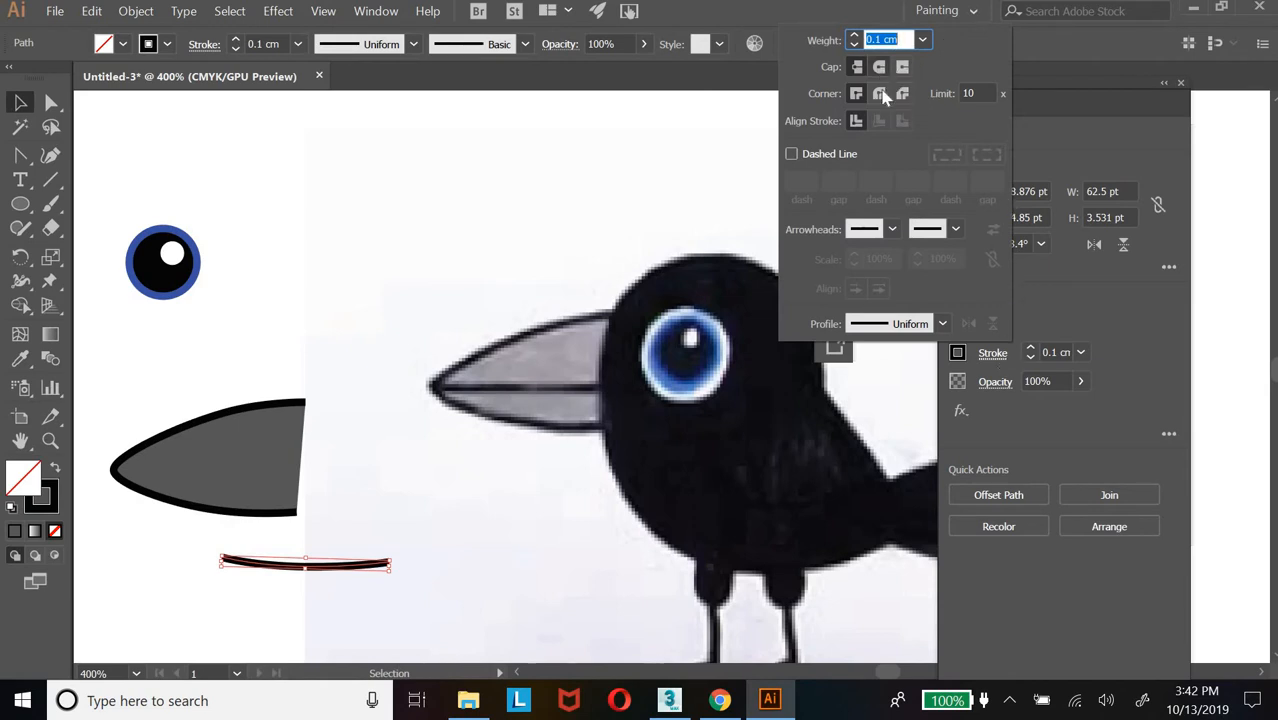
left_click(239, 567)
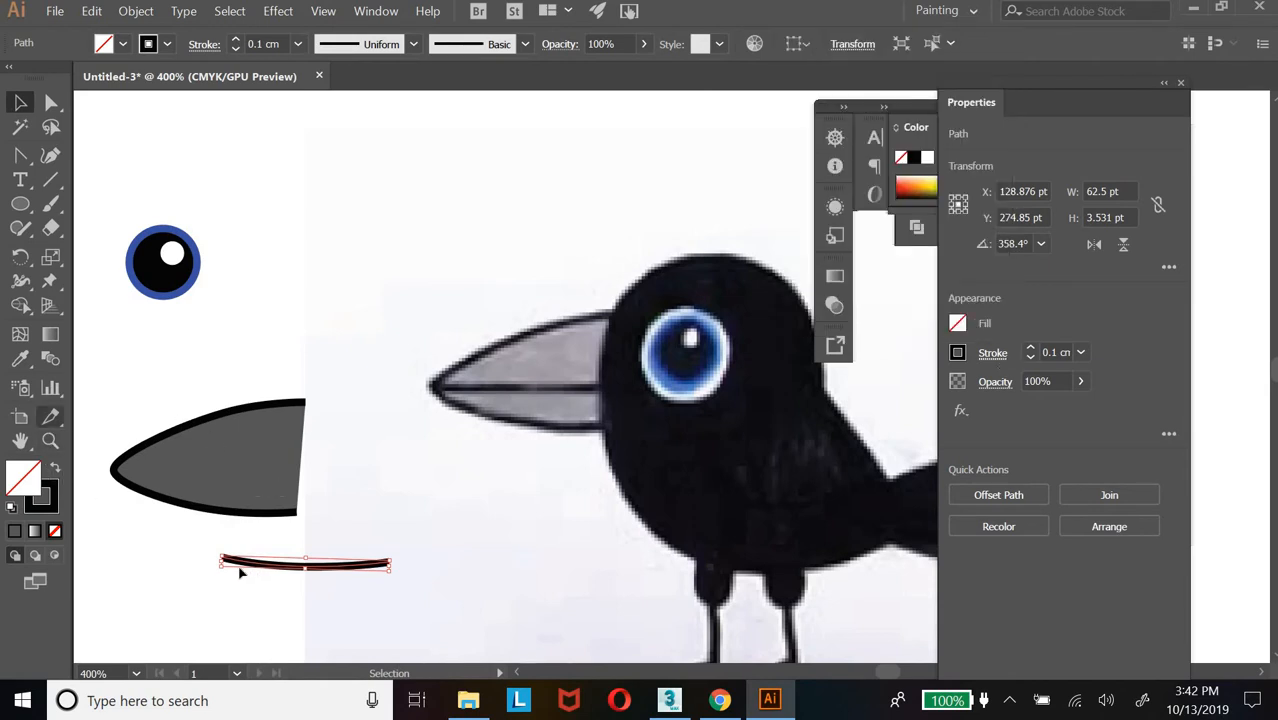
Give the mouth line's stroke round caps
left_click(51, 443)
left_click(231, 568)
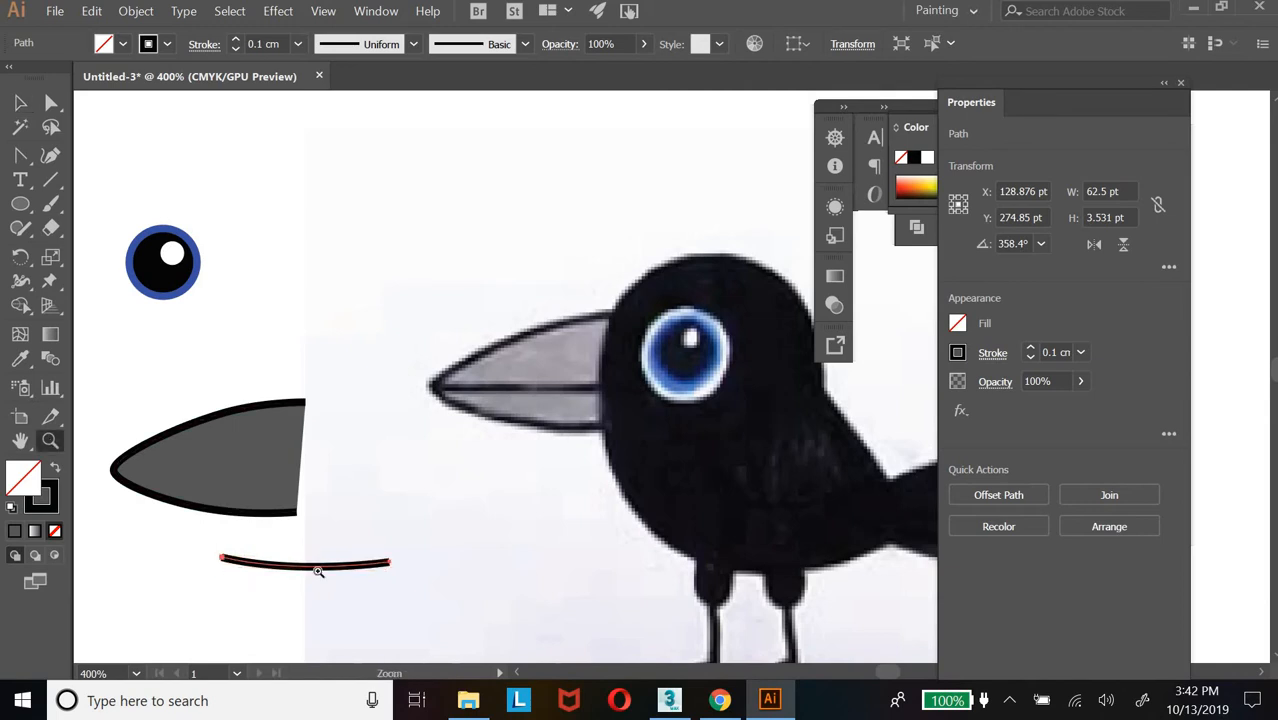
left_click(717, 363)
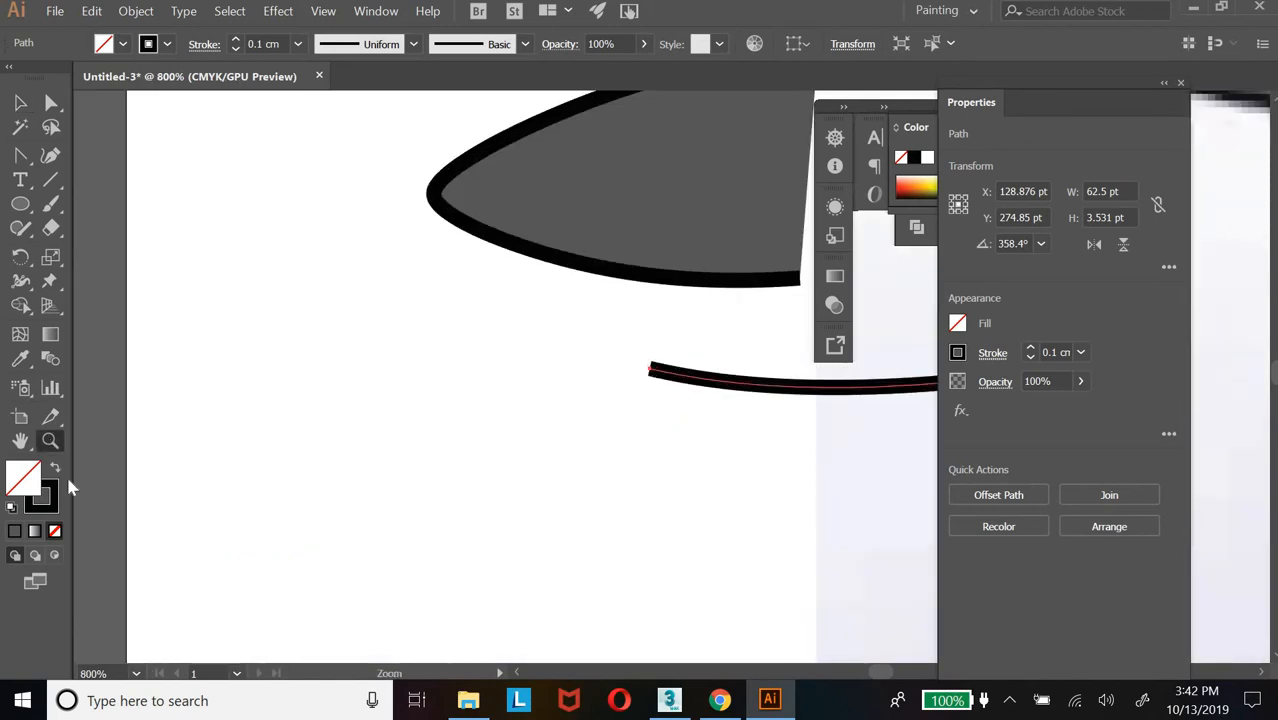
left_click(21, 442)
left_click_drag(471, 402, 251, 530)
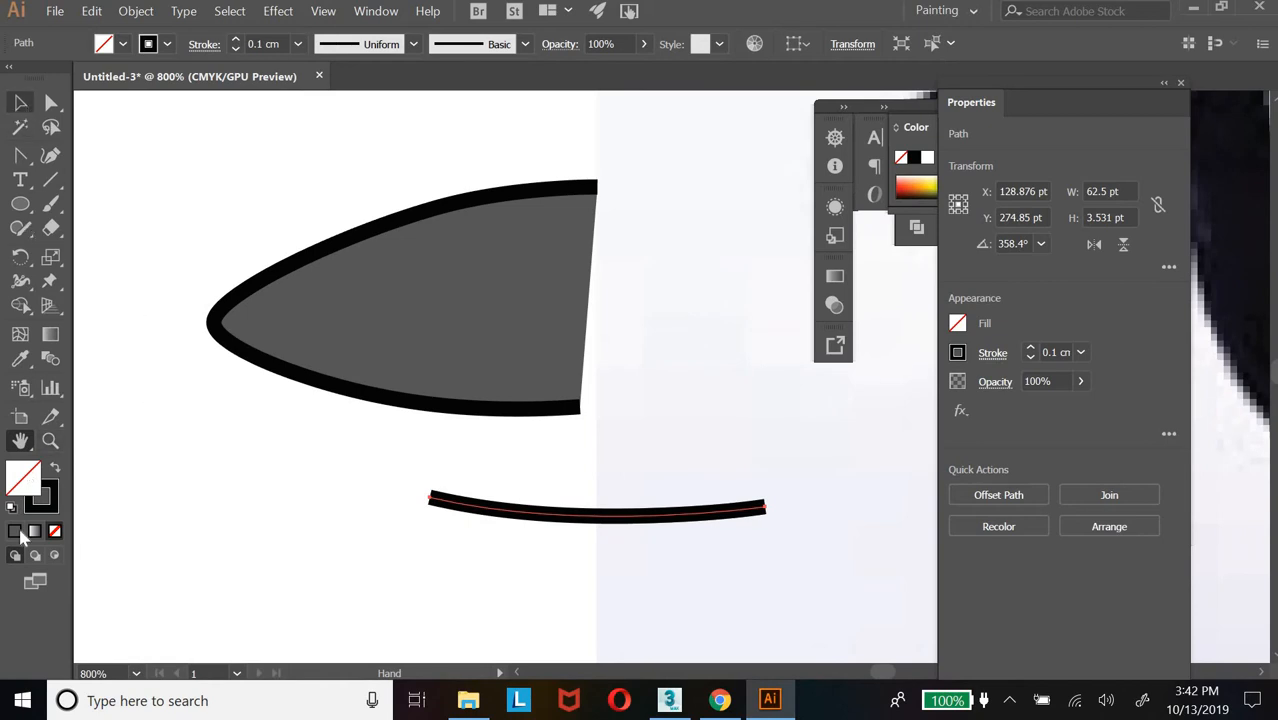
left_click(50, 441)
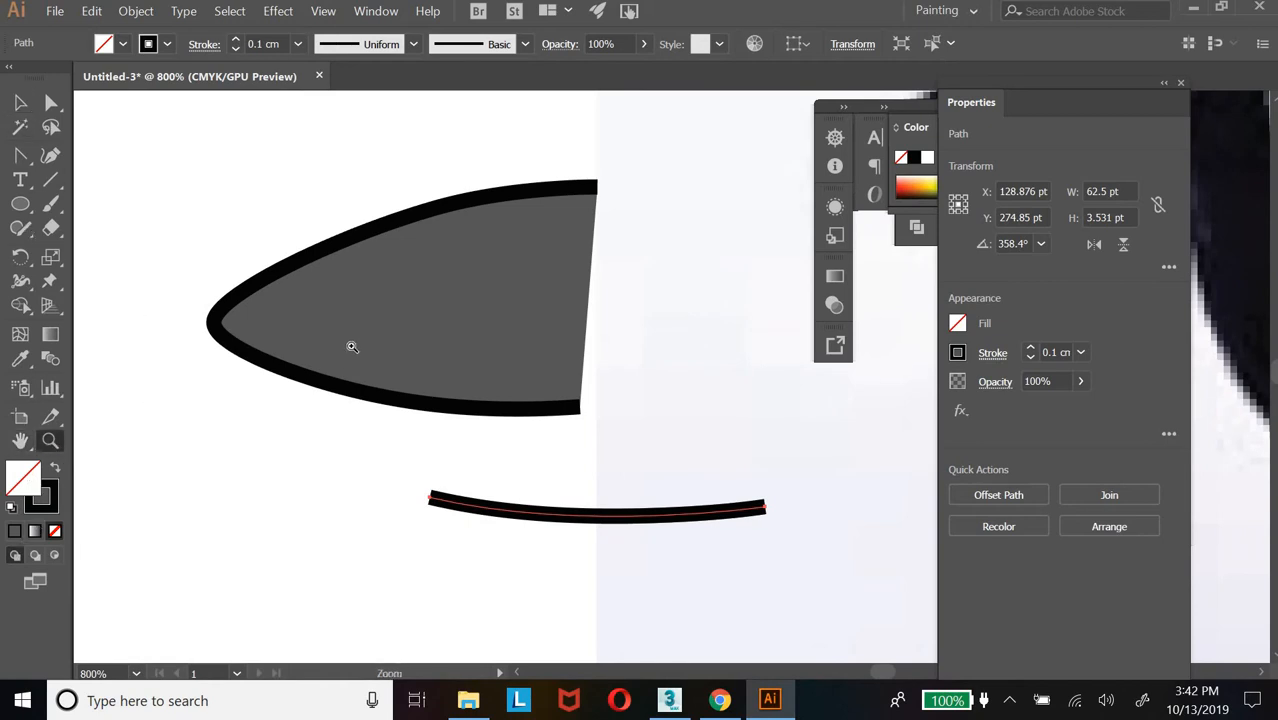
left_click(556, 323, "alt")
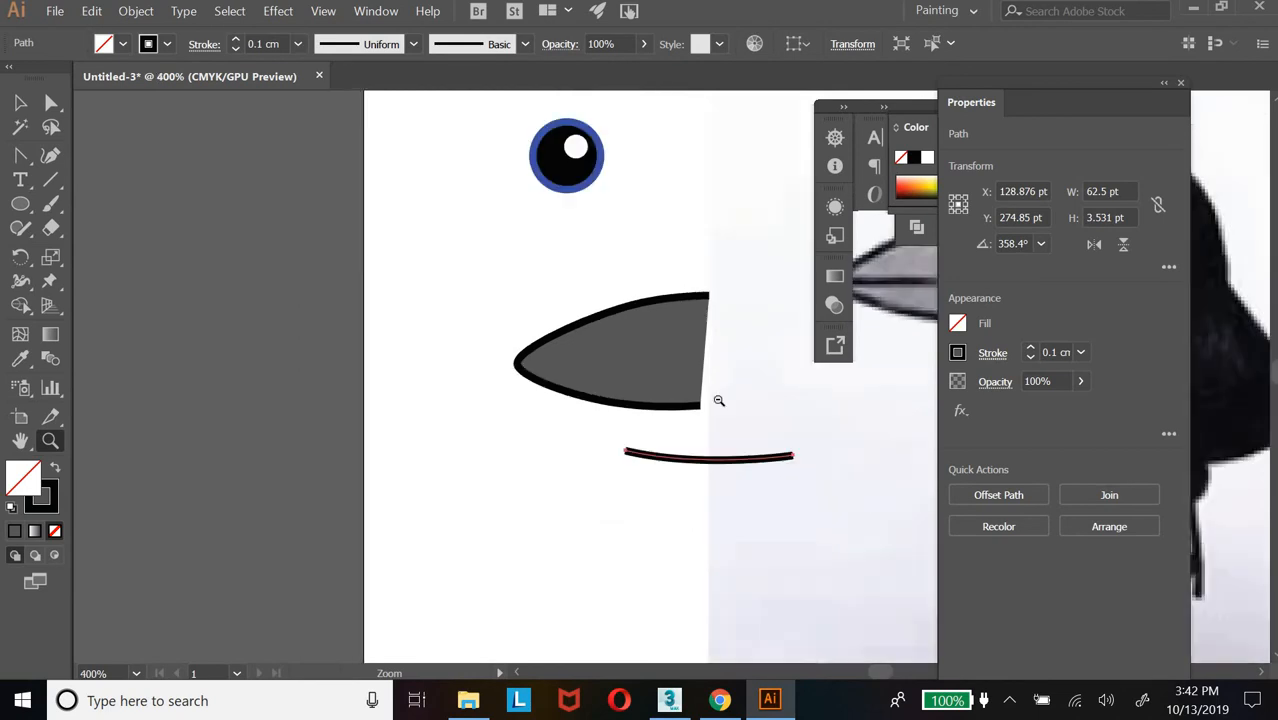
left_click(742, 385)
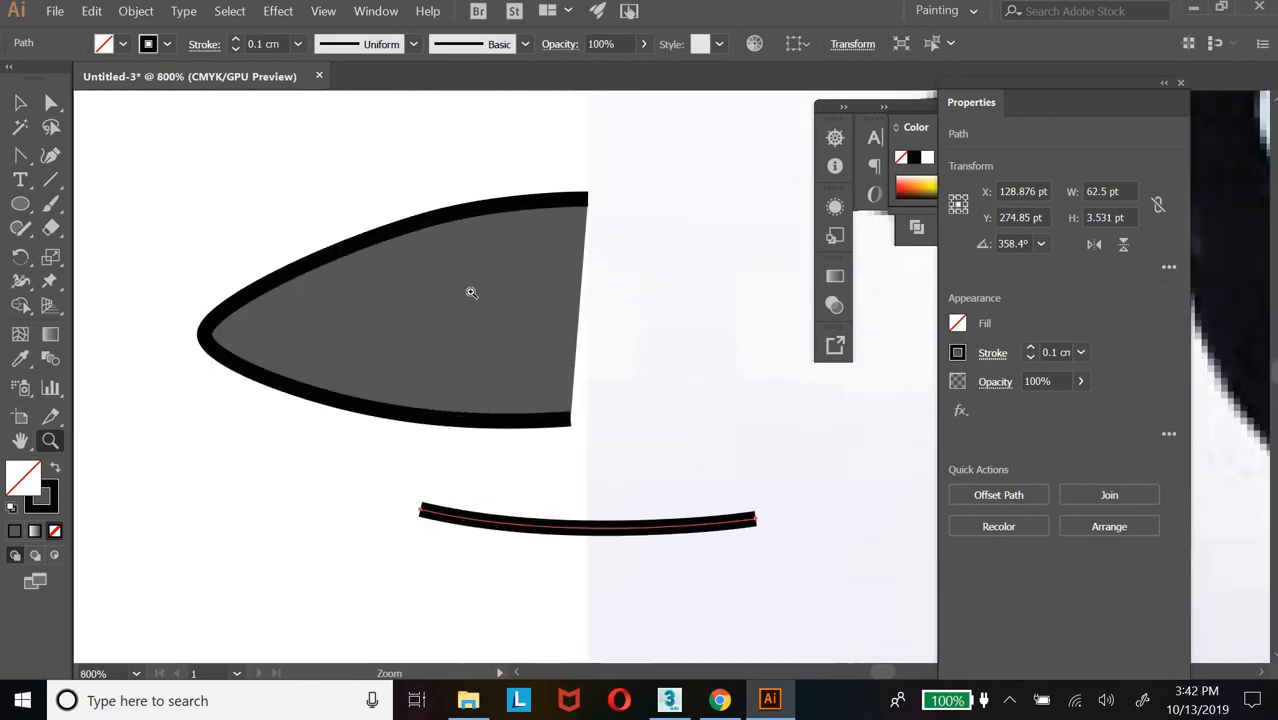
left_click(20, 103)
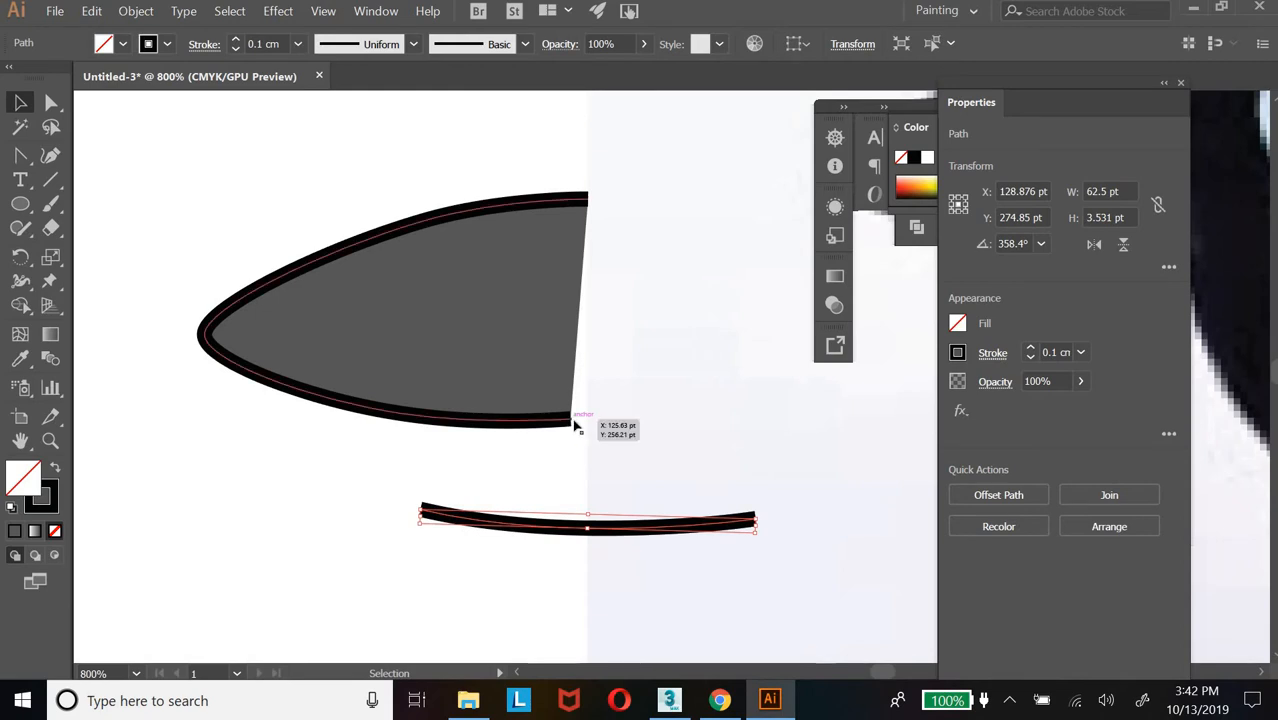
left_click(442, 540)
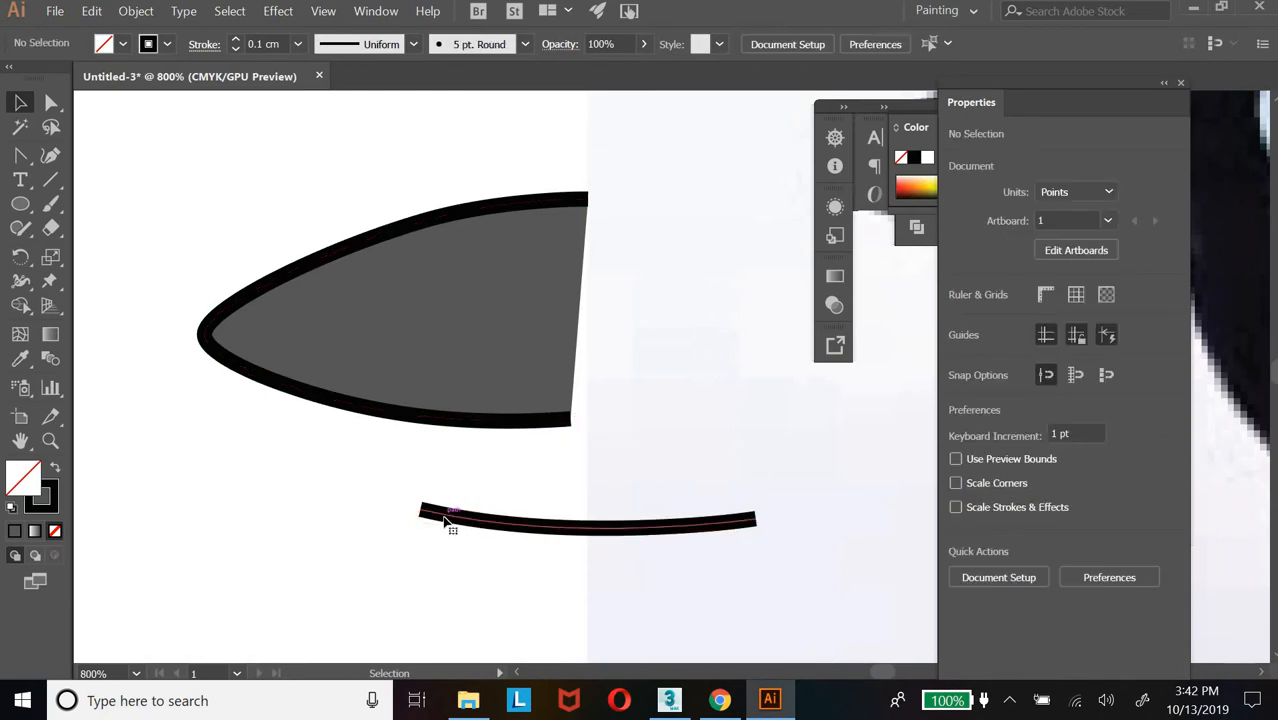
left_click(690, 521)
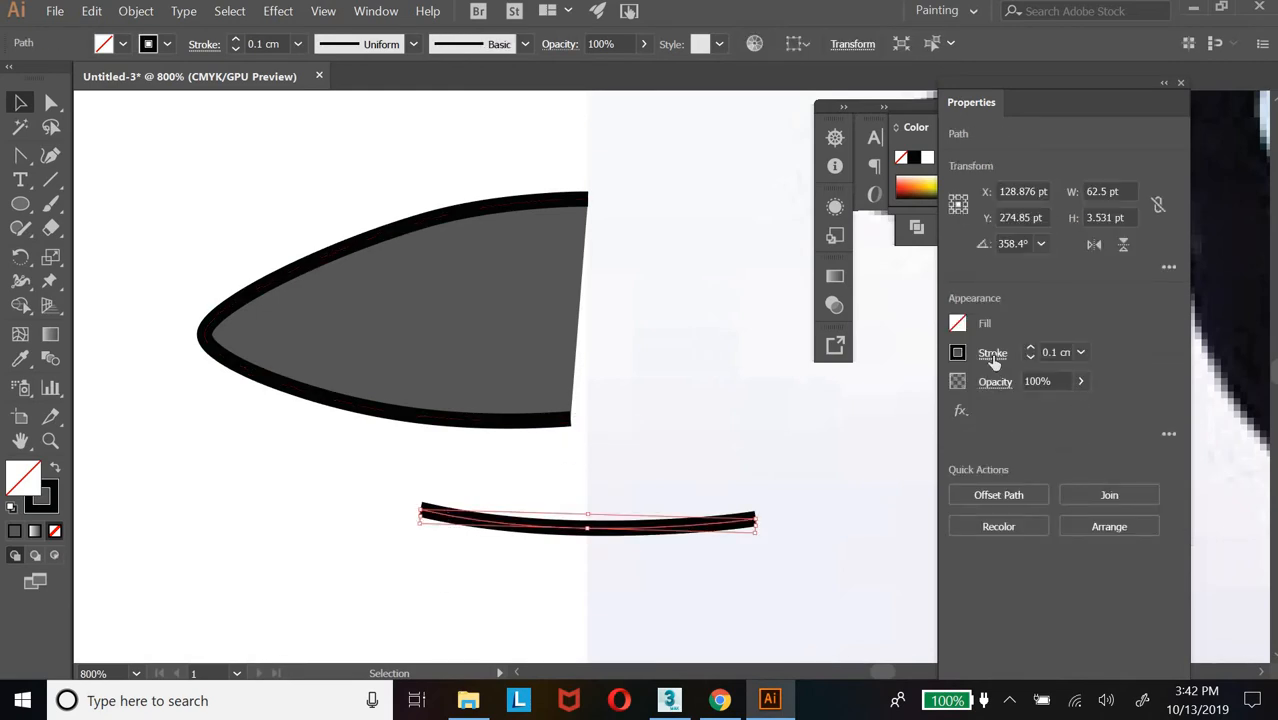
left_click(993, 355)
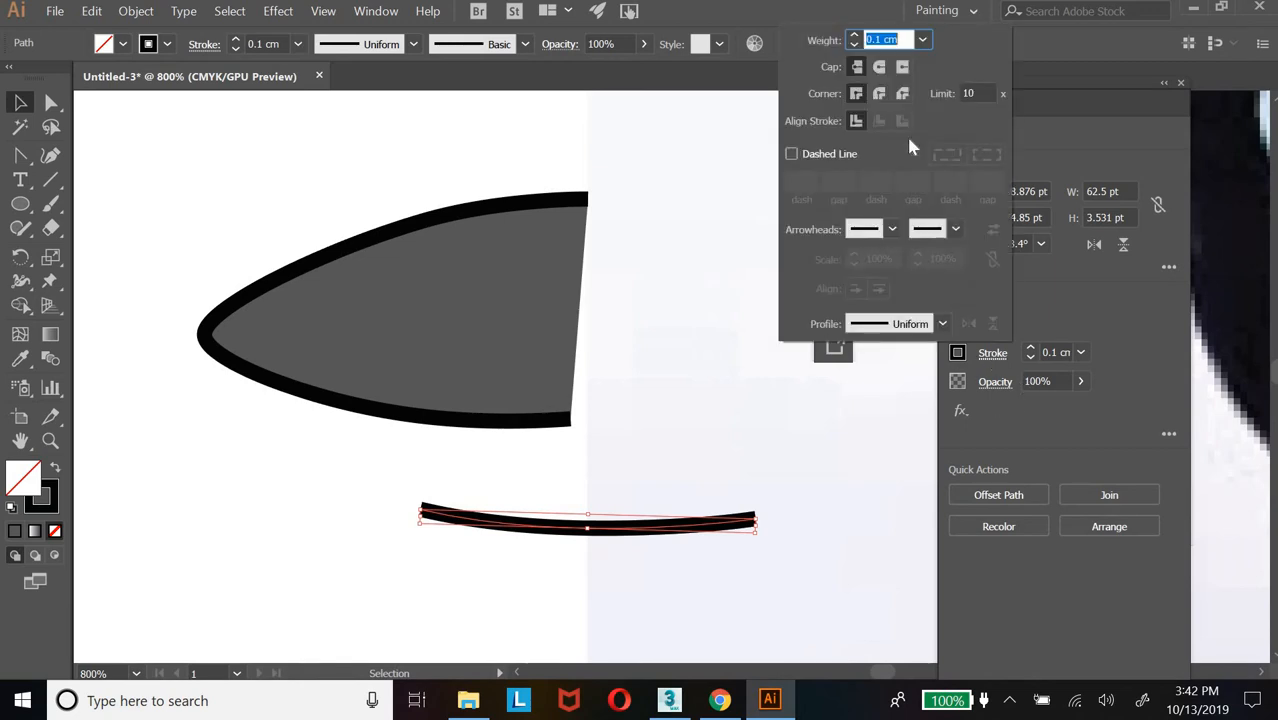
left_click(879, 66)
left_click(432, 513)
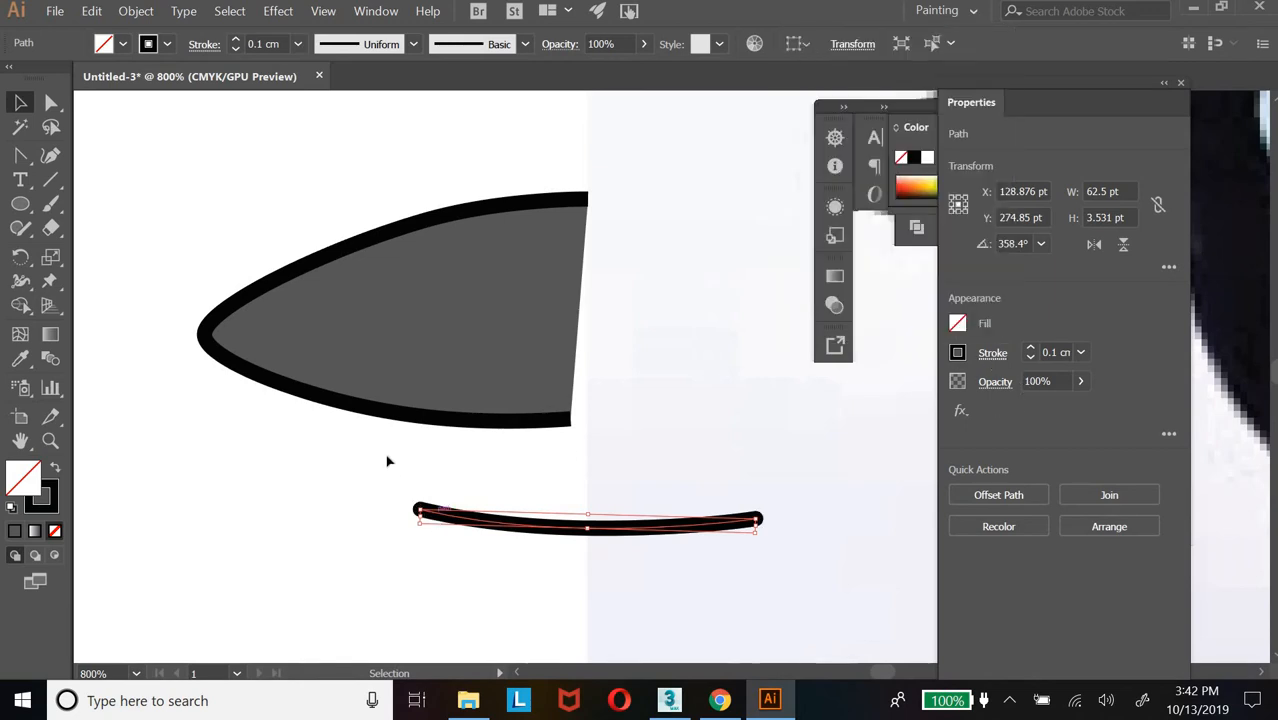
Place the mouth line inside the gray beak with its front end at the beak's tip
left_click(279, 559)
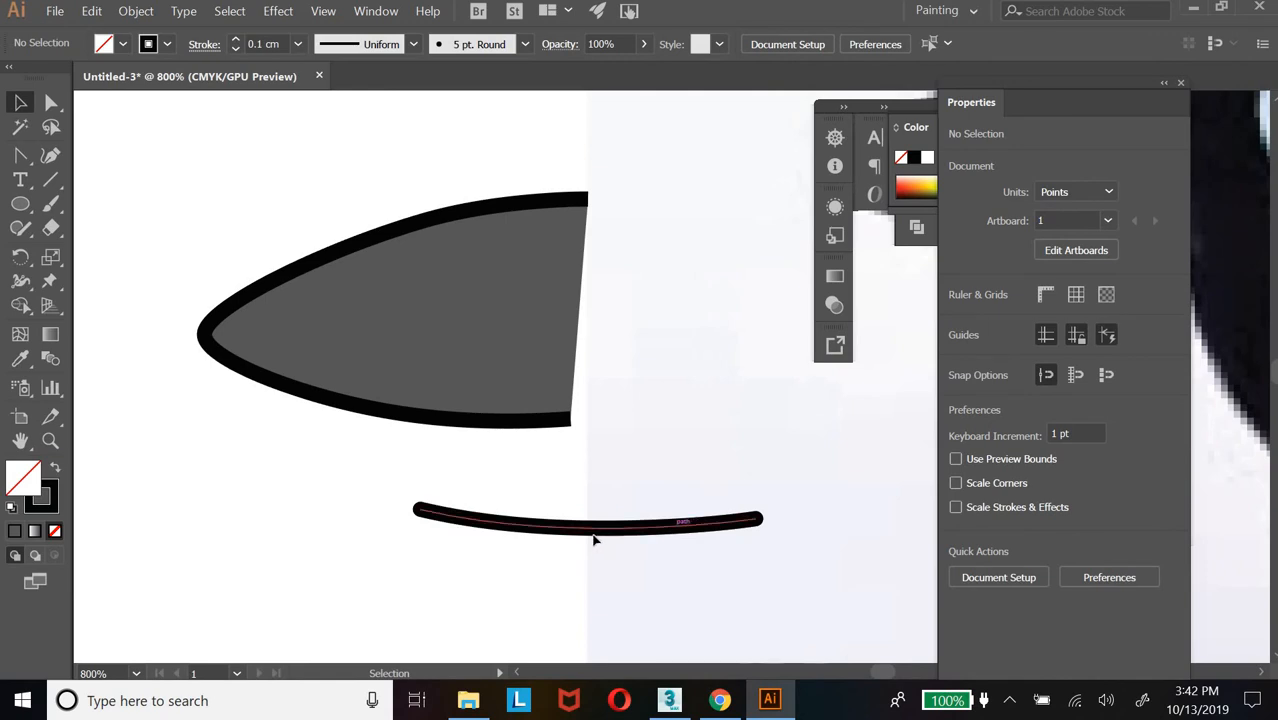
mouse_move(605, 530)
left_mouse_down()
mouse_move(439, 368)
mouse_move(379, 349)
mouse_move(398, 355)
left_mouse_up()
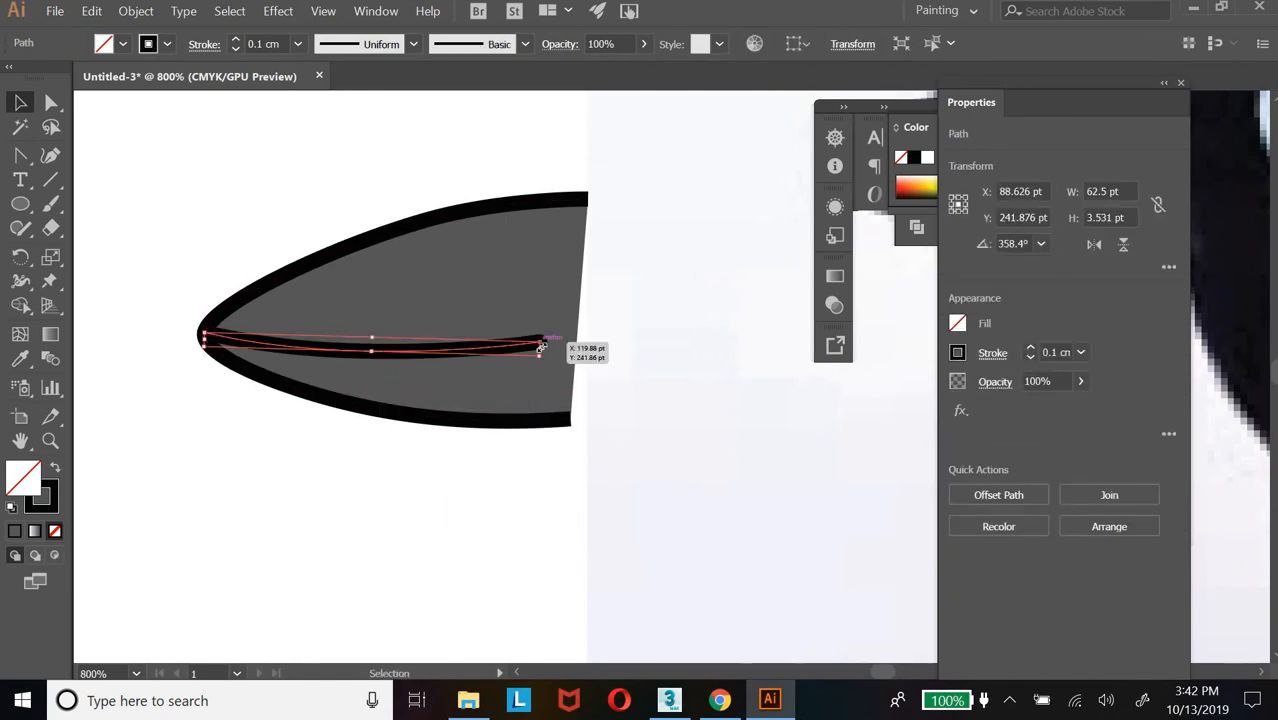
left_click(337, 517)
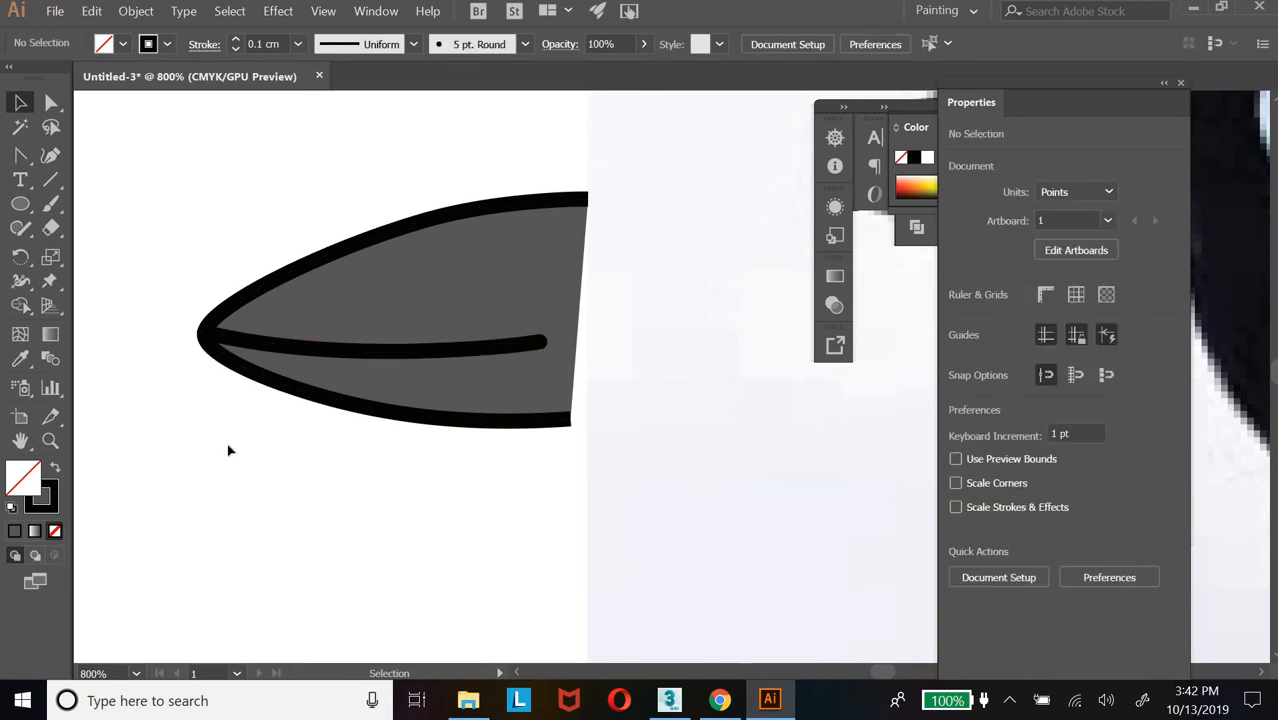
Shift the beak and mouth line together slightly up and left, and group them
left_click(49, 441)
left_click(722, 389, "alt")
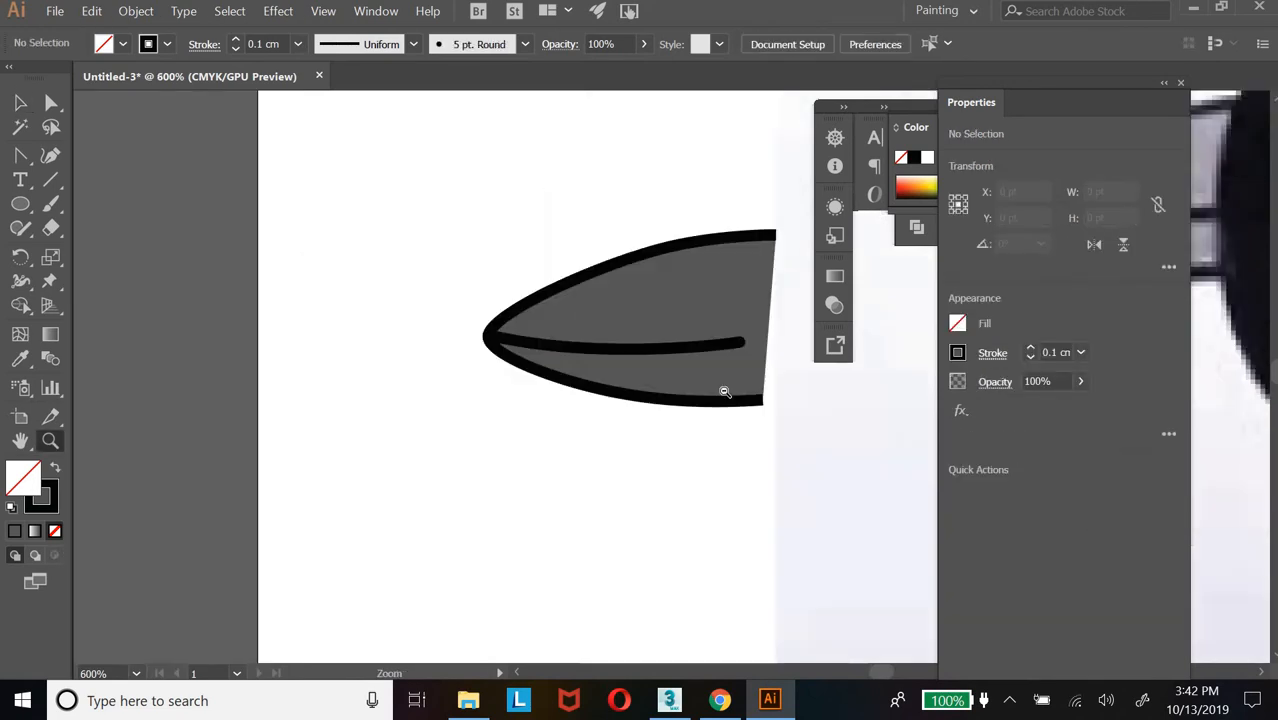
left_click(661, 393, "alt")
left_click(648, 394, "alt")
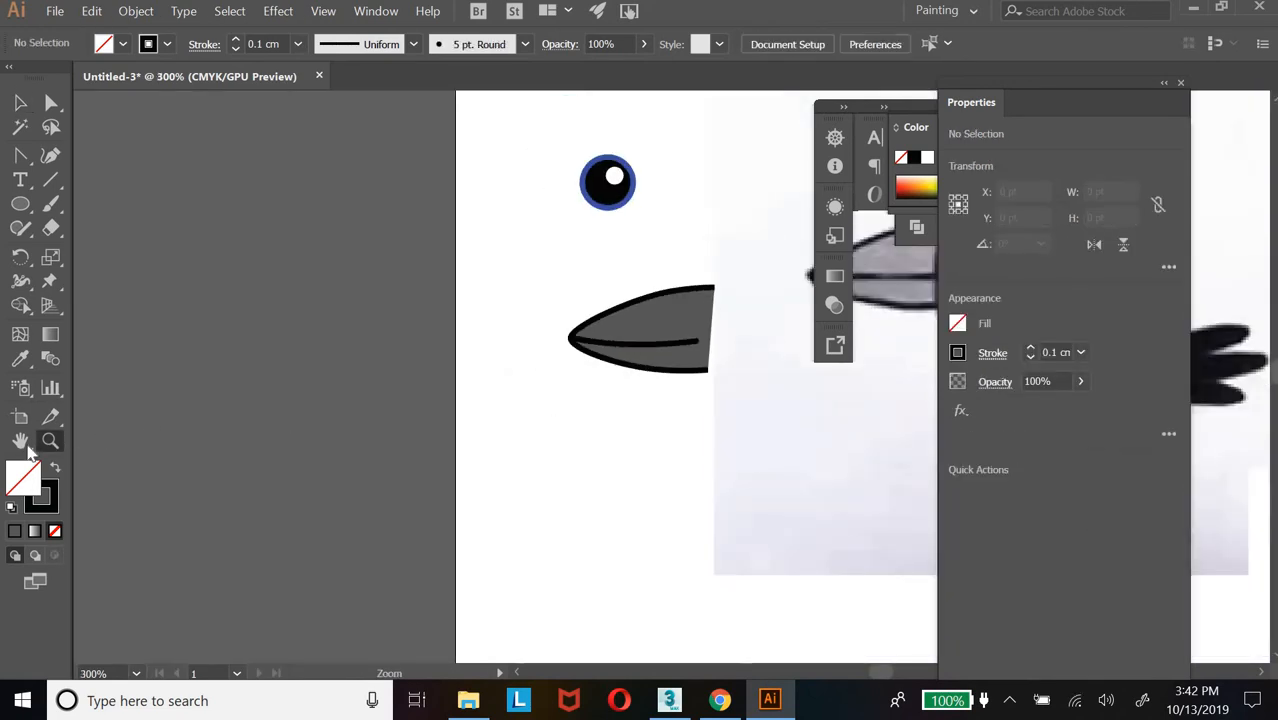
left_click(20, 441)
left_click_drag(340, 437, 191, 328)
left_click(20, 103)
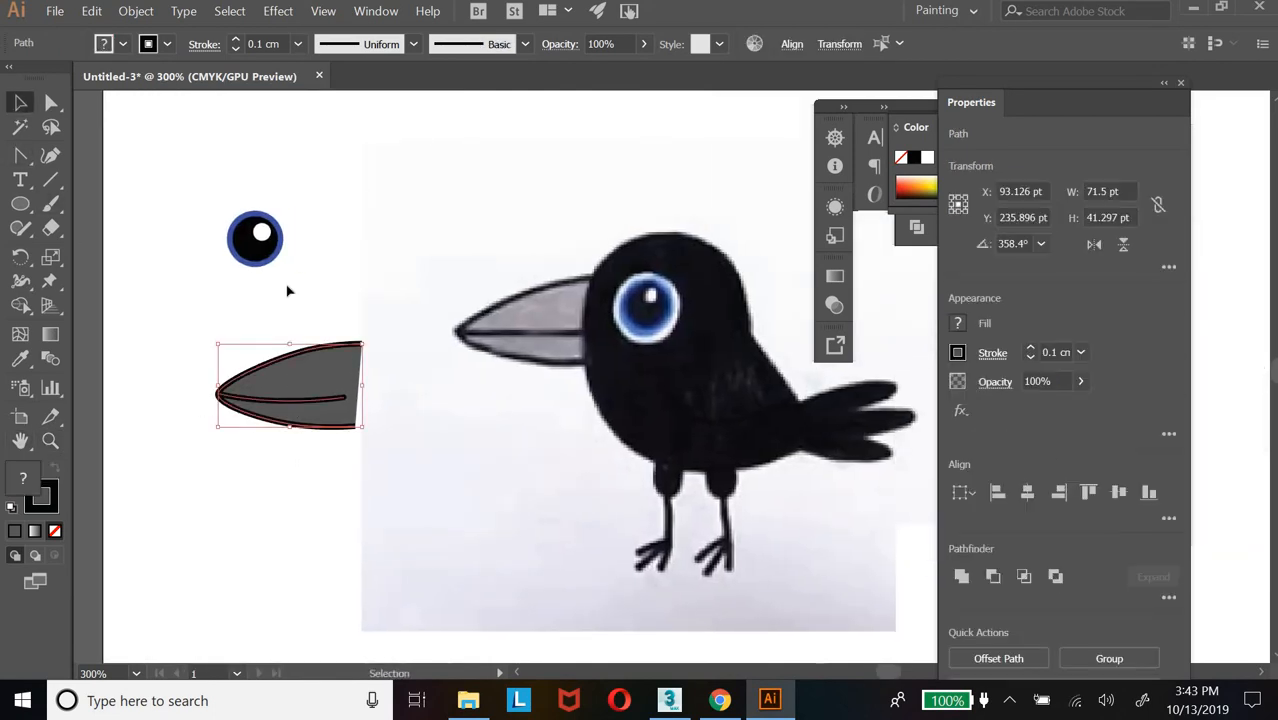
left_click(140, 14)
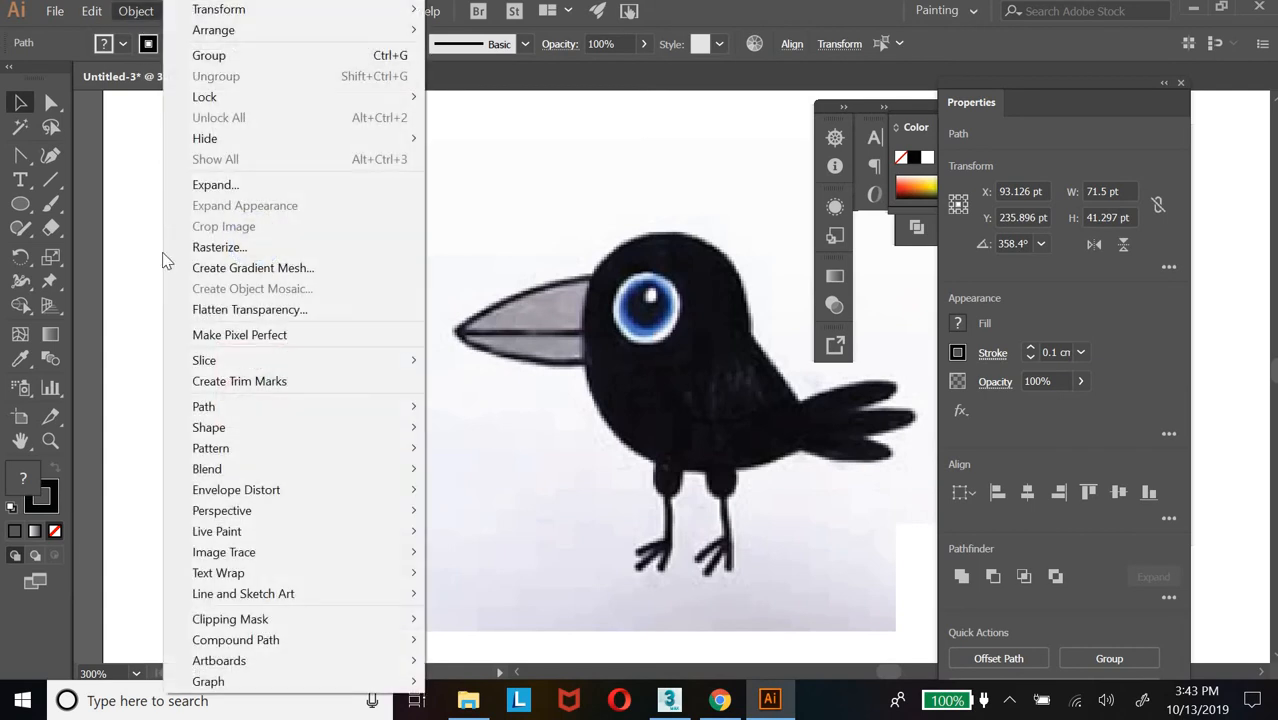
left_click(161, 274)
left_click(148, 356)
left_click_drag(292, 410, 264, 377)
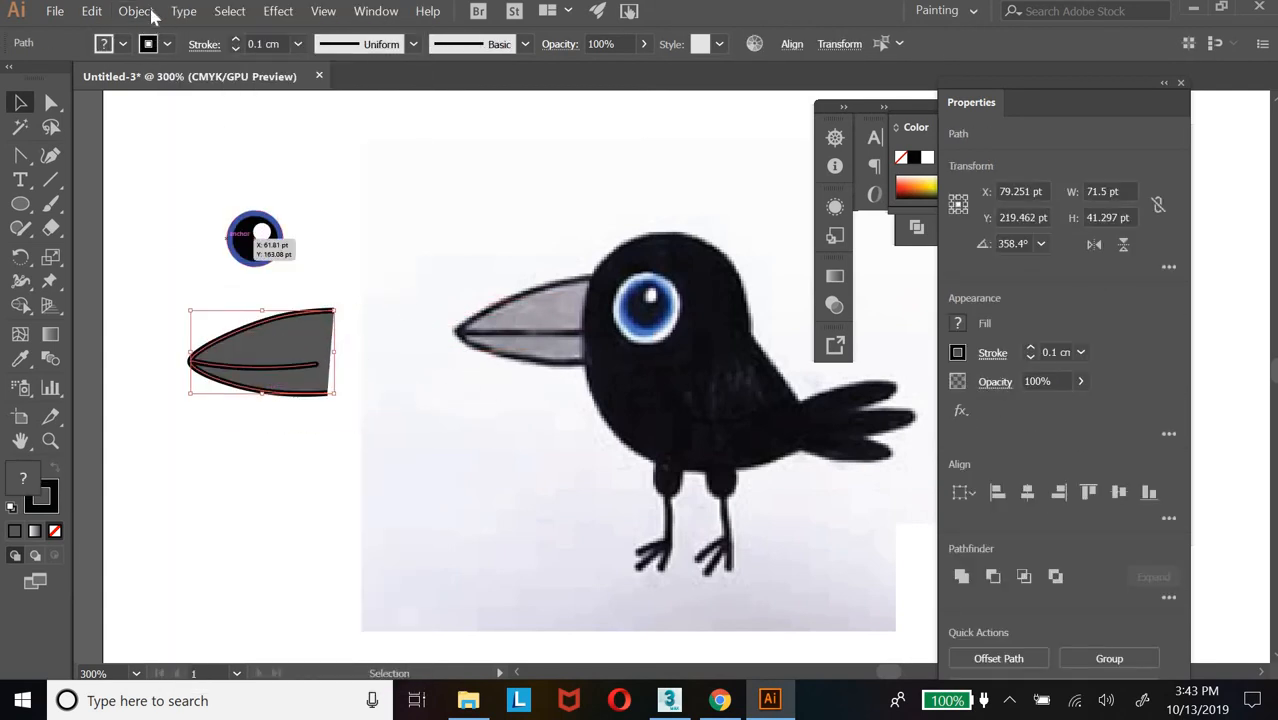
left_click(136, 11)
left_click(250, 54)
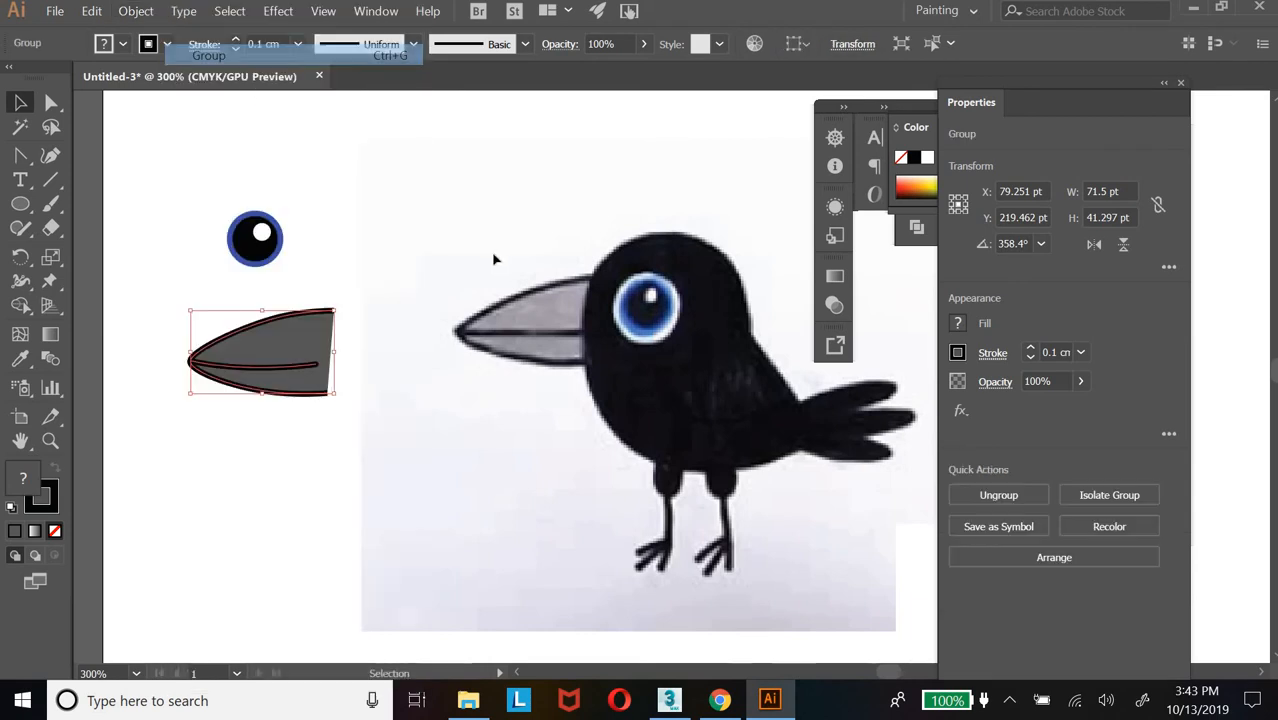
key("ctrl+shift+a")
Try the grouped beak over the reference beak and return it to the blank area below the drawn eye
left_click_drag(265, 350, 533, 323)
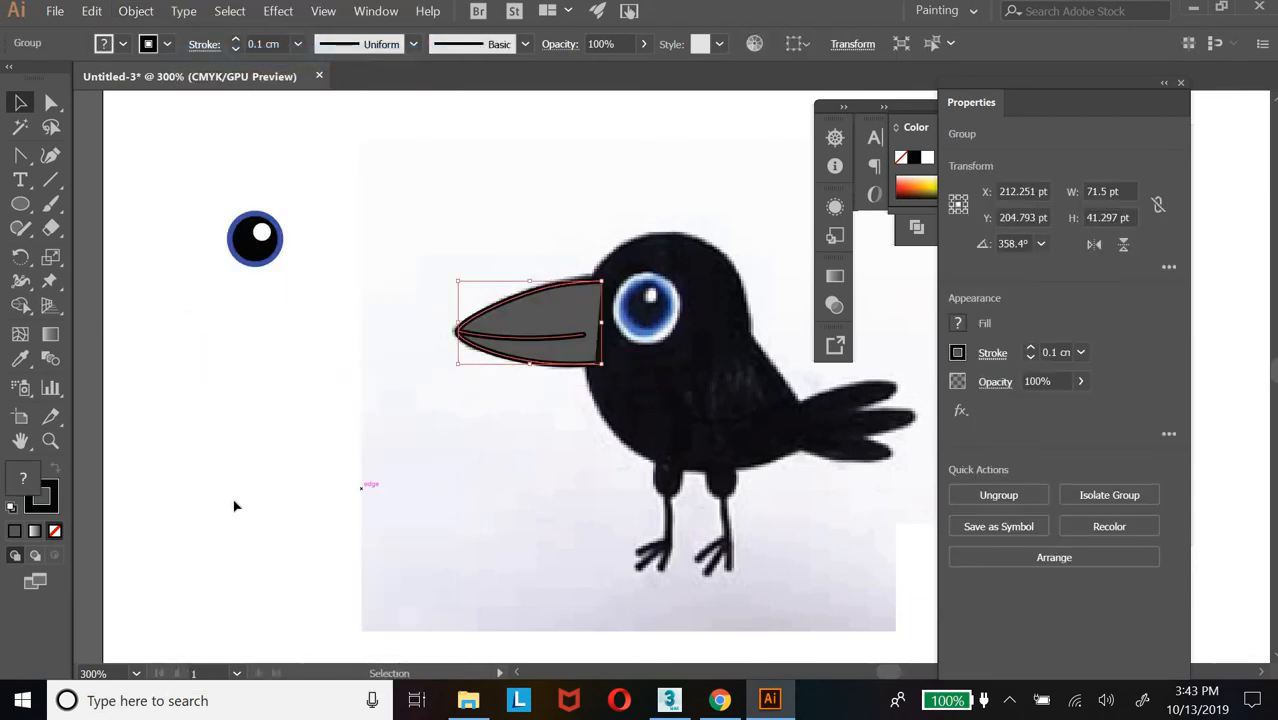
left_click_drag(575, 310, 250, 353)
left_click_drag(889, 672, 894, 672)
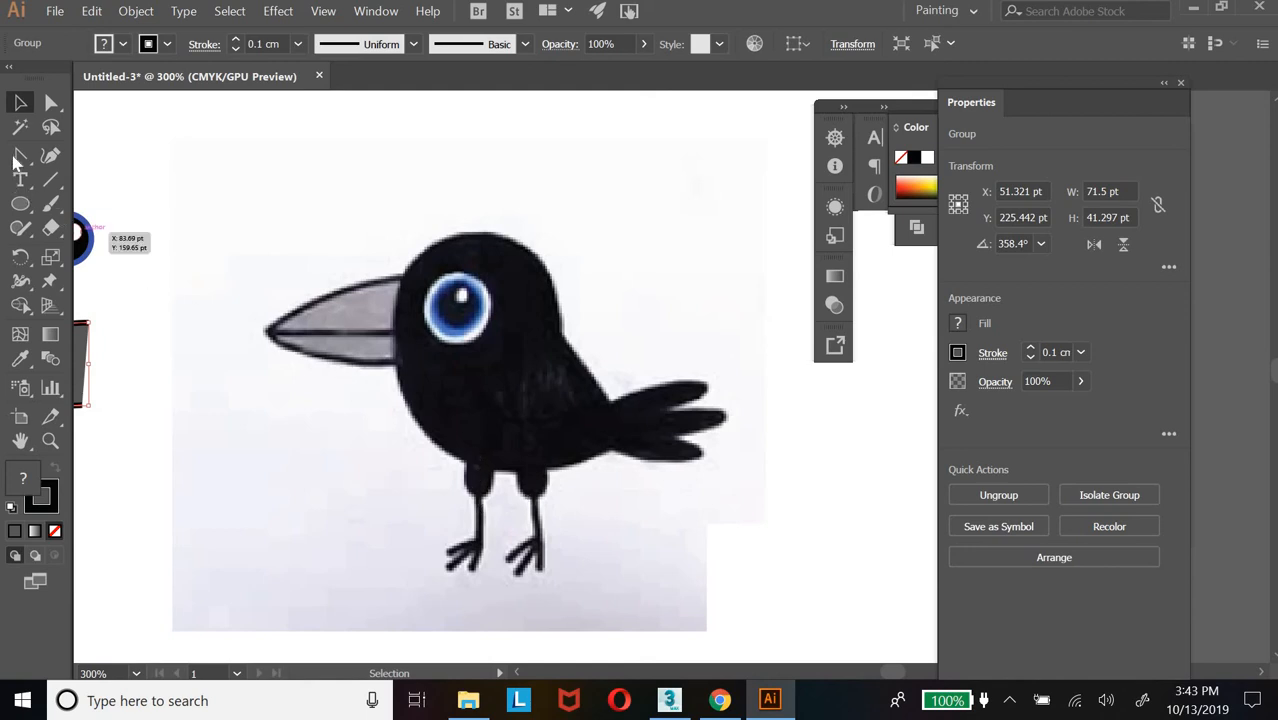
Draw a circle about 77 pt in diameter with the Ellipse tool and position it over the reference crow's head
left_click_drag(20, 155, 122, 163)
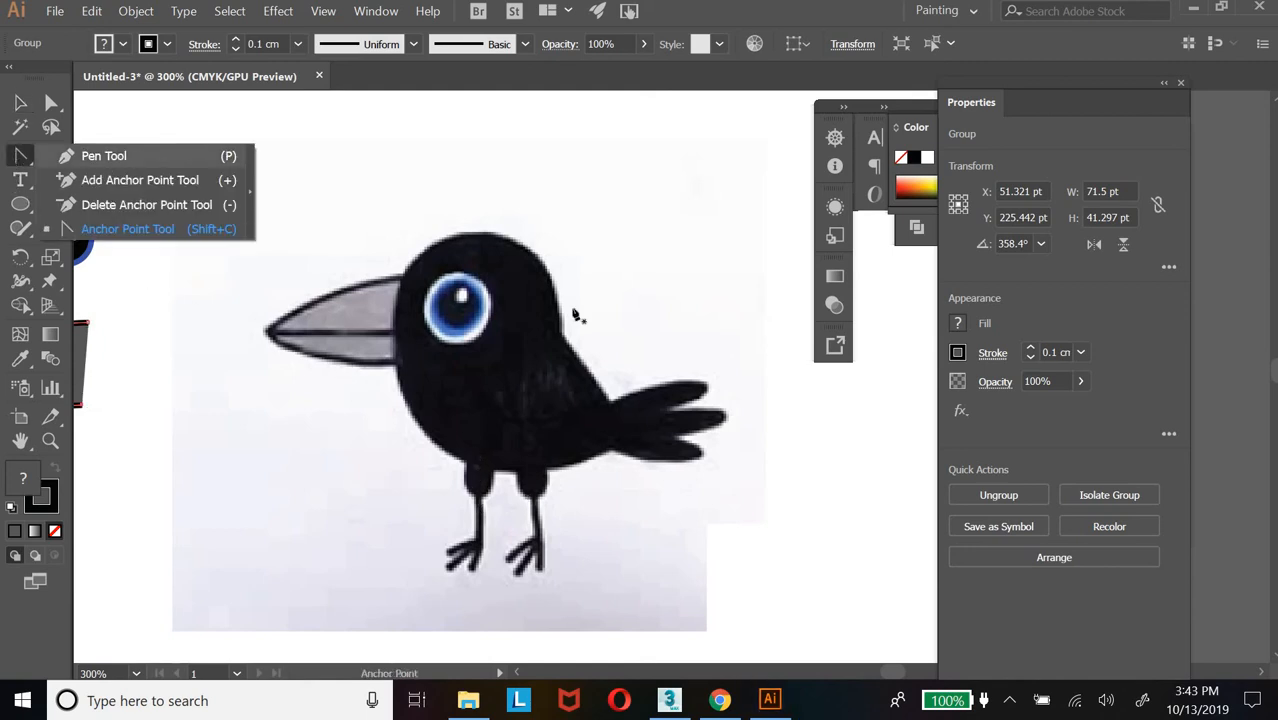
key("p")
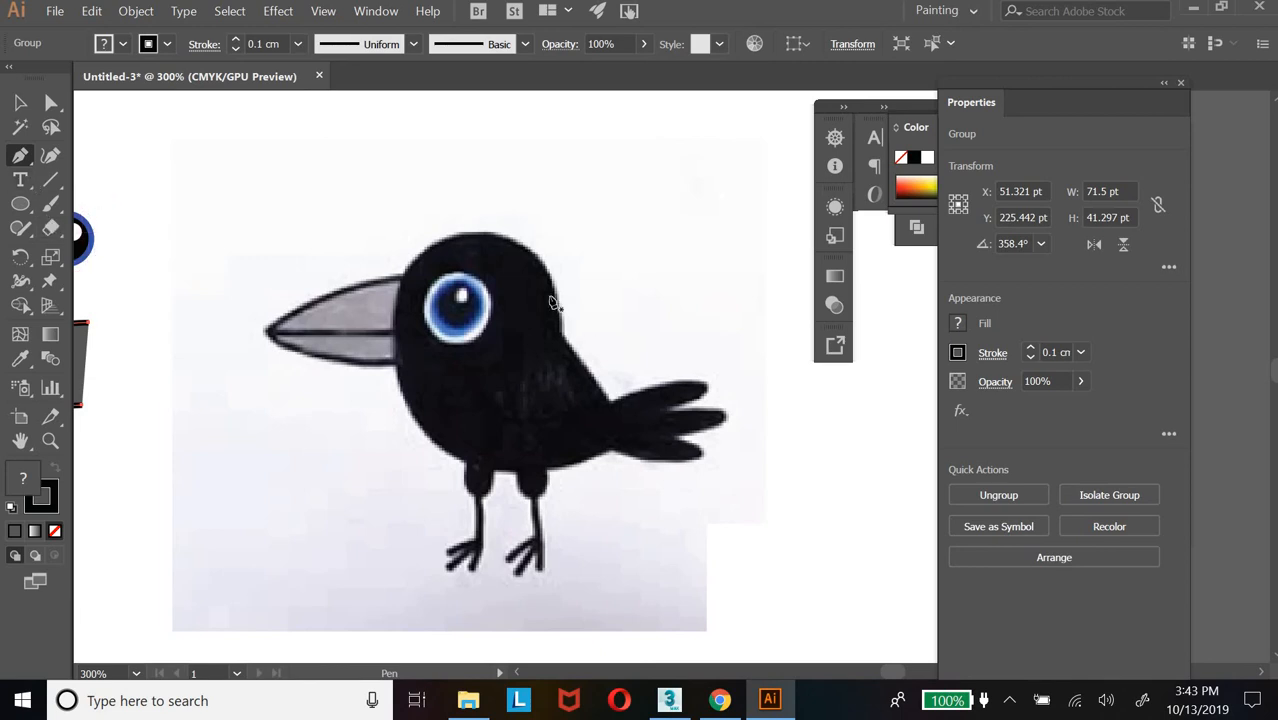
left_click_drag(20, 203, 111, 253)
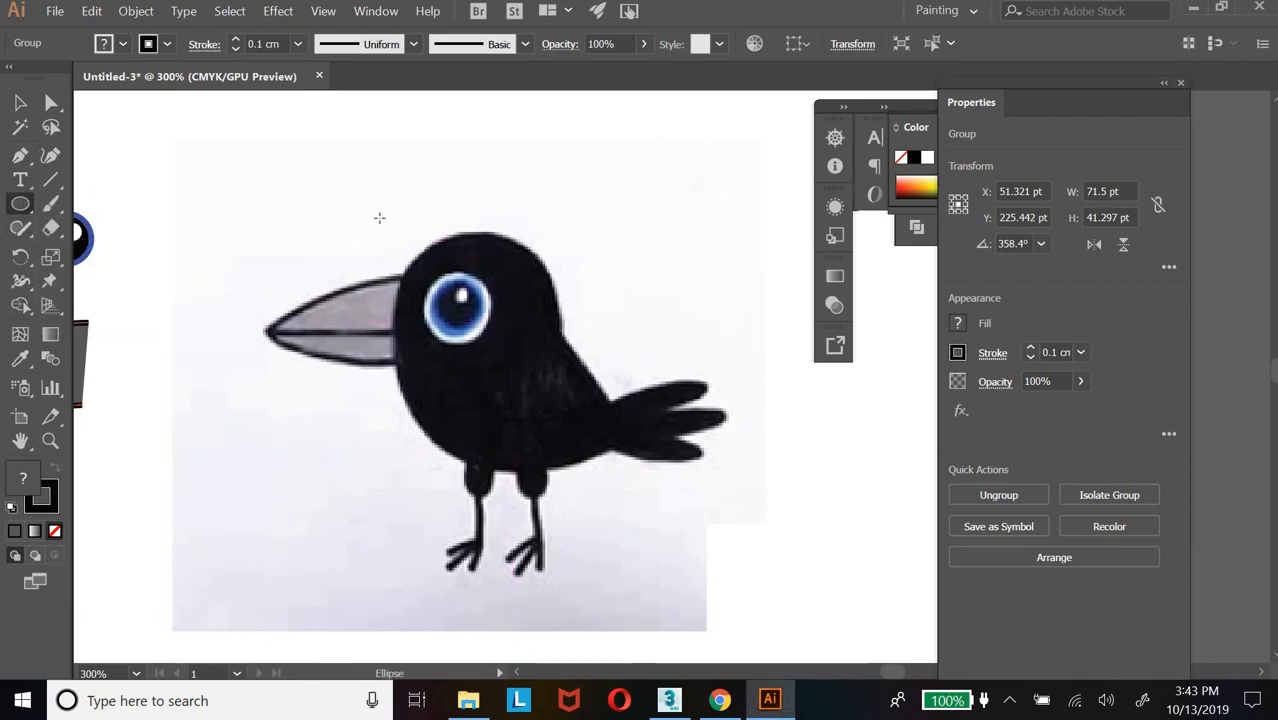
left_click_drag(379, 217, 523, 379)
left_click(20, 102)
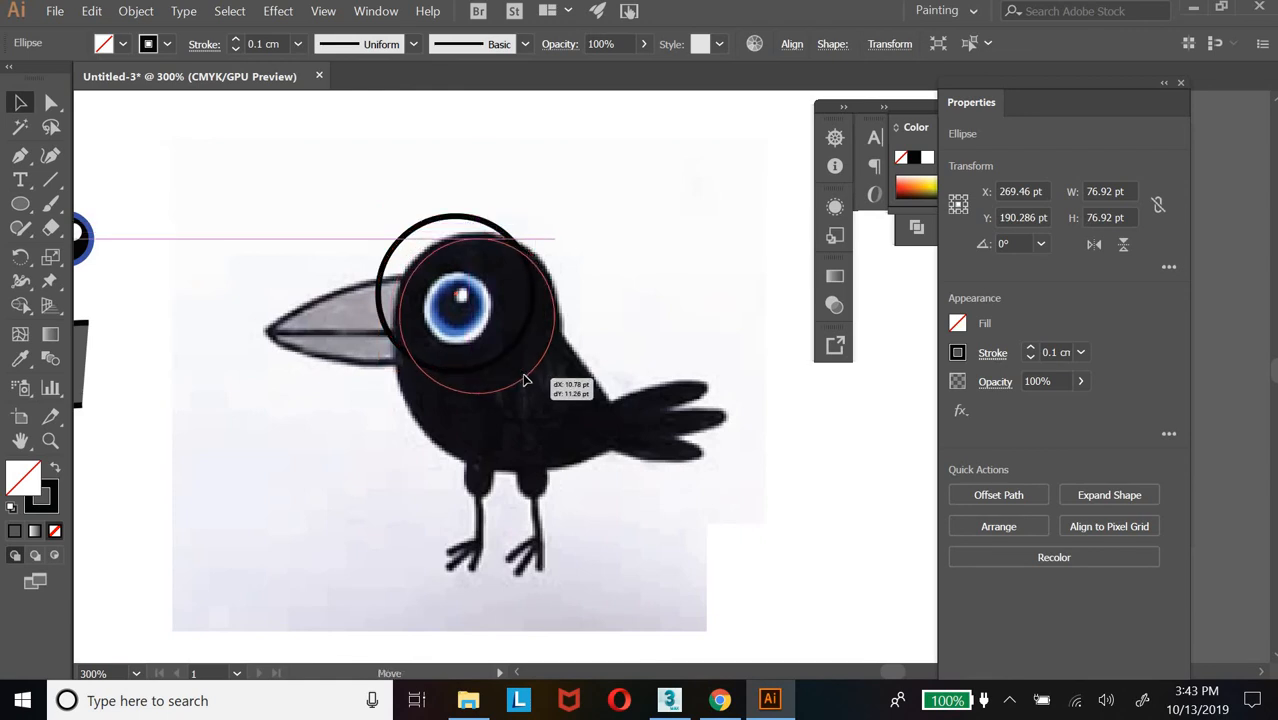
left_click_drag(451, 424, 451, 424)
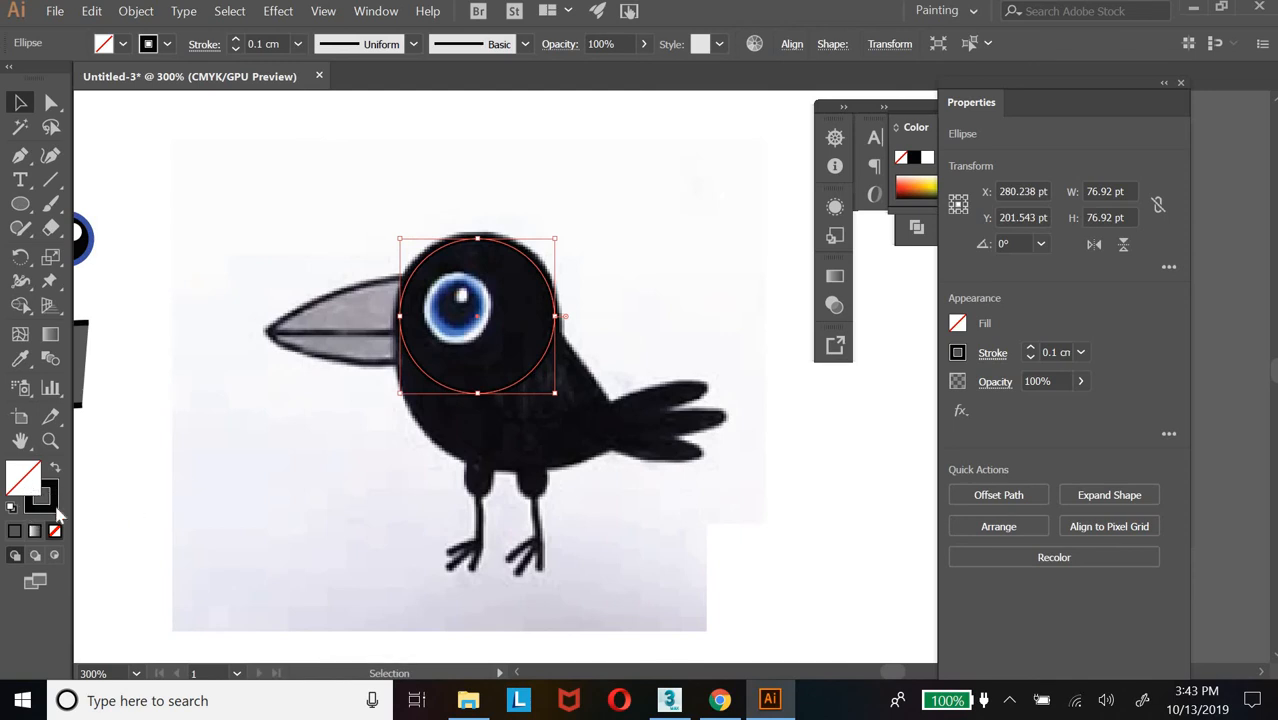
Recolor the head circle's stroke with the copied blue so it stands out against the black reference
double_click(55, 509)
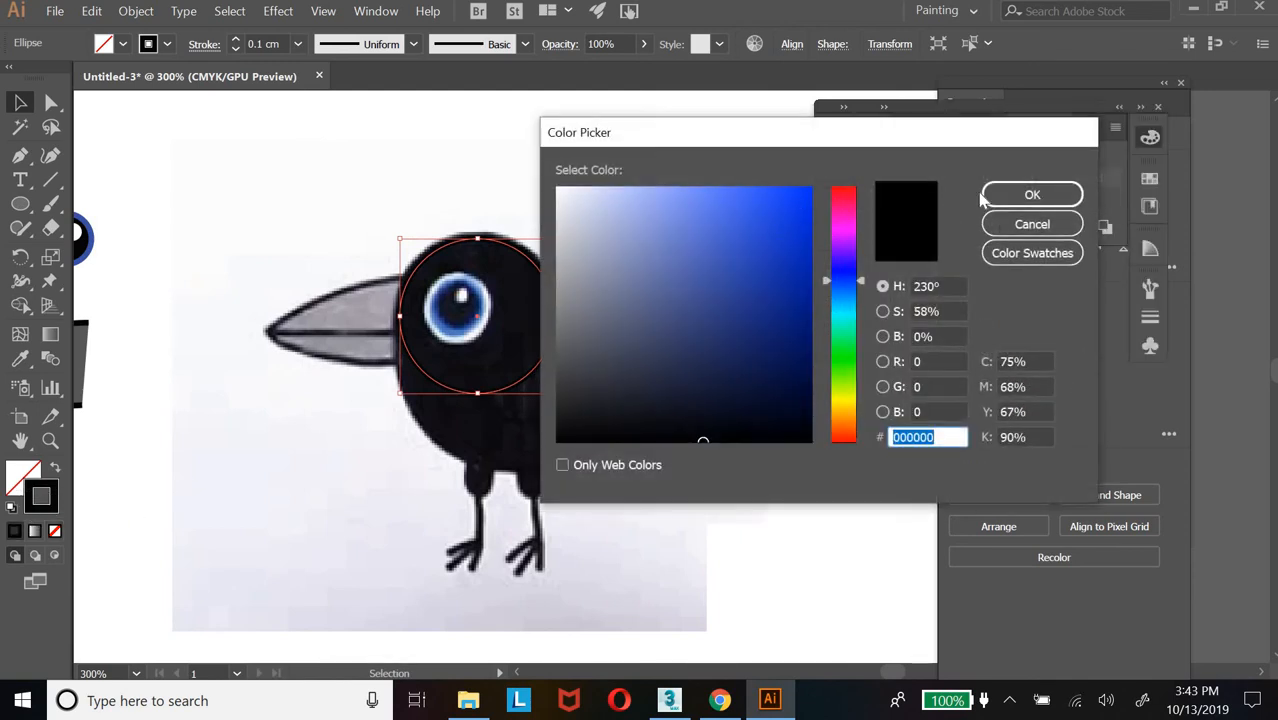
key("ctrl+v")
left_click(1032, 194)
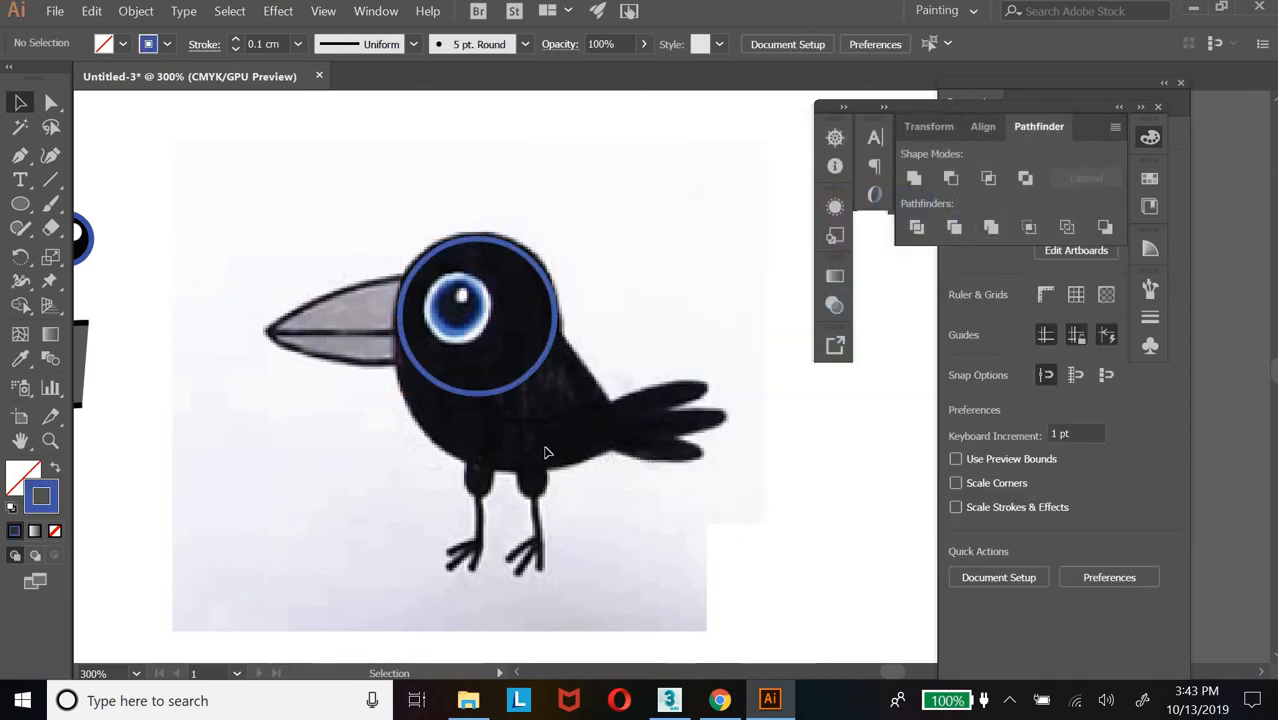
Pull the circle's lowest anchor point down to the reference crow's belly, at about X 289 pt, Y 278 pt
left_click(493, 383)
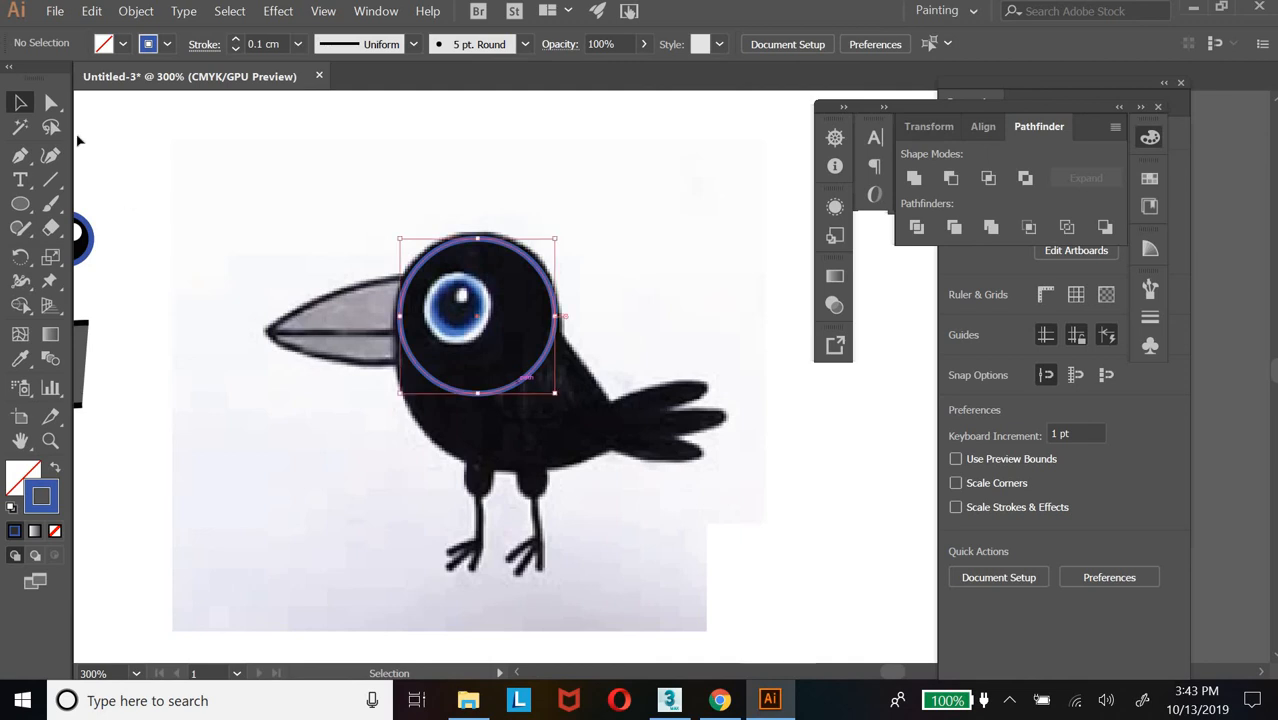
key("a")
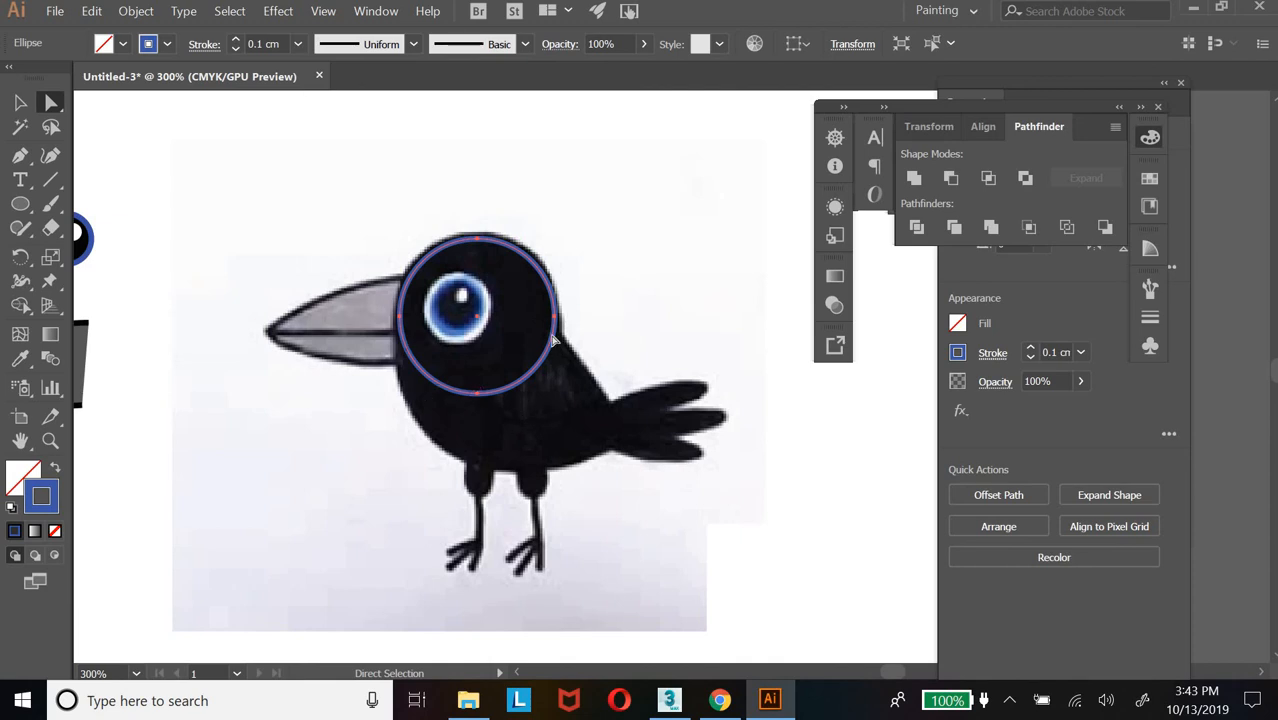
left_click(479, 396)
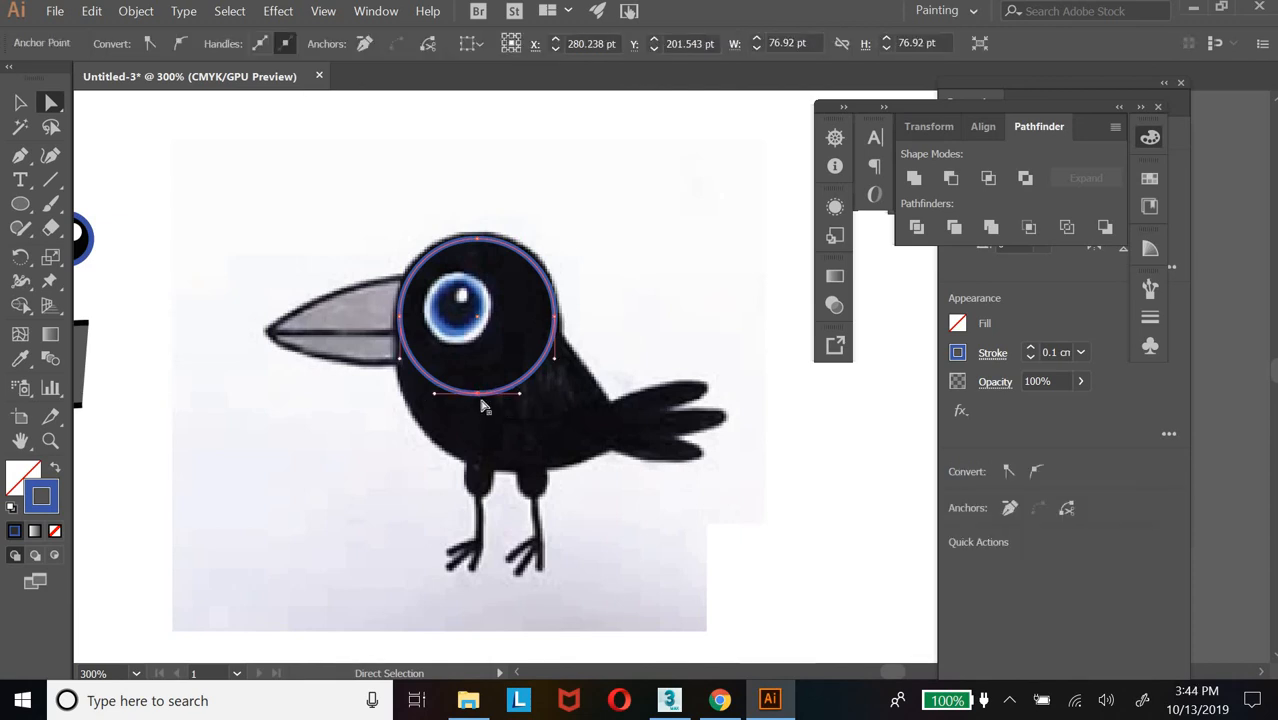
left_click_drag(481, 399, 494, 482)
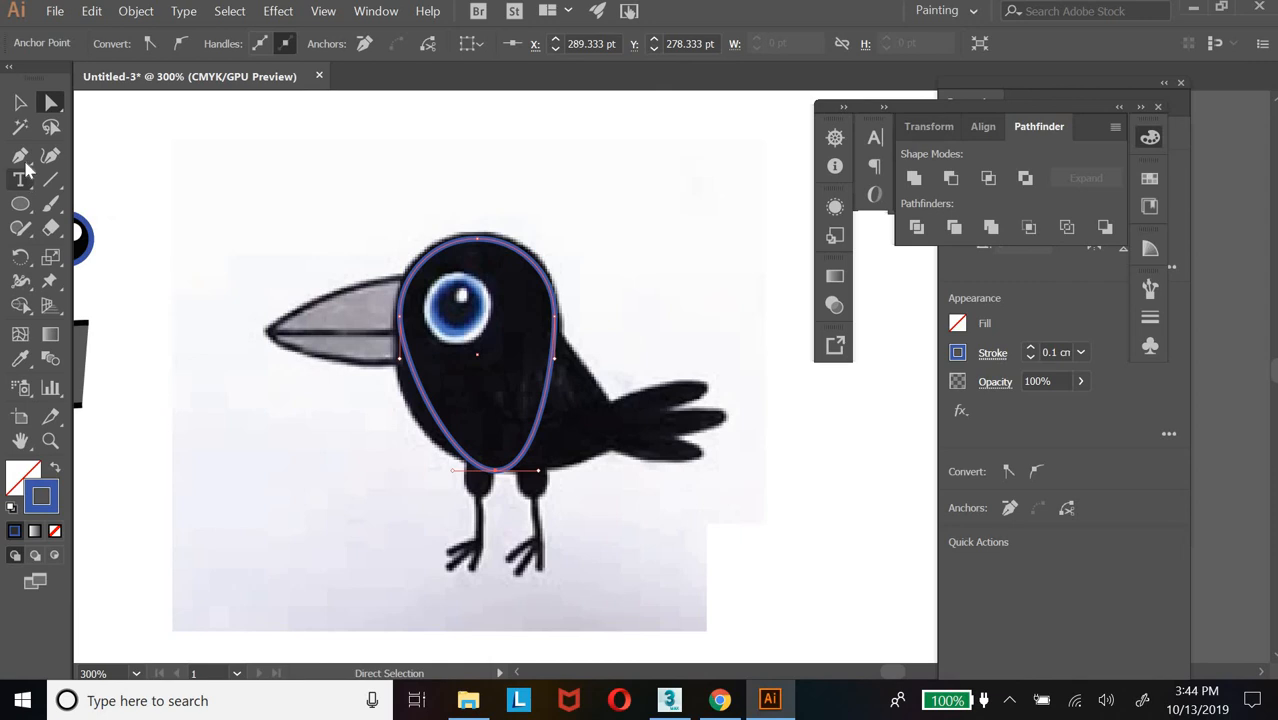
Add two anchor points on the outline's lower front and pull the upper one out to the crow's chest, about X 249 pt, Y 251 pt
left_click_drag(23, 159, 108, 175)
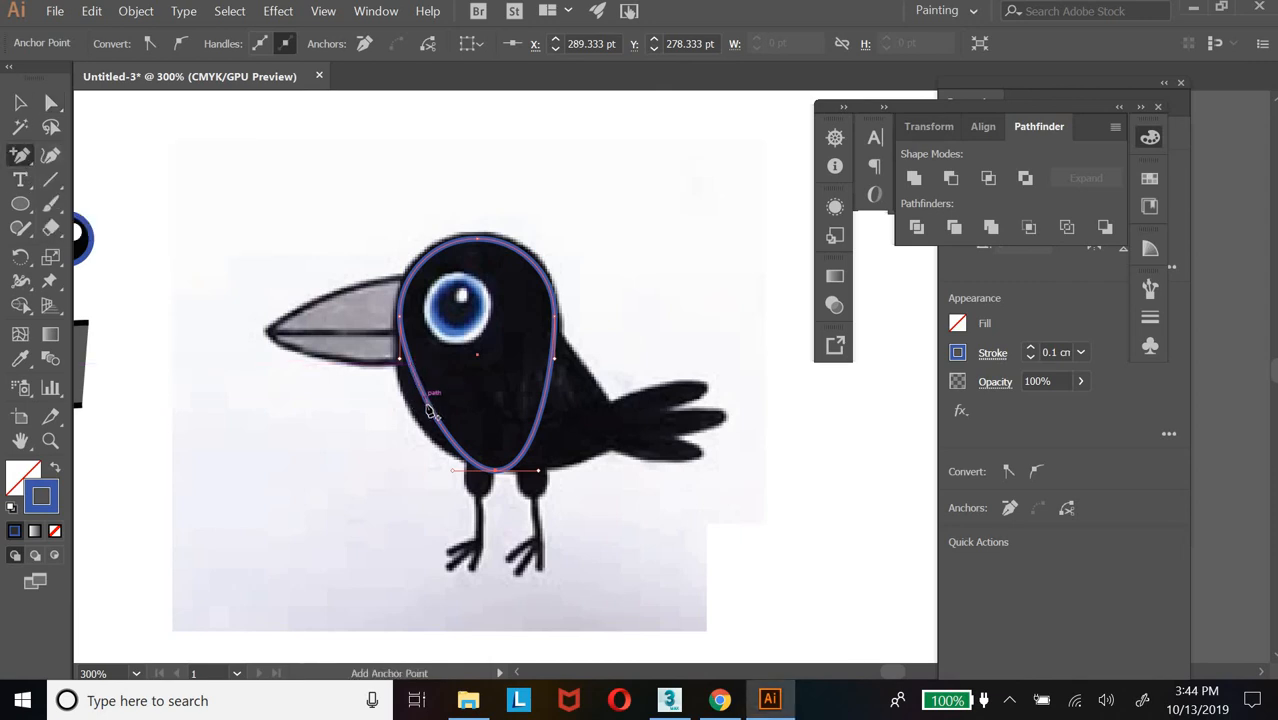
left_click(429, 405)
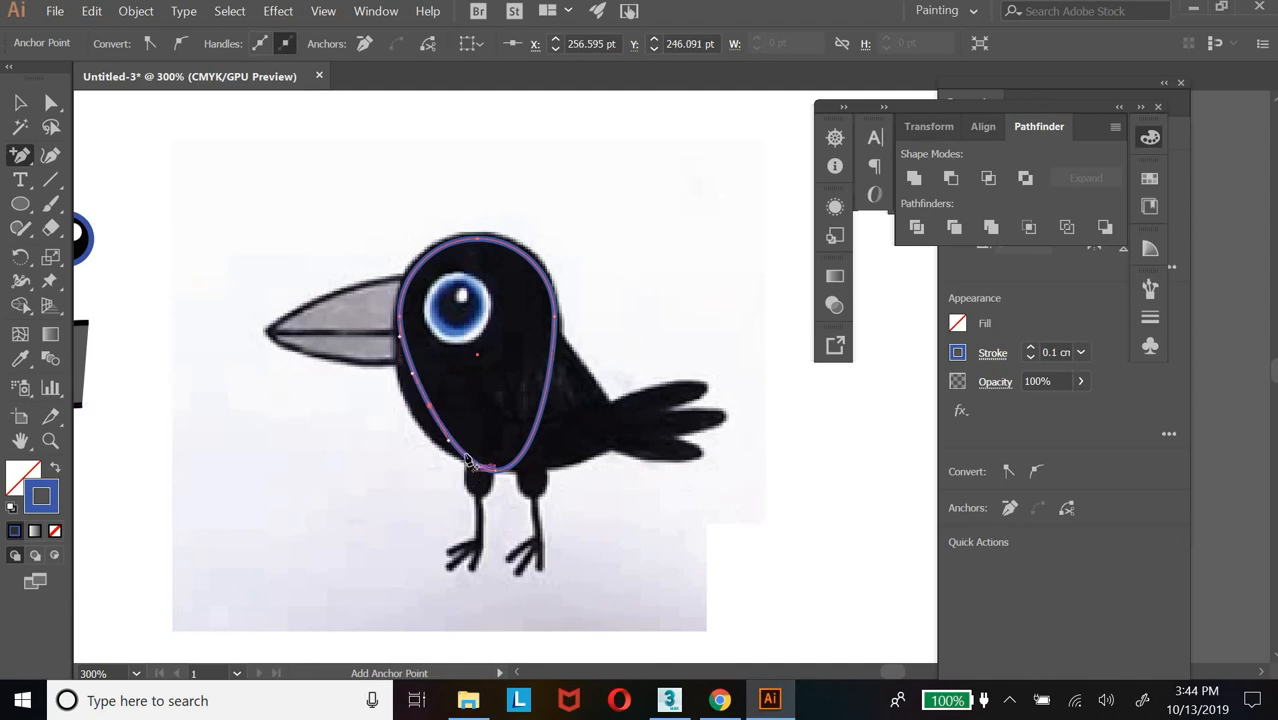
key("a")
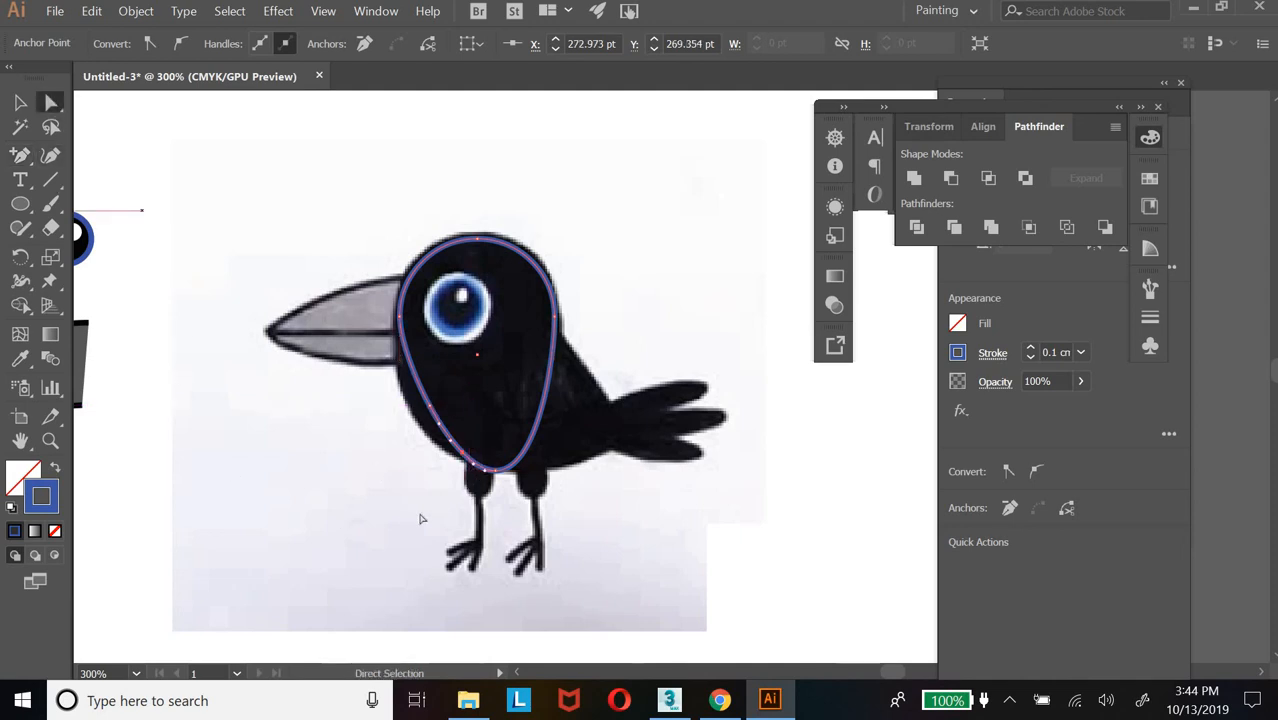
left_click(443, 435)
left_click(427, 428)
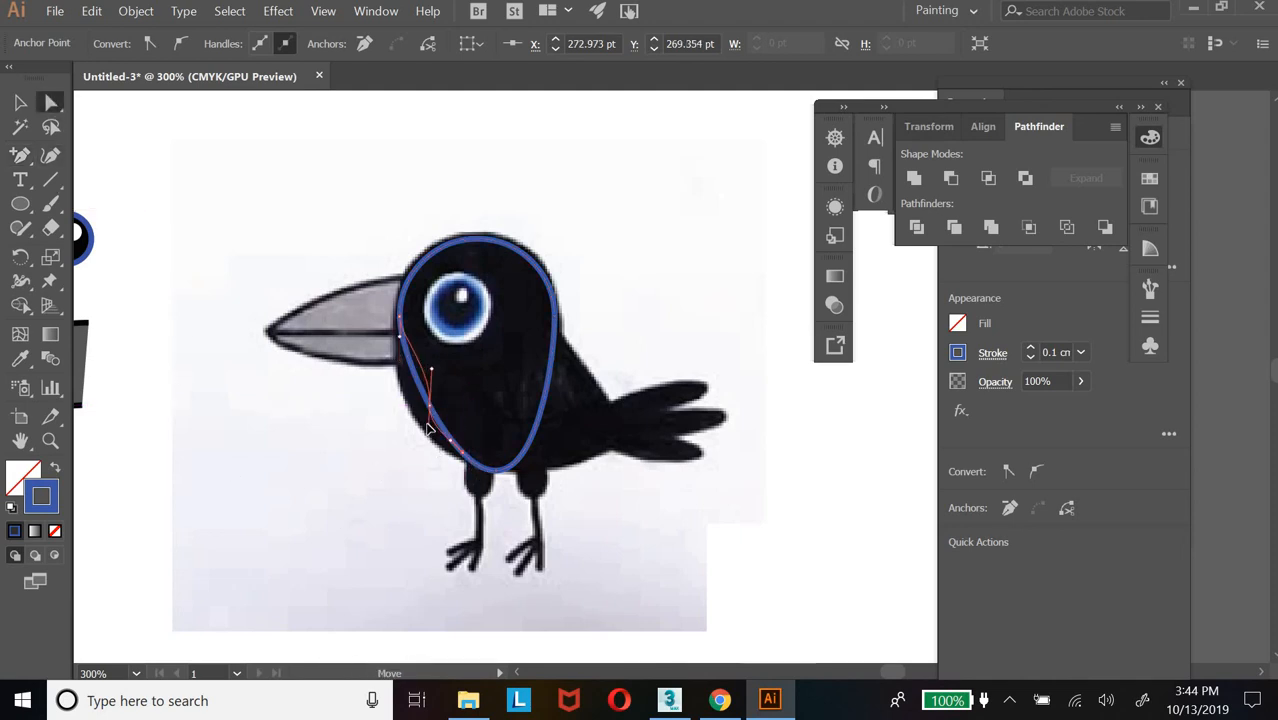
left_click_drag(427, 428, 406, 463)
key("ctrl+z")
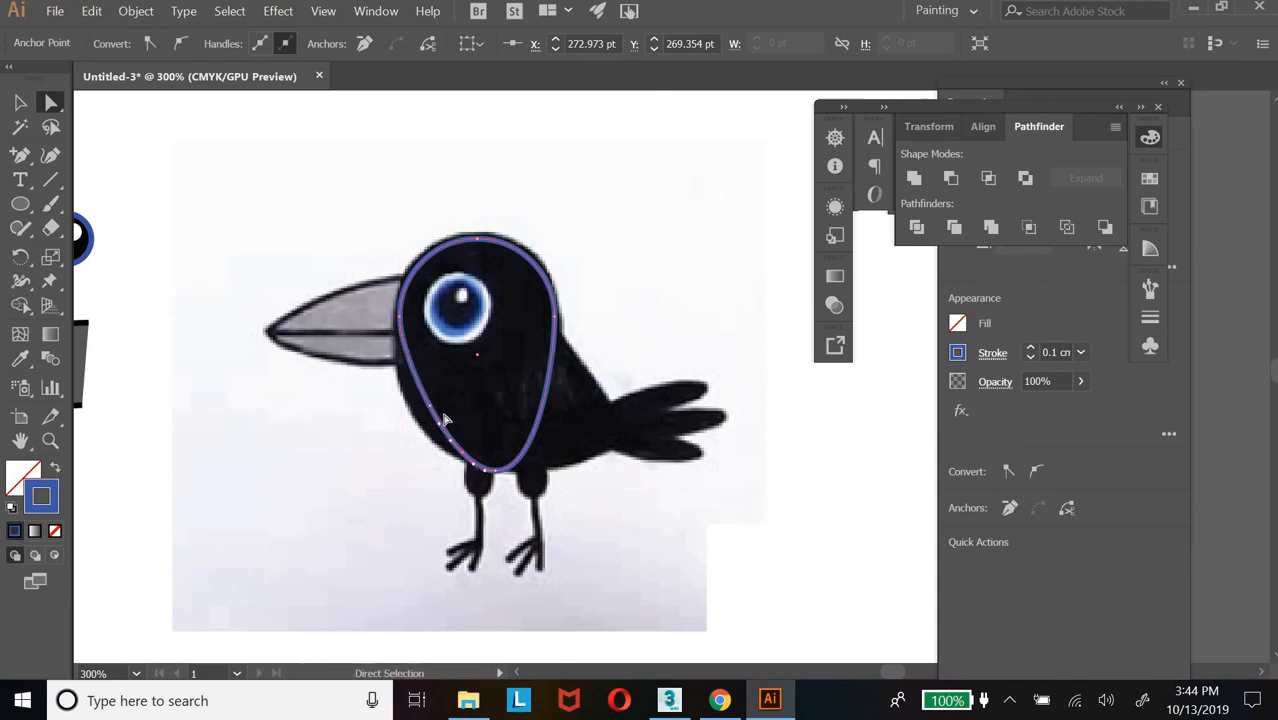
left_click_drag(433, 412, 417, 421)
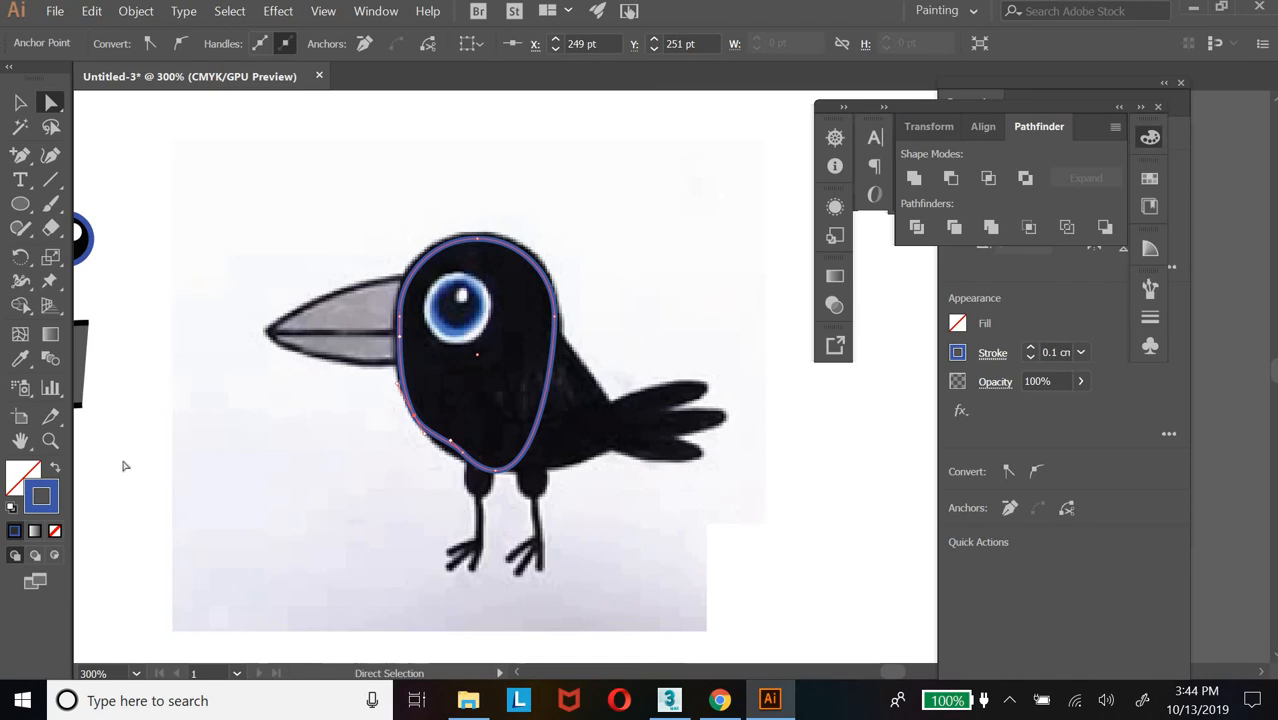
left_click(52, 443)
left_click(494, 471)
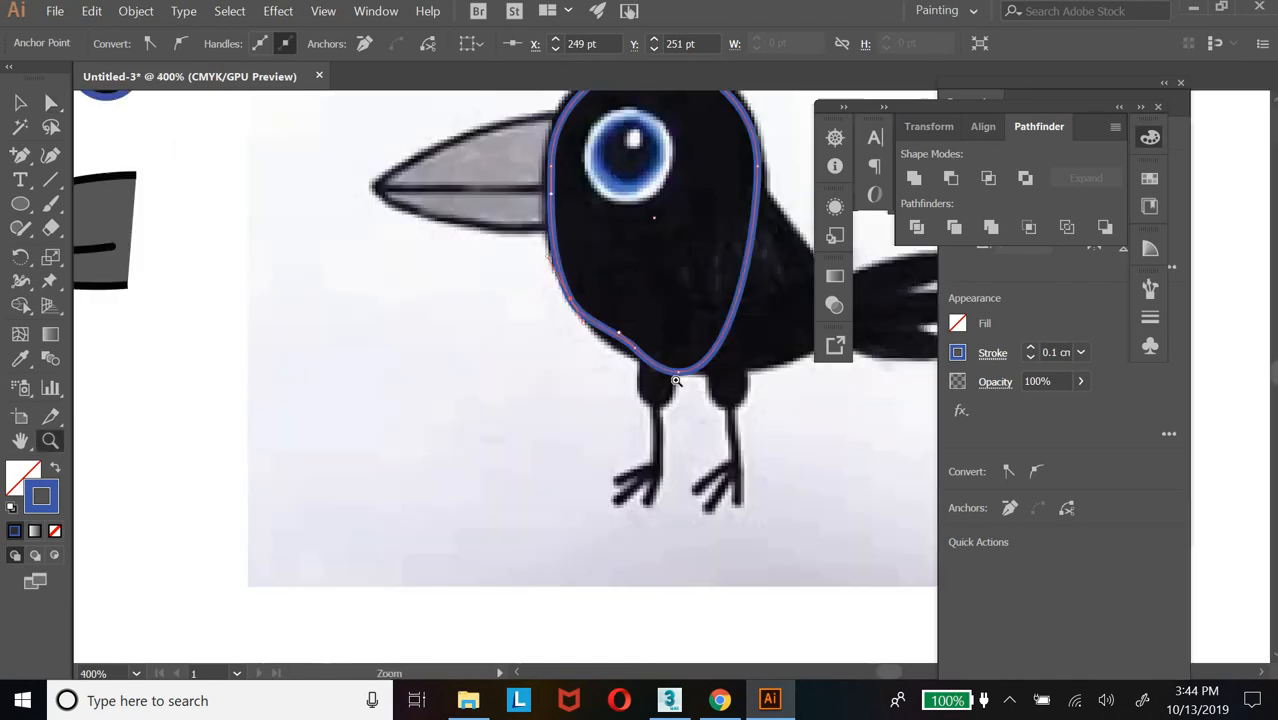